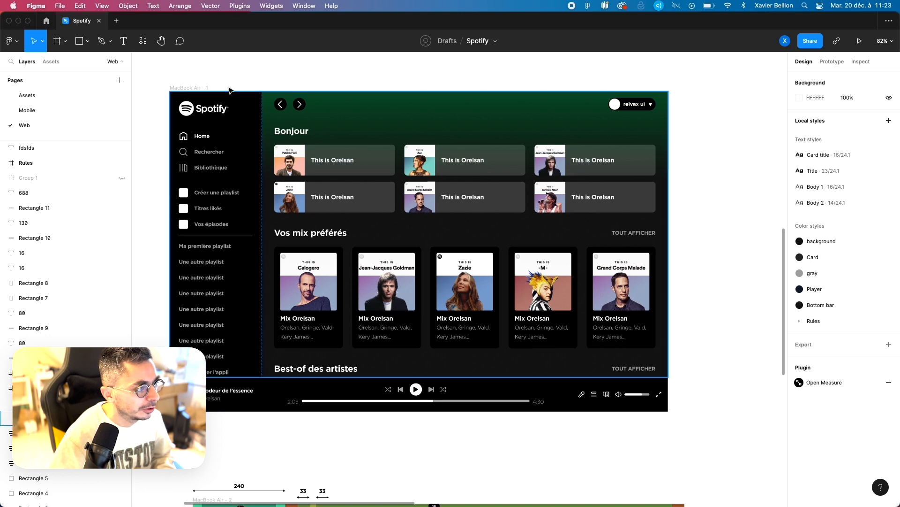
# Step: Test the MacBook Air - 1 frame's responsive layout by resizing it up to about 1368 × 915 and shrinking it back
pyautogui.click(419, 234)
pyautogui.moveTo(672, 163); pyautogui.dragTo(721, 154)
pyautogui.press('super+z')
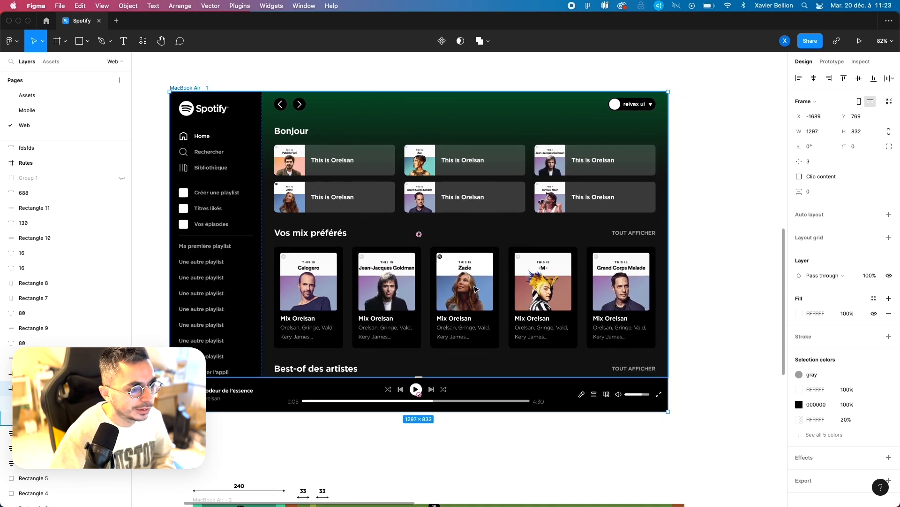
pyautogui.moveTo(671, 186)
pyautogui.mouseDown()
pyautogui.moveTo(730, 185)
pyautogui.moveTo(644, 186)
pyautogui.moveTo(673, 185)
pyautogui.mouseUp()
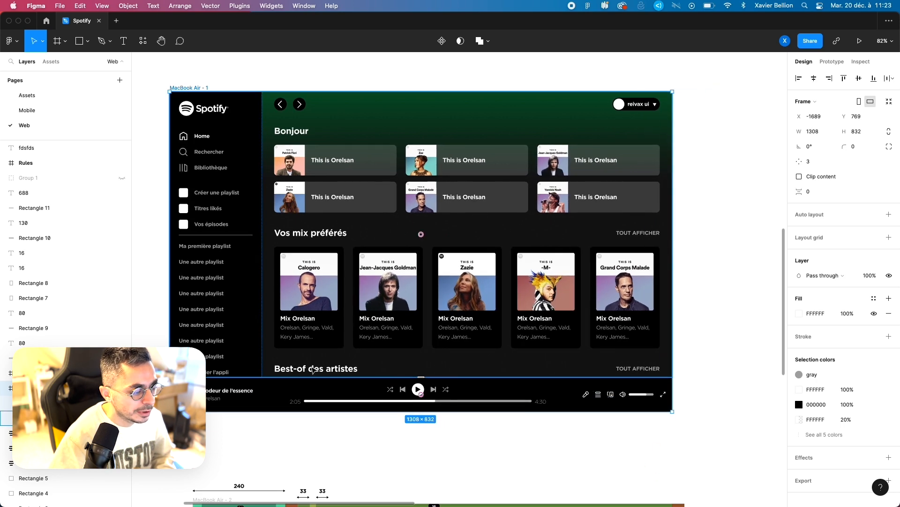
pyautogui.moveTo(673, 329)
pyautogui.mouseDown()
pyautogui.moveTo(734, 325)
pyautogui.moveTo(662, 325)
pyautogui.moveTo(710, 323)
pyautogui.moveTo(689, 325)
pyautogui.mouseUp()
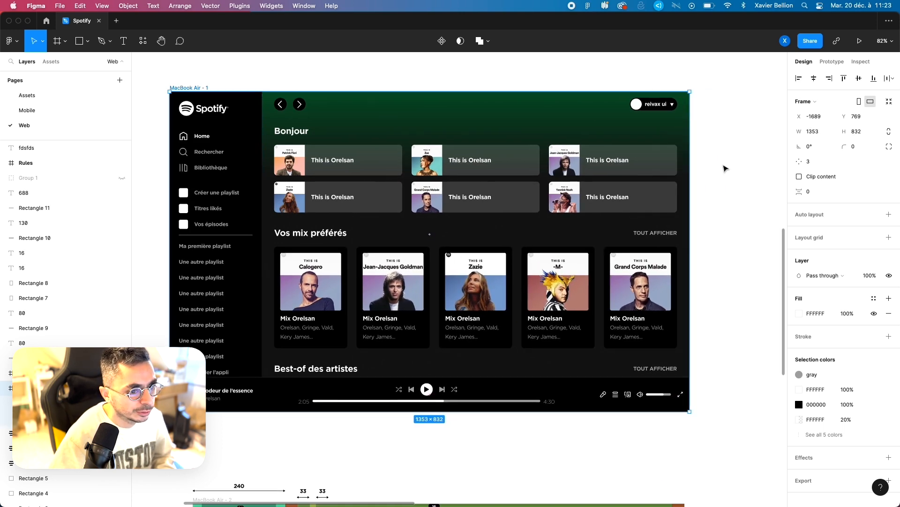
pyautogui.moveTo(687, 170)
pyautogui.mouseDown()
pyautogui.moveTo(741, 170)
pyautogui.moveTo(695, 169)
pyautogui.mouseUp()
pyautogui.moveTo(517, 410); pyautogui.dragTo(521, 442)
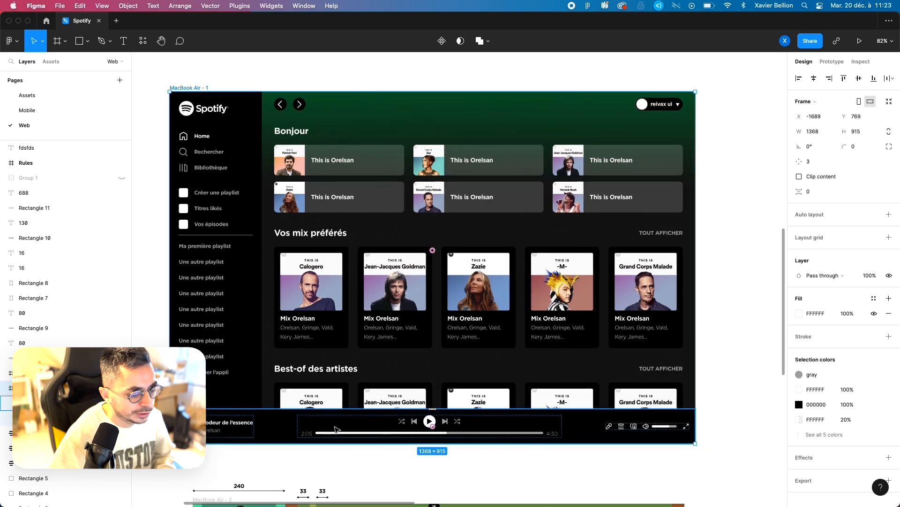
pyautogui.moveTo(696, 443); pyautogui.dragTo(668, 411)
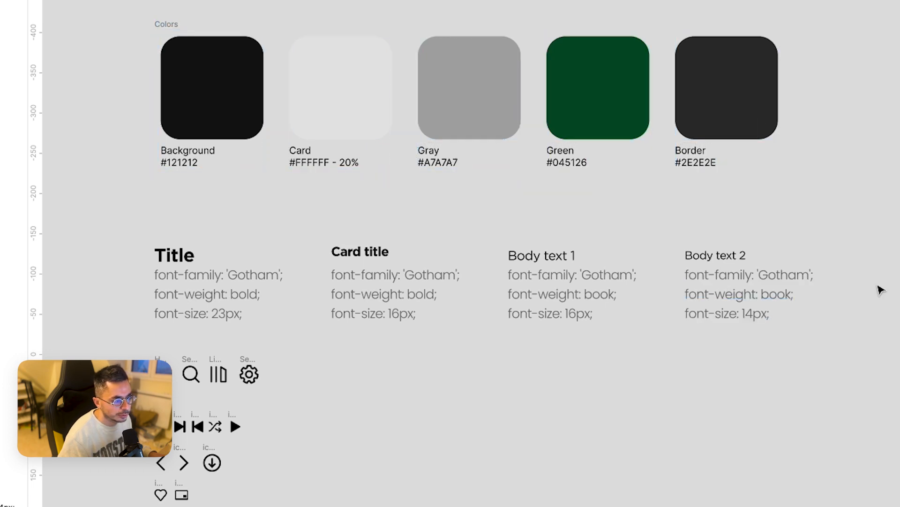
# Step: Examine the style guide's color swatches, Gotham text styles, icon set and Spotify logo
pyautogui.scroll(-2, 294, 227)
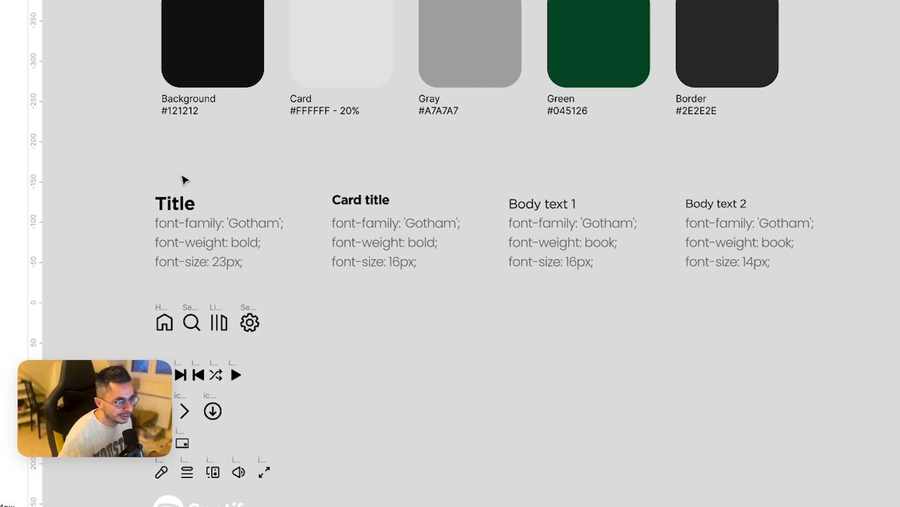
pyautogui.hscroll(3, 389, 181)
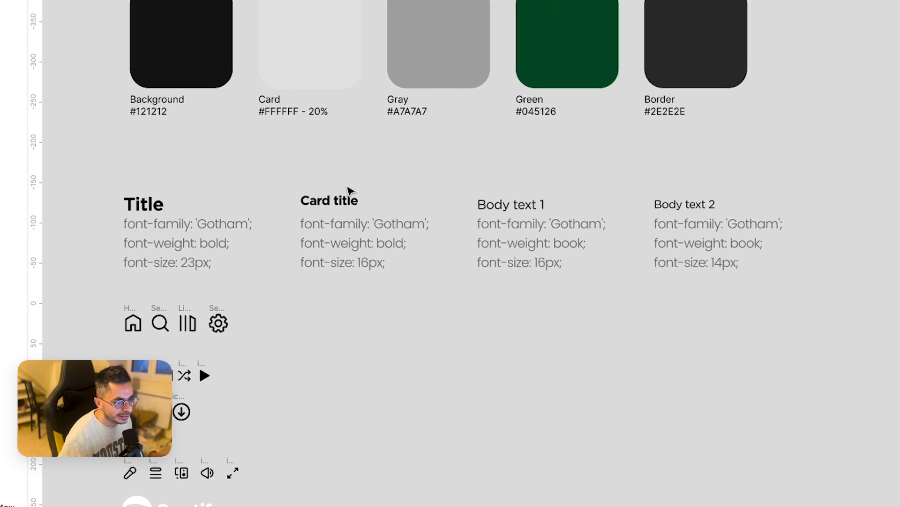
pyautogui.hscroll(5, 436, 182)
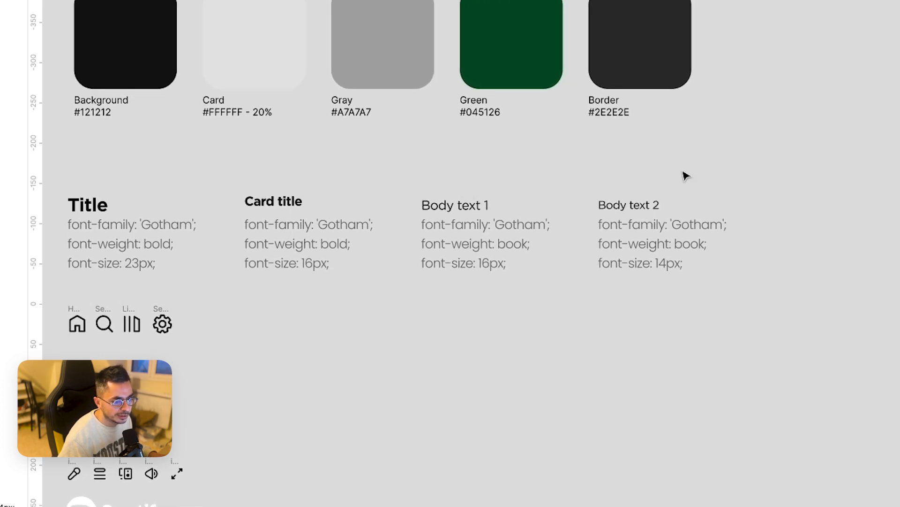
pyautogui.hscroll(-8, 534, 178)
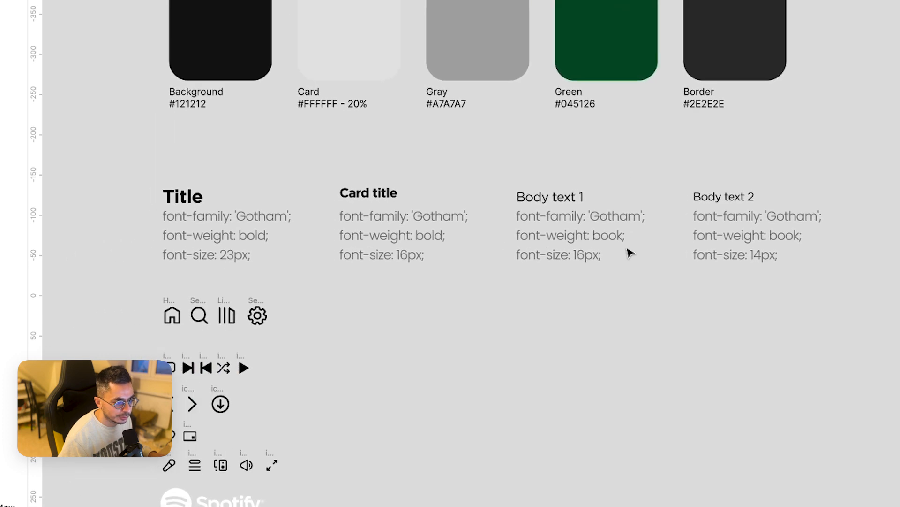
pyautogui.scroll(-3, 497, 304)
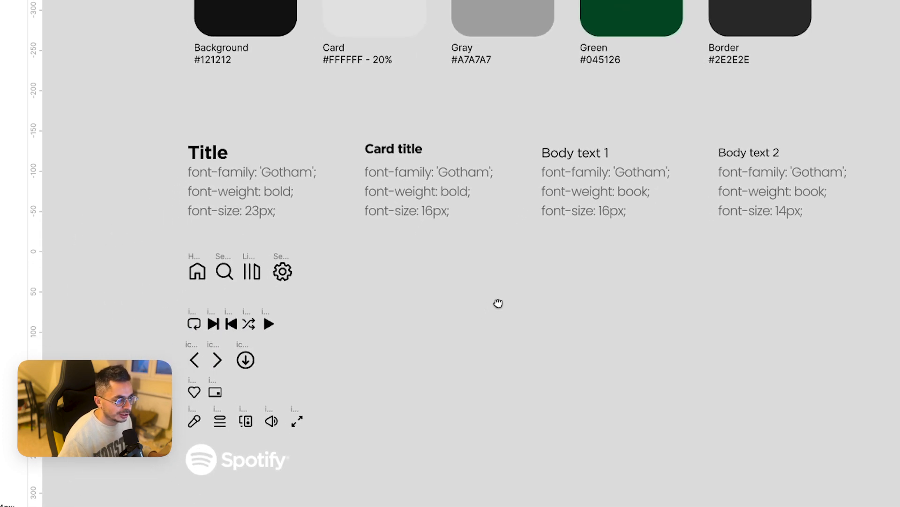
pyautogui.hscroll(-4, 565, 286)
pyautogui.scroll(3, 463, 284)
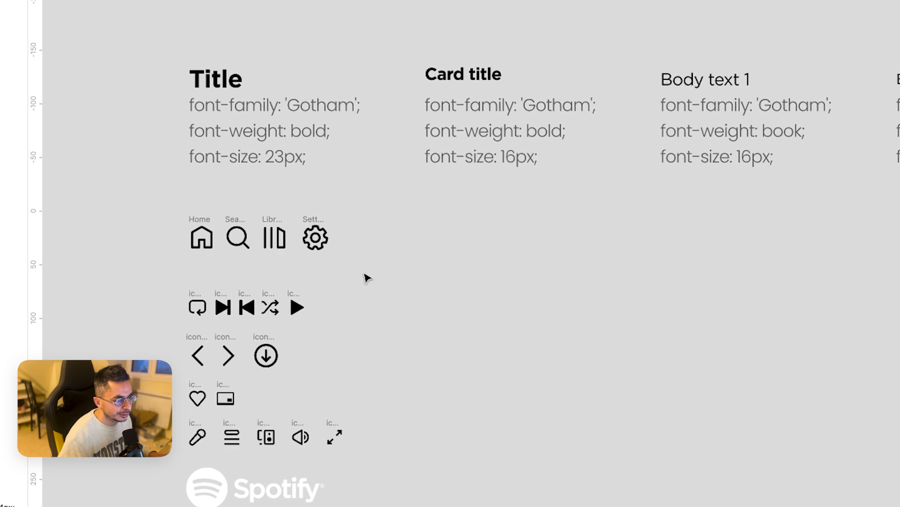
pyautogui.hscroll(-4, 389, 270)
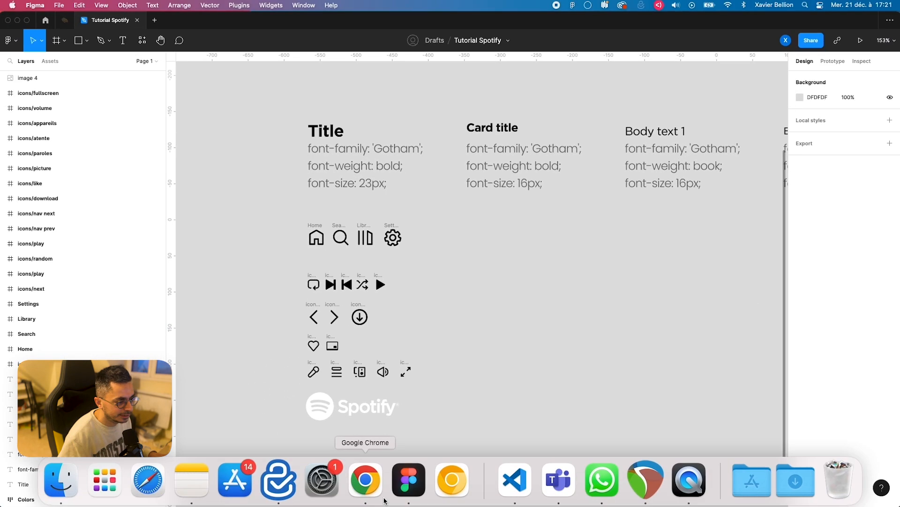
# Step: Switch to the Spotify web player in Chrome and inspect the Rechercher icon with the developer tools
pyautogui.click(378, 485)
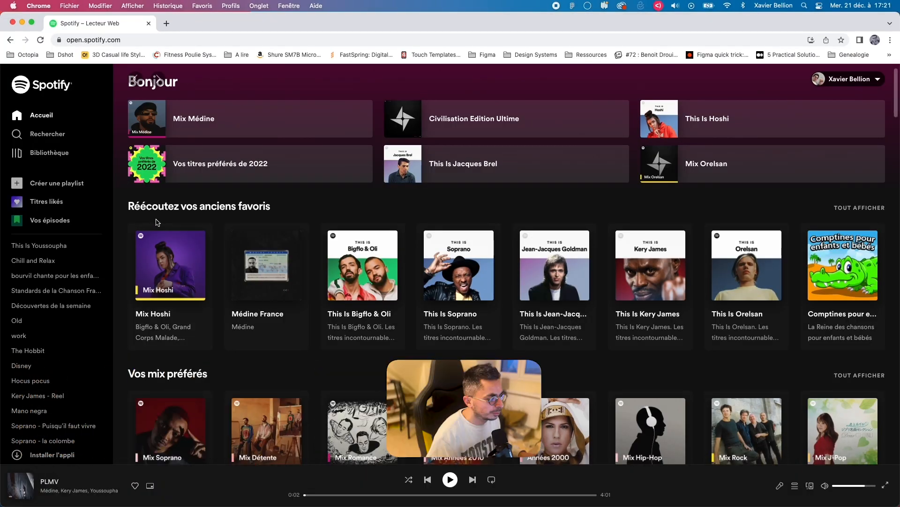
pyautogui.press('alt+super+j')
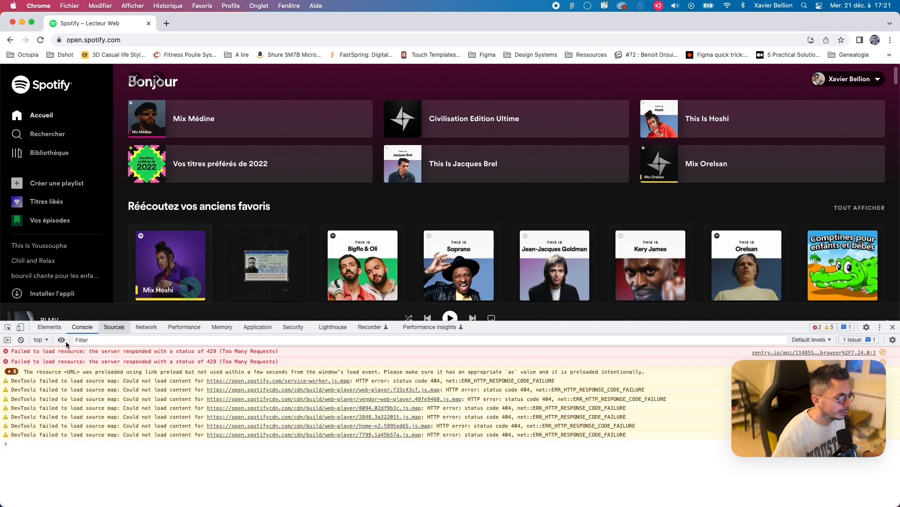
pyautogui.click(20, 339)
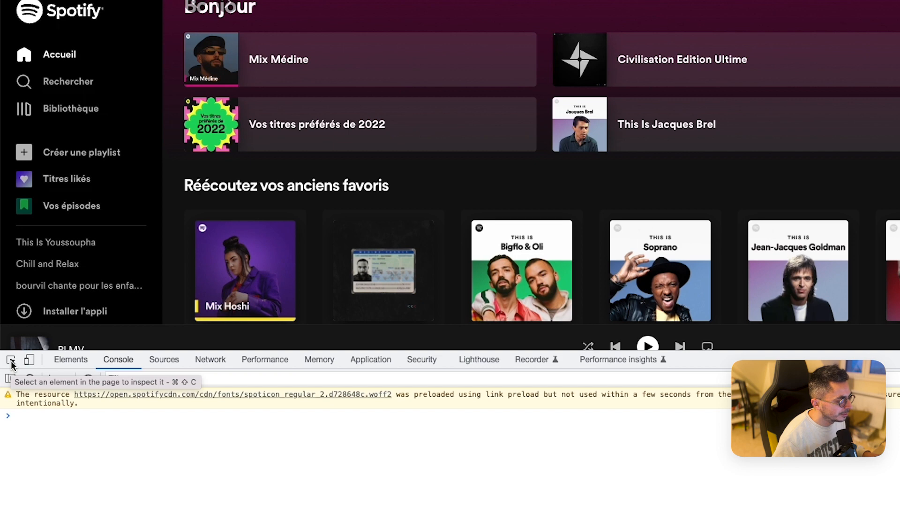
pyautogui.click(12, 360)
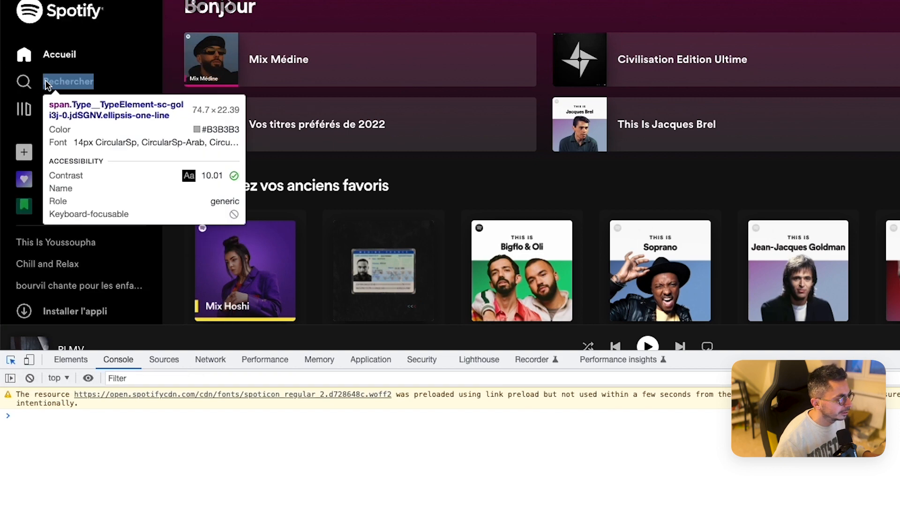
pyautogui.click(28, 84)
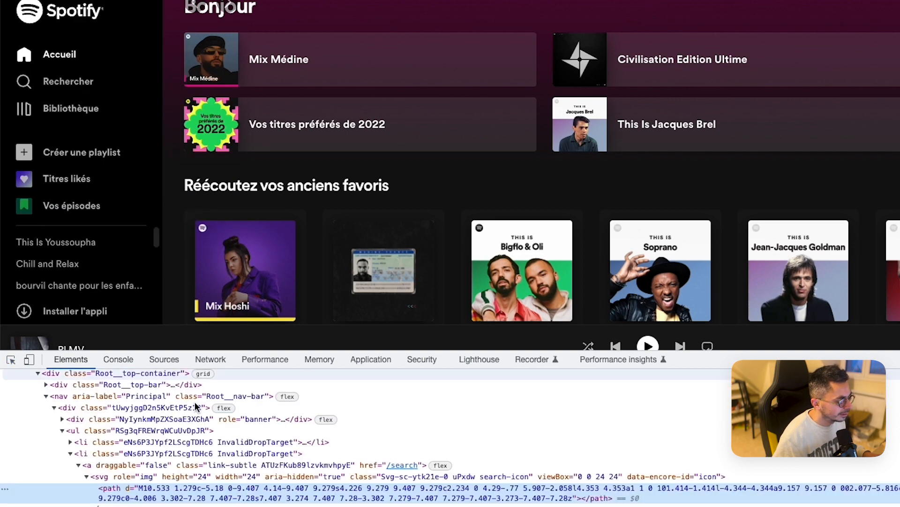
# Step: Open the search icon's svg element for editing as HTML and copy its full markup
pyautogui.click(111, 477)
pyautogui.rightClick(103, 481)
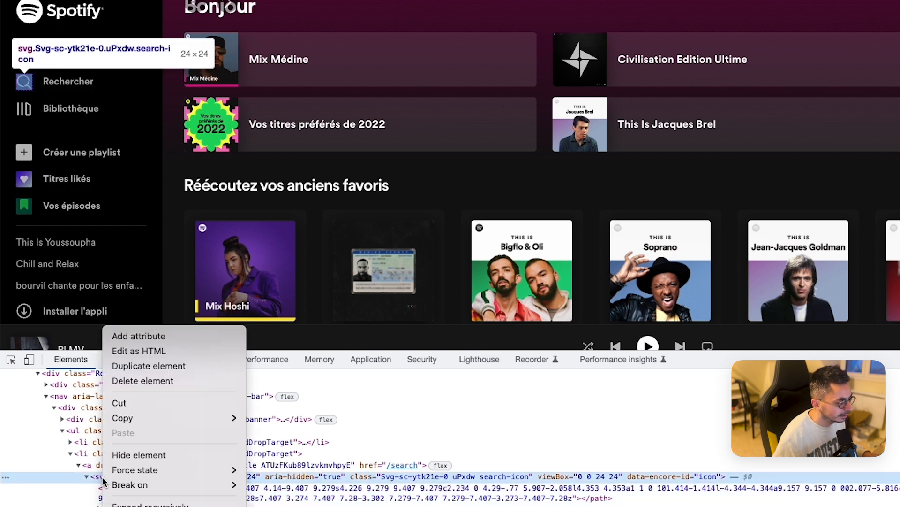
pyautogui.click(136, 352)
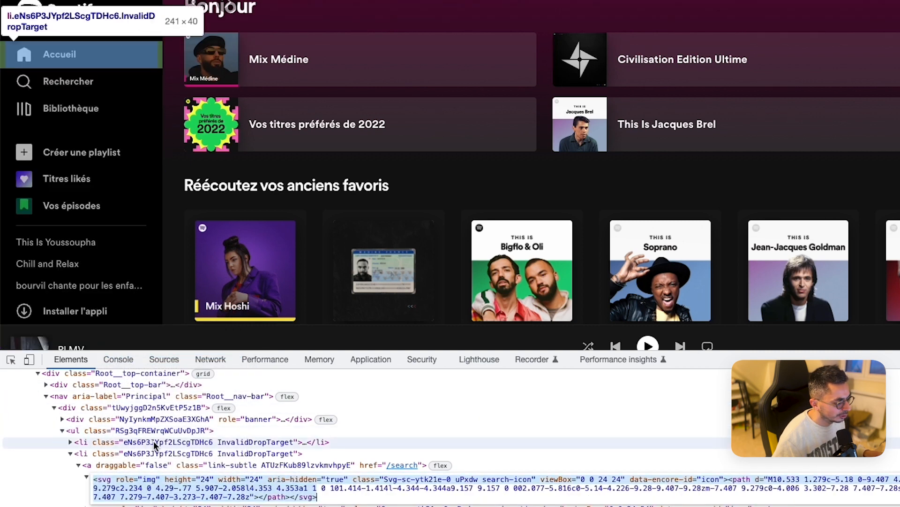
pyautogui.click(251, 483)
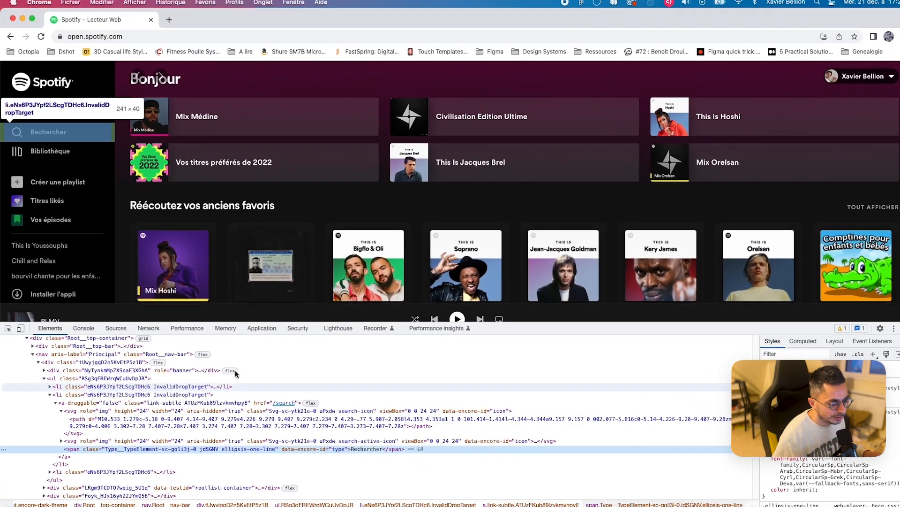
# Step: Switch to Visual Studio Code, paste the search icon's markup into icon 1.svg and save the file
pyautogui.click(519, 486)
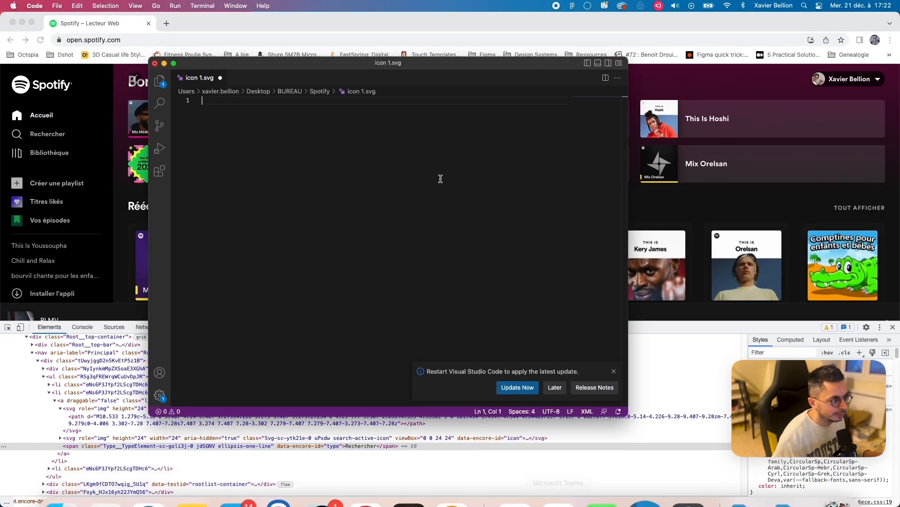
pyautogui.press('super+v')
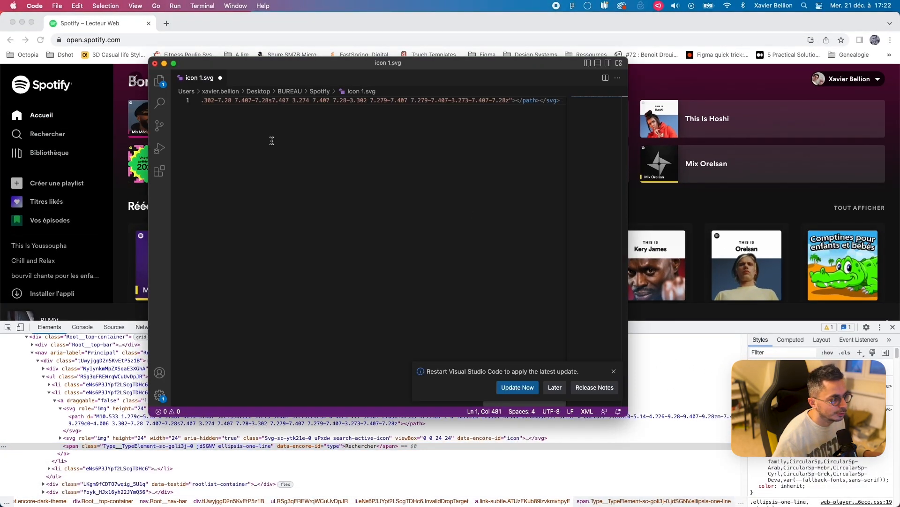
pyautogui.press('super+s')
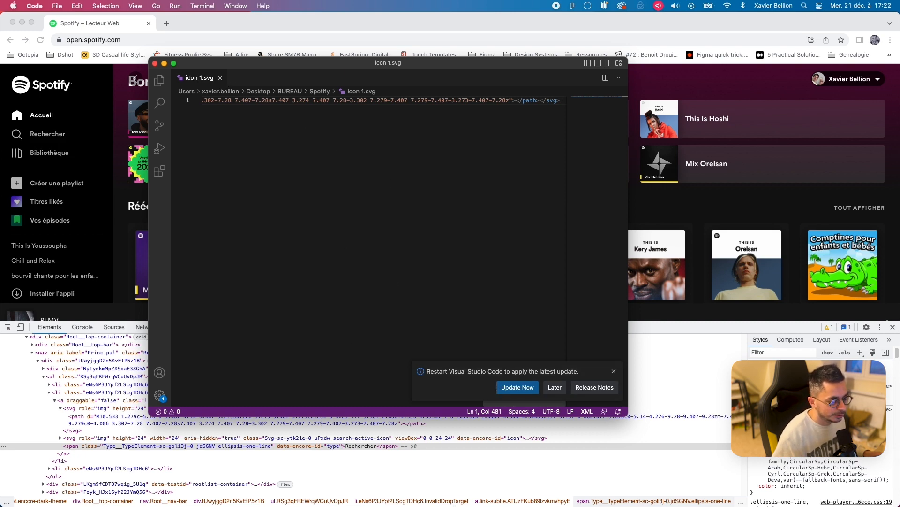
# Step: Import icon 1.svg from the Spotify folder in Finder onto the Figma canvas, in the empty area below Body text 1
pyautogui.moveTo(453, 488)
pyautogui.click(412, 487)
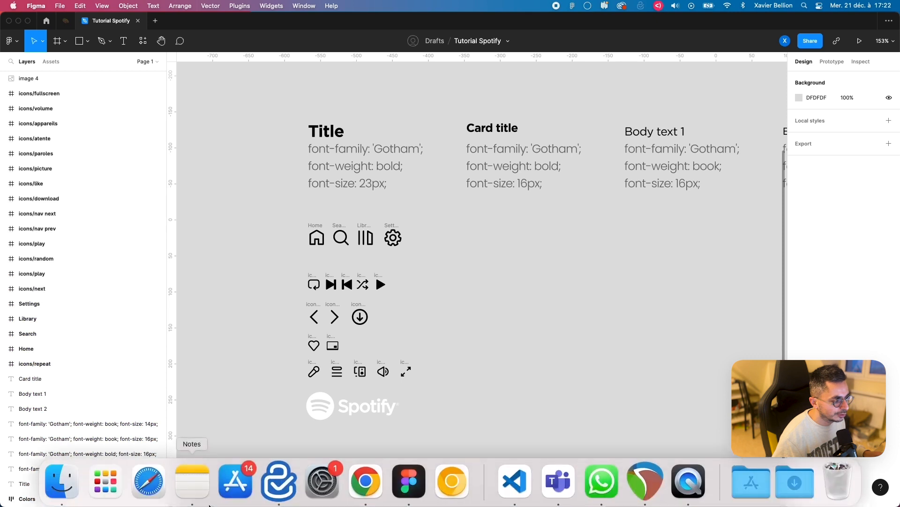
pyautogui.click(69, 486)
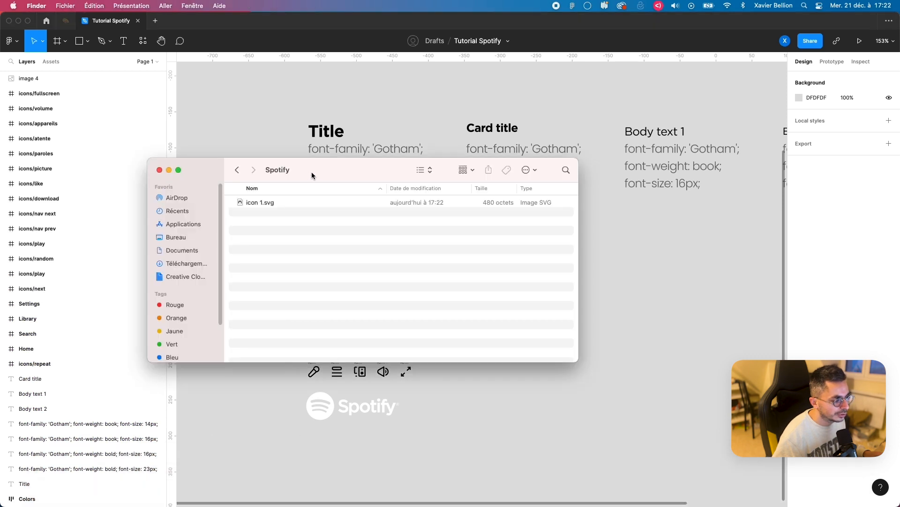
pyautogui.moveTo(311, 176); pyautogui.dragTo(341, 276)
pyautogui.moveTo(281, 302); pyautogui.dragTo(624, 232)
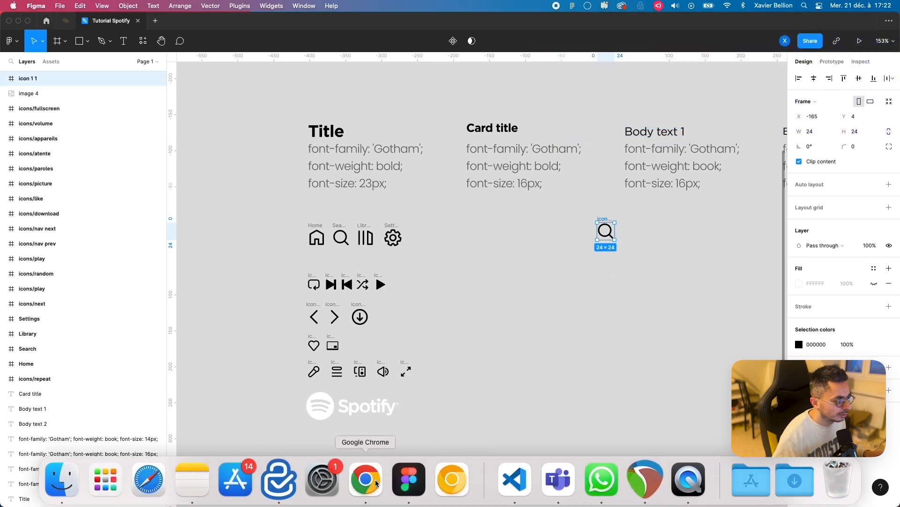
# Step: Return to Chrome and copy the HTML markup of the Bibliothèque icon's svg element
pyautogui.click(366, 479)
pyautogui.click(31, 159)
pyautogui.click(69, 427)
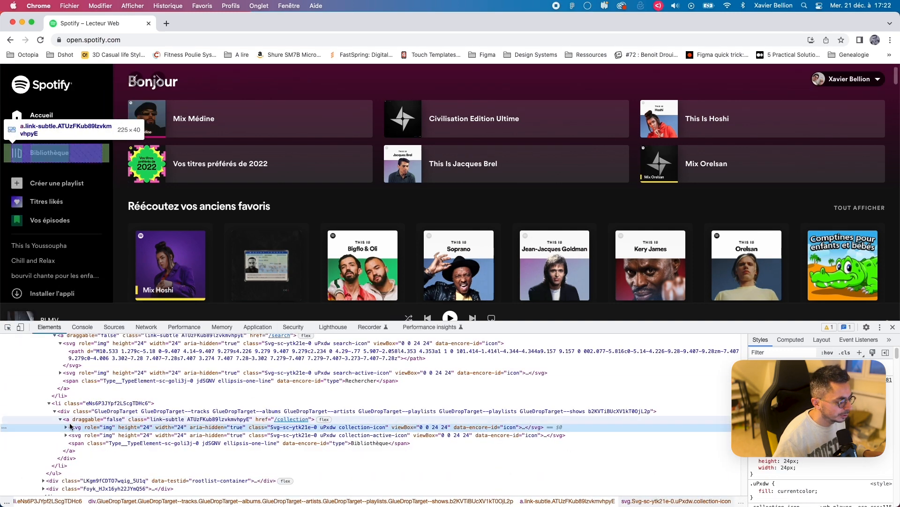
pyautogui.rightClick(69, 426)
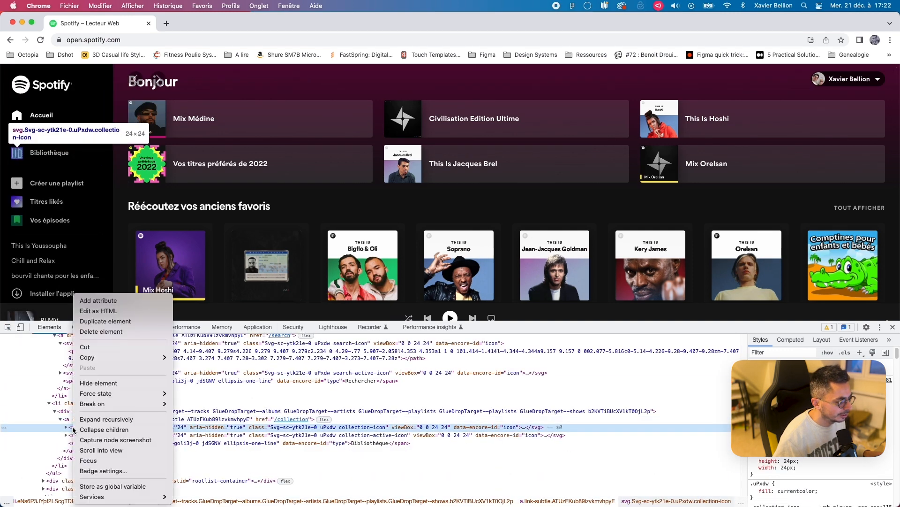
pyautogui.click(108, 311)
pyautogui.press('super+a')
pyautogui.press('super+c')
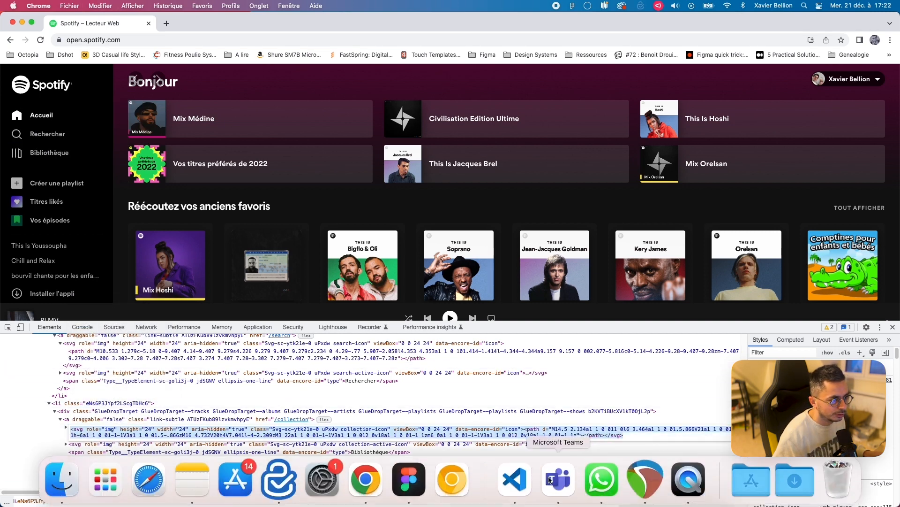
# Step: Replace the content of icon 1.svg in Visual Studio Code with the Bibliothèque icon's markup
pyautogui.click(515, 479)
pyautogui.press('super+a')
pyautogui.press('super+v')
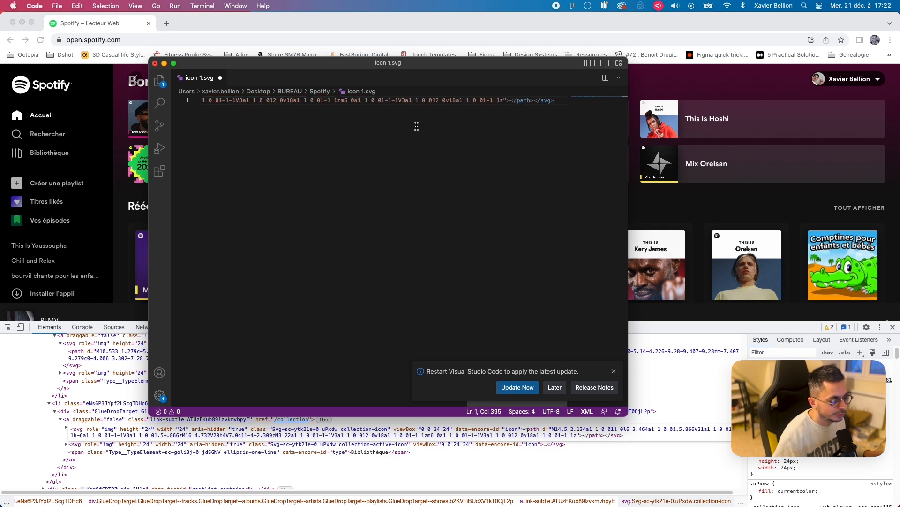
# Step: Import the updated icon 1.svg from Finder onto the Figma canvas, just beside the imported search icon
pyautogui.click(409, 478)
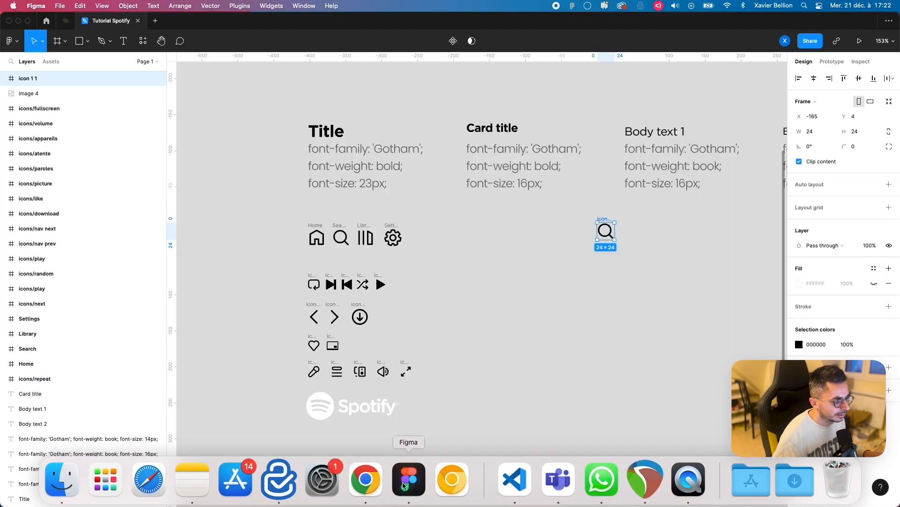
pyautogui.click(66, 479)
pyautogui.moveTo(294, 301); pyautogui.dragTo(630, 231)
pyautogui.click(673, 332)
pyautogui.click(657, 239)
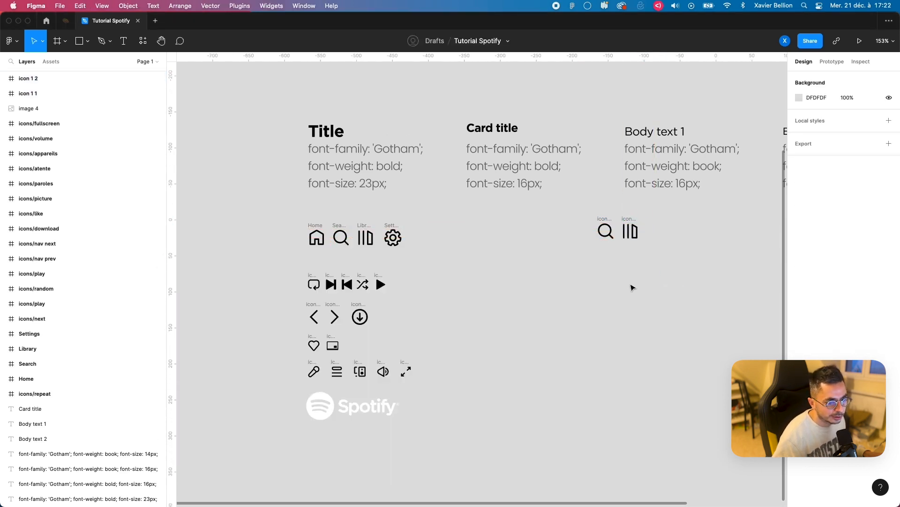
# Step: Delete the two imported icons and create a MacBook Pro 14" frame in the empty area beside the style guide
pyautogui.moveTo(659, 264); pyautogui.dragTo(579, 207)
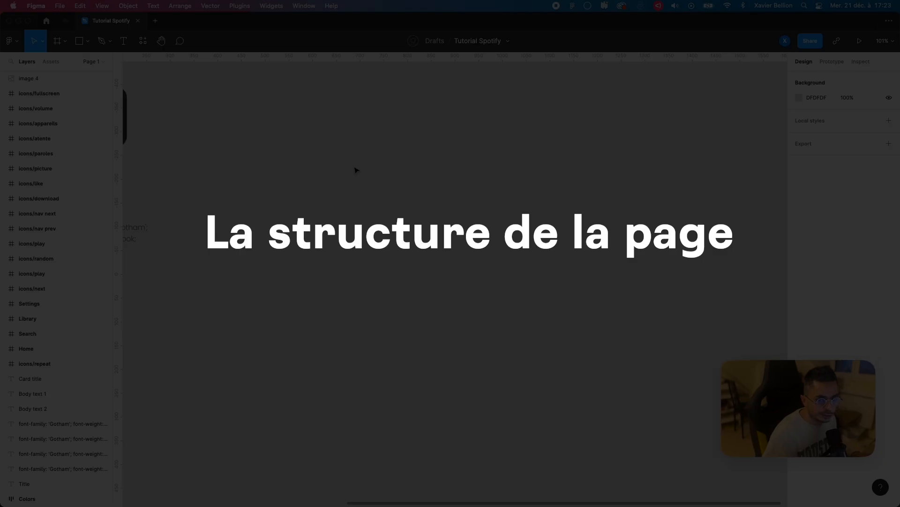
pyautogui.press('f')
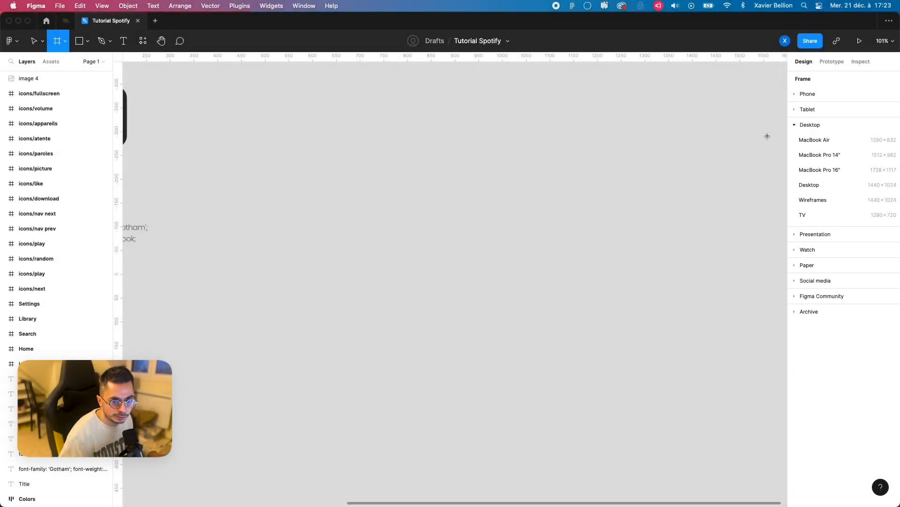
pyautogui.click(826, 156)
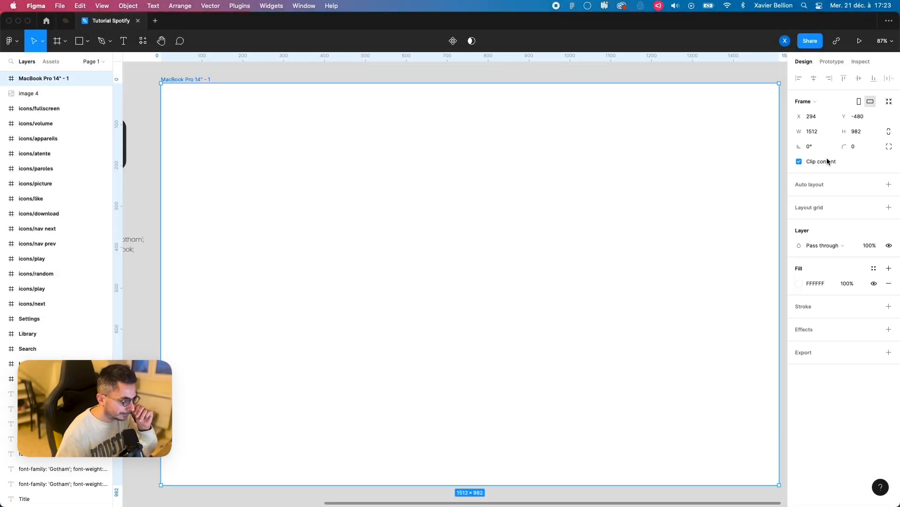
# Step: Move the MacBook Pro 14" frame farther away from the style guide, to about X 518, Y -472
pyautogui.moveTo(193, 82); pyautogui.dragTo(287, 87)
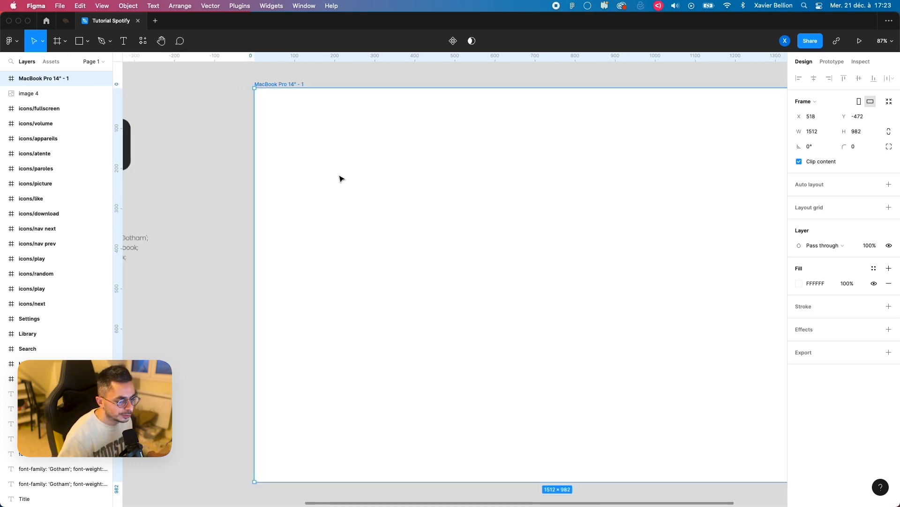
pyautogui.hotkey('shift', '2')
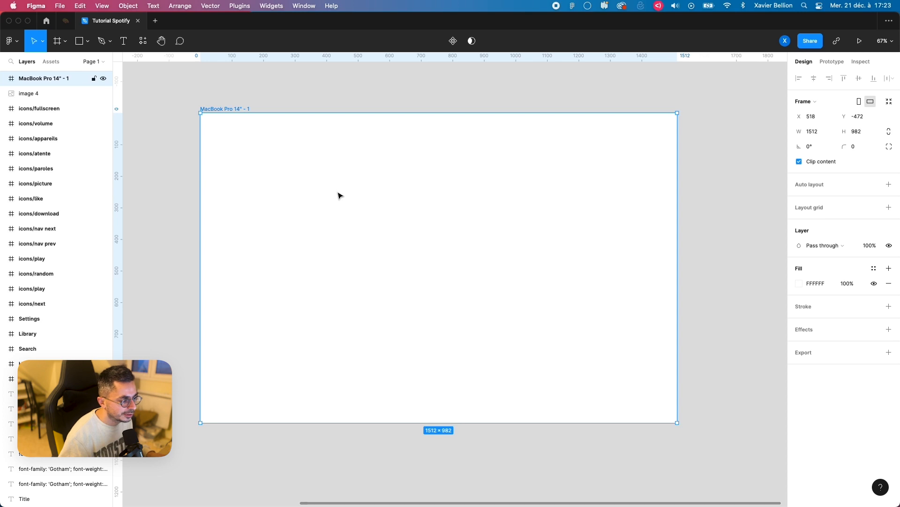
# Step: Draw a frame of about 101 × 133 inside the MacBook Pro 14" frame and fill it with EAEAEA
pyautogui.press('f')
pyautogui.moveTo(239, 154); pyautogui.dragTo(271, 196)
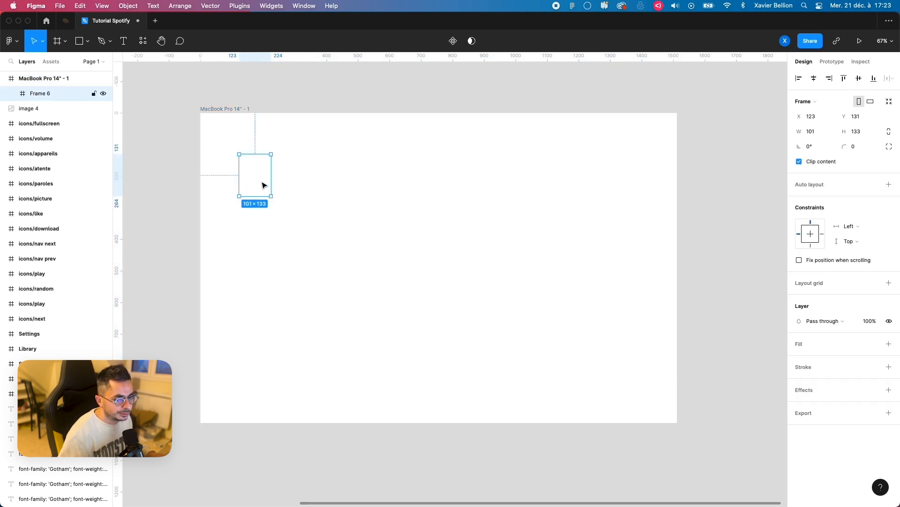
pyautogui.click(889, 344)
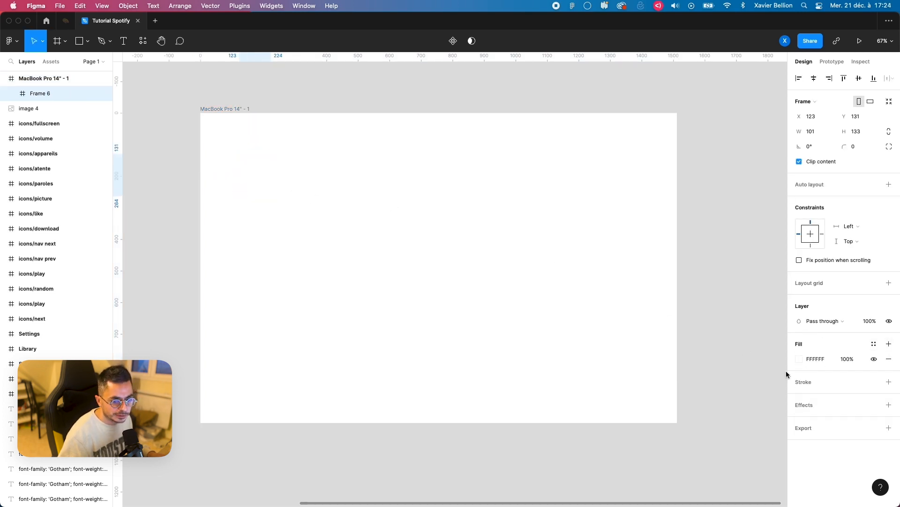
pyautogui.click(799, 359)
pyautogui.write('EAEAEA')
pyautogui.press('Return')
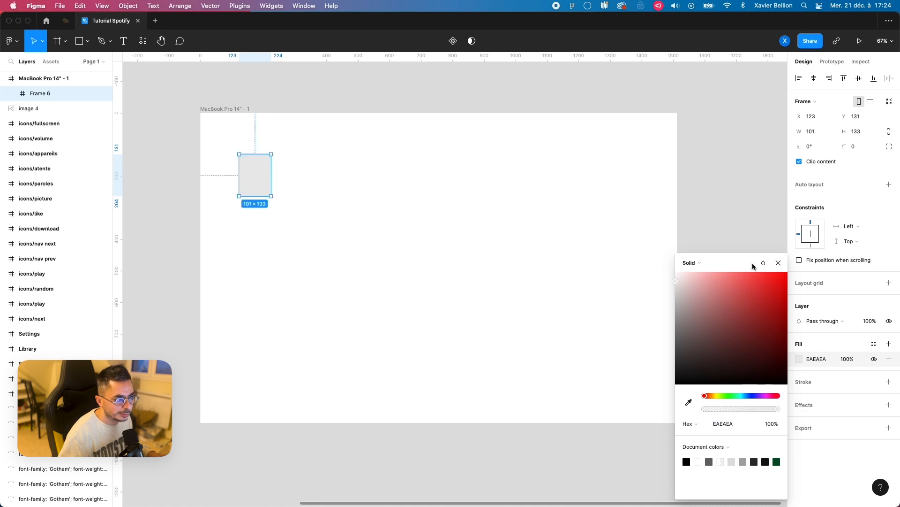
pyautogui.click(779, 263)
# Step: Turn the EAEAEA frame into a 90 px high bar spanning the full 1512 px width along the MacBook frame's bottom edge
pyautogui.moveTo(252, 179); pyautogui.dragTo(252, 196)
pyautogui.moveTo(231, 325); pyautogui.dragTo(231, 327)
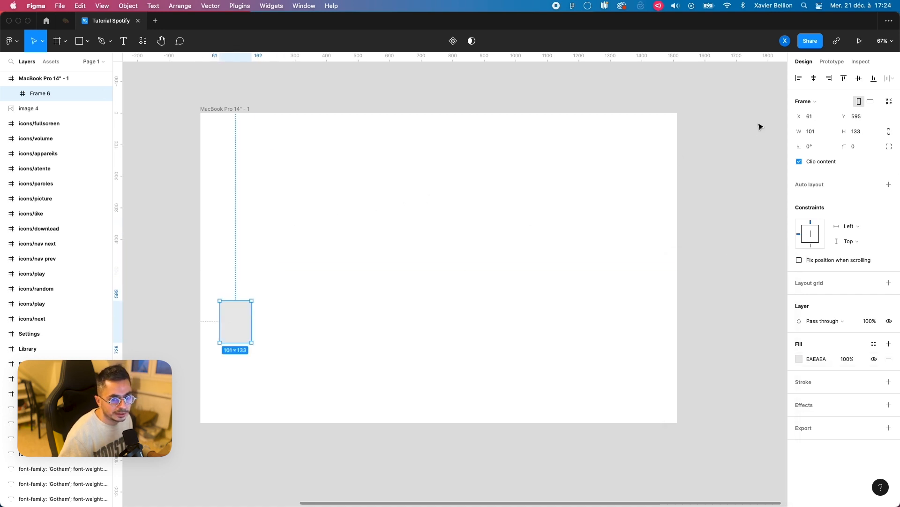
pyautogui.click(858, 131)
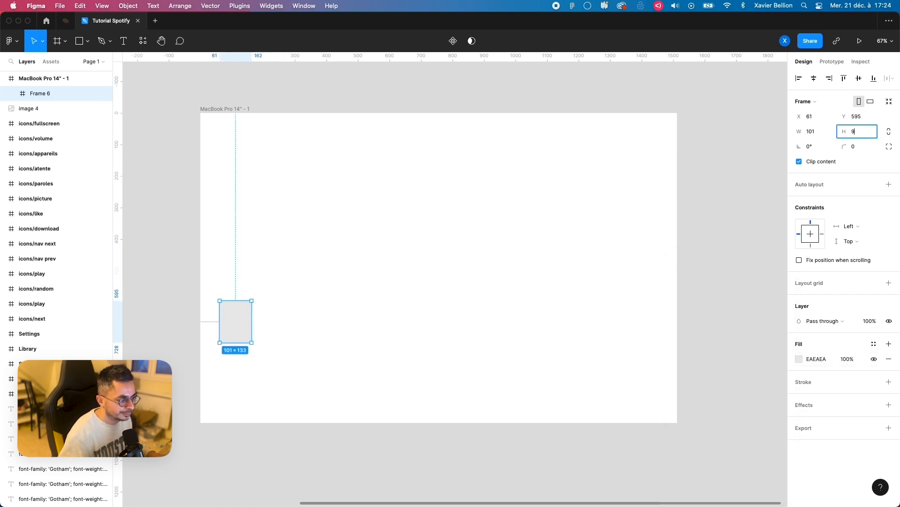
pyautogui.write('90')
pyautogui.press('Return')
pyautogui.moveTo(219, 313); pyautogui.dragTo(198, 312)
pyautogui.moveTo(253, 314); pyautogui.dragTo(677, 313)
pyautogui.moveTo(575, 320); pyautogui.dragTo(563, 419)
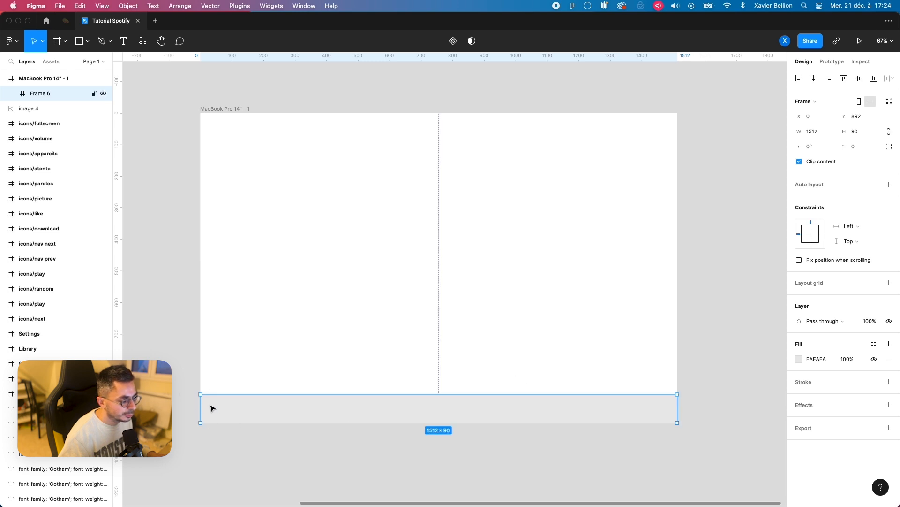
# Step: Add a 1512 × 892 frame covering all of the MacBook frame's area above the bottom bar
pyautogui.press('f')
pyautogui.moveTo(221, 211)
pyautogui.mouseDown()
pyautogui.moveTo(246, 247)
pyautogui.moveTo(201, 226)
pyautogui.moveTo(223, 113)
pyautogui.moveTo(643, 145)
pyautogui.moveTo(676, 156)
pyautogui.mouseUp()
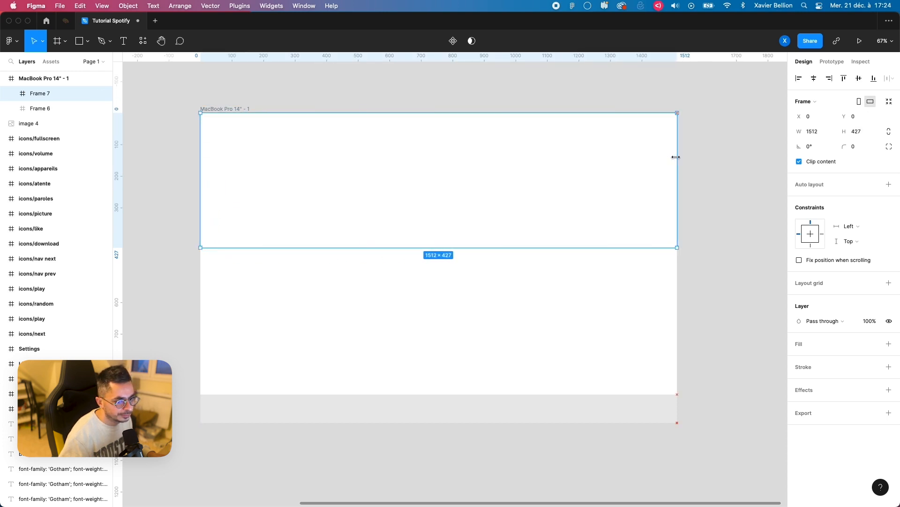
pyautogui.moveTo(621, 248); pyautogui.dragTo(620, 391)
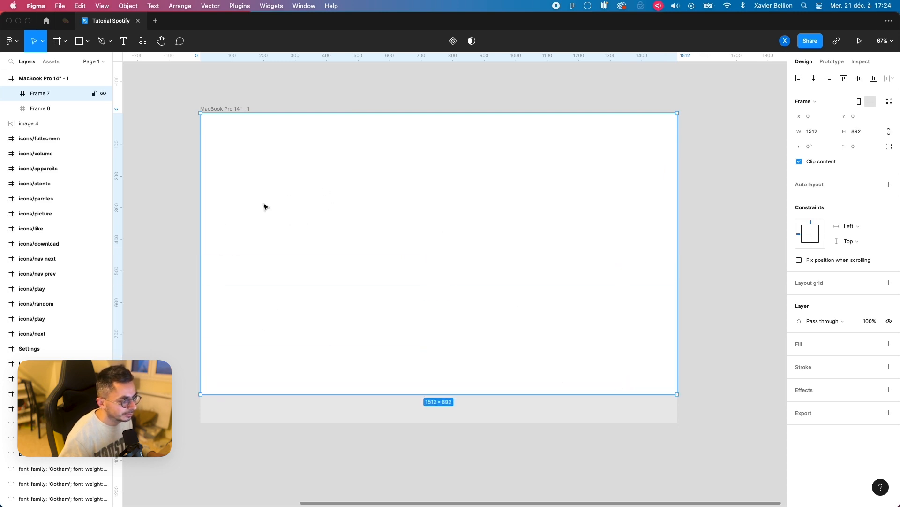
# Step: Create a 240 px wide column frame inside the upper frame, aligned to its top-left corner and extended to 892 px high
pyautogui.press('f')
pyautogui.moveTo(242, 165); pyautogui.dragTo(303, 224)
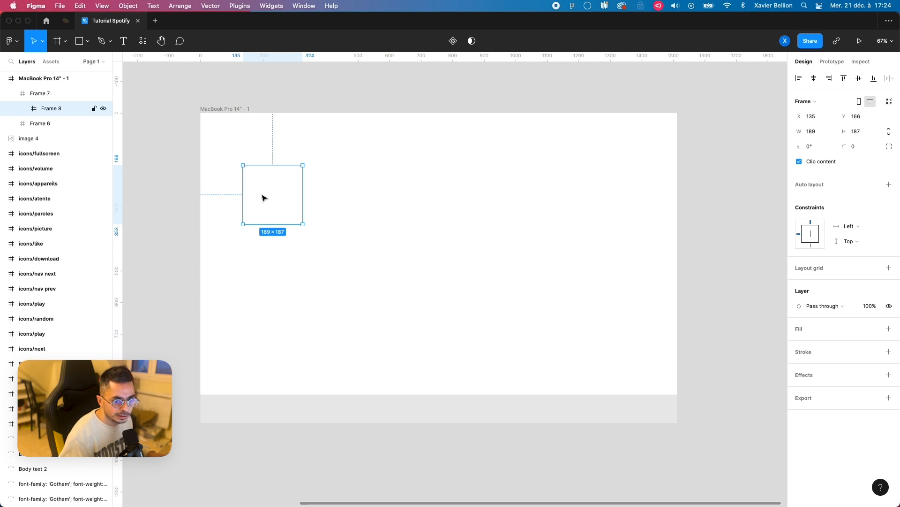
pyautogui.click(812, 131)
pyautogui.write('240')
pyautogui.press('Return')
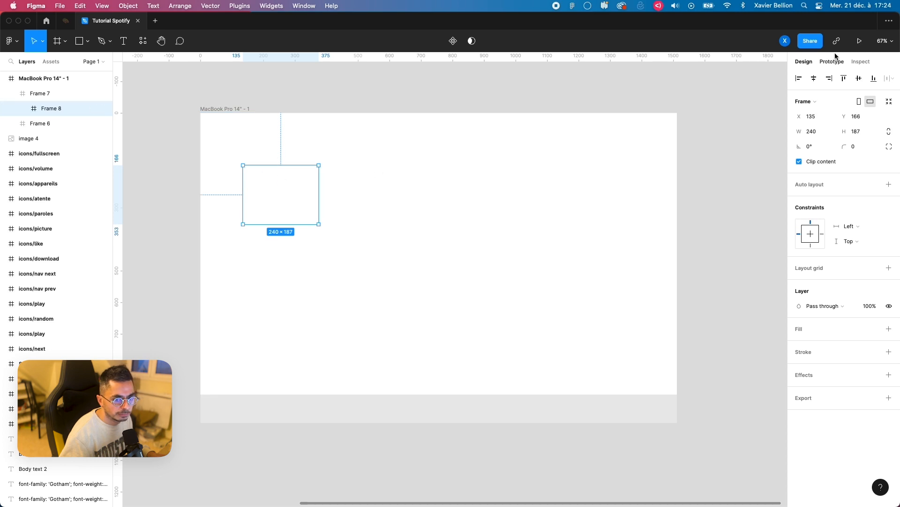
pyautogui.click(799, 78)
pyautogui.click(844, 78)
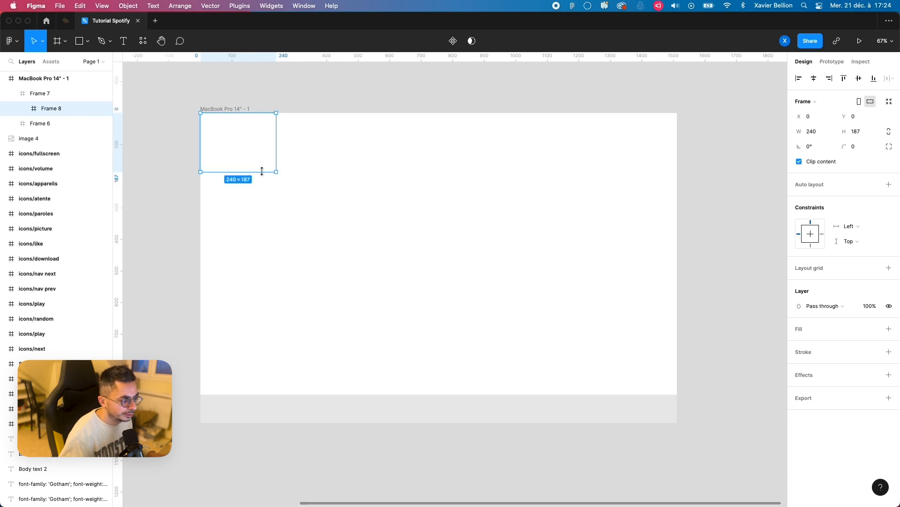
pyautogui.moveTo(261, 171); pyautogui.dragTo(276, 397)
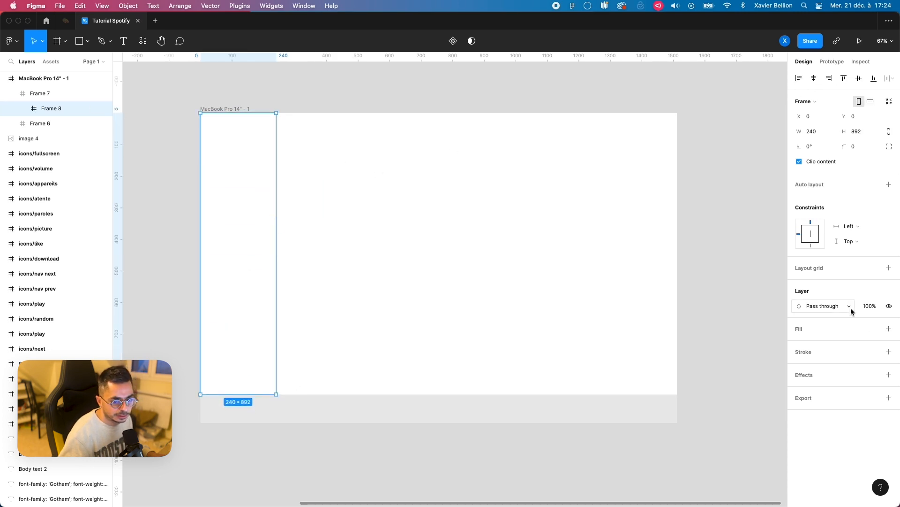
# Step: Fill the 240 px wide column frame with the grey BDBDBD
pyautogui.click(889, 329)
pyautogui.click(800, 345)
pyautogui.moveTo(679, 296); pyautogui.dragTo(654, 305)
pyautogui.click(779, 264)
# Step: Draw another frame inside the upper frame and stretch it to 1272 × 892 to fill the space beside the grey column
pyautogui.press('f')
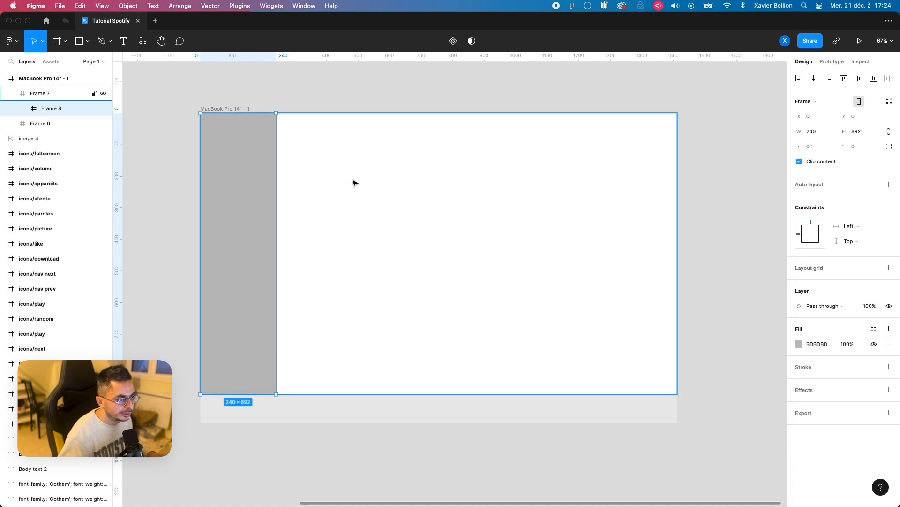
pyautogui.moveTo(330, 161); pyautogui.dragTo(439, 276)
pyautogui.moveTo(330, 211); pyautogui.dragTo(277, 209)
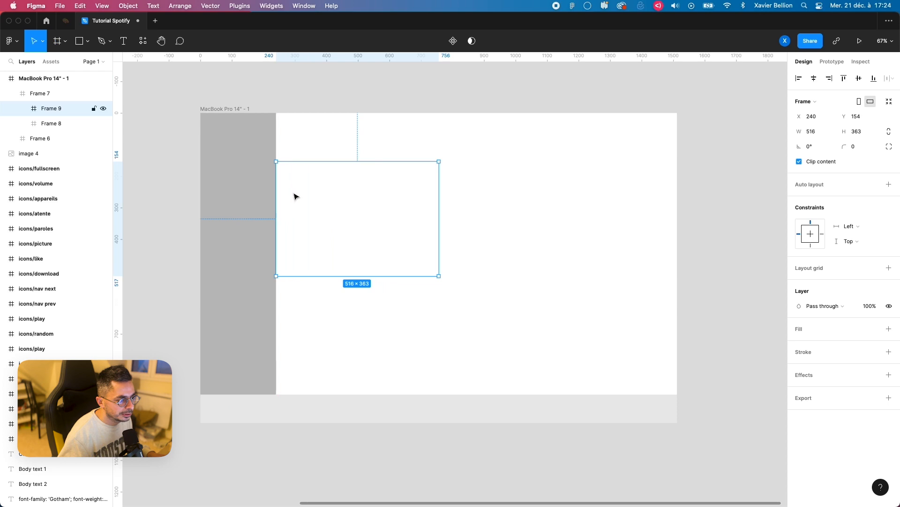
pyautogui.moveTo(305, 161); pyautogui.dragTo(312, 114)
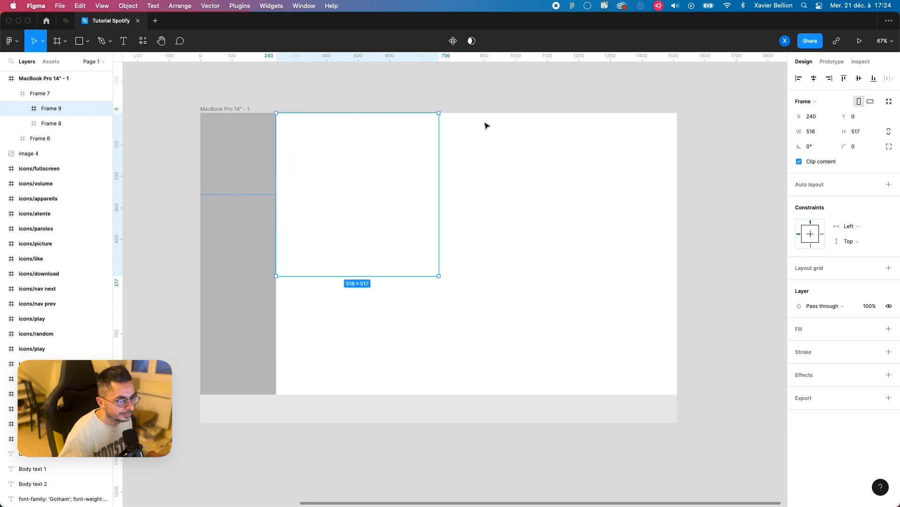
pyautogui.moveTo(439, 164); pyautogui.dragTo(675, 166)
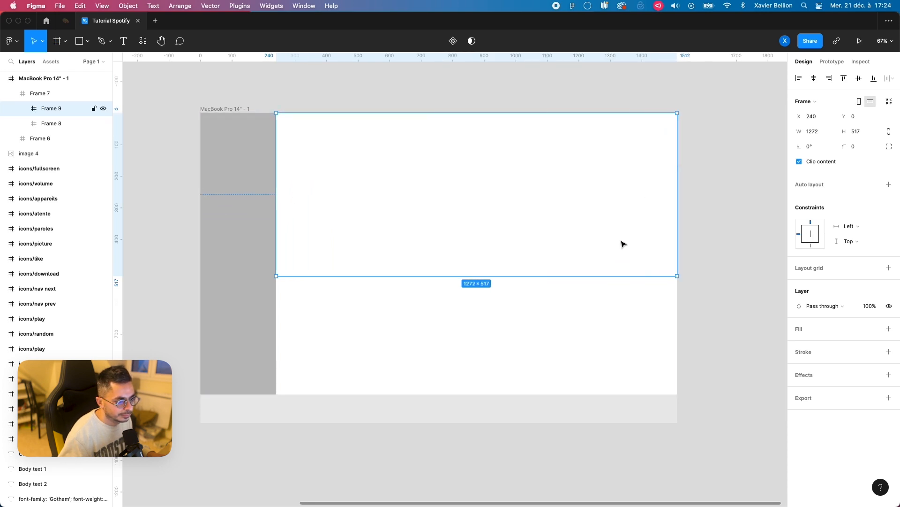
pyautogui.moveTo(608, 275); pyautogui.dragTo(575, 393)
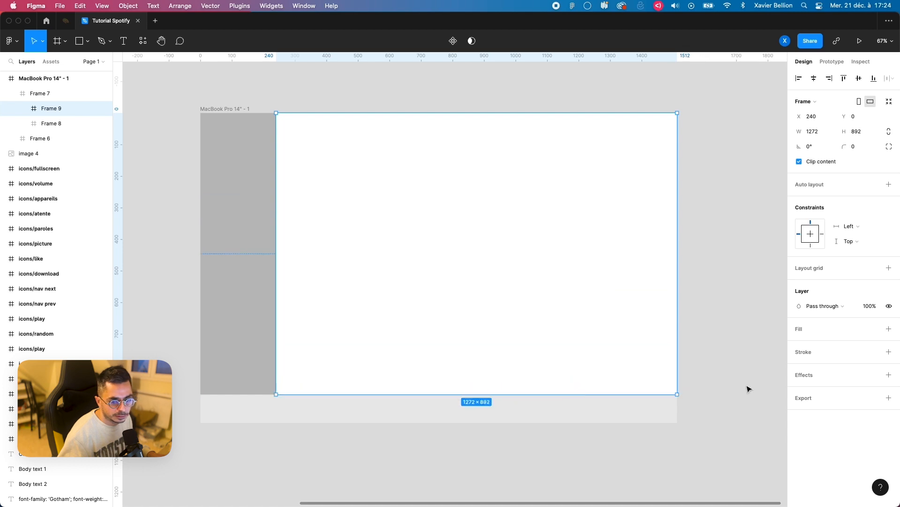
# Step: Fill the 1272 × 892 frame with the light grey D8D8D8
pyautogui.click(889, 328)
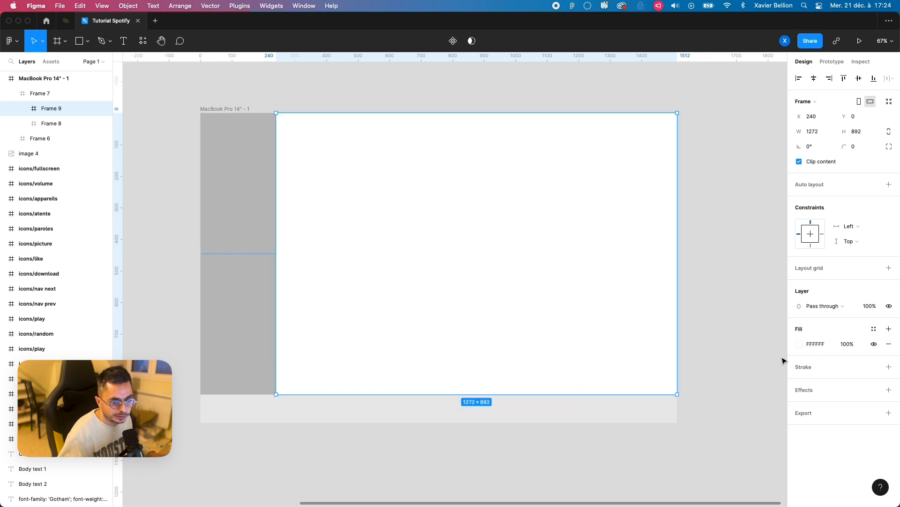
pyautogui.click(800, 343)
pyautogui.moveTo(717, 306); pyautogui.dragTo(672, 294)
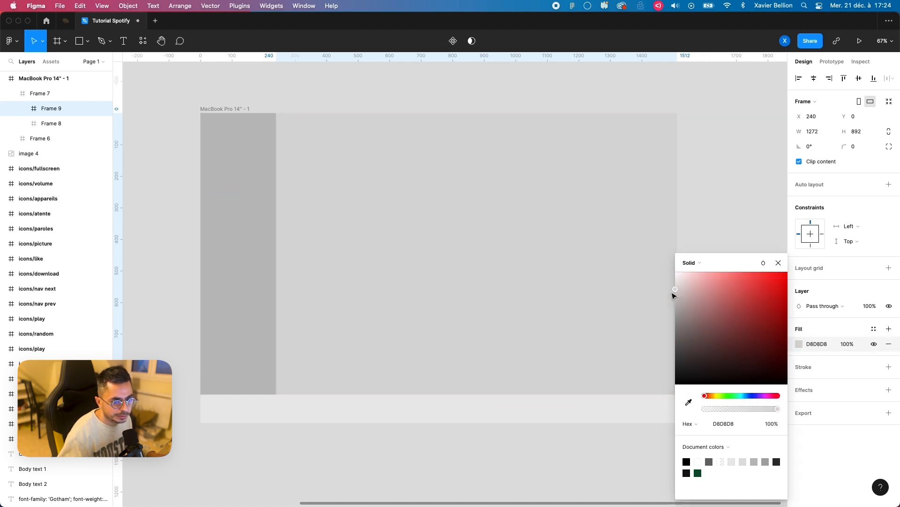
pyautogui.click(778, 263)
pyautogui.click(730, 297)
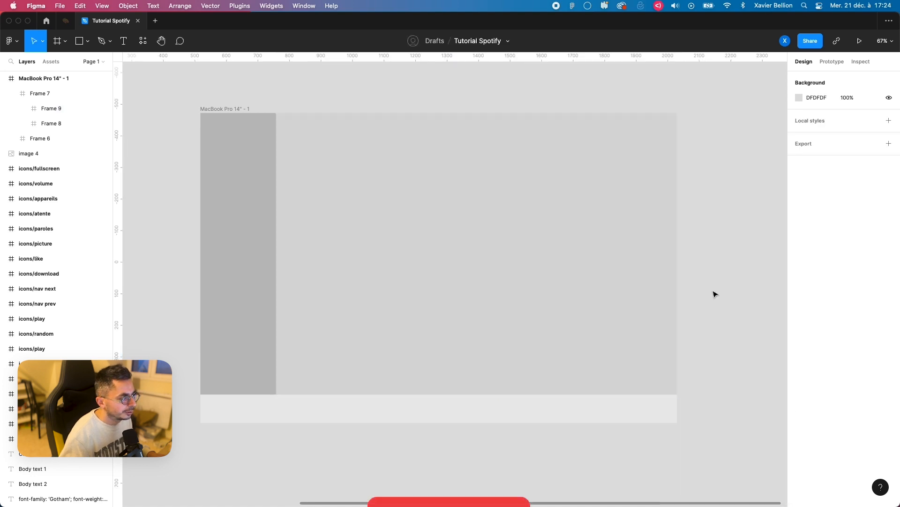
# Step: Rename the 1512 × 892 parent frame as Container
pyautogui.click(41, 139)
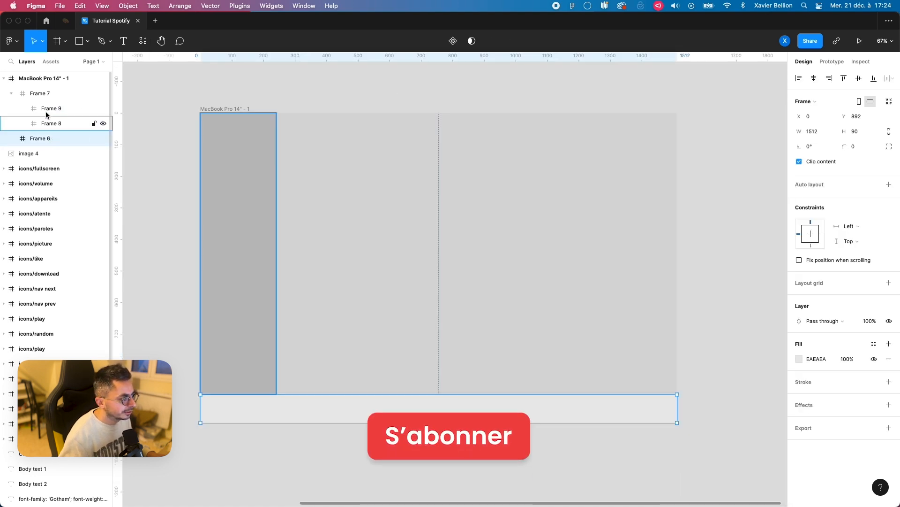
pyautogui.click(23, 93)
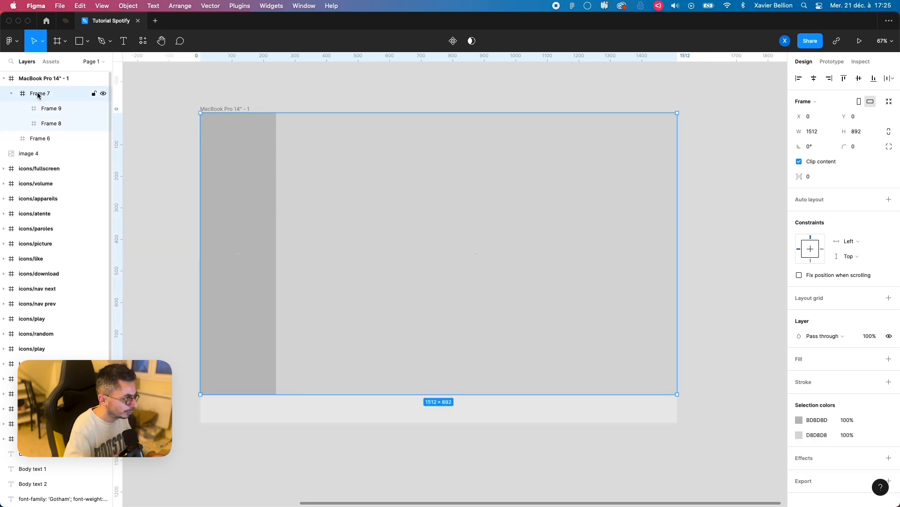
pyautogui.doubleClick(37, 93)
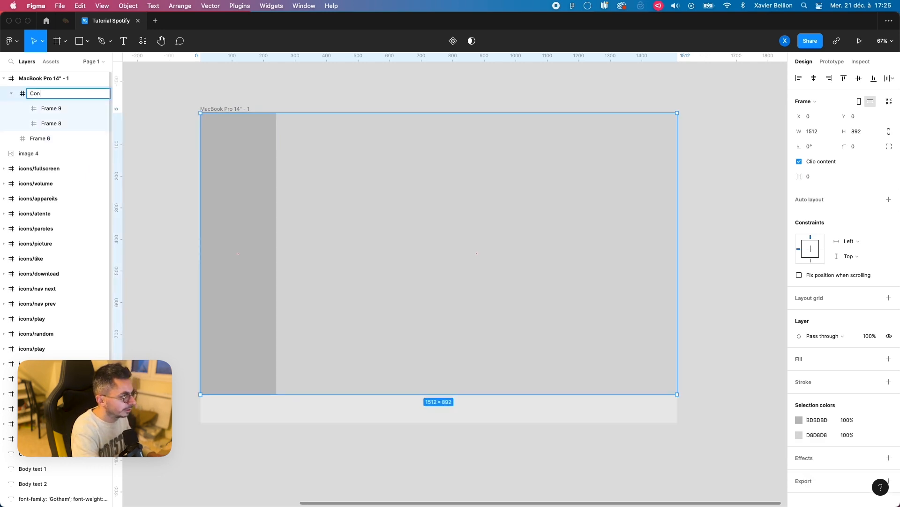
pyautogui.write('Container')
pyautogui.press('Return')
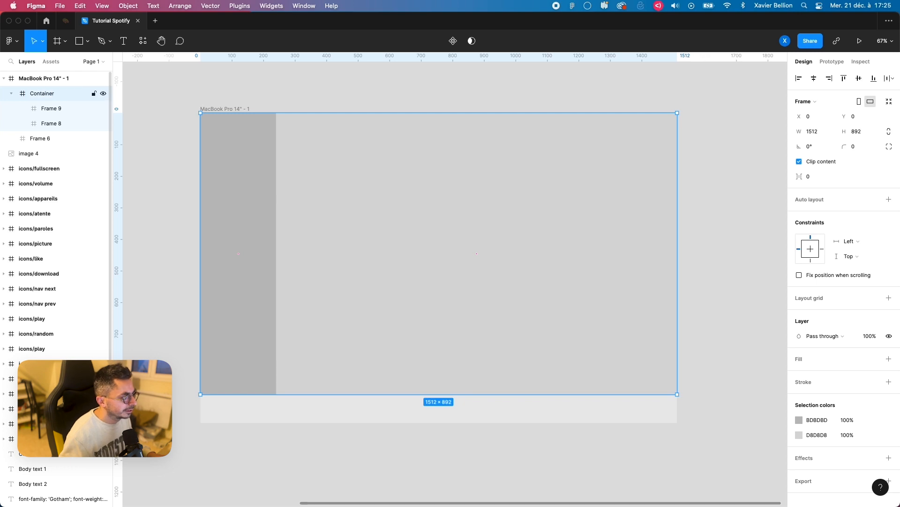
# Step: Rename the container's large light grey frame as Content and its narrow column frame as Side menu
pyautogui.doubleClick(46, 109)
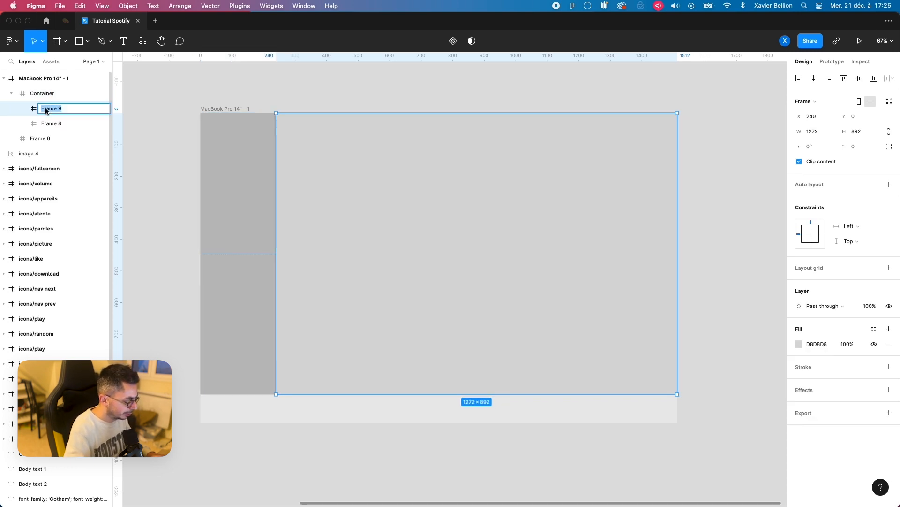
pyautogui.write('Content')
pyautogui.press('Return')
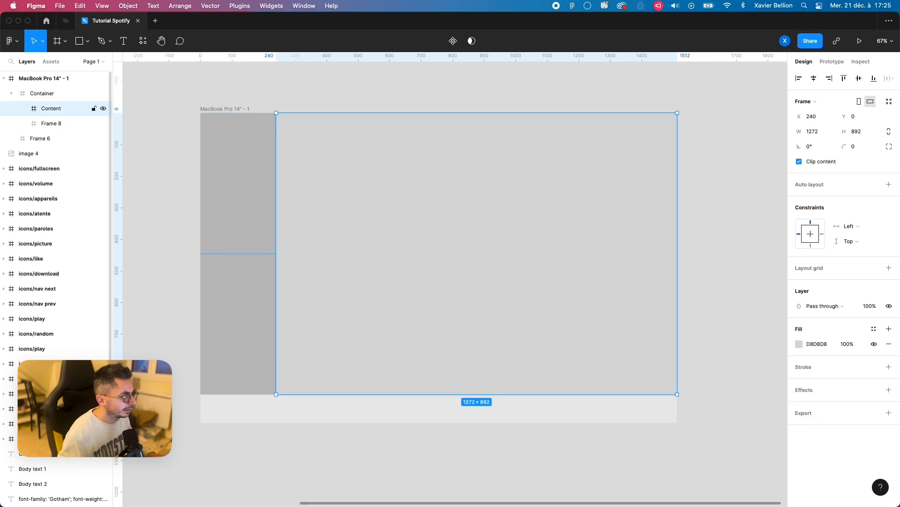
pyautogui.doubleClick(50, 124)
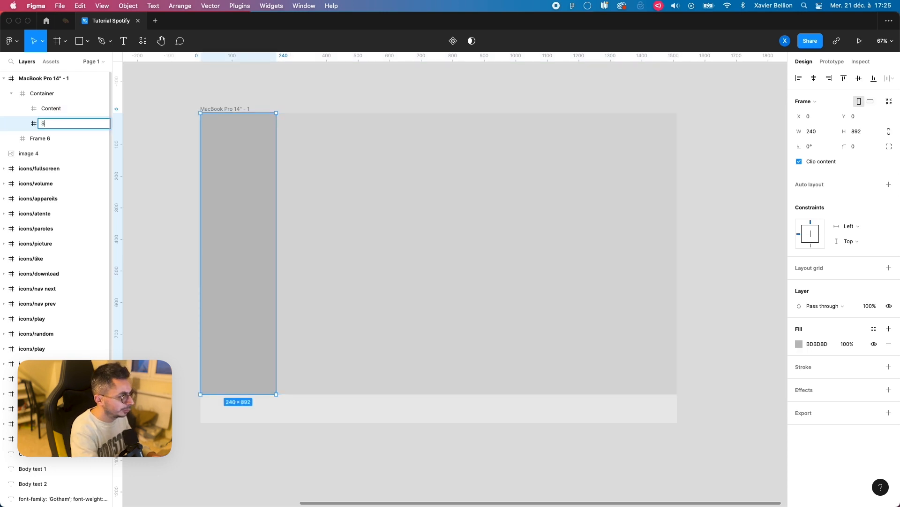
pyautogui.press('Return')
# Step: Rename the 90 px high bar frame as Bottom
pyautogui.doubleClick(40, 139)
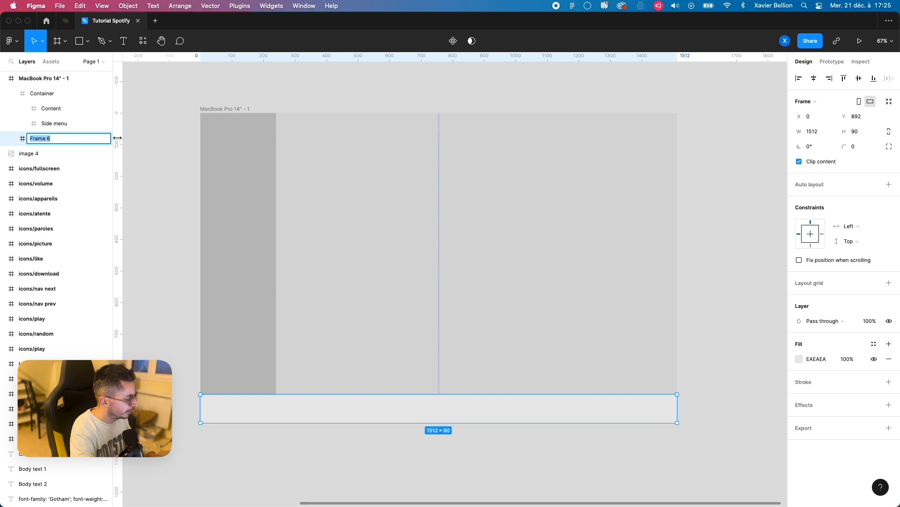
pyautogui.write('Botto')
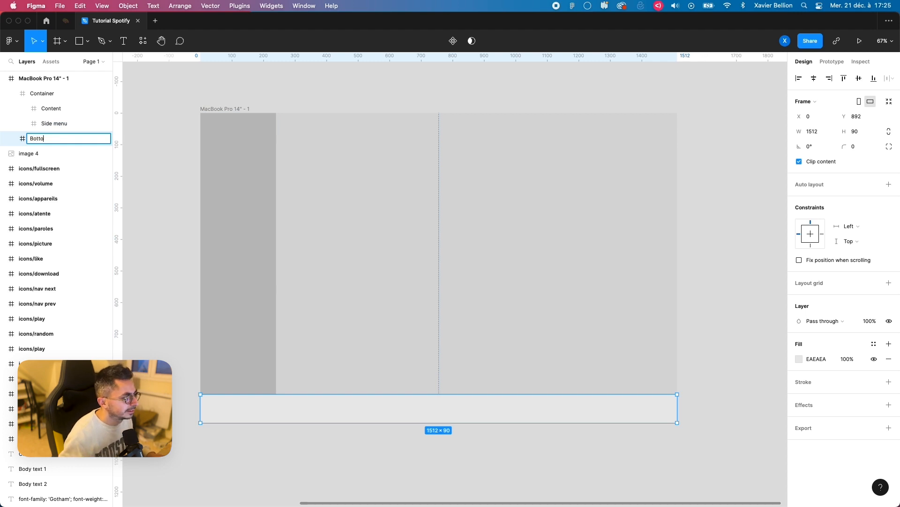
pyautogui.write('m')
pyautogui.press('Return')
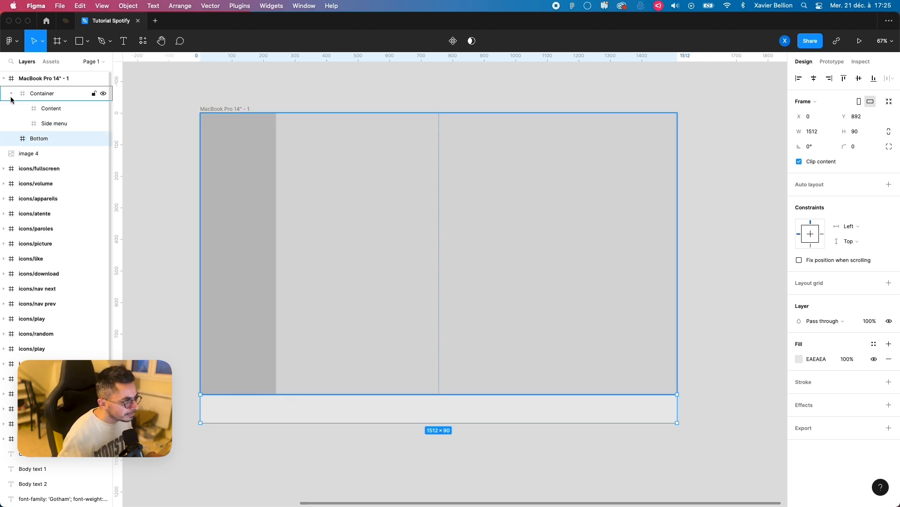
# Step: Apply auto layout to the Container frame holding the side menu and content
pyautogui.click(247, 96)
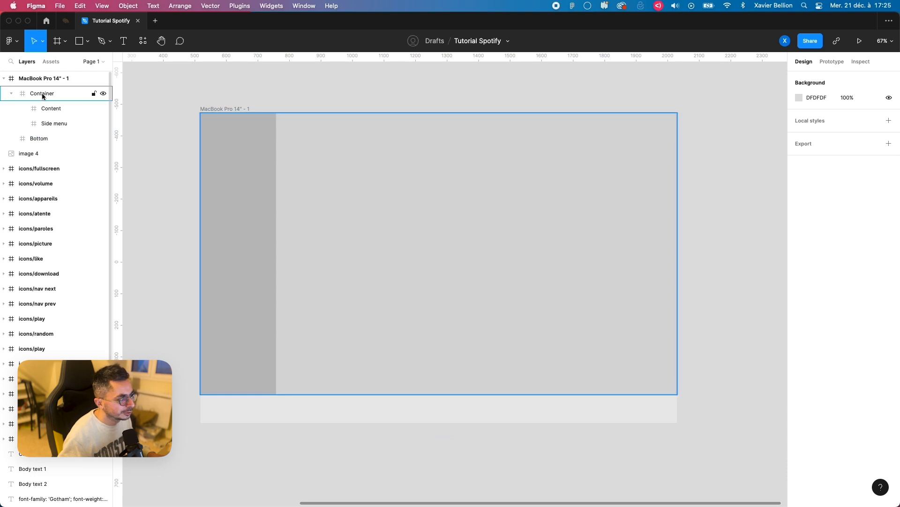
pyautogui.click(267, 145)
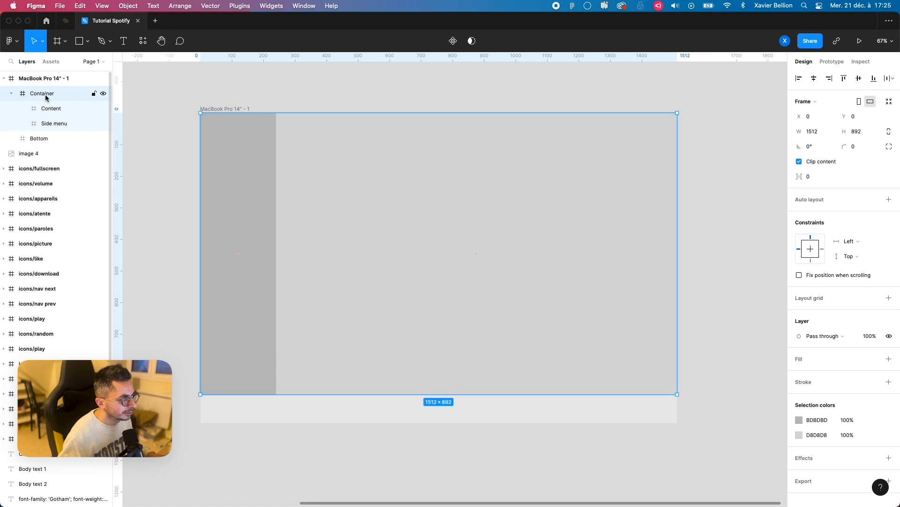
pyautogui.hotkey('shift', 'a')
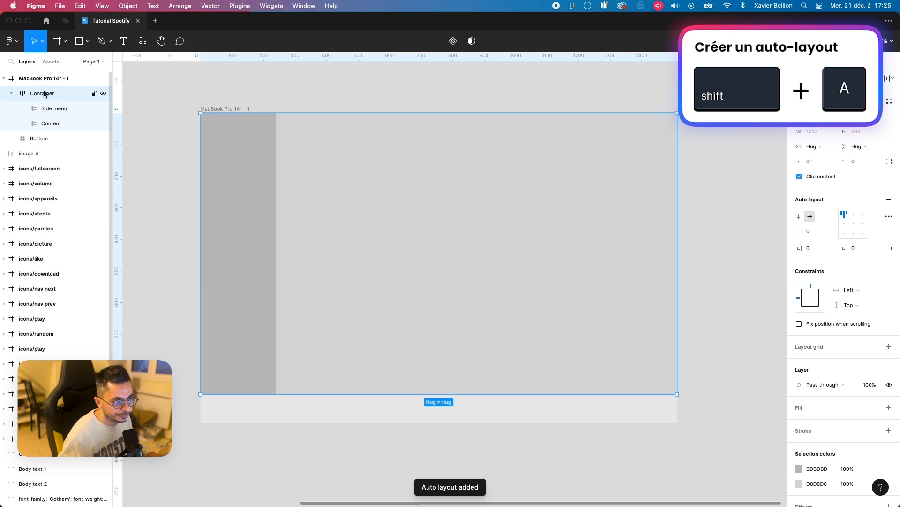
# Step: Widen the MacBook Pro 14" frame to test how its contents respond, and undo the resize
pyautogui.click(245, 100)
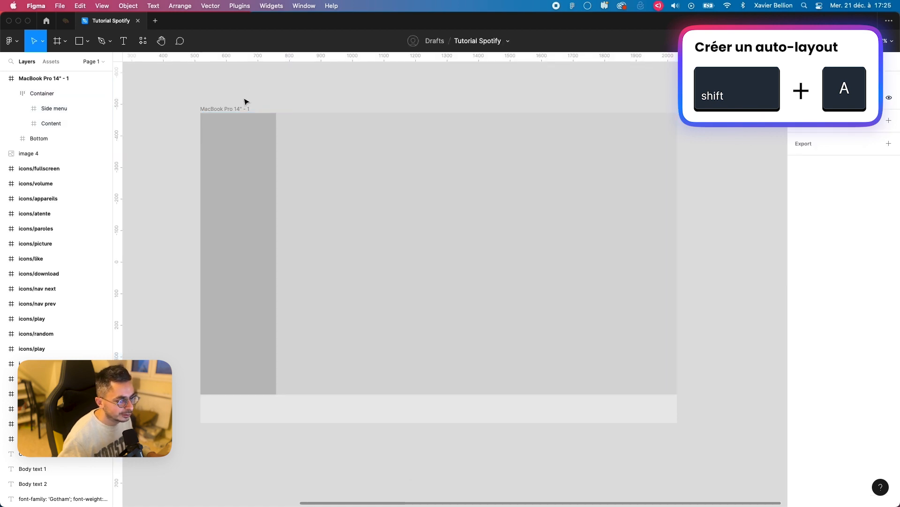
pyautogui.click(235, 110)
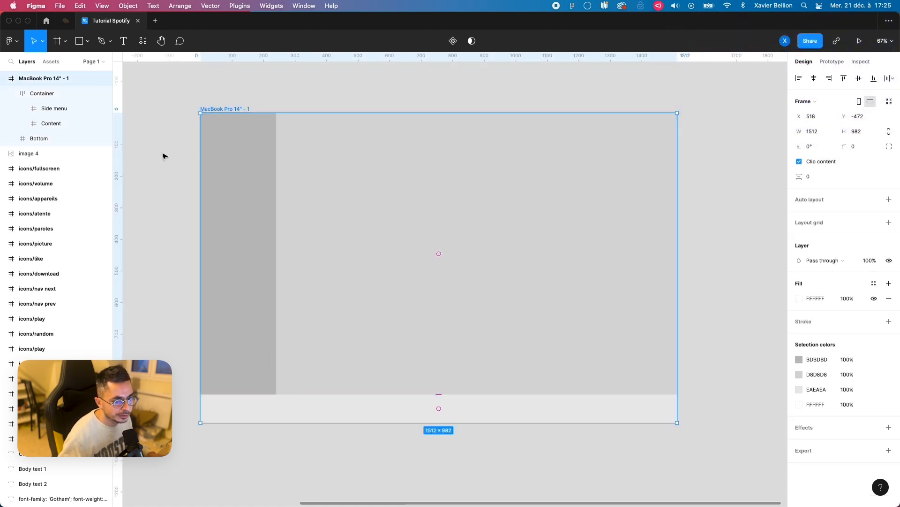
pyautogui.moveTo(681, 210); pyautogui.dragTo(749, 223)
pyautogui.hotkey('ctrl', 'z')
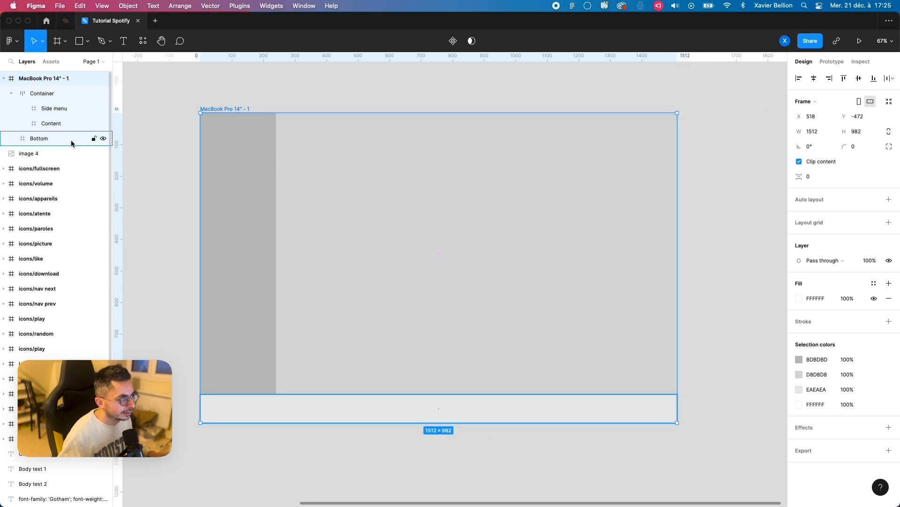
# Step: Set the Container frame's horizontal sizing to Fixed width
pyautogui.click(60, 95)
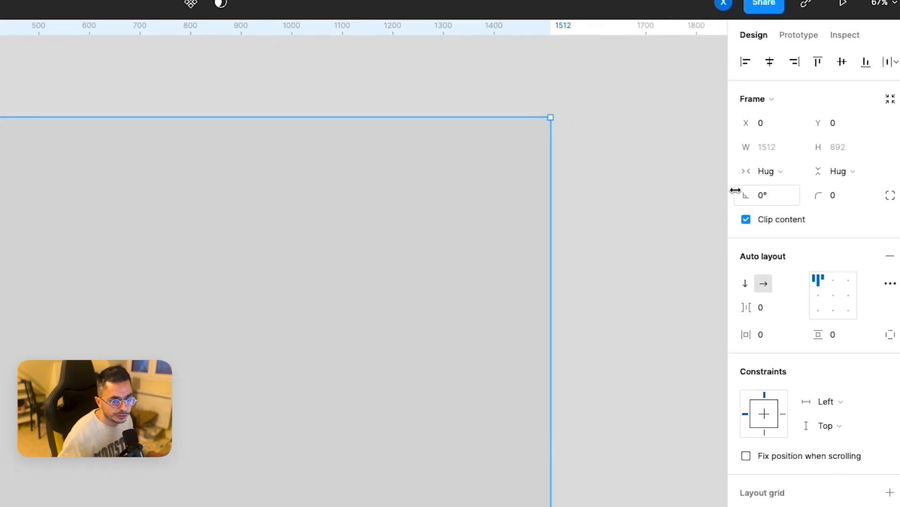
pyautogui.click(767, 171)
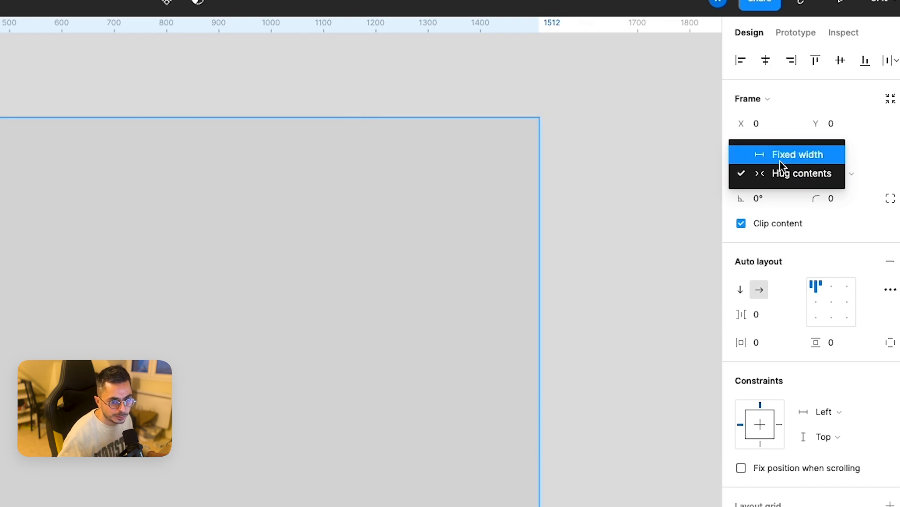
pyautogui.click(794, 160)
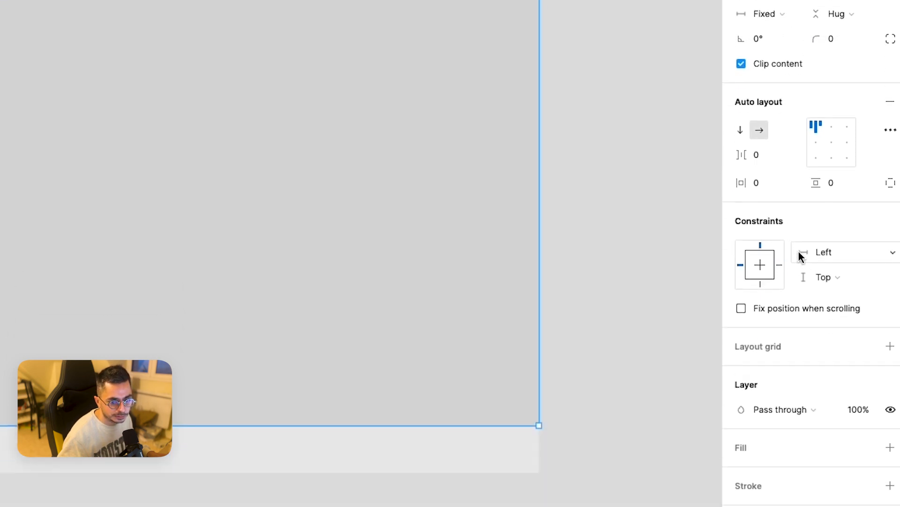
# Step: Return the Container's horizontal sizing to Hug contents and compare which horizontal constraint options are available
pyautogui.click(816, 253)
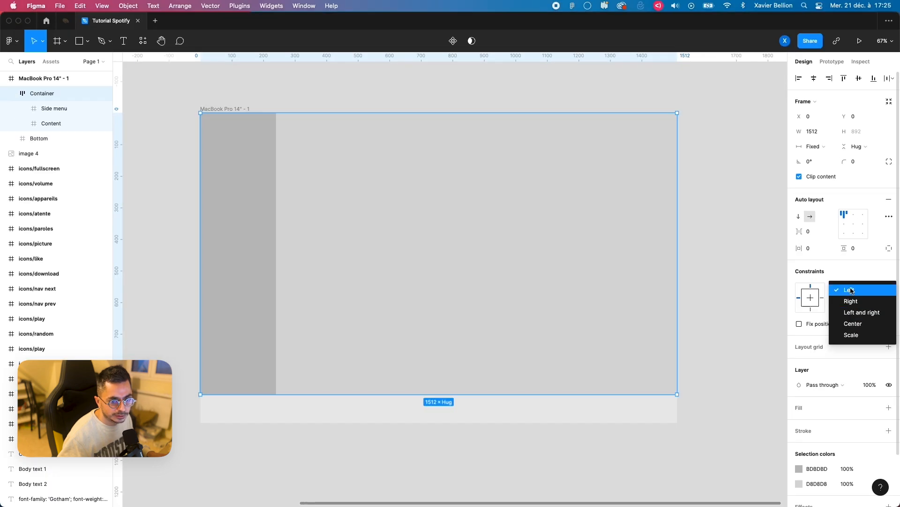
pyautogui.click(825, 215)
pyautogui.click(818, 150)
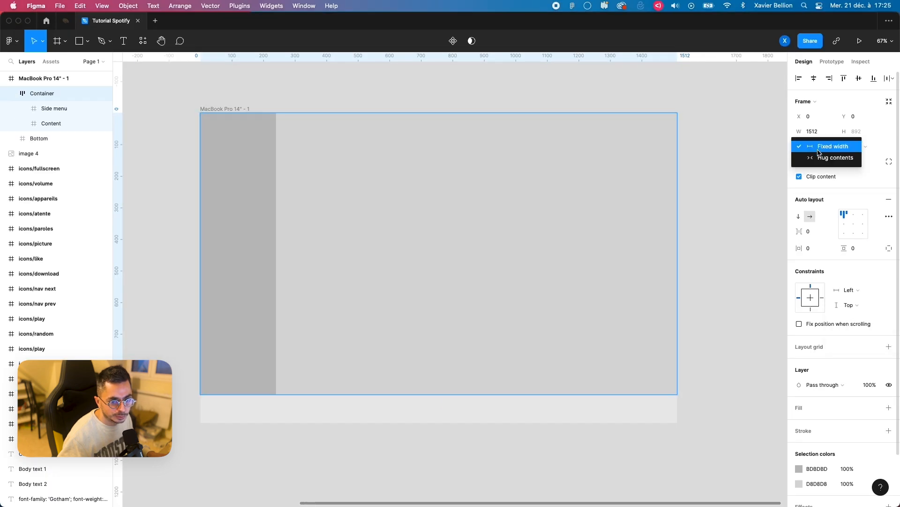
pyautogui.click(829, 158)
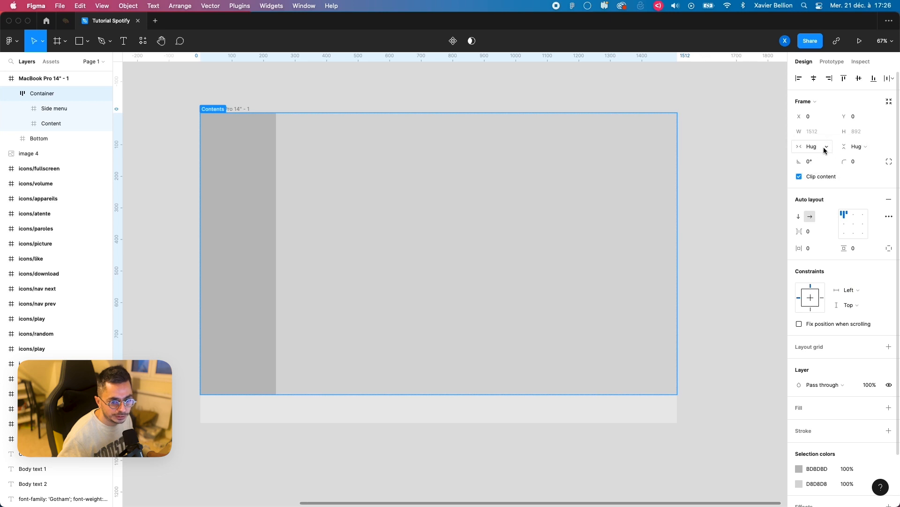
pyautogui.click(849, 290)
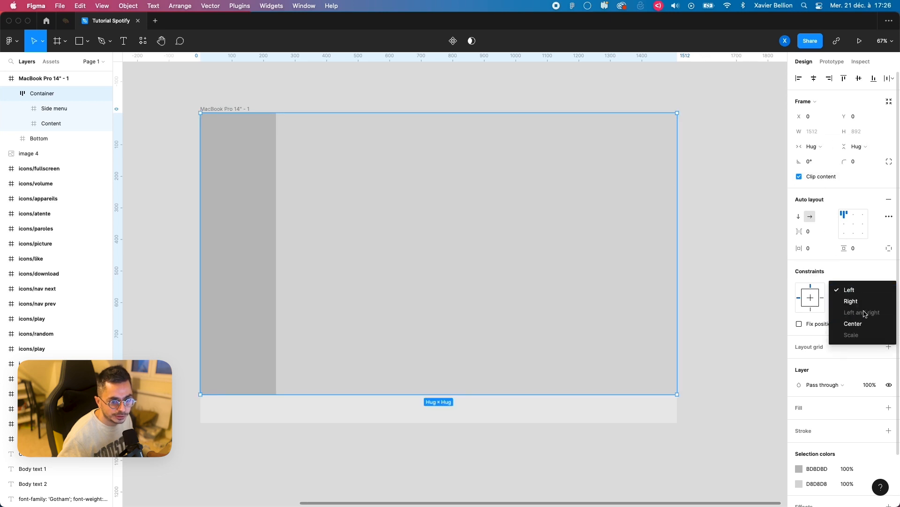
pyautogui.click(820, 161)
# Step: Set the Container's horizontal sizing to Fixed width and its horizontal constraint to Left and right
pyautogui.click(815, 146)
pyautogui.click(826, 135)
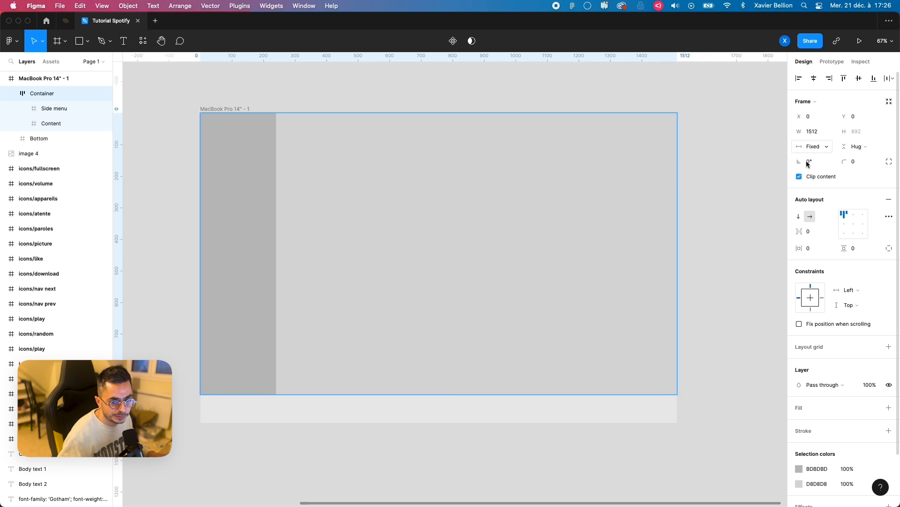
pyautogui.click(849, 289)
pyautogui.click(870, 313)
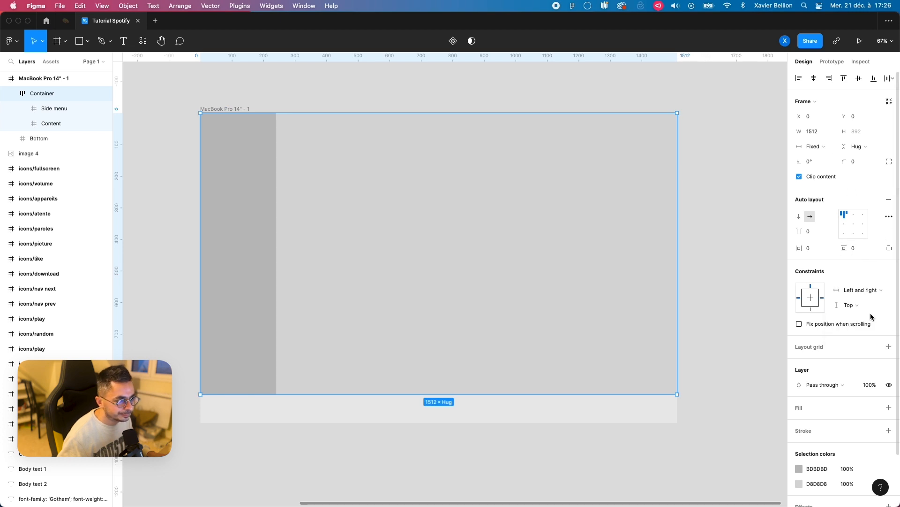
# Step: Test the Container's constraint by widening the MacBook Pro 14" frame to about 1763, and return the frame to 1512 wide
pyautogui.click(244, 98)
pyautogui.click(243, 108)
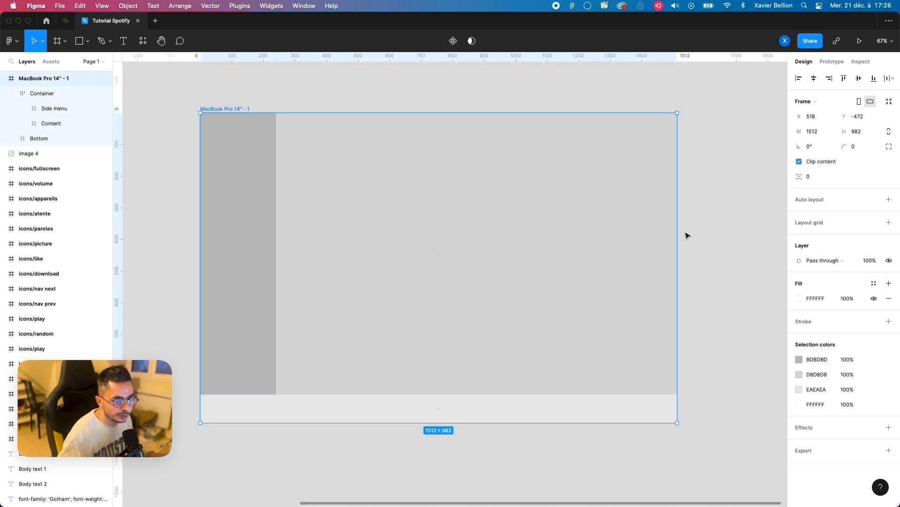
pyautogui.moveTo(683, 233); pyautogui.dragTo(762, 233)
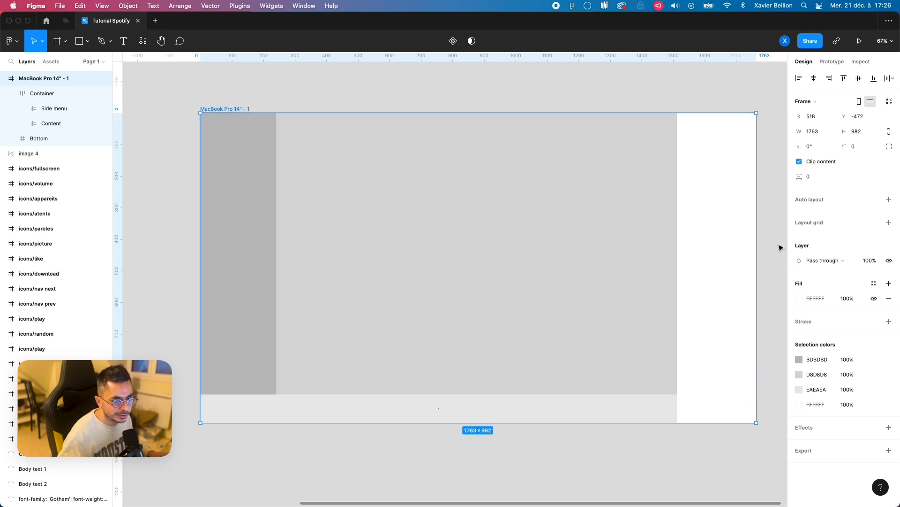
pyautogui.moveTo(757, 244); pyautogui.dragTo(677, 248)
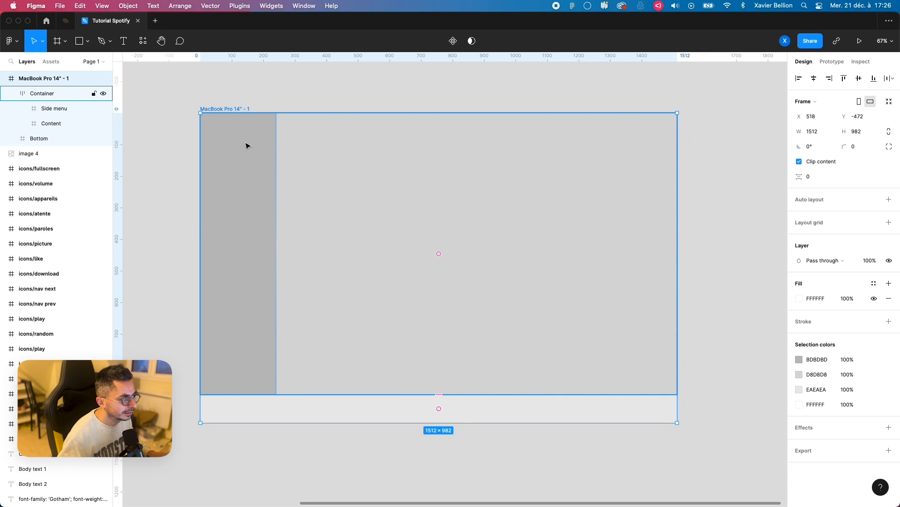
# Step: Set the Content frame's horizontal sizing to Fill container
pyautogui.click(49, 124)
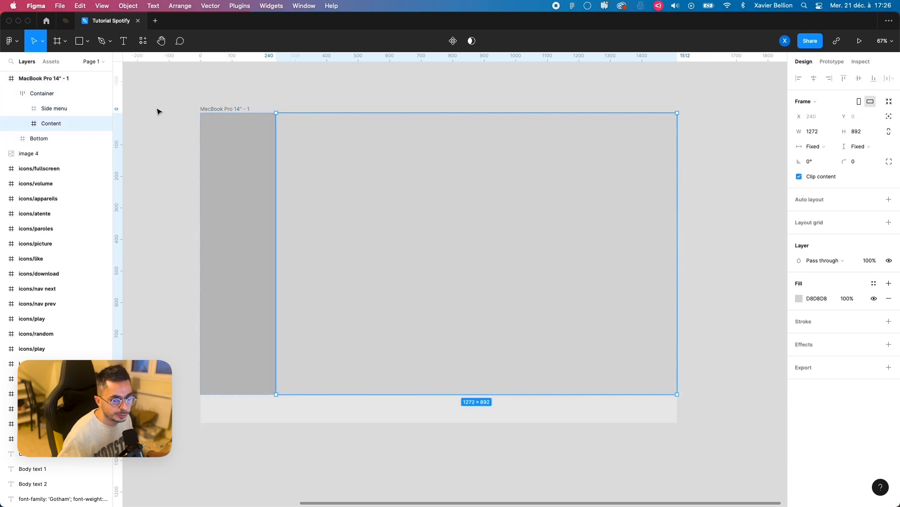
pyautogui.click(815, 146)
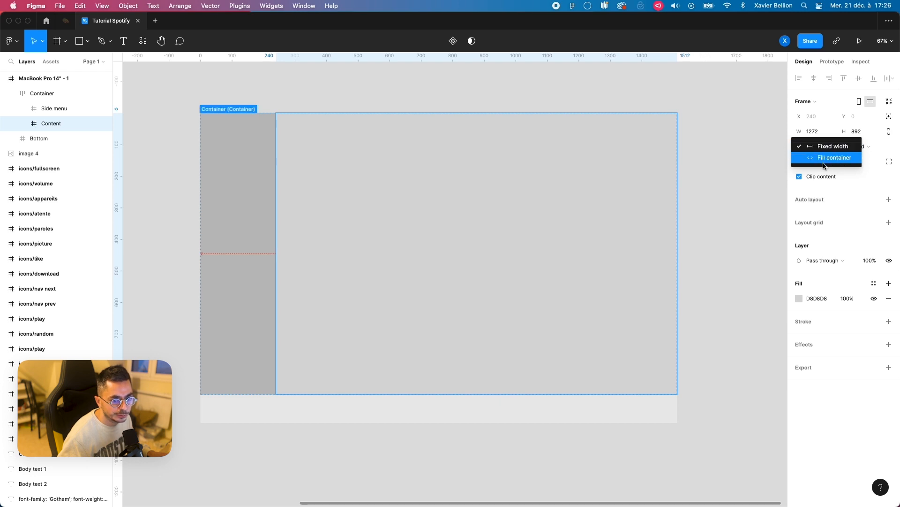
pyautogui.click(825, 163)
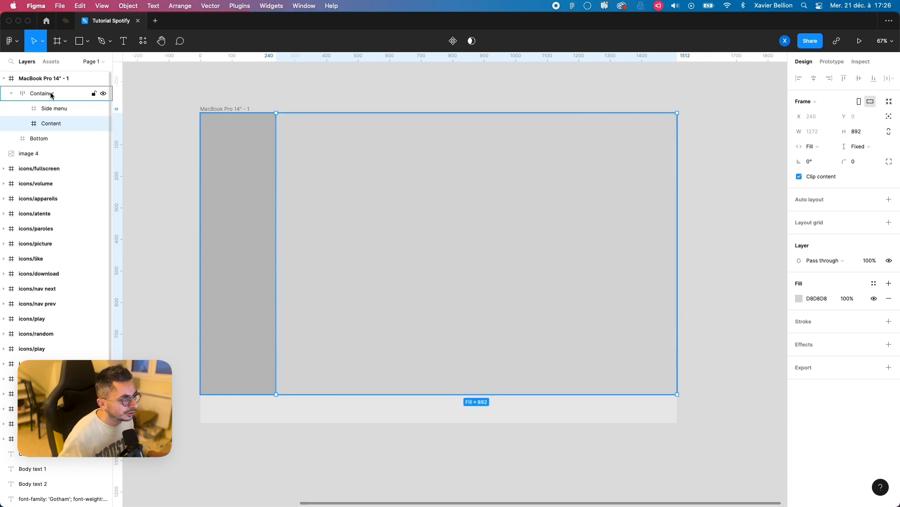
# Step: Test the Content's fill by widening the MacBook Pro 14" frame to about 1730, check the Bottom frame's constraints, and restore the 1512 width
pyautogui.click(230, 109)
pyautogui.moveTo(674, 240); pyautogui.dragTo(728, 244)
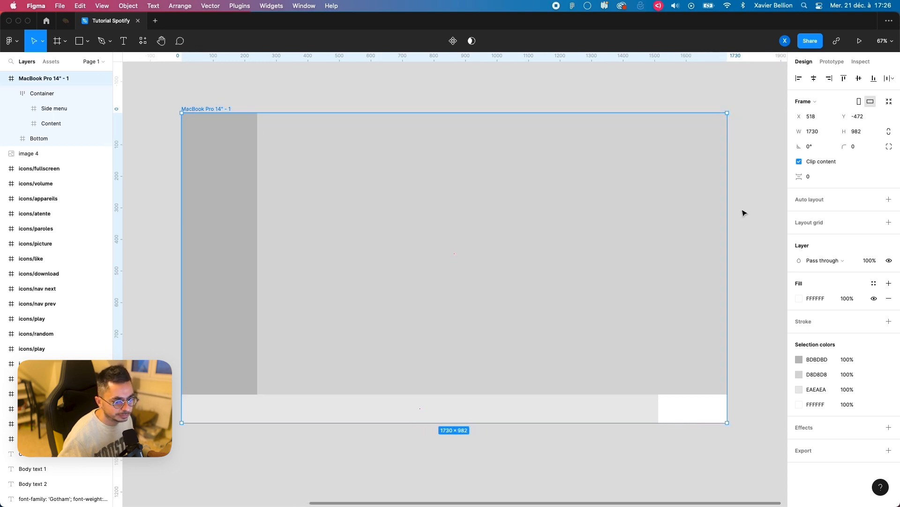
pyautogui.moveTo(727, 210); pyautogui.dragTo(713, 215)
pyautogui.click(39, 139)
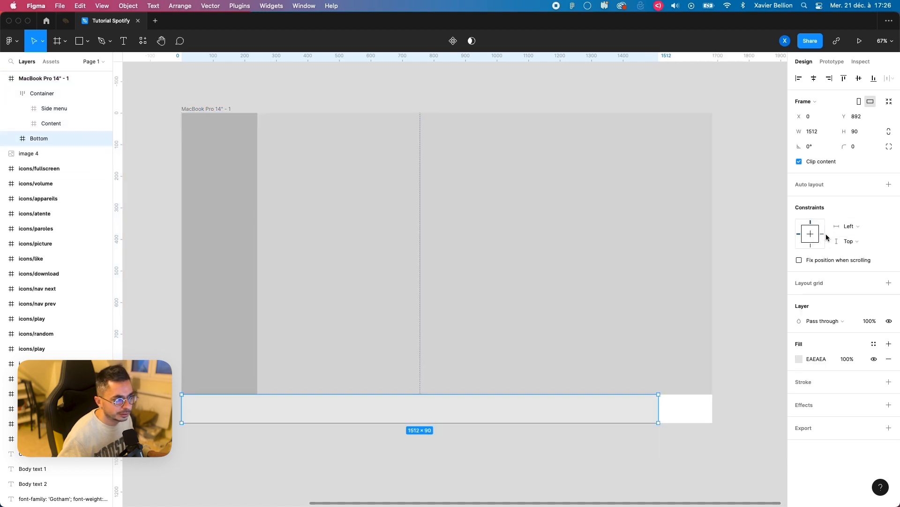
pyautogui.click(188, 108)
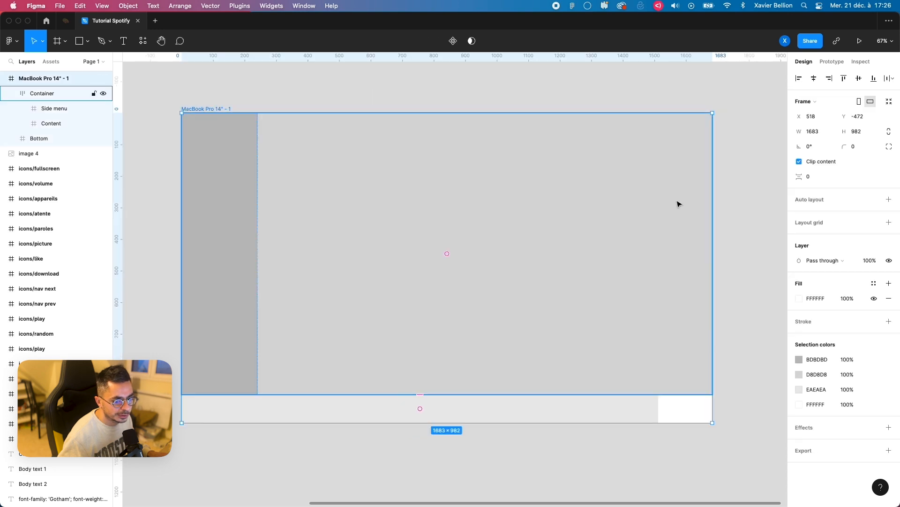
pyautogui.moveTo(710, 204); pyautogui.dragTo(653, 211)
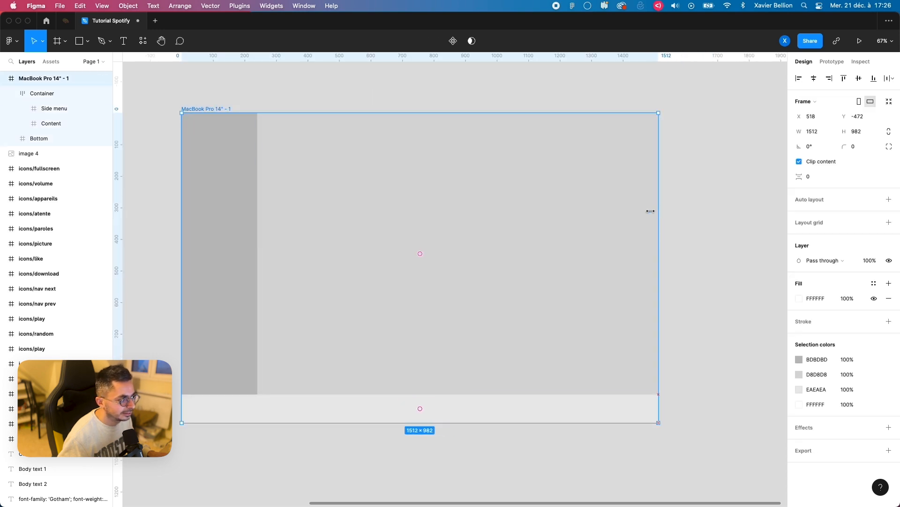
# Step: Set the Bottom frame's horizontal constraint to Left and right
pyautogui.click(40, 139)
pyautogui.click(849, 226)
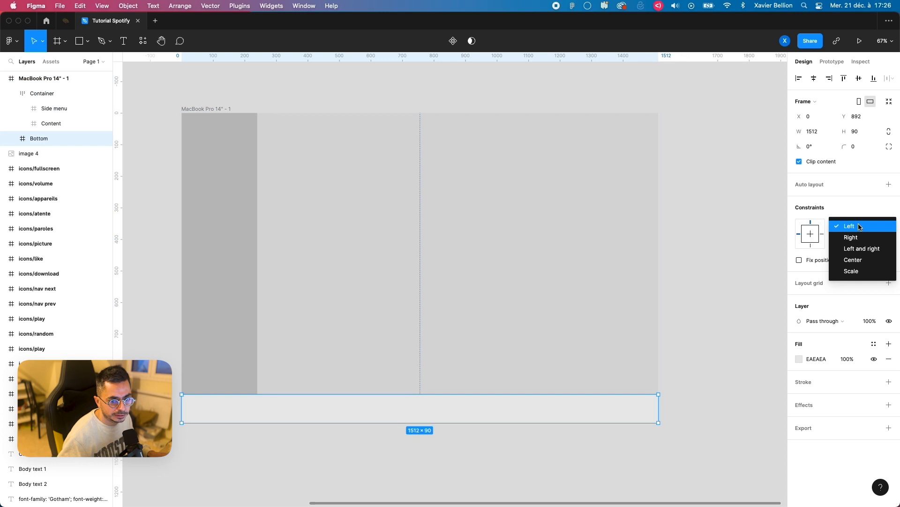
pyautogui.click(870, 251)
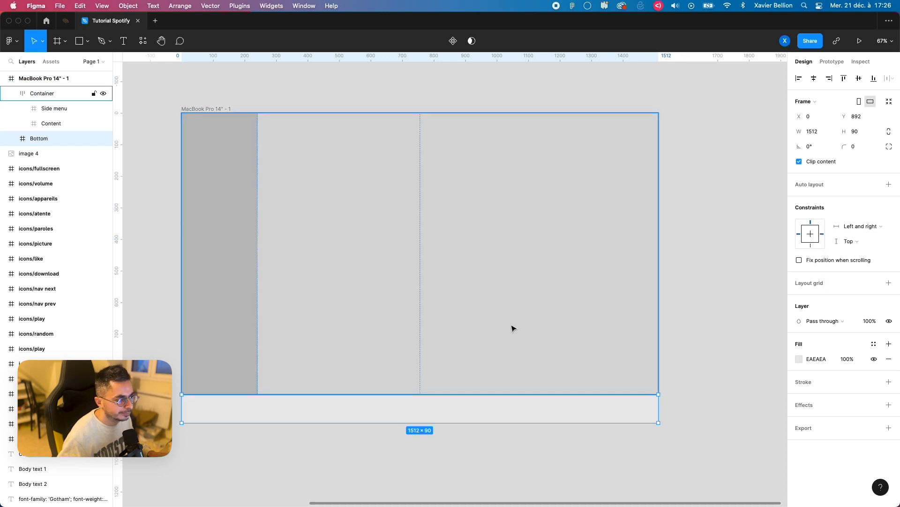
# Step: Test the Bottom bar's stretching by widening the MacBook Pro 14" frame slightly, and undo the resize
pyautogui.click(230, 110)
pyautogui.moveTo(654, 281)
pyautogui.mouseDown()
pyautogui.moveTo(712, 280)
pyautogui.moveTo(624, 280)
pyautogui.moveTo(732, 280)
pyautogui.moveTo(670, 280)
pyautogui.mouseUp()
pyautogui.press('super+z')
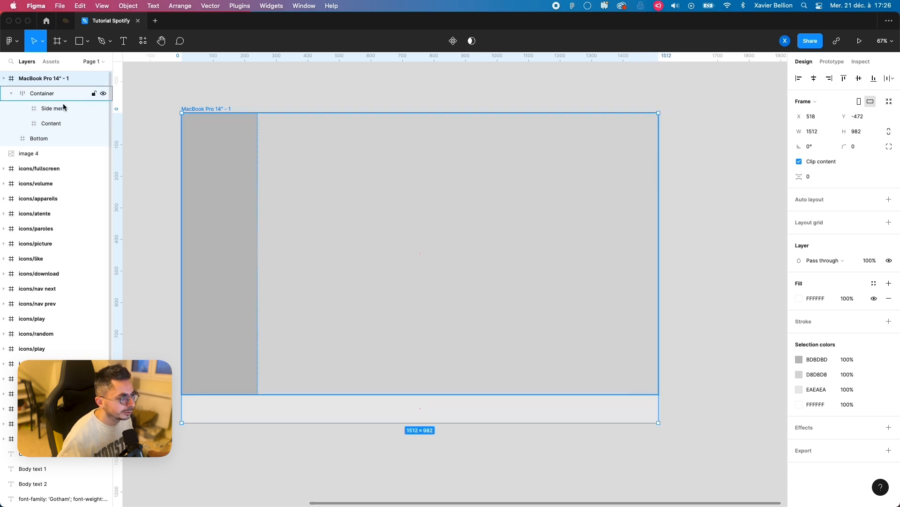
# Step: Apply auto layout to the Side menu frame and to the Content frame
pyautogui.click(249, 144)
pyautogui.click(311, 195)
pyautogui.click(196, 140)
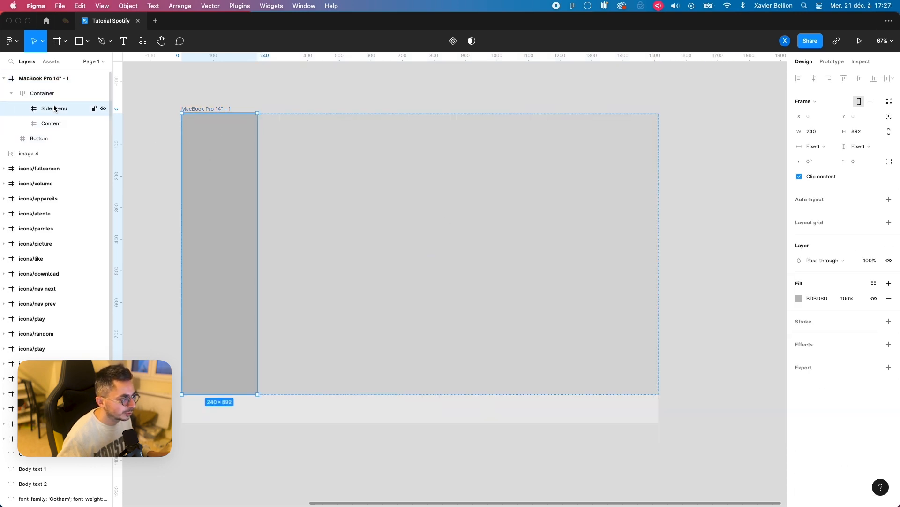
pyautogui.hotkey('shift', 'a')
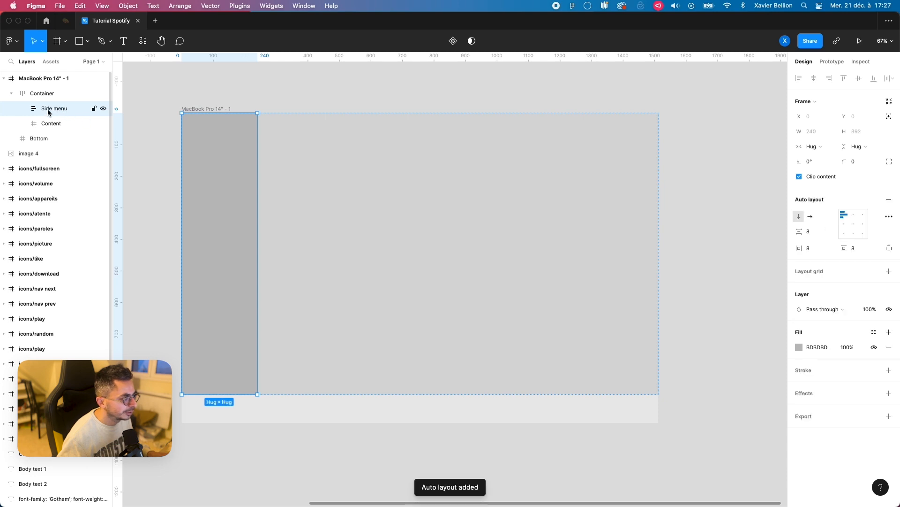
pyautogui.click(58, 124)
pyautogui.hotkey('shift', 'a')
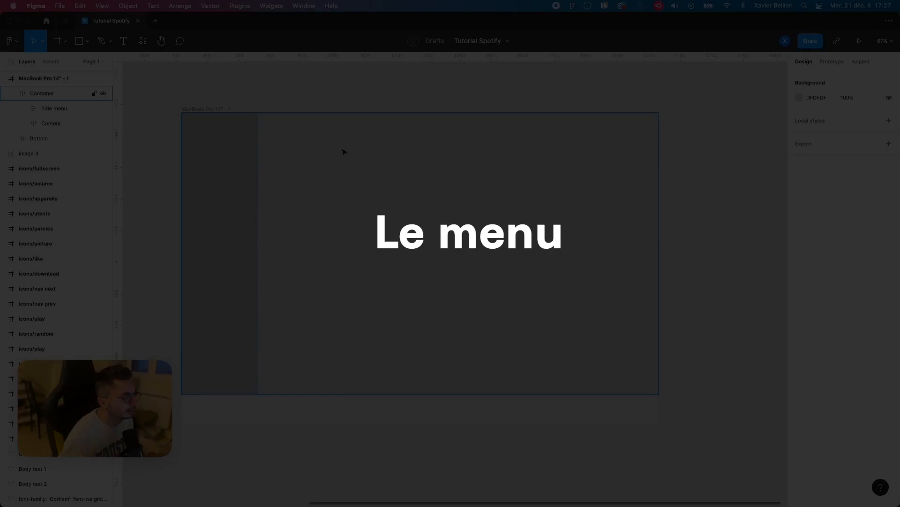
# Step: Fill the Side menu frame with the #121212 Background colour sampled from the Colors swatches
pyautogui.click(54, 109)
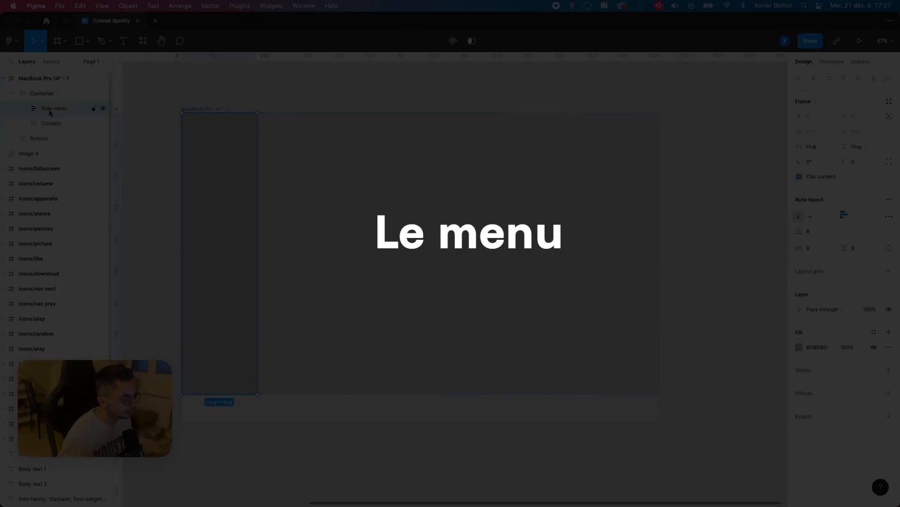
pyautogui.moveTo(216, 277); pyautogui.dragTo(539, 273)
pyautogui.hscroll(-2, 331, 281)
pyautogui.scroll(1, 332, 281)
pyautogui.hotkey('ctrl', 'c')
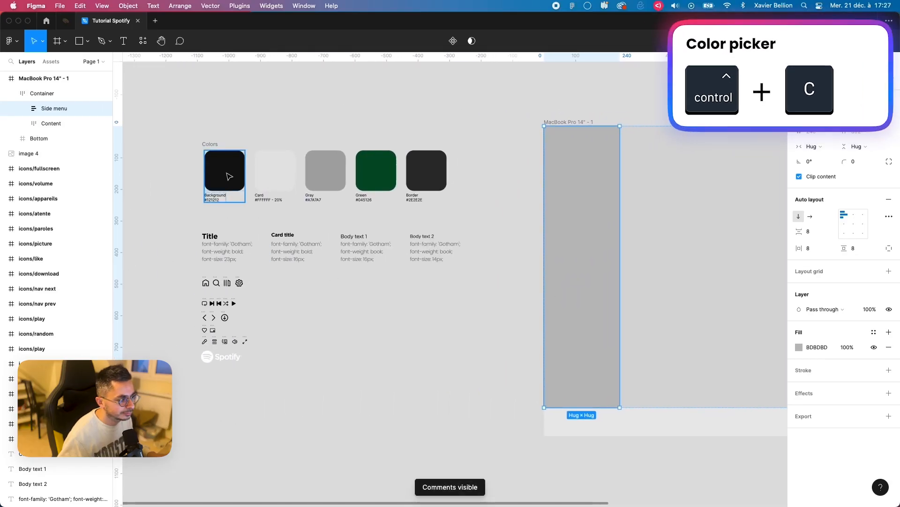
pyautogui.click(228, 172)
pyautogui.moveTo(561, 301); pyautogui.dragTo(380, 342)
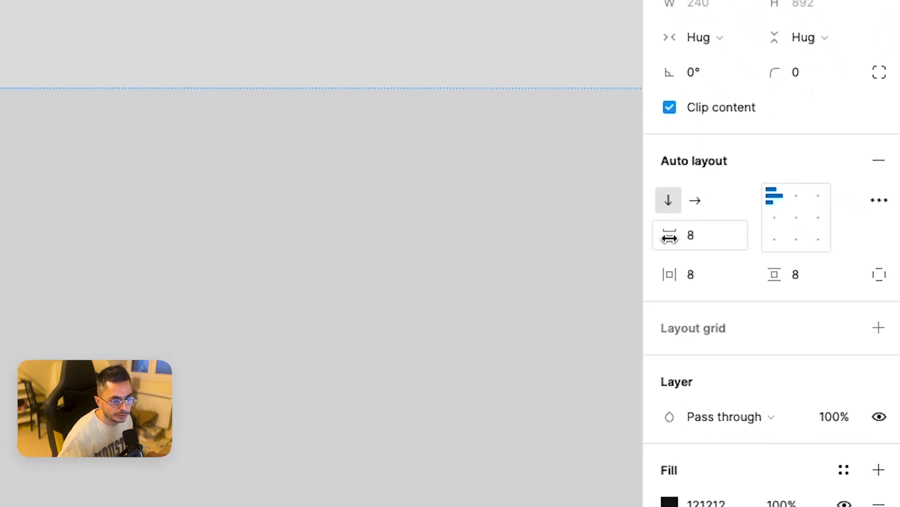
# Step: Set the Side menu's auto layout spacing between items to 40 and all its paddings to 24
pyautogui.click(704, 236)
pyautogui.write('40')
pyautogui.press('Return')
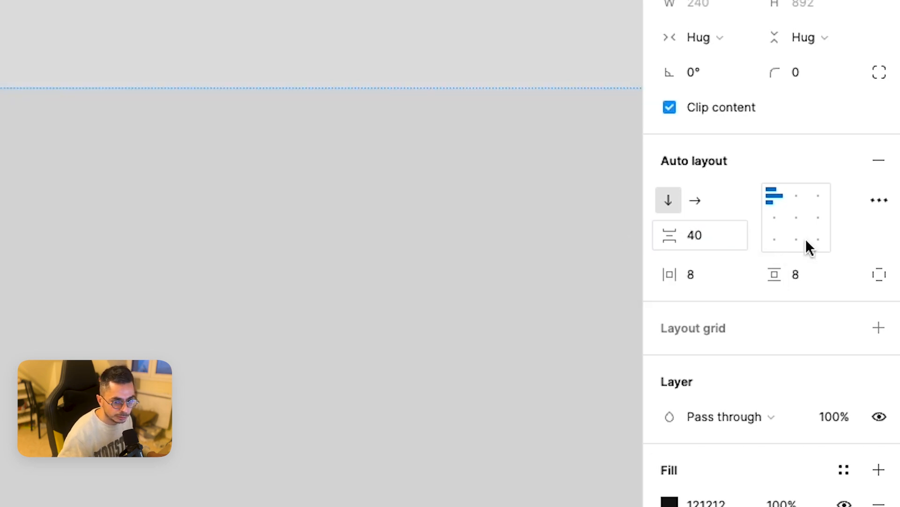
pyautogui.click(708, 276)
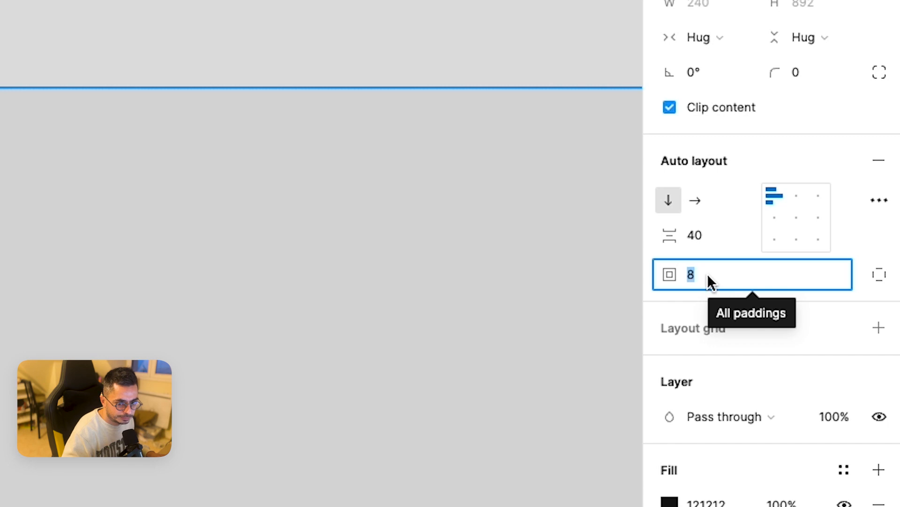
pyautogui.write('24')
pyautogui.press('Return')
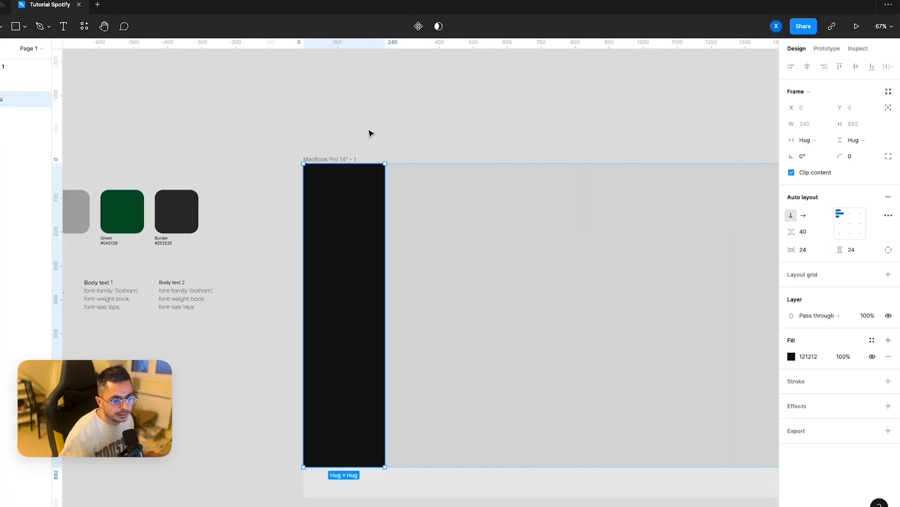
pyautogui.click(355, 128)
pyautogui.click(336, 159)
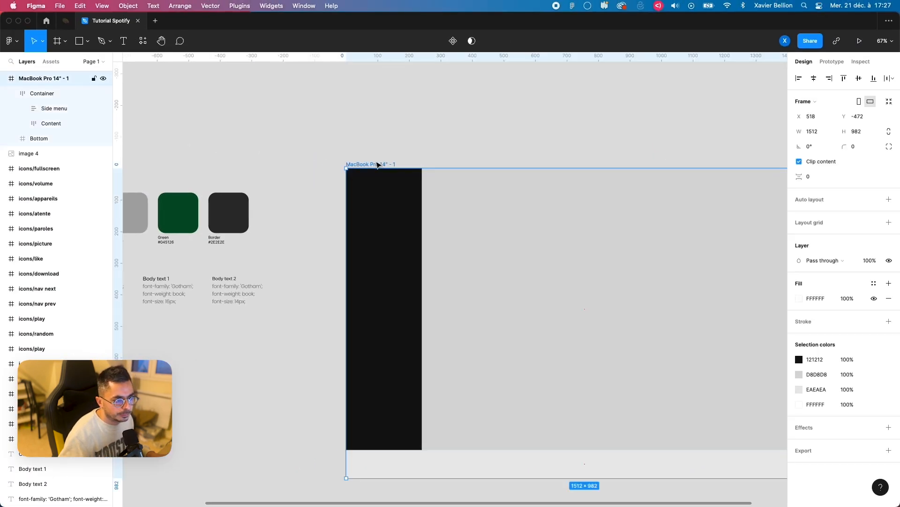
pyautogui.click(388, 197)
pyautogui.click(387, 196)
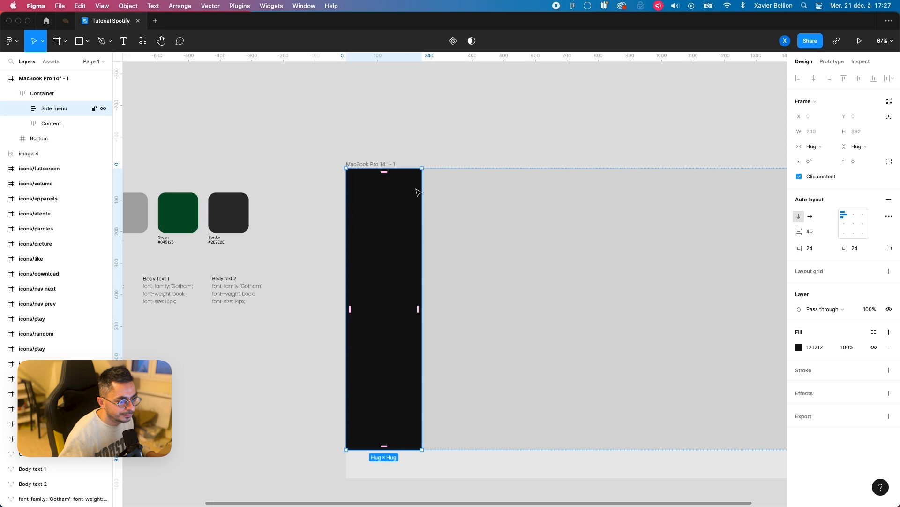
# Step: Copy the Spotify logo image into the MacBook Pro 14" frame and nest it inside the Side menu frame
pyautogui.hscroll(-5, 422, 188)
pyautogui.scroll(-2, 422, 188)
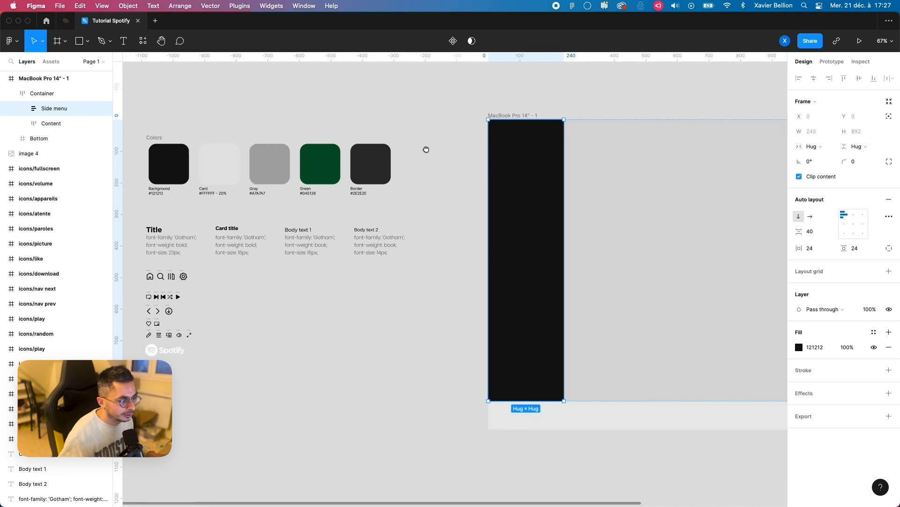
pyautogui.click(228, 328)
pyautogui.hscroll(5, 414, 245)
pyautogui.scroll(2, 414, 244)
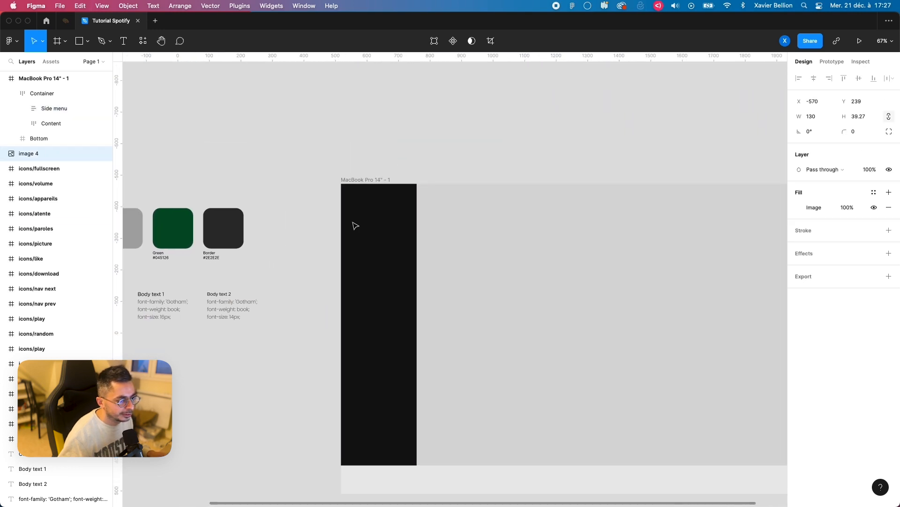
pyautogui.click(371, 180)
pyautogui.press('super+v')
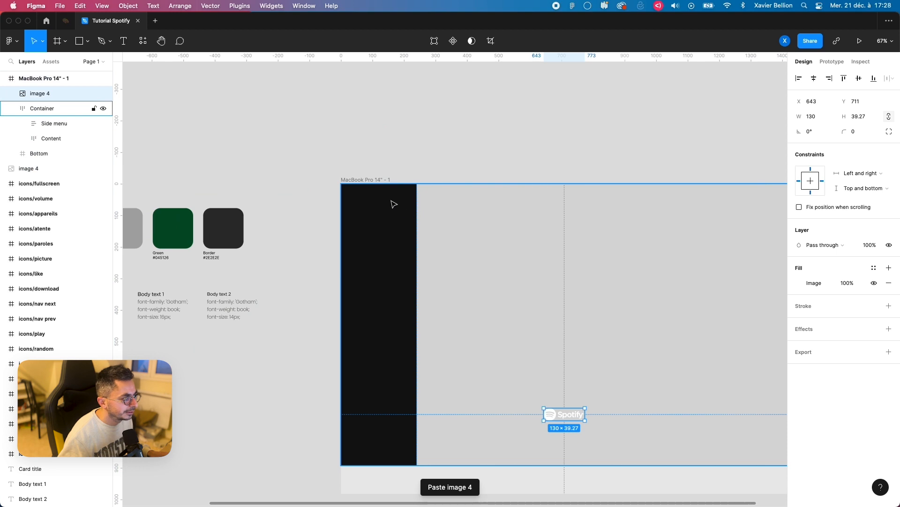
pyautogui.moveTo(41, 97); pyautogui.dragTo(60, 125)
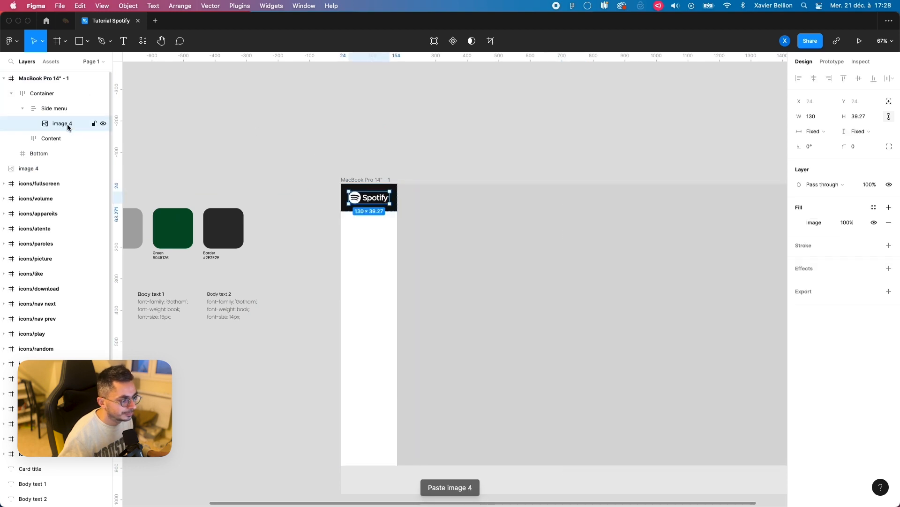
# Step: Extend the Side menu down to the Bottom bar by enlarging its bottom padding to 828
pyautogui.click(374, 145)
pyautogui.click(375, 181)
pyautogui.doubleClick(381, 197)
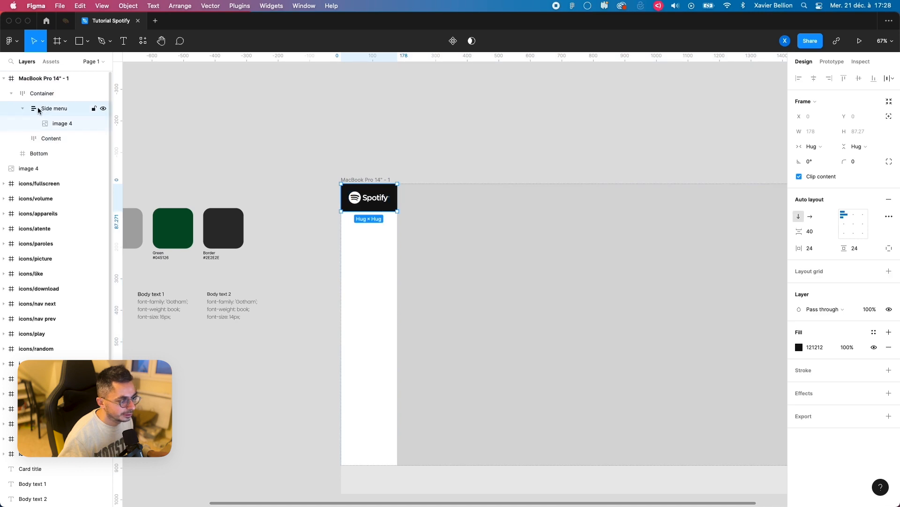
pyautogui.moveTo(375, 210); pyautogui.dragTo(393, 463)
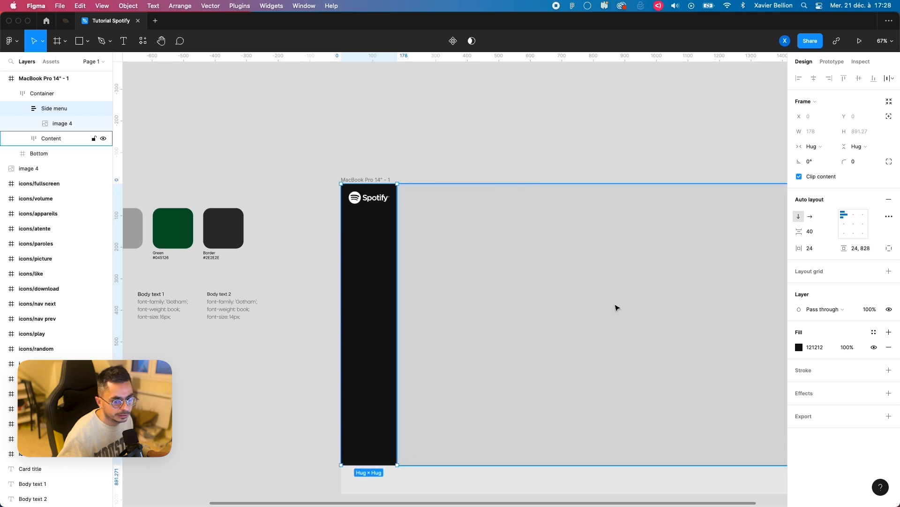
# Step: Switch the Side menu's horizontal sizing to Fixed width and set its width to 240
pyautogui.click(844, 146)
pyautogui.click(841, 149)
pyautogui.click(815, 146)
pyautogui.click(818, 133)
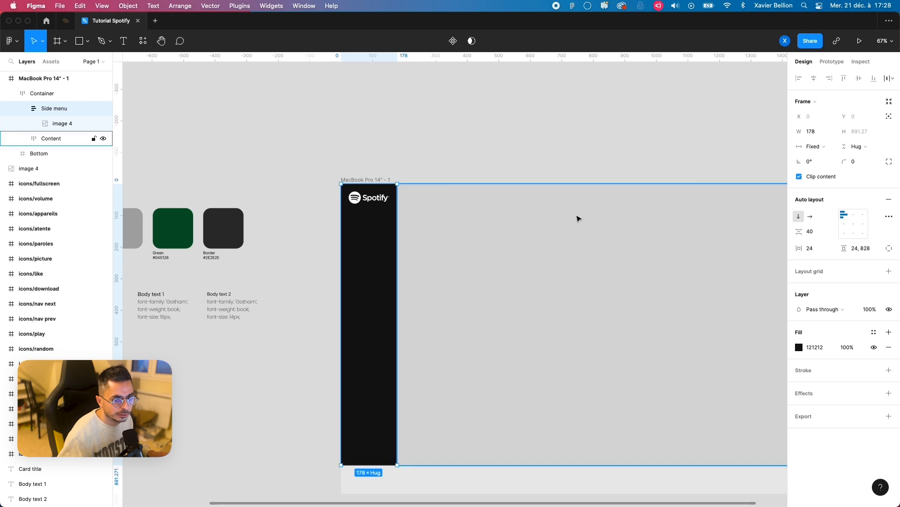
pyautogui.click(815, 132)
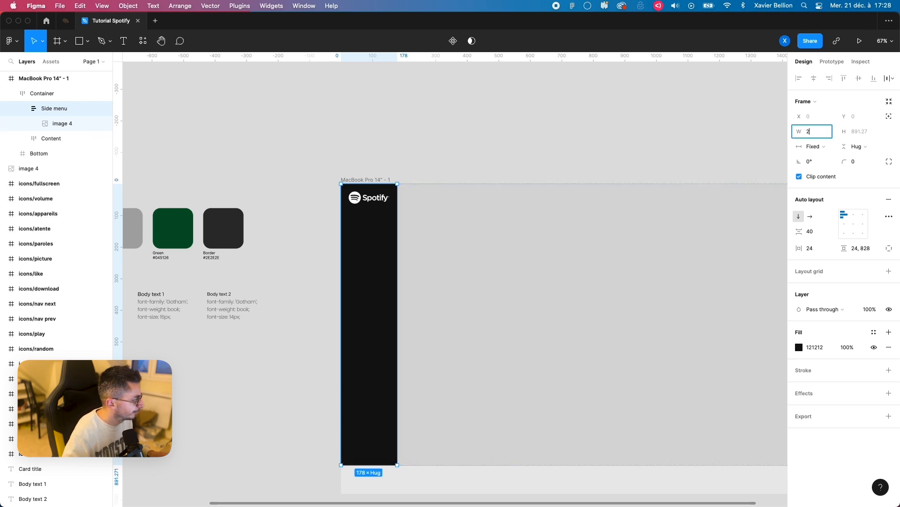
pyautogui.write('240')
pyautogui.press('Return')
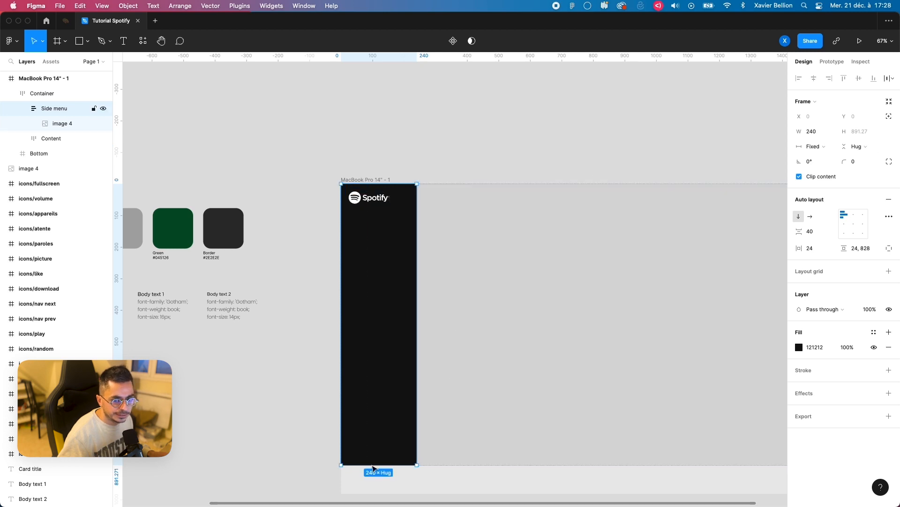
# Step: Set the Side menu's vertical sizing to Fill container
pyautogui.click(860, 148)
pyautogui.click(860, 137)
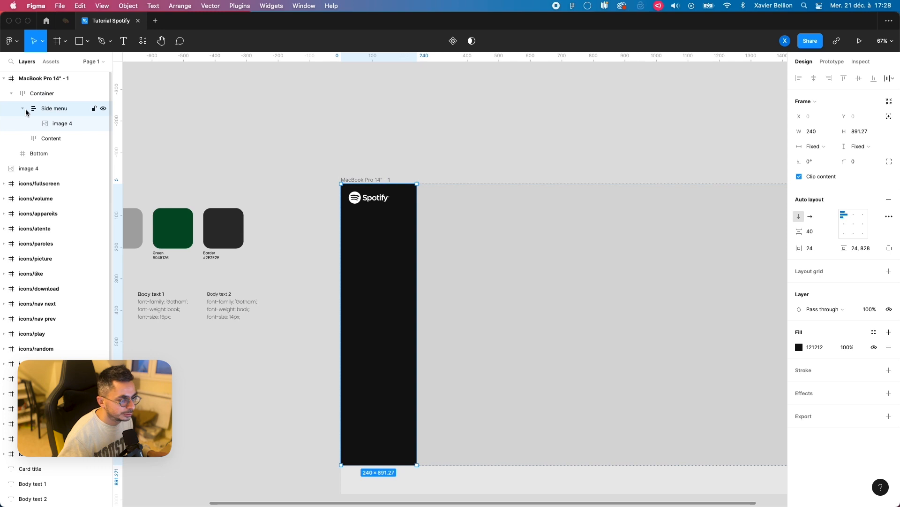
pyautogui.click(863, 147)
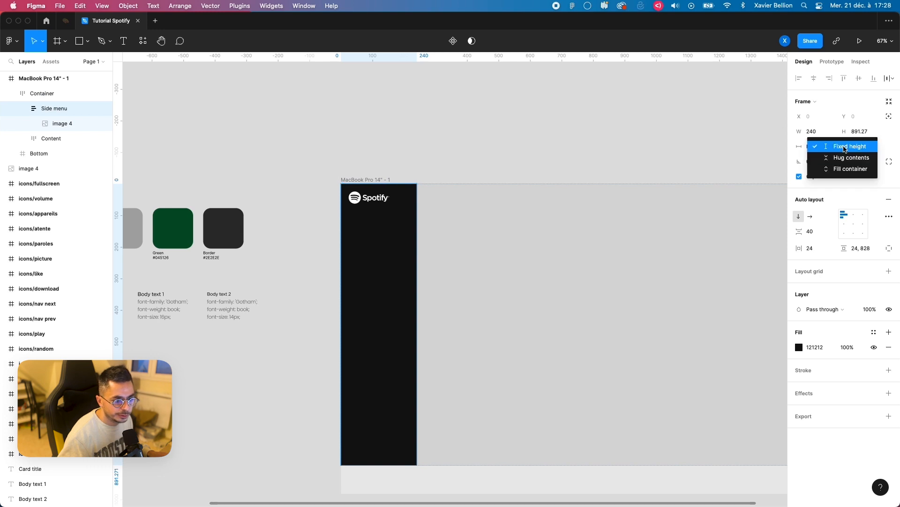
pyautogui.click(847, 170)
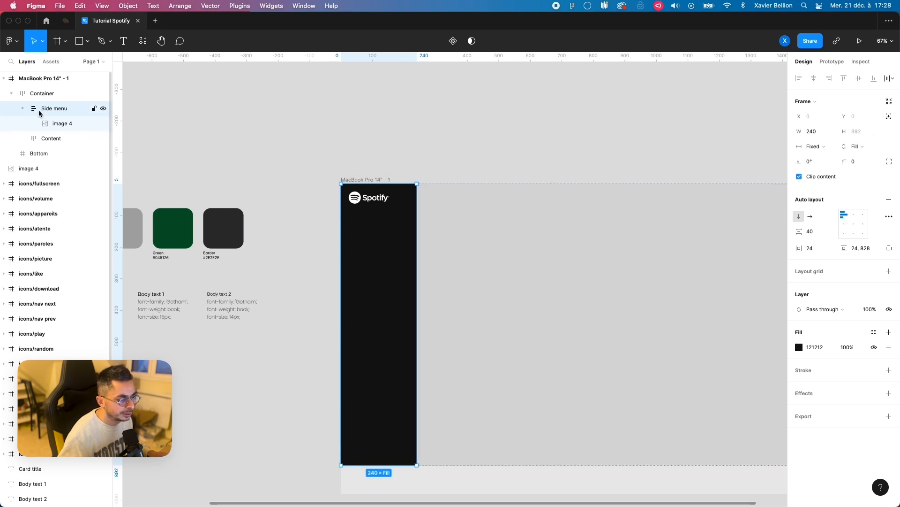
# Step: Give the Container frame a Fixed height and constrain it vertically to Top and bottom
pyautogui.click(42, 92)
pyautogui.hscroll(2, 539, 281)
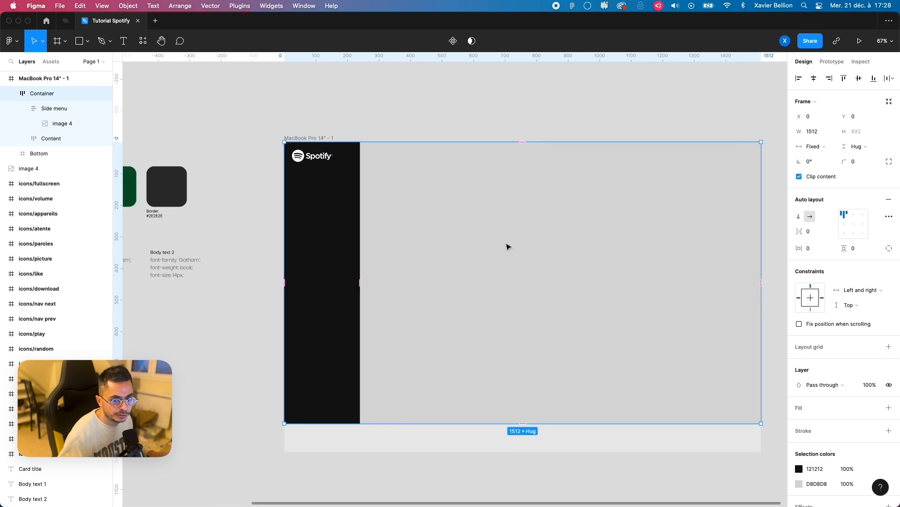
pyautogui.click(857, 146)
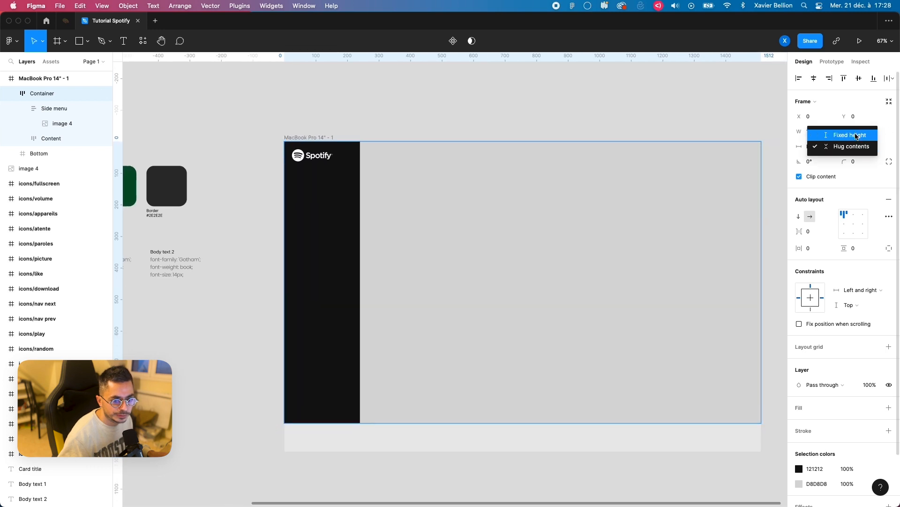
pyautogui.click(856, 136)
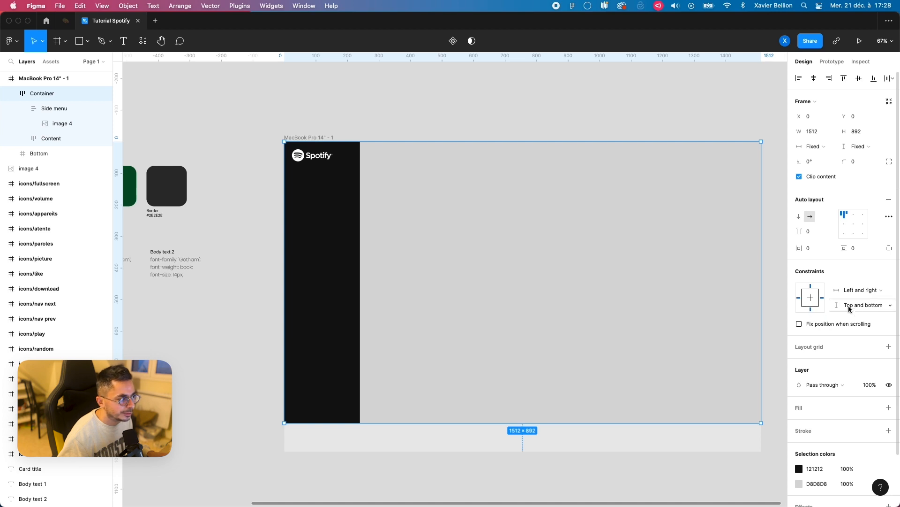
# Step: Wrap the Side menu's logo image in a frame and set that frame's width to Fill container
pyautogui.click(66, 108)
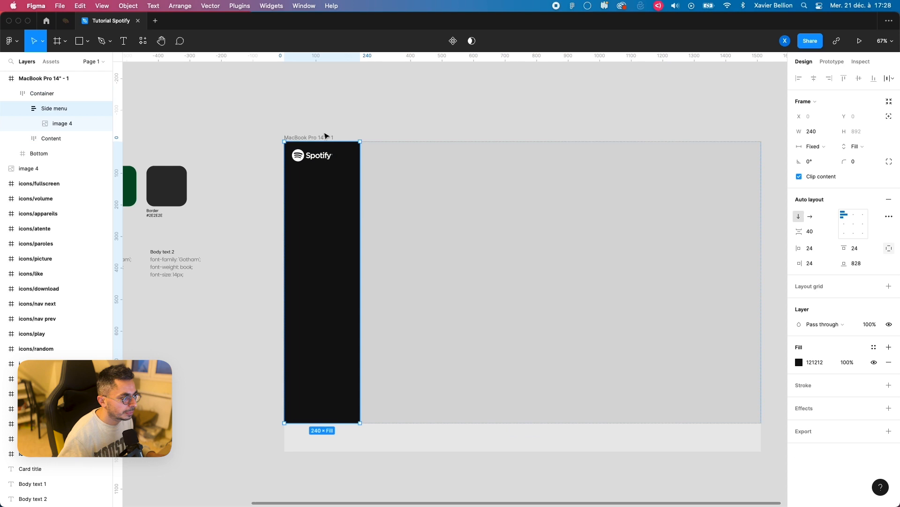
pyautogui.click(75, 124)
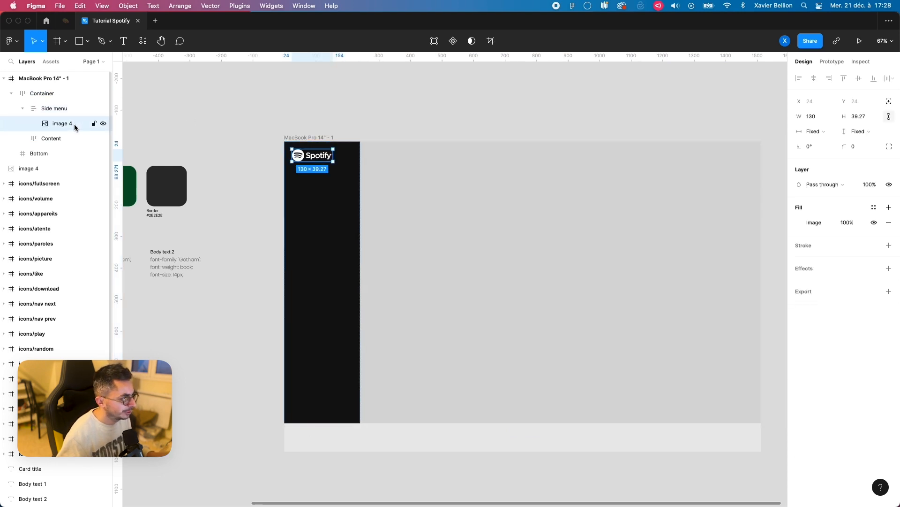
pyautogui.press('super+alt+g')
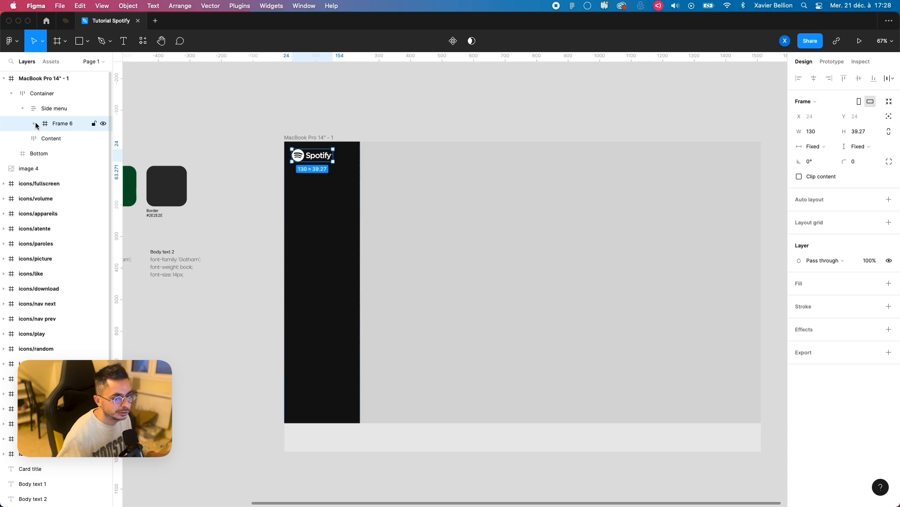
pyautogui.click(817, 146)
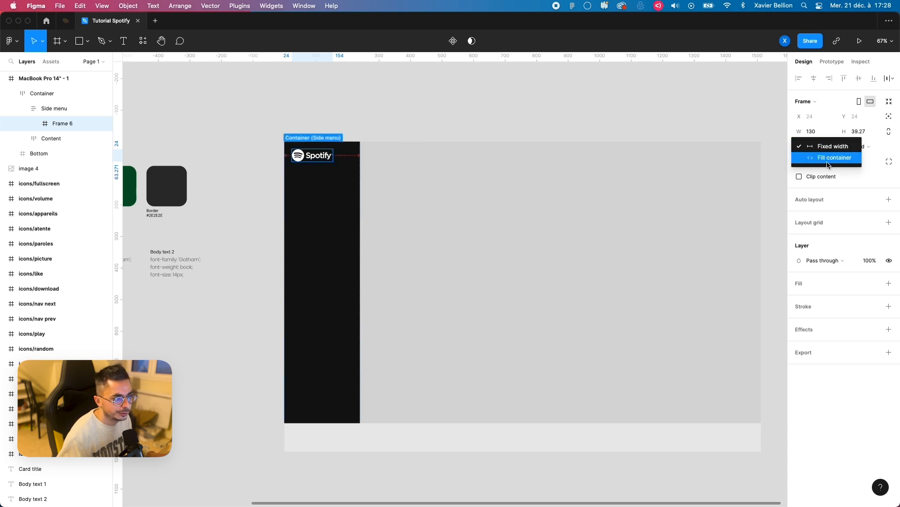
pyautogui.click(821, 158)
pyautogui.click(34, 124)
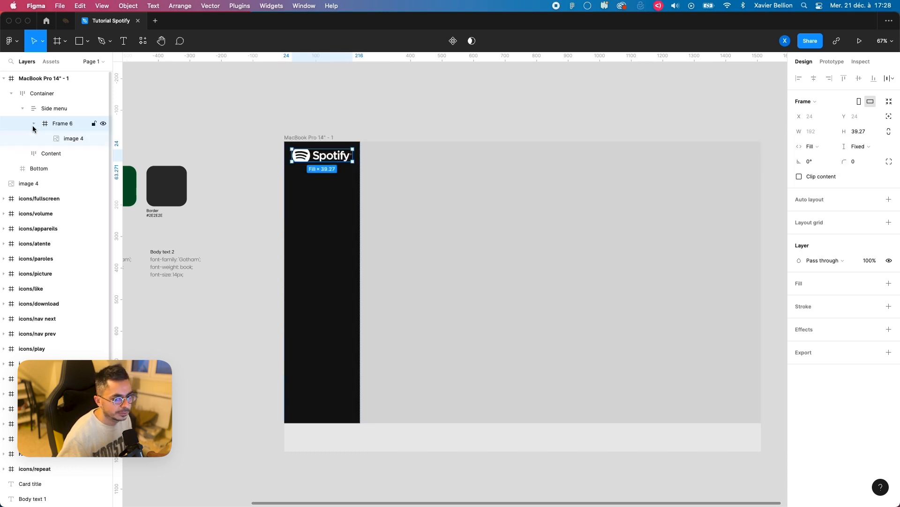
# Step: Replace the stretched logo in the wrapping frame with a fresh copy of the logo, aligned to the frame's left edge
pyautogui.click(66, 140)
pyautogui.click(799, 181)
pyautogui.click(811, 170)
pyautogui.doubleClick(322, 158)
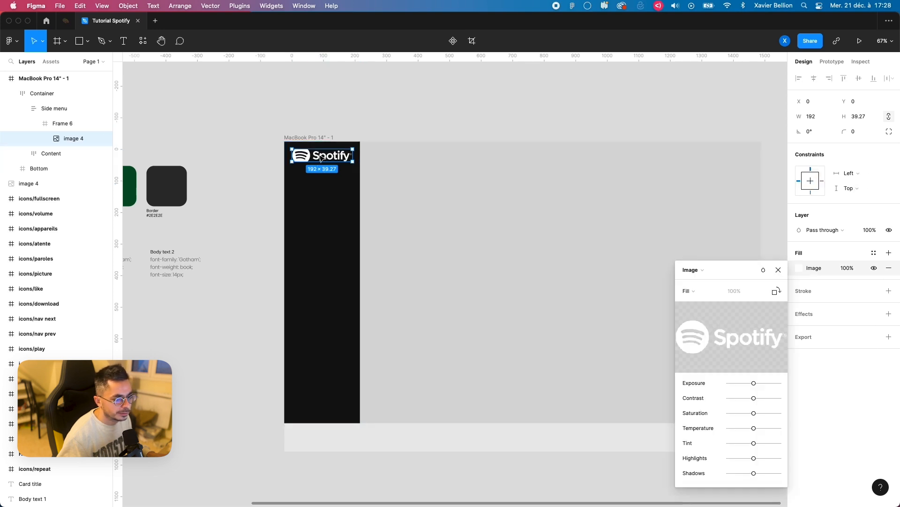
pyautogui.press('Delete')
pyautogui.click(61, 124)
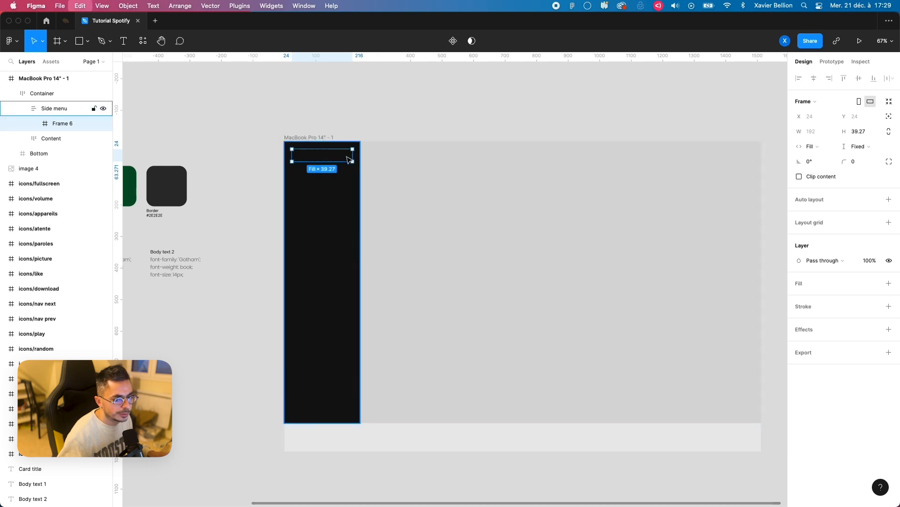
pyautogui.press('cmd+v')
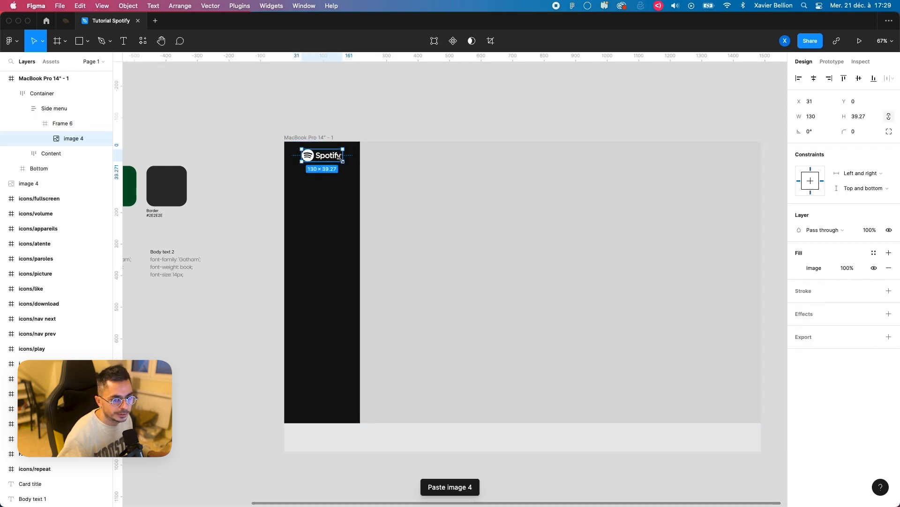
pyautogui.click(799, 79)
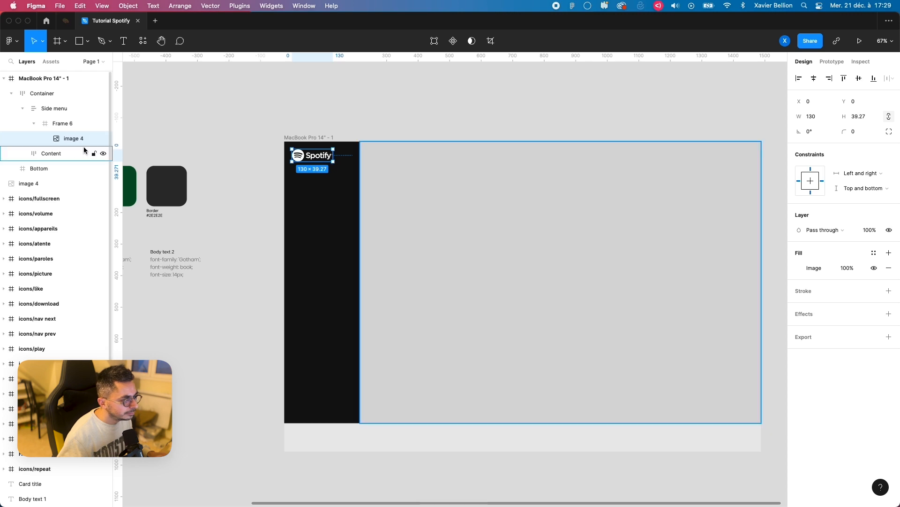
# Step: Rename the frame around the logo as "Logo container" and collapse its layer
pyautogui.click(68, 124)
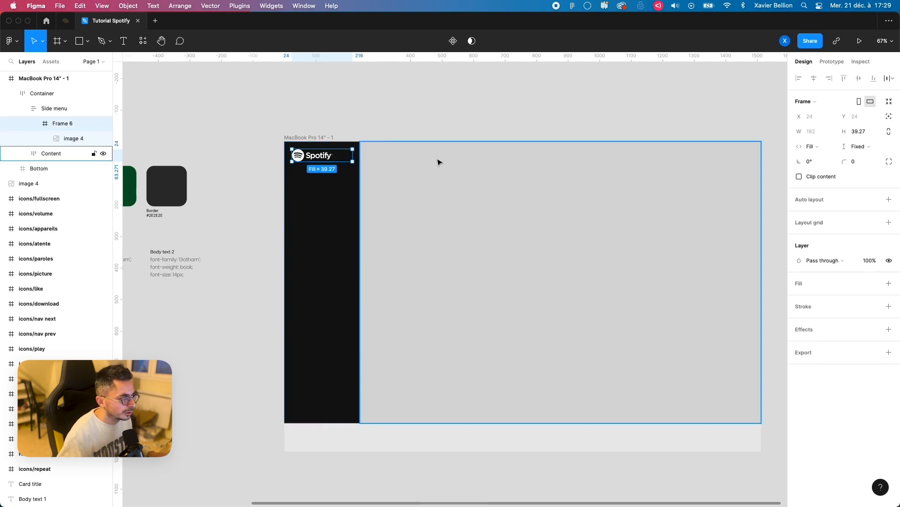
pyautogui.doubleClick(65, 126)
pyautogui.press('BackSpace')
pyautogui.write('Logo container')
pyautogui.press('Return')
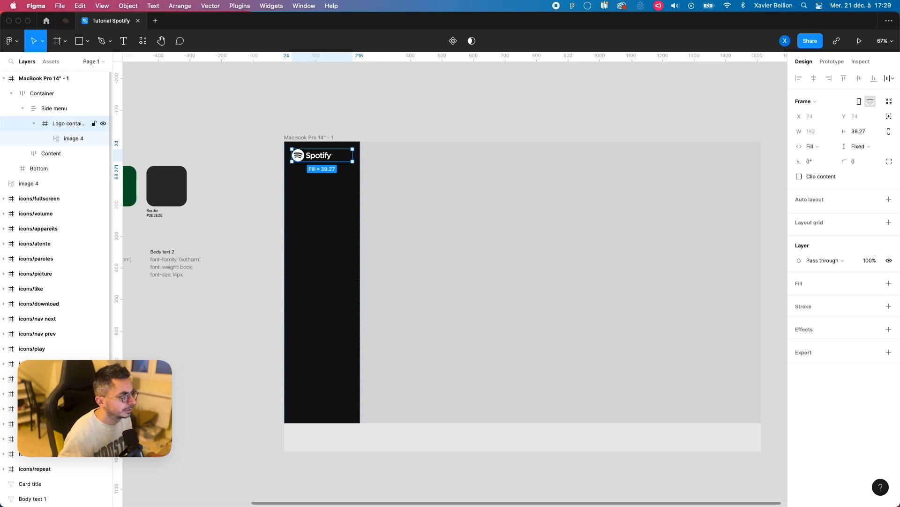
pyautogui.click(34, 123)
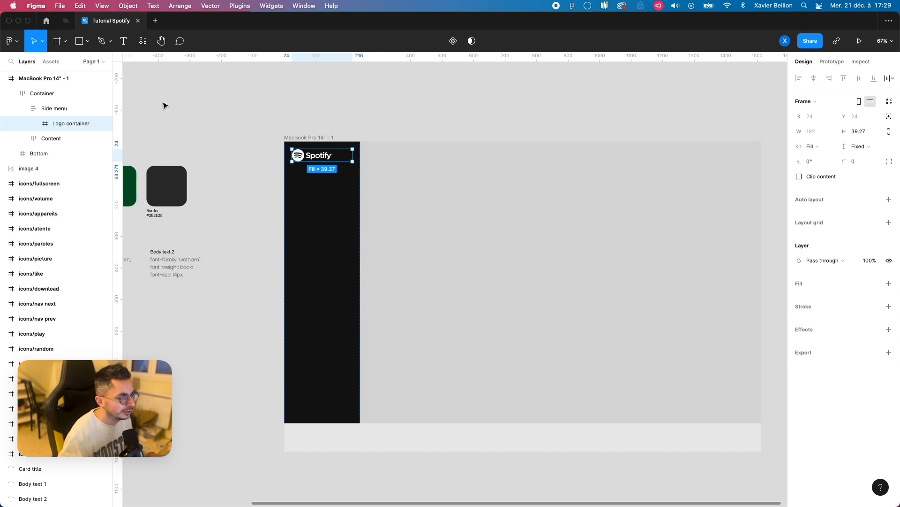
# Step: Draw a frame about 147 × 134 below the logo in the Side menu and set its width to Fill container
pyautogui.scroll(5, 320, 162)
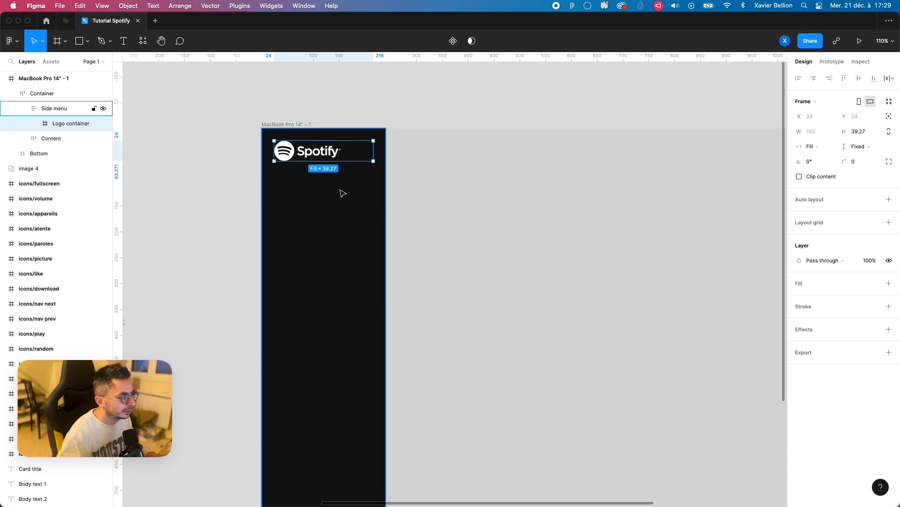
pyautogui.press('f')
pyautogui.moveTo(274, 181)
pyautogui.mouseDown()
pyautogui.moveTo(358, 245)
pyautogui.moveTo(352, 252)
pyautogui.mouseUp()
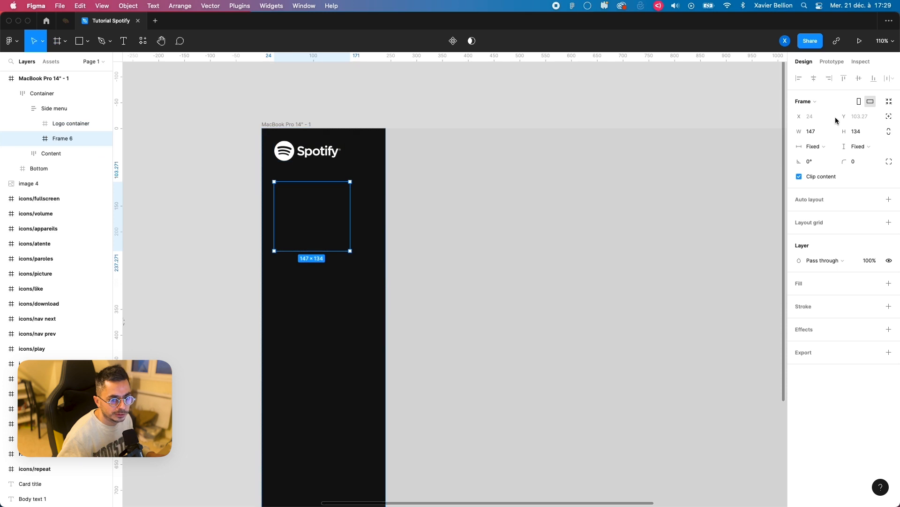
pyautogui.click(816, 146)
pyautogui.click(822, 159)
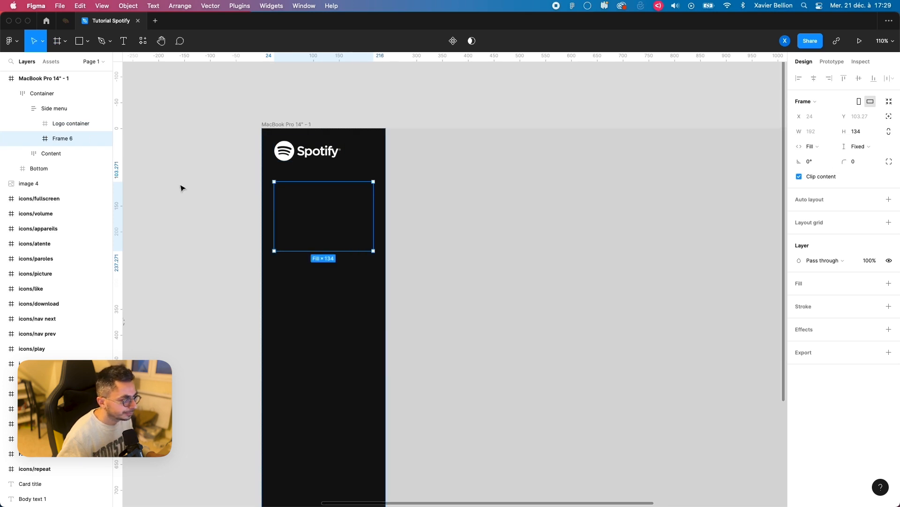
# Step: Rename the empty frame below the logo as "Nav 1" and add auto layout to it
pyautogui.press('alt')
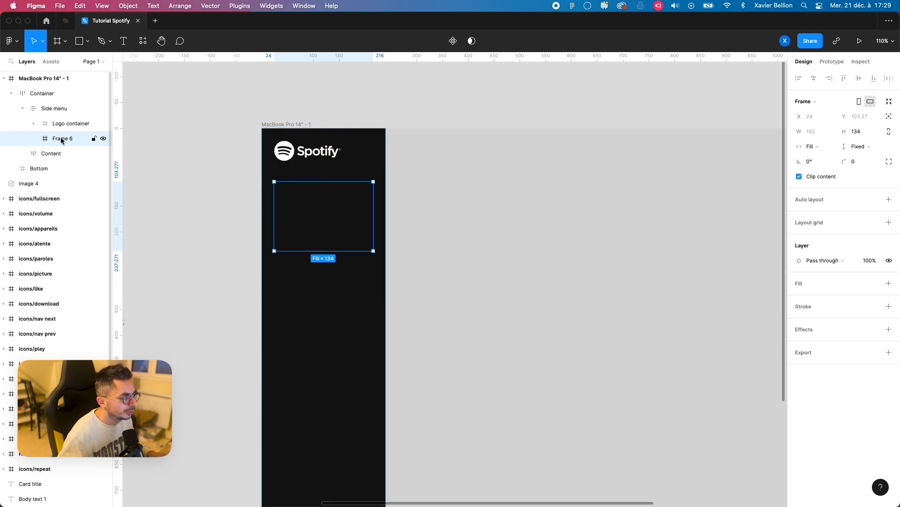
pyautogui.click(61, 108)
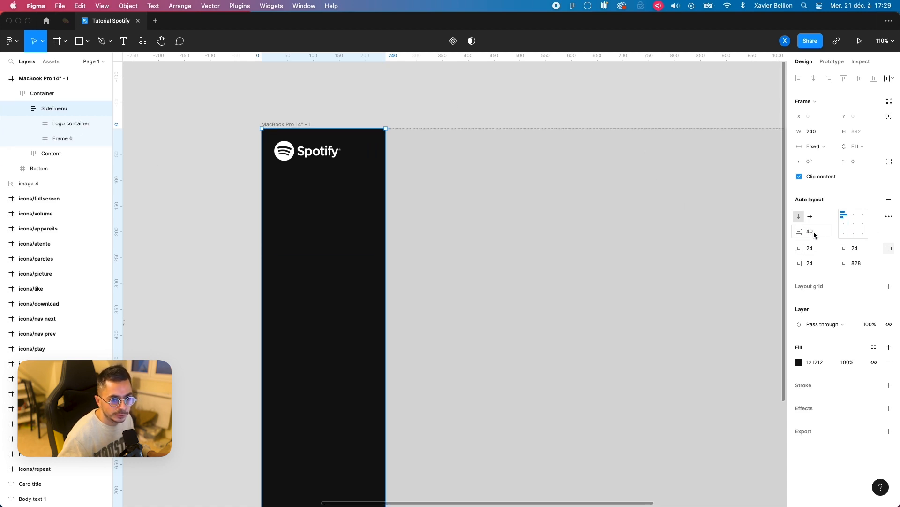
pyautogui.click(55, 139)
pyautogui.doubleClick(57, 139)
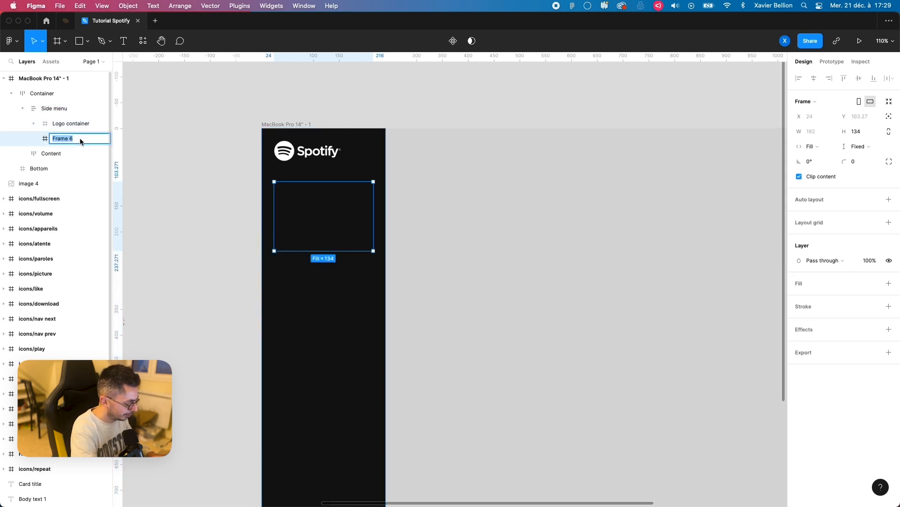
pyautogui.write('Nav 1')
pyautogui.press('Return')
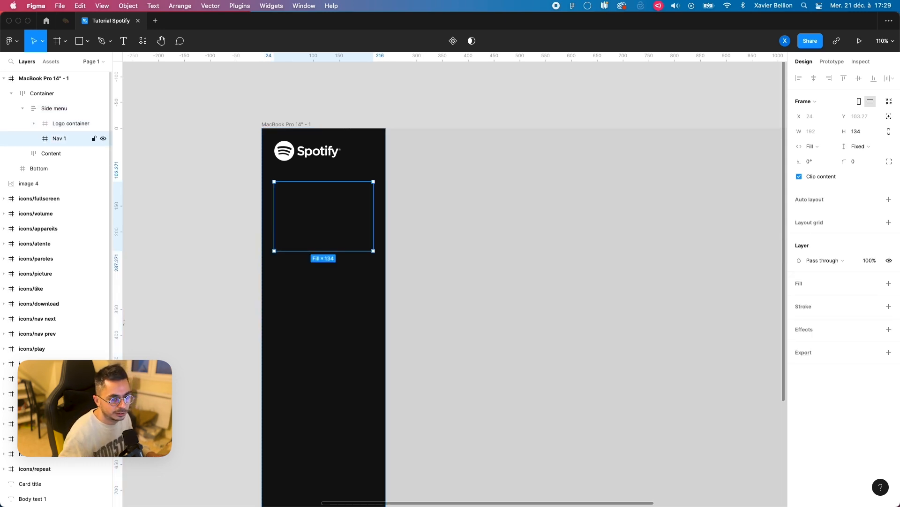
pyautogui.hotkey('shift', 'a')
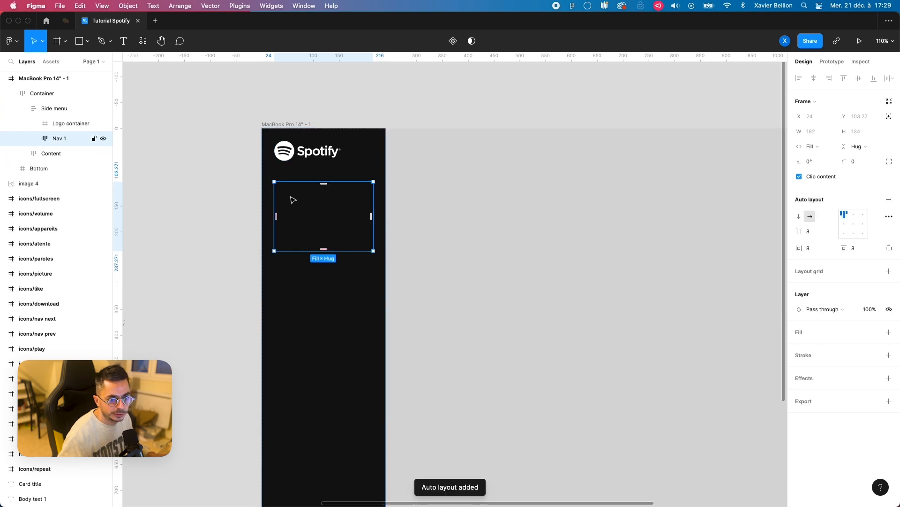
pyautogui.click(818, 147)
pyautogui.click(838, 146)
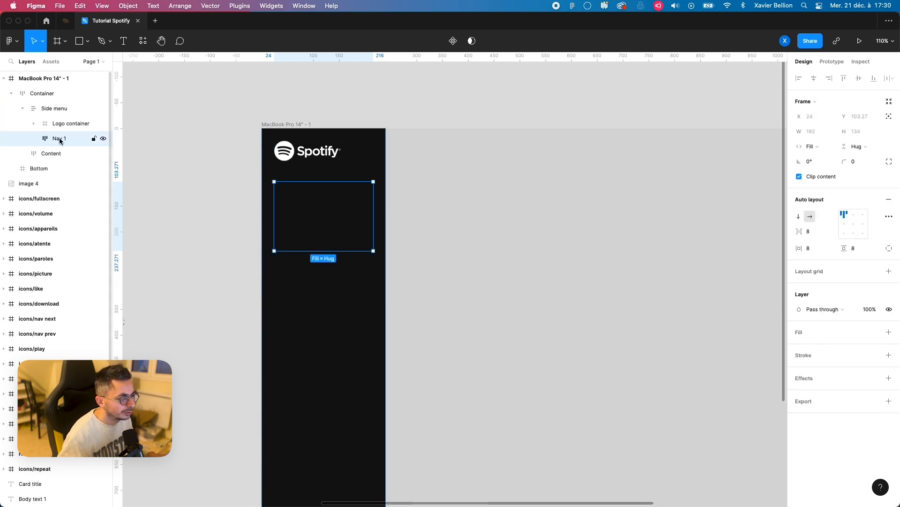
# Step: Draw a frame about 61 × 37 inside Nav 1 and set its width to Fill container
pyautogui.press('f')
pyautogui.moveTo(285, 191); pyautogui.dragTo(314, 208)
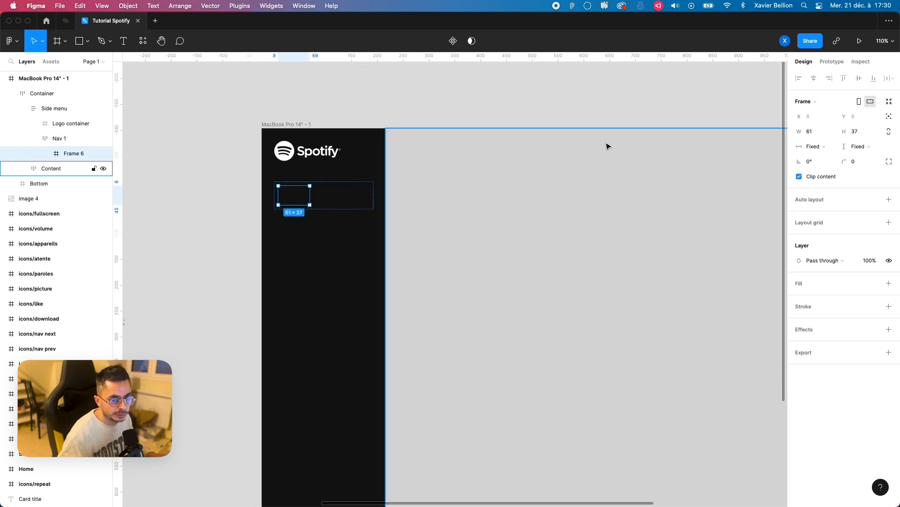
pyautogui.click(817, 146)
pyautogui.click(818, 157)
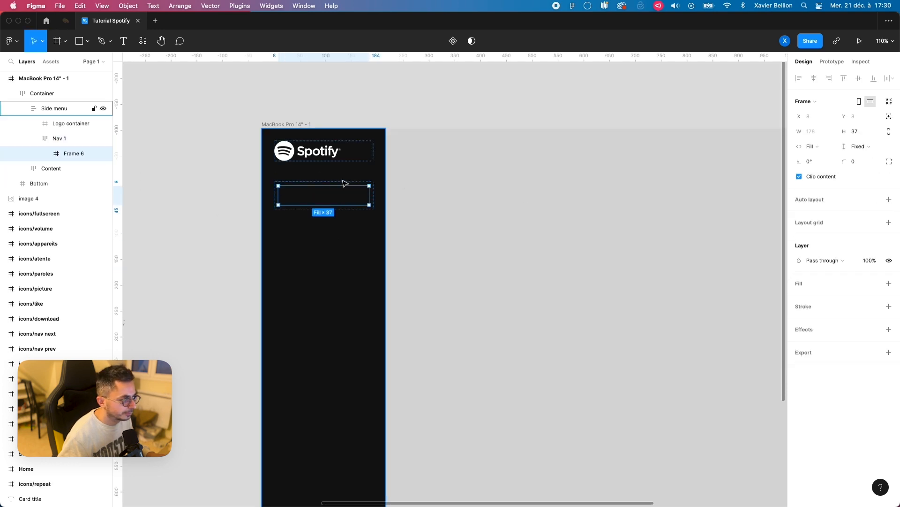
# Step: Rename the frame inside Nav 1 as "Item" and set Nav 1's horizontal and vertical padding to 0
pyautogui.doubleClick(73, 157)
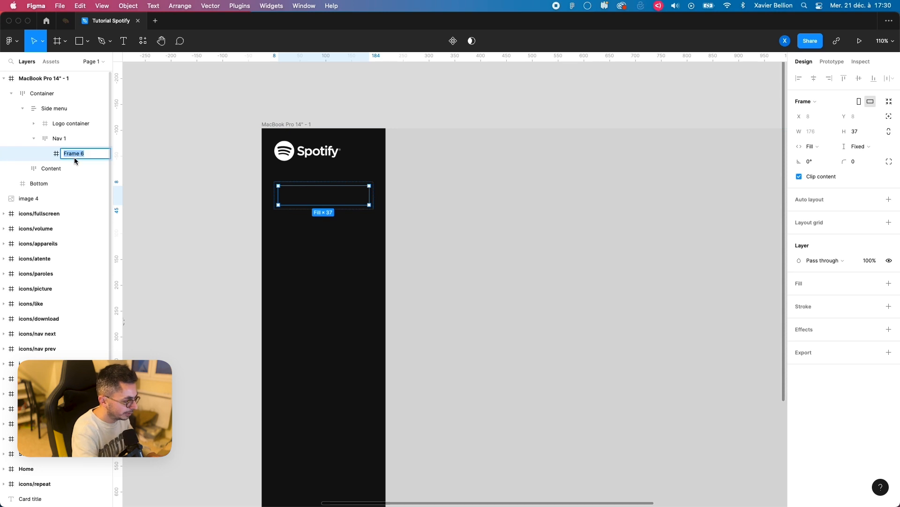
pyautogui.write('Item')
pyautogui.press('Return')
pyautogui.click(59, 139)
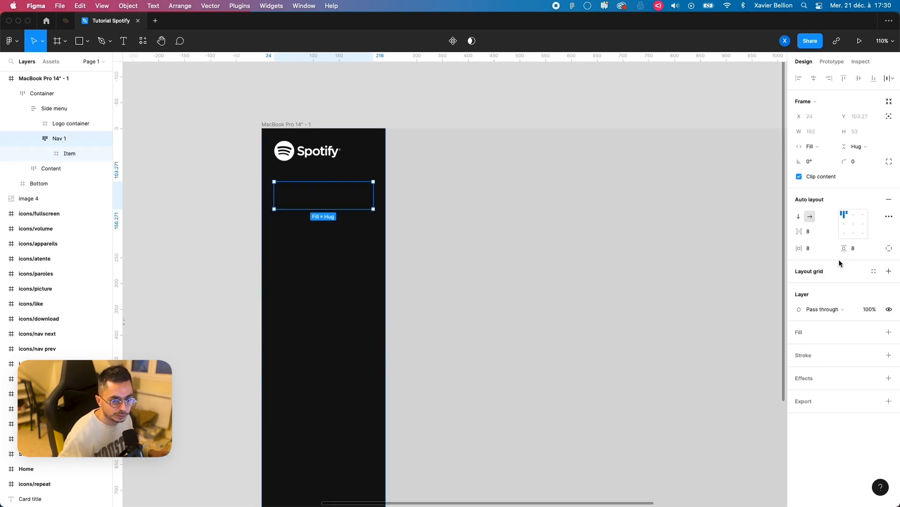
pyautogui.click(811, 249)
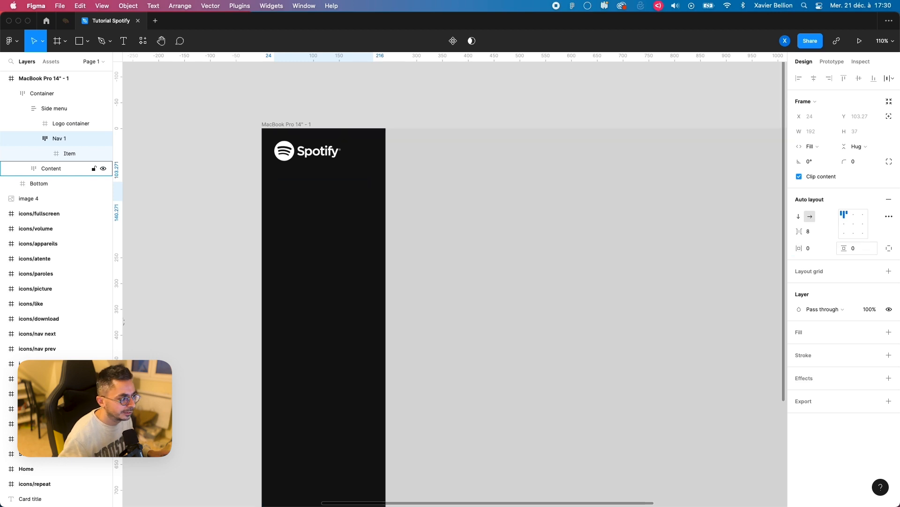
# Step: Add auto layout to the Item frame with 16 spacing between items and horizontal and vertical padding of 0
pyautogui.click(65, 157)
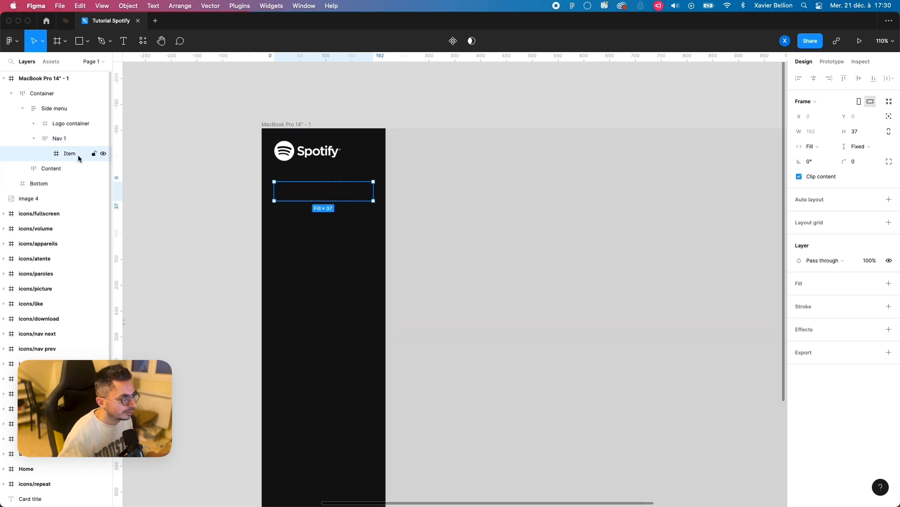
pyautogui.hotkey('shift', 'a')
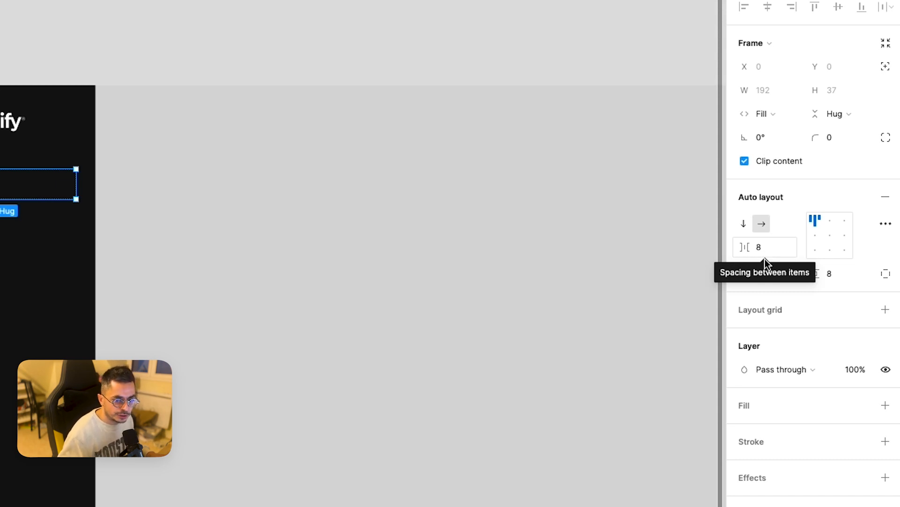
pyautogui.click(771, 251)
pyautogui.write('16')
pyautogui.press('Return')
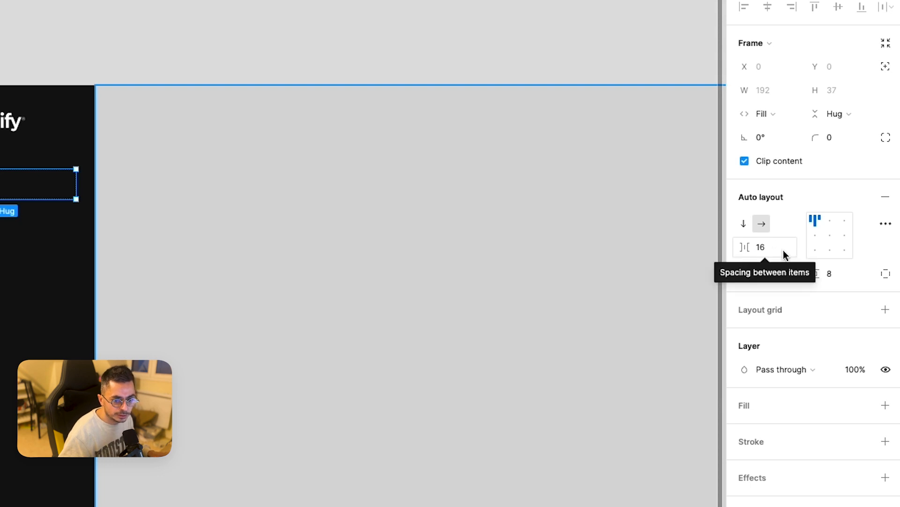
pyautogui.click(817, 274)
pyautogui.write('0')
pyautogui.press('Return')
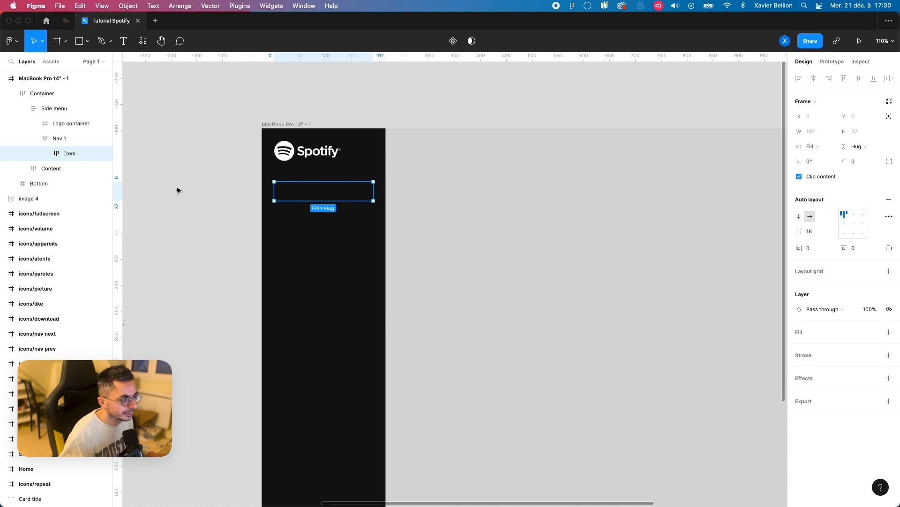
# Step: Copy the Home icon from the icon set and paste it into the Item frame
pyautogui.scroll(-5, 327, 199)
pyautogui.hscroll(-10, 555, 169)
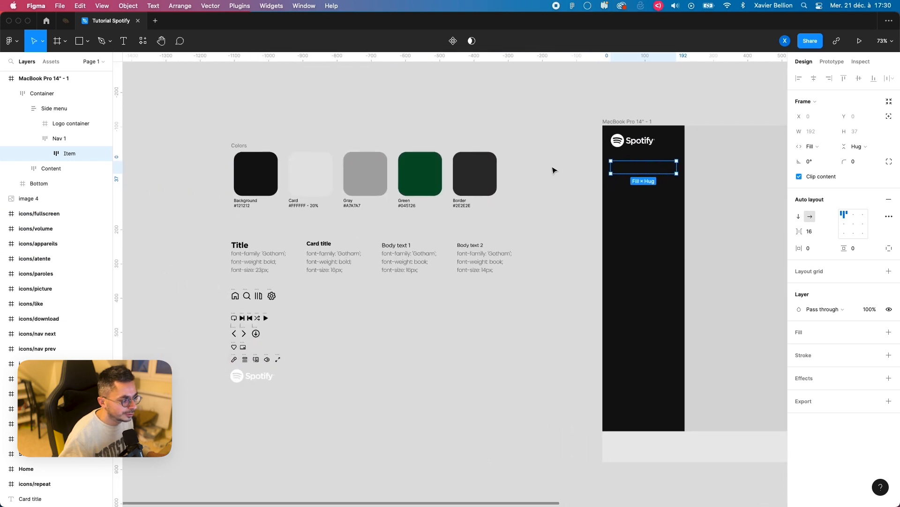
pyautogui.click(240, 295)
pyautogui.hscroll(10, 556, 167)
pyautogui.scroll(5, 404, 194)
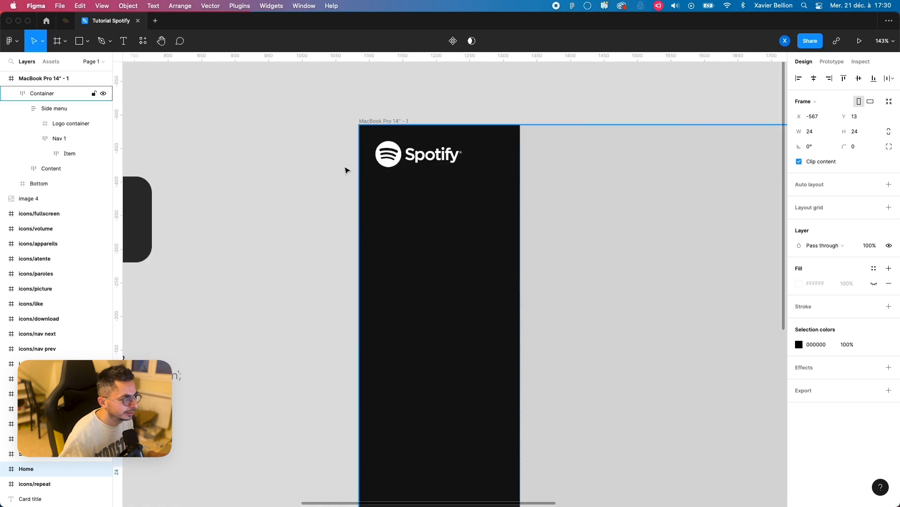
pyautogui.click(70, 154)
pyautogui.press('super+v')
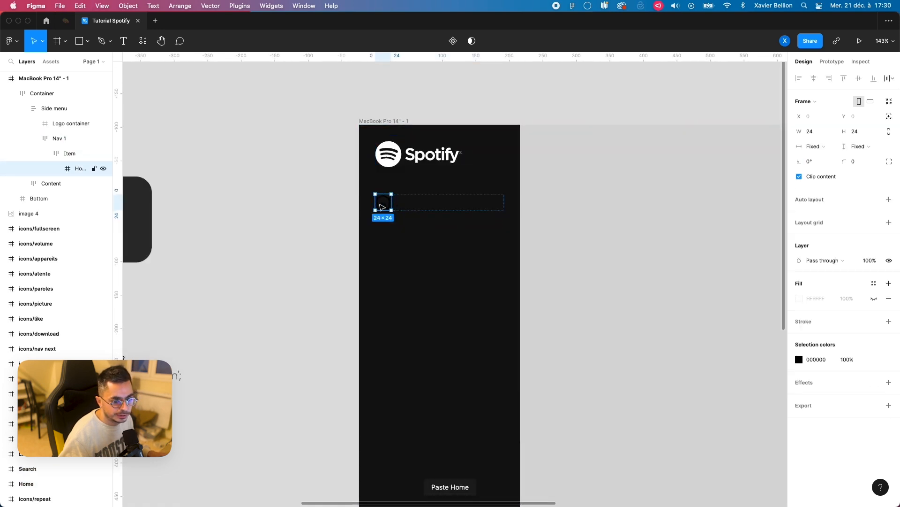
# Step: Recolor the pasted Home icon to FFFFFF
pyautogui.click(798, 359)
pyautogui.write('FFFFFF')
pyautogui.press('Return')
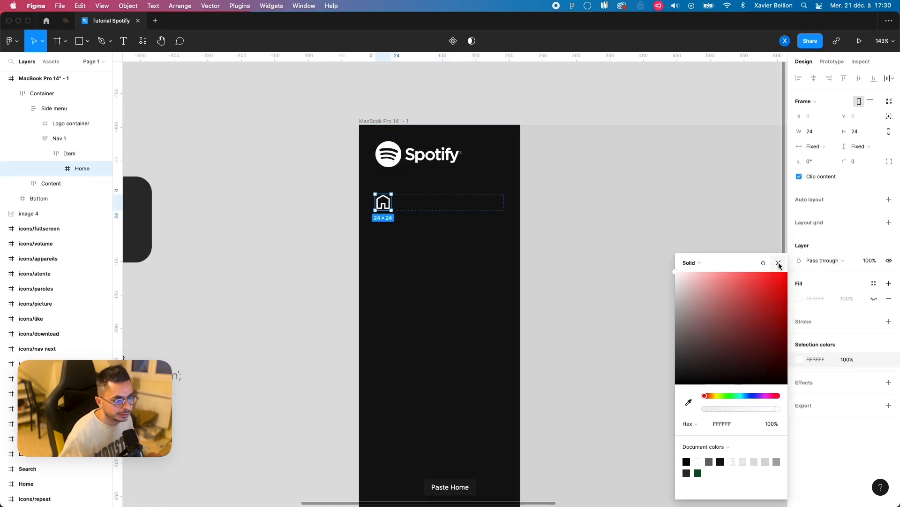
pyautogui.click(780, 263)
# Step: Add the text "Home" beside the icon and align the Item frame's contents to the left and vertically centered
pyautogui.press('t')
pyautogui.click(457, 210)
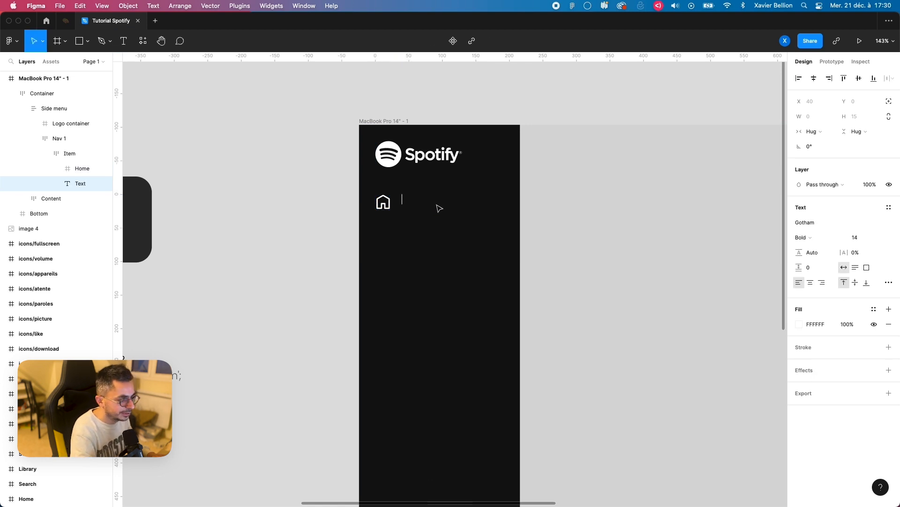
pyautogui.write('Home')
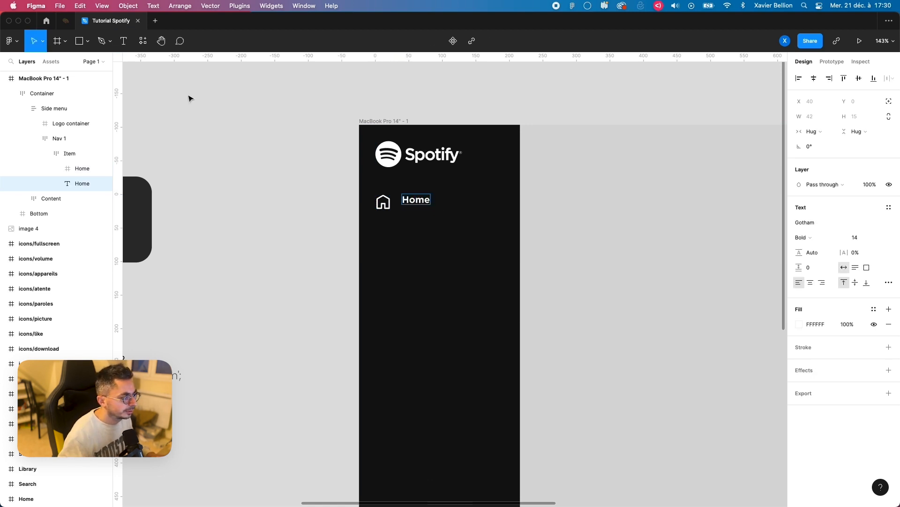
pyautogui.press('Escape')
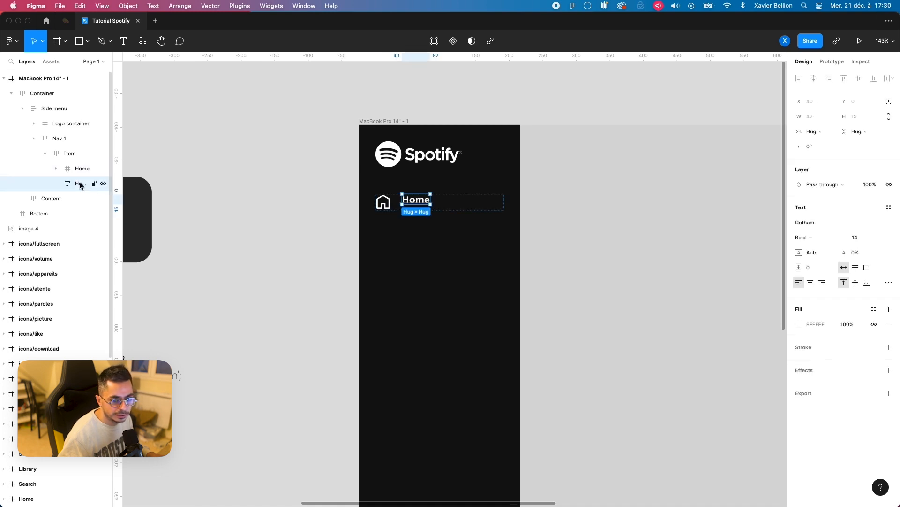
pyautogui.click(68, 153)
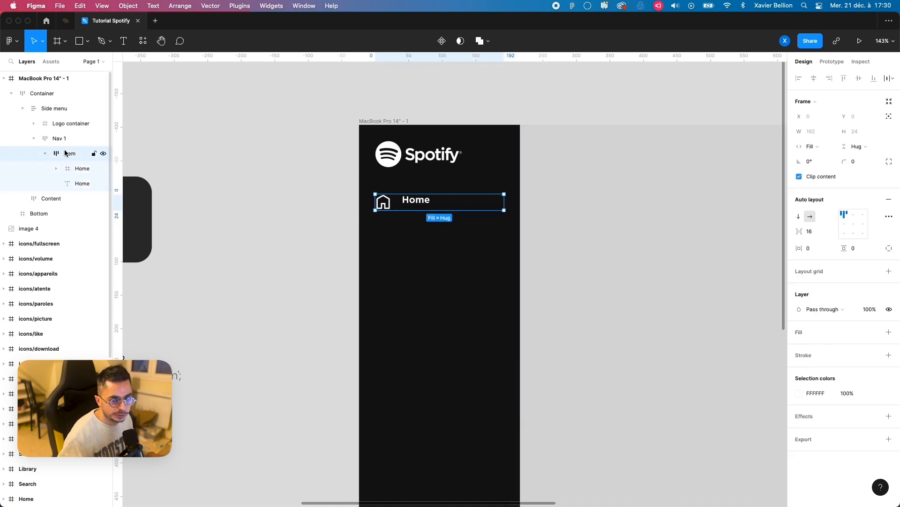
# Step: Try Fill container as the Home label's width and return it to Hug contents
pyautogui.click(419, 205)
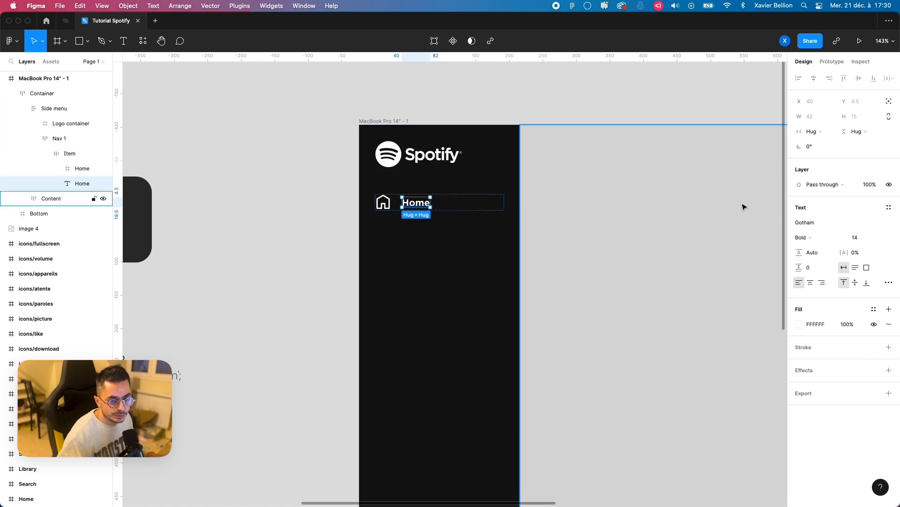
pyautogui.click(814, 131)
pyautogui.click(822, 143)
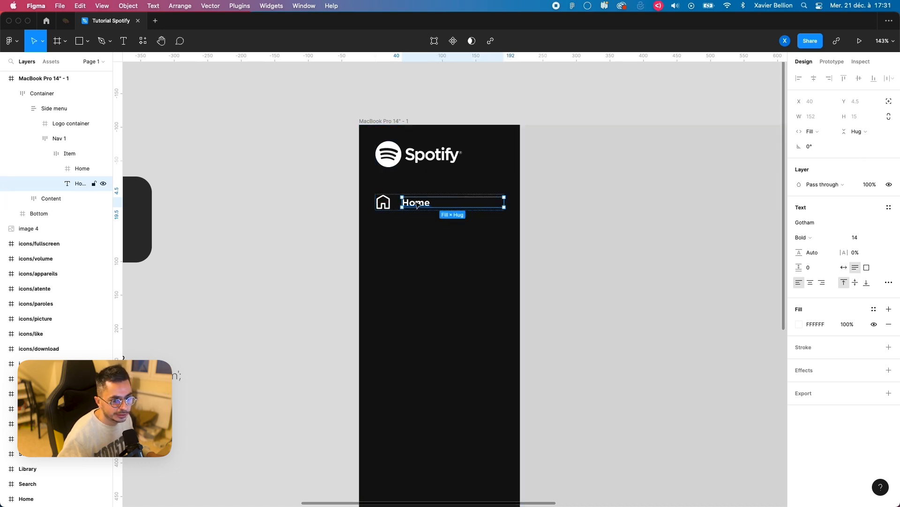
pyautogui.click(813, 131)
pyautogui.click(821, 122)
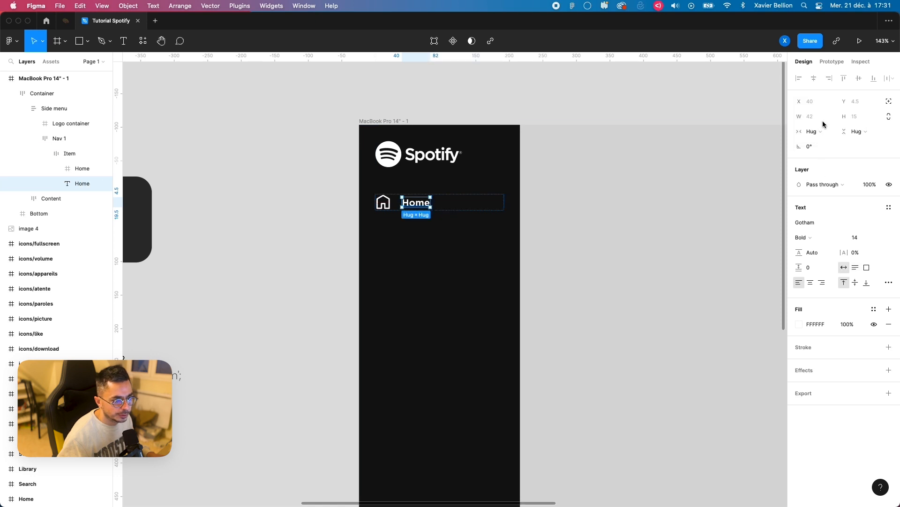
# Step: Extend the Home label with the filler text "fds fds fds fdsf sdf ds" and set its width to Fill container
pyautogui.doubleClick(420, 204)
pyautogui.click(428, 202)
pyautogui.write('fds fds fds fdsf')
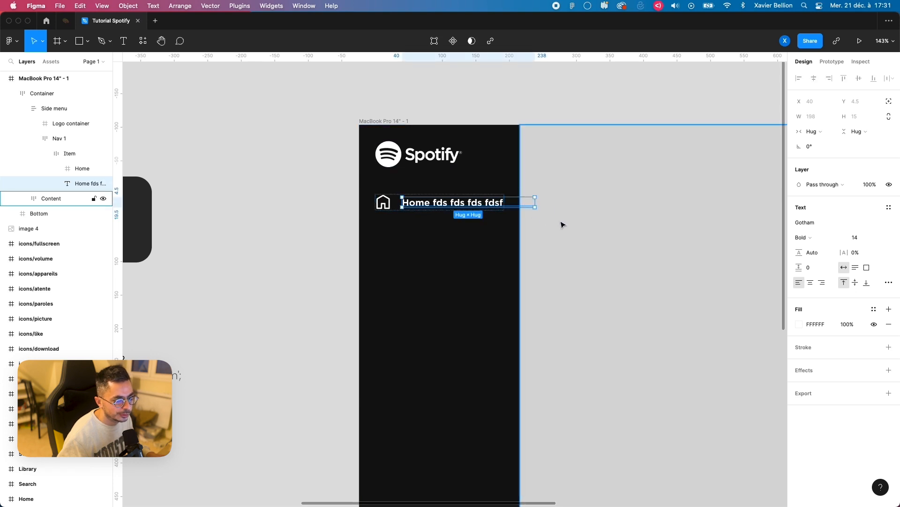
pyautogui.click(812, 132)
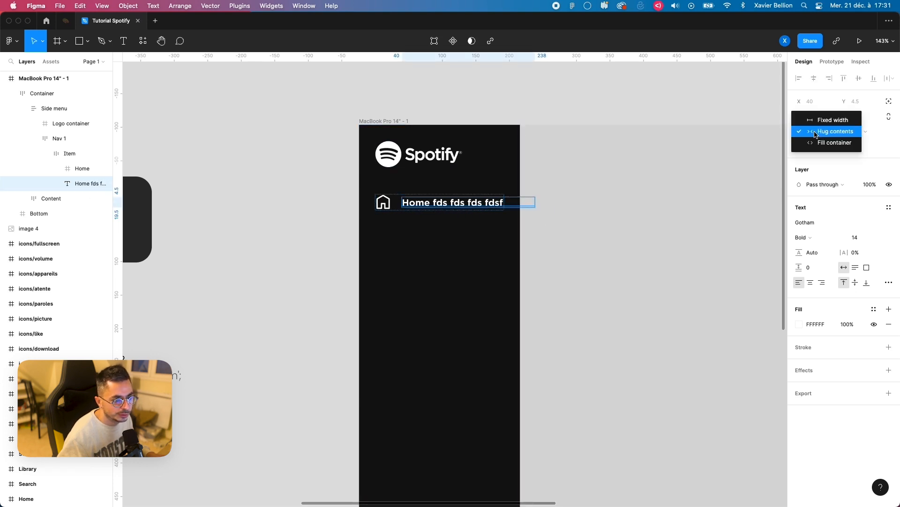
pyautogui.click(821, 144)
pyautogui.click(302, 221)
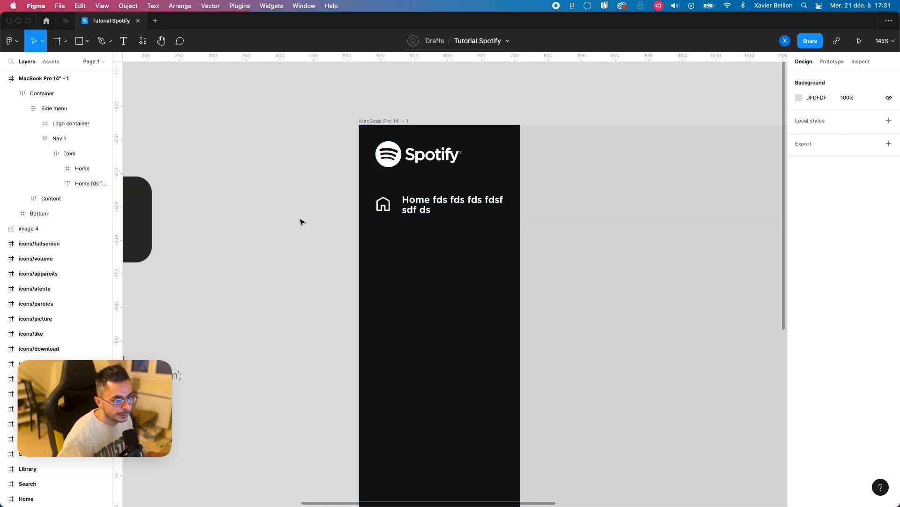
# Step: Delete the filler text from the label, leaving only "Home"
pyautogui.keyDown('super'); pyautogui.click(446, 207); pyautogui.keyUp('super')
pyautogui.doubleClick(442, 204)
pyautogui.moveTo(430, 201); pyautogui.dragTo(455, 220)
pyautogui.press('BackSpace')
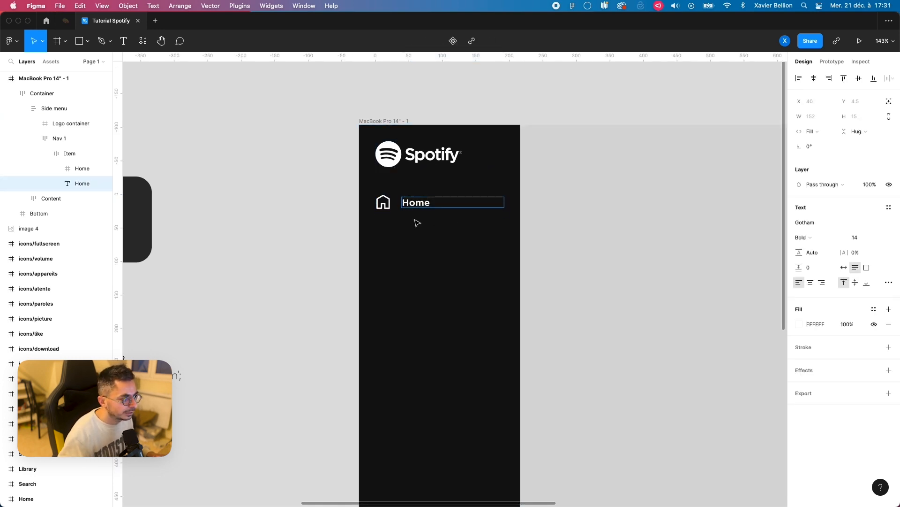
pyautogui.press('Escape')
# Step: Duplicate the Item frame twice and set Nav 1's auto layout direction to vertical
pyautogui.click(74, 154)
pyautogui.click(40, 155)
pyautogui.press('super+d')
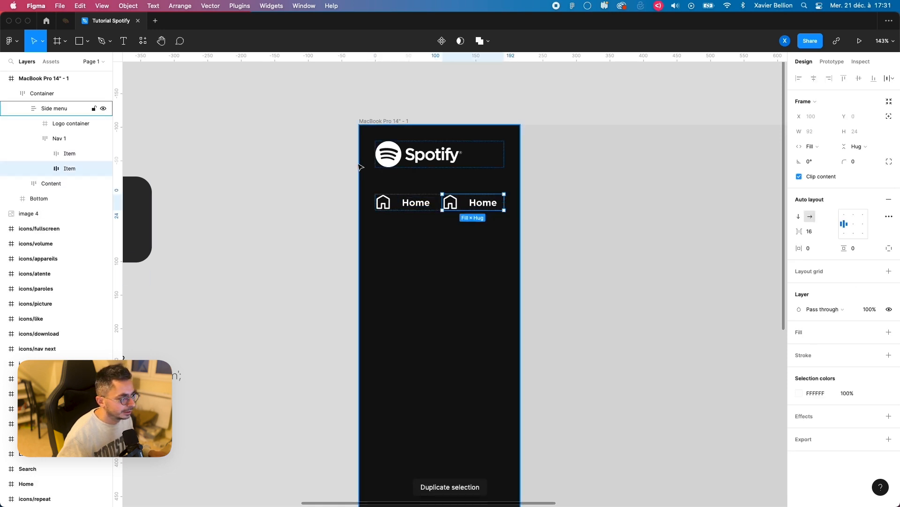
pyautogui.press('super+d')
pyautogui.click(61, 139)
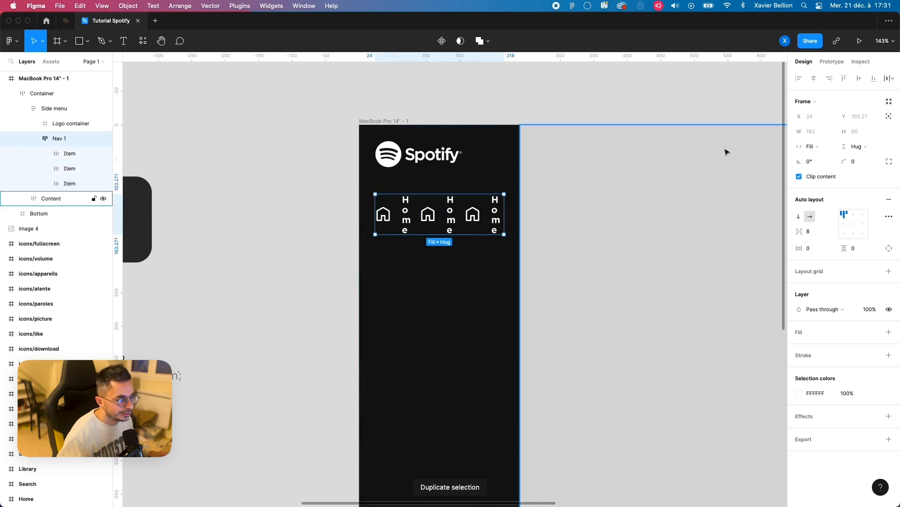
pyautogui.click(800, 217)
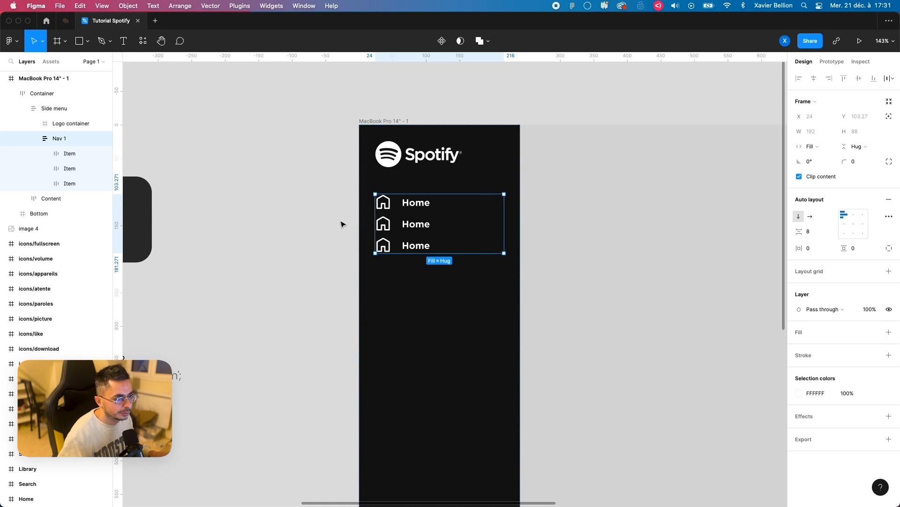
pyautogui.doubleClick(417, 227)
pyautogui.doubleClick(417, 226)
pyautogui.write('Bibliothèqu')
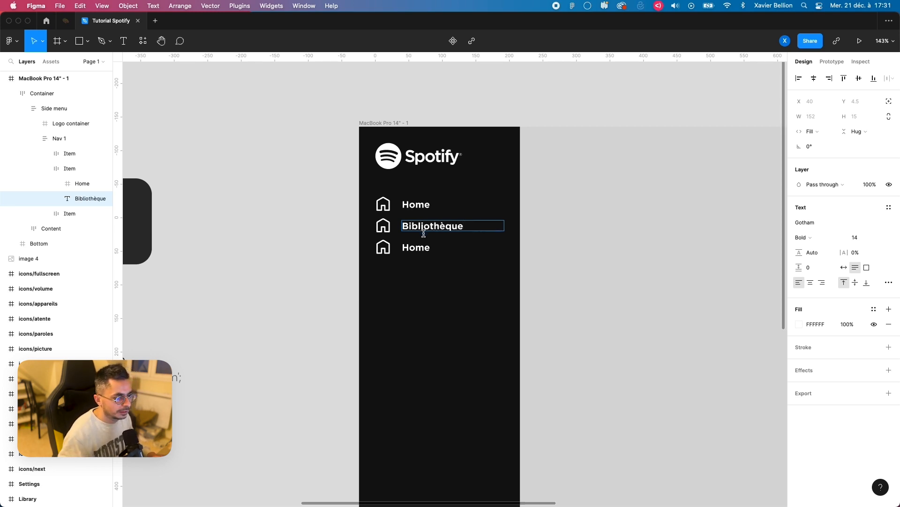
pyautogui.doubleClick(417, 246)
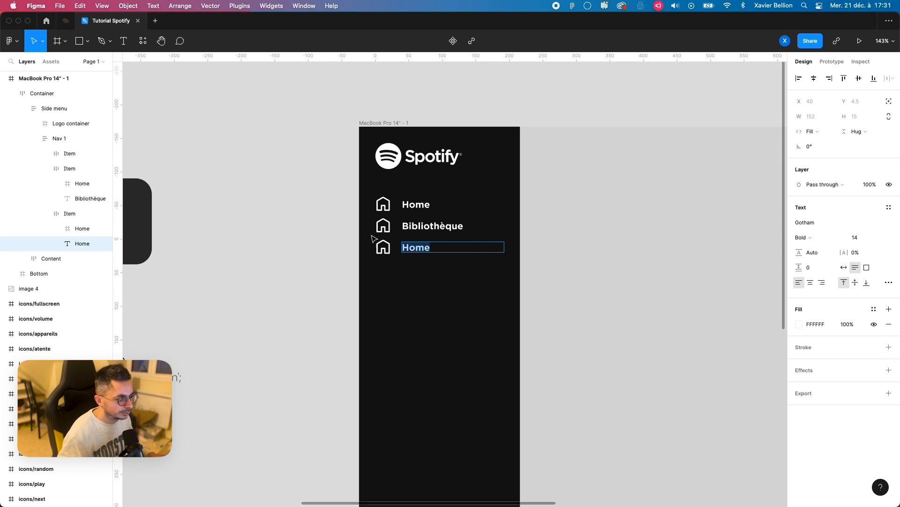
# Step: Change the second navigation label to "Rechercher" and the third one to "Bibliothèque"
pyautogui.doubleClick(439, 227)
pyautogui.write('Rechercher')
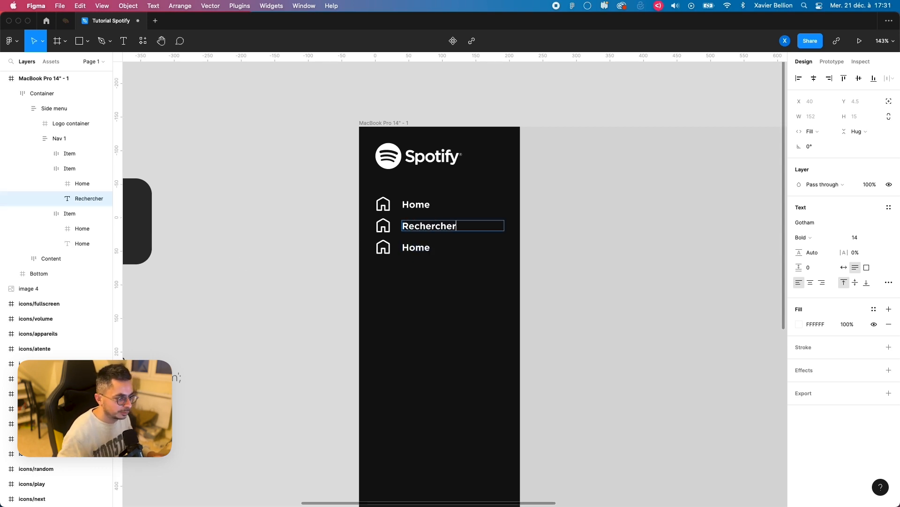
pyautogui.click(416, 248)
pyautogui.write('Bibliot')
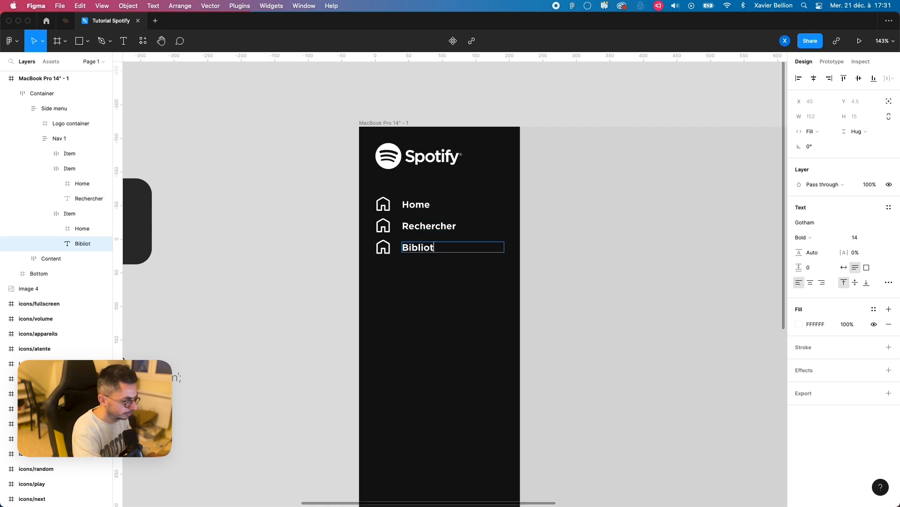
pyautogui.click(280, 241)
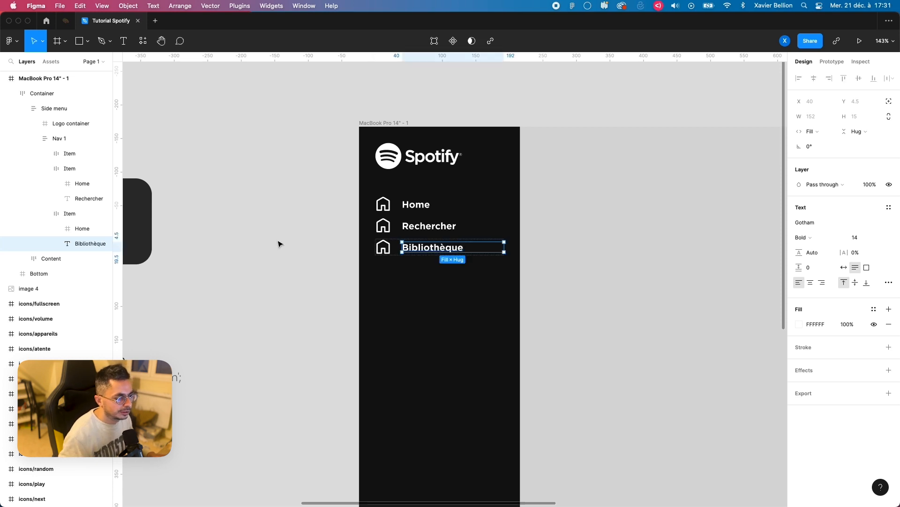
pyautogui.click(270, 241)
# Step: Replace the home icon in the Rechercher item with a copy of the Search icon, placed before the label
pyautogui.moveTo(266, 251); pyautogui.dragTo(645, 260)
pyautogui.moveTo(403, 339); pyautogui.dragTo(479, 330)
pyautogui.hscroll(-6, 465, 429)
pyautogui.scroll(-2, 464, 429)
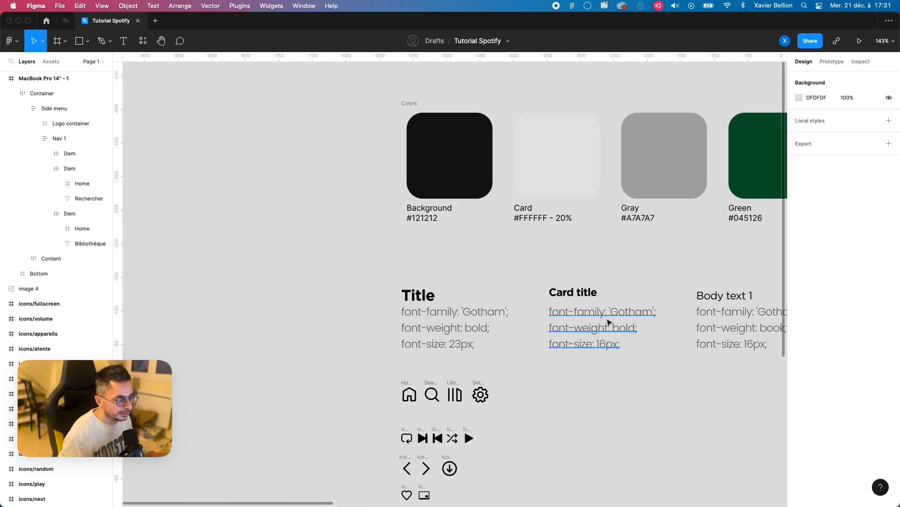
pyautogui.click(381, 342)
pyautogui.hscroll(10, 659, 252)
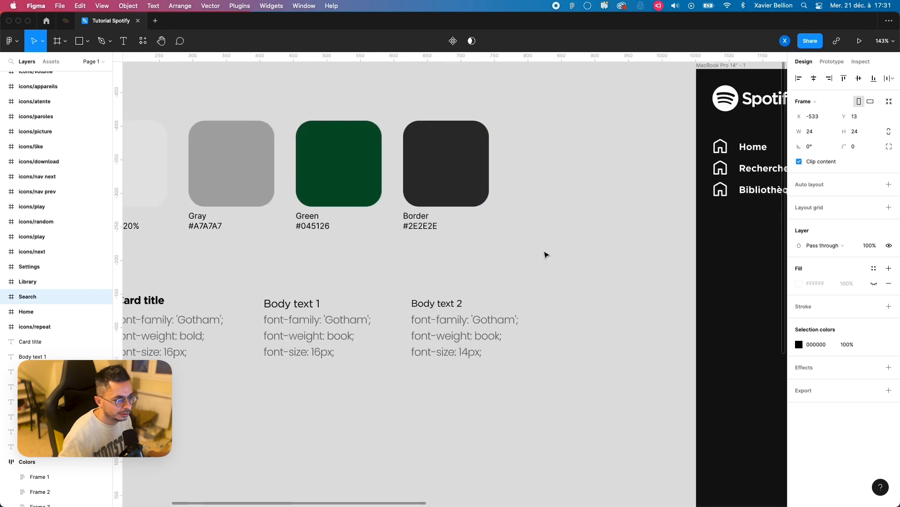
pyautogui.click(380, 215)
pyautogui.click(381, 216)
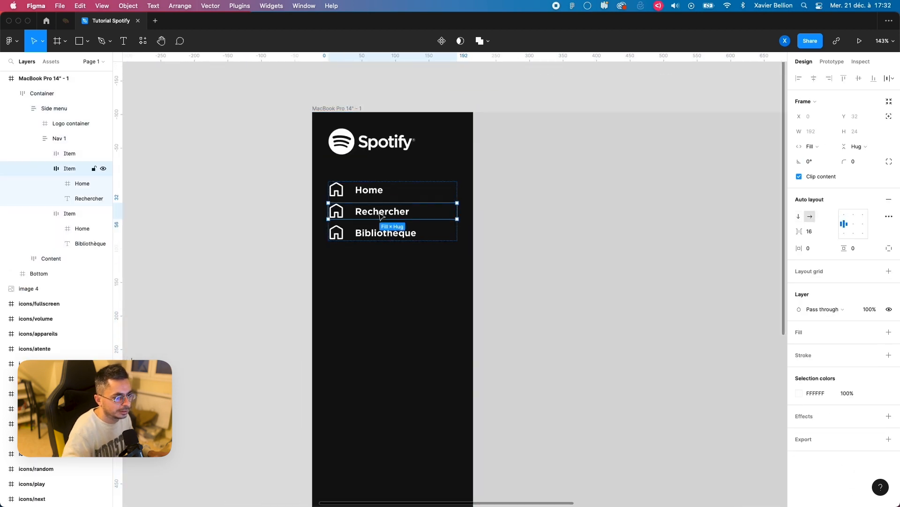
pyautogui.press('super+v')
pyautogui.press('Left')
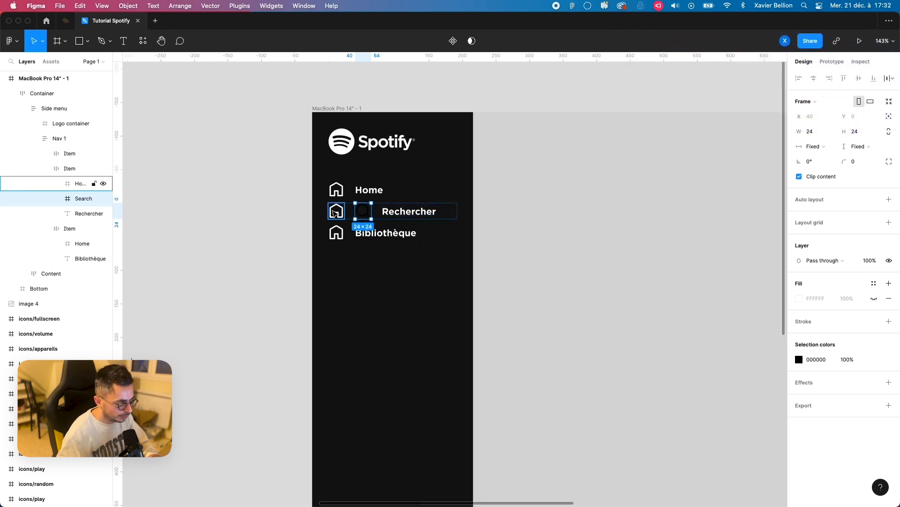
pyautogui.click(336, 212)
pyautogui.press('Delete')
# Step: Replace the home icon in the Bibliothèque item with a copy of the Library icon, placed before the label
pyautogui.hscroll(-15, 631, 221)
pyautogui.scroll(-2, 527, 181)
pyautogui.scroll(-2, 539, 298)
pyautogui.hscroll(2, 538, 298)
pyautogui.click(394, 313)
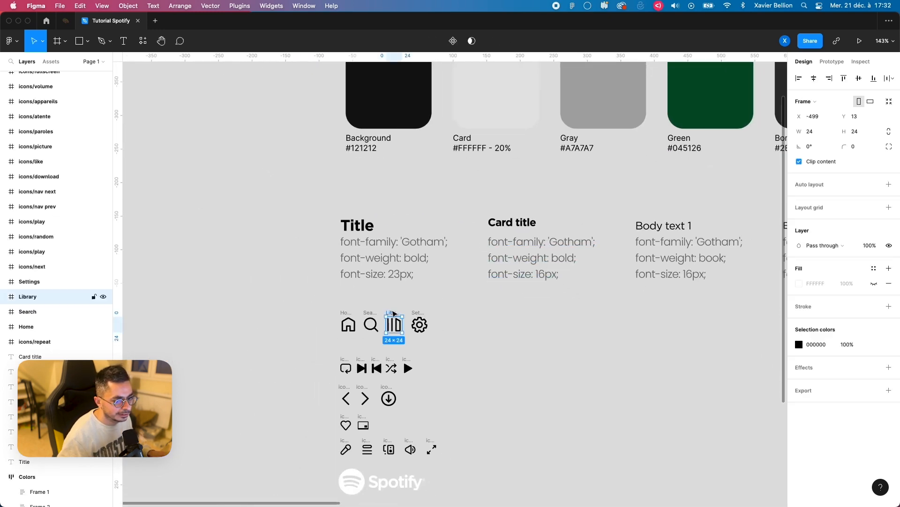
pyautogui.hscroll(15, 660, 211)
pyautogui.scroll(2, 660, 212)
pyautogui.click(447, 203)
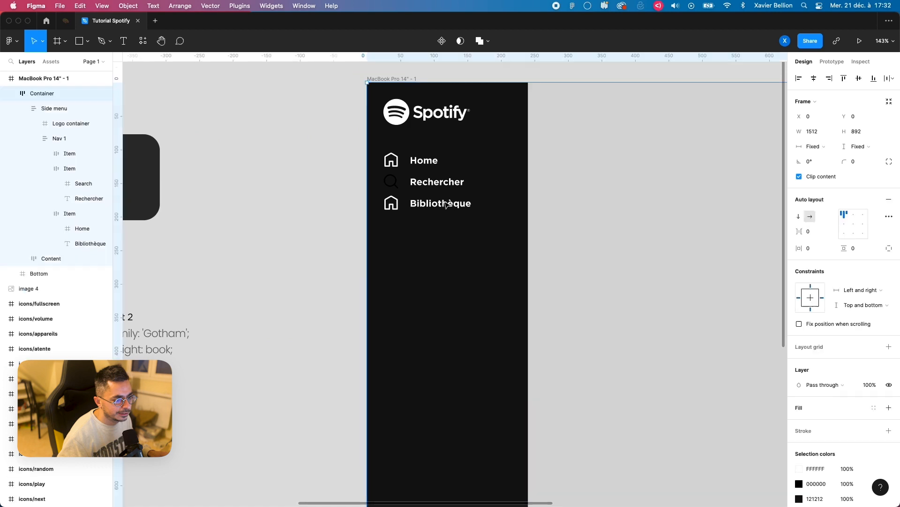
pyautogui.click(446, 203)
pyautogui.press('super+v')
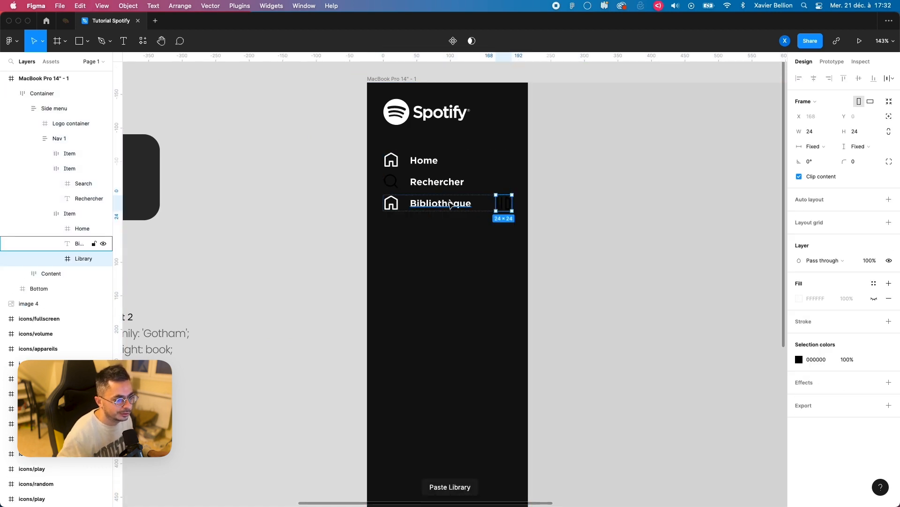
pyautogui.click(392, 203)
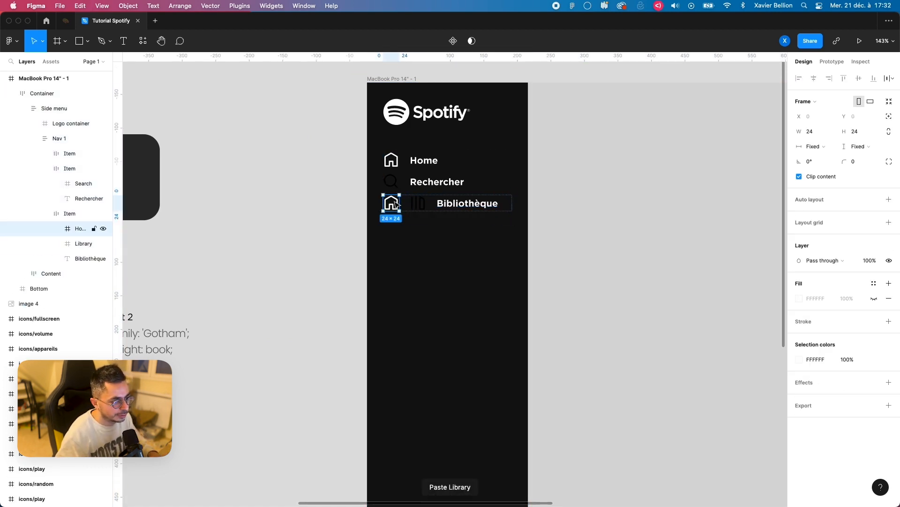
pyautogui.press('Delete')
# Step: Select the Rechercher and Bibliothèque item frames together
pyautogui.click(429, 185)
pyautogui.doubleClick(429, 185)
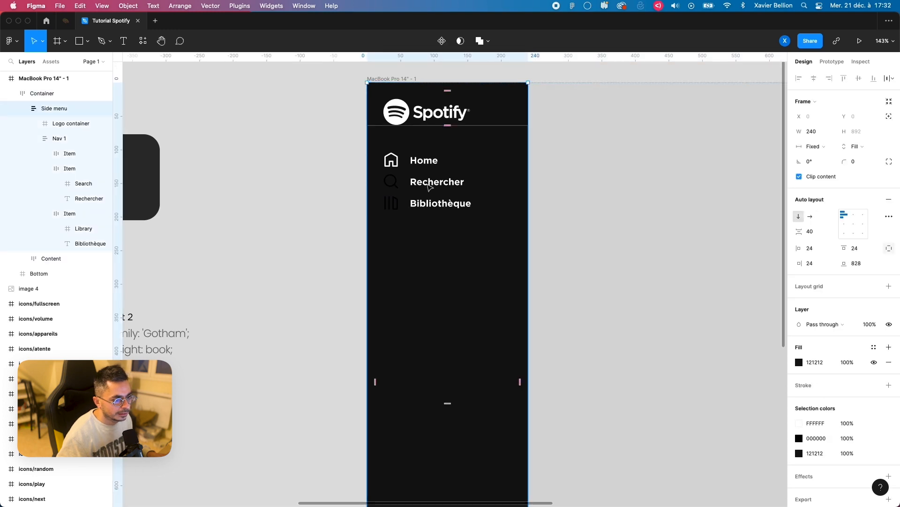
pyautogui.doubleClick(429, 186)
pyautogui.doubleClick(429, 186)
pyautogui.keyDown('shift'); pyautogui.click(411, 205); pyautogui.keyUp('shift')
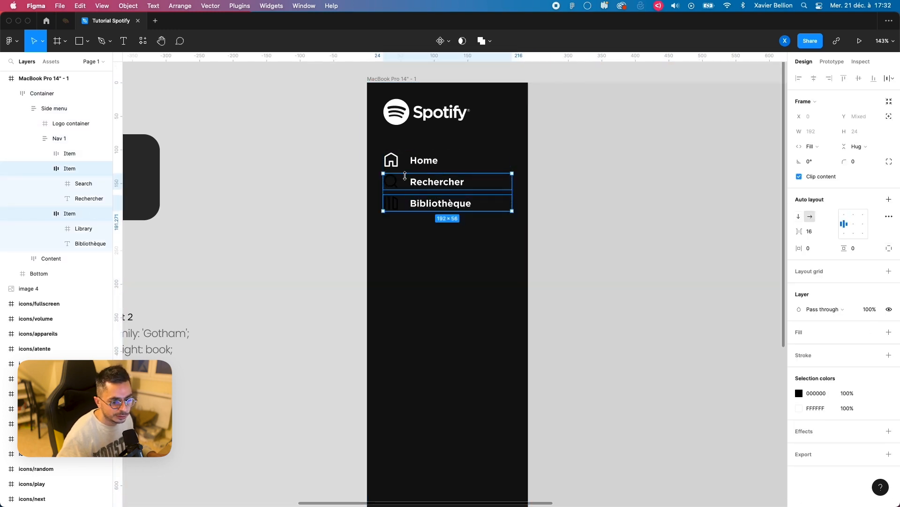
pyautogui.hscroll(-10, 406, 205)
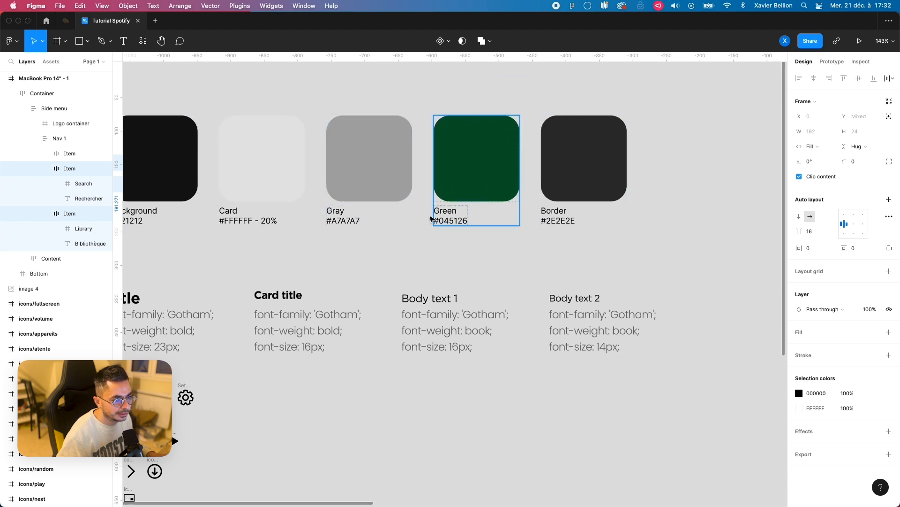
pyautogui.press('i')
pyautogui.click(377, 177)
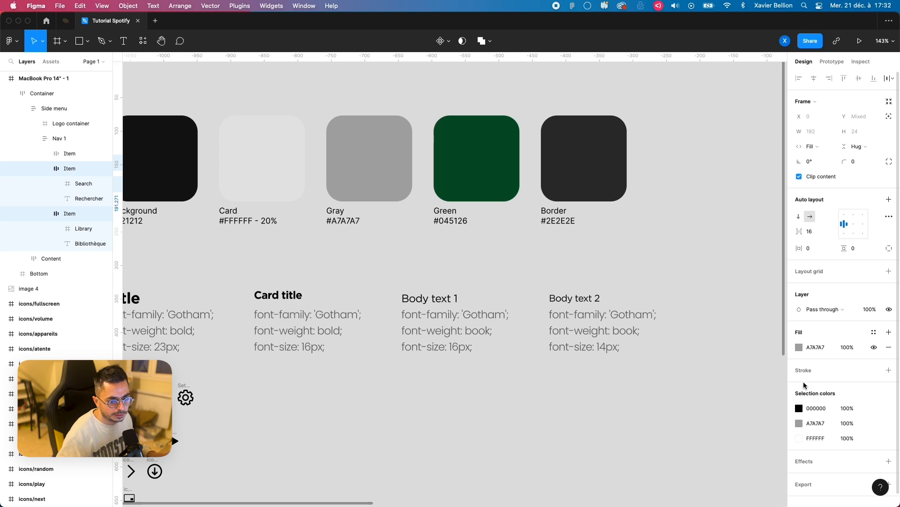
pyautogui.press('super+z')
# Step: Recolor the black icons and white labels of the selected items to A7A7A7, sampled from the Gray swatch
pyautogui.click(799, 394)
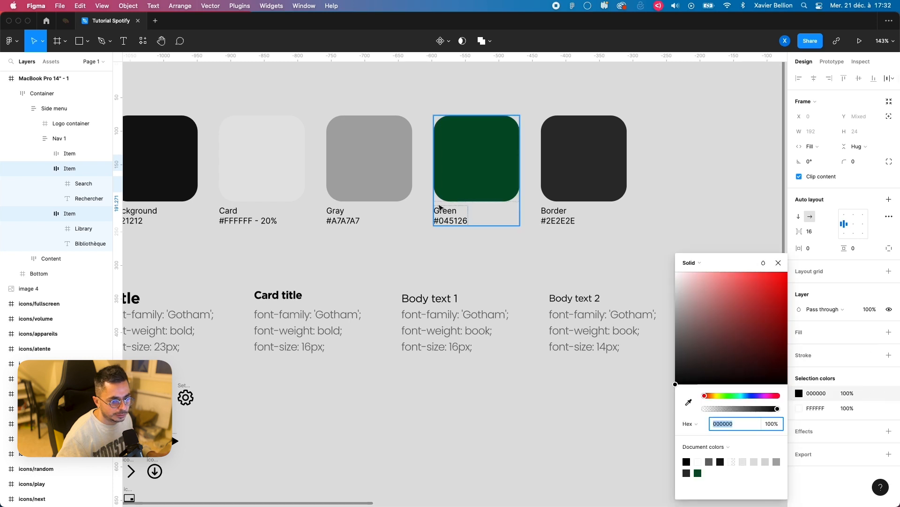
pyautogui.click(689, 402)
pyautogui.click(392, 182)
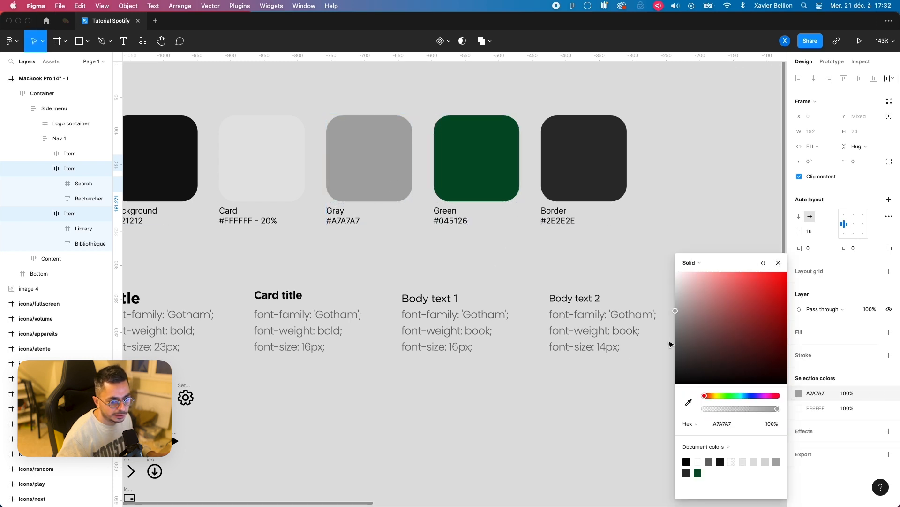
pyautogui.click(800, 409)
pyautogui.click(688, 402)
pyautogui.click(392, 181)
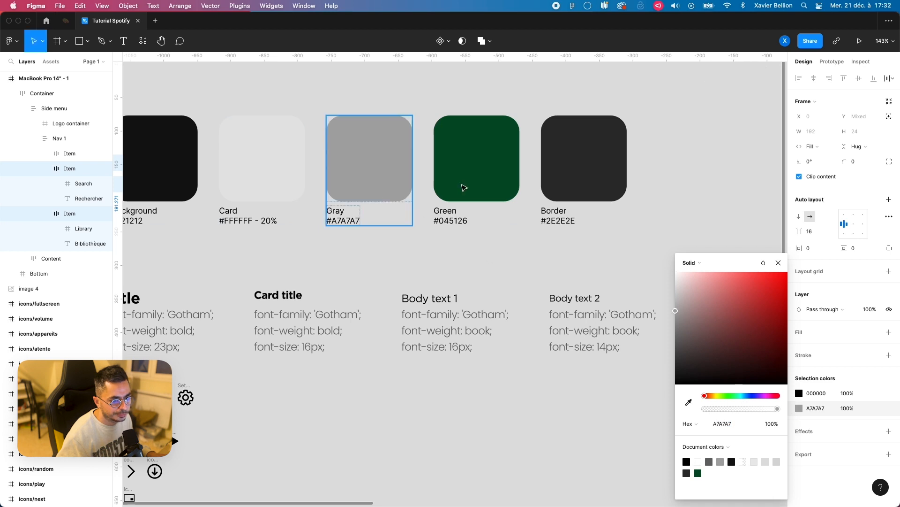
pyautogui.click(707, 183)
# Step: Duplicate the Nav 1 frame within the side menu
pyautogui.hscroll(20, 707, 183)
pyautogui.scroll(8, 707, 184)
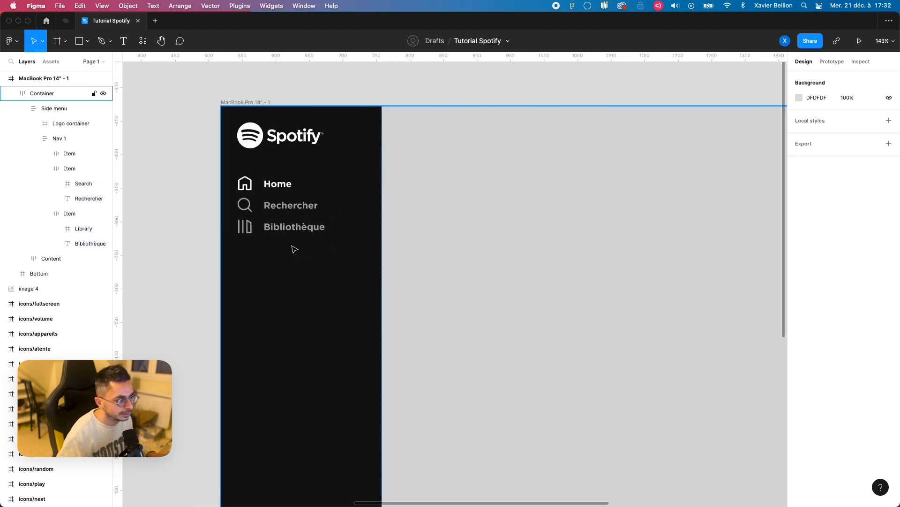
pyautogui.scroll(-5, 224, 230)
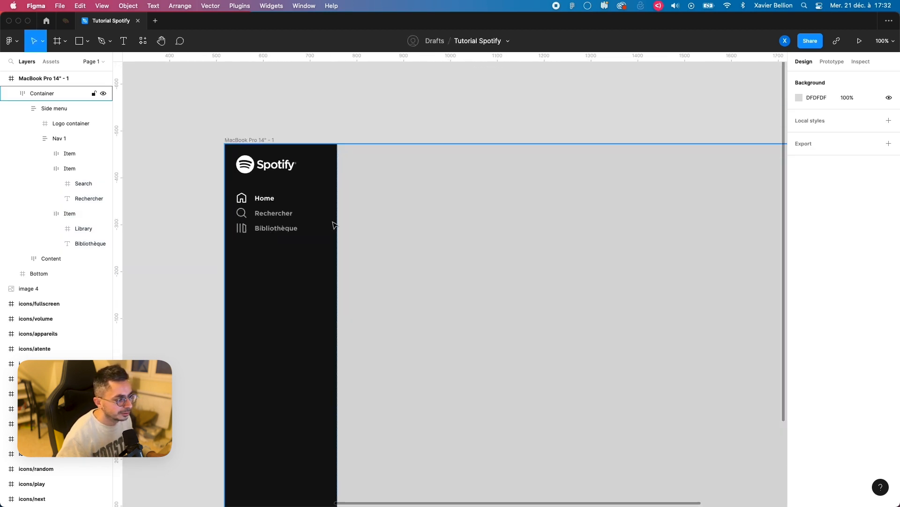
pyautogui.hscroll(-3, 293, 222)
pyautogui.click(353, 207)
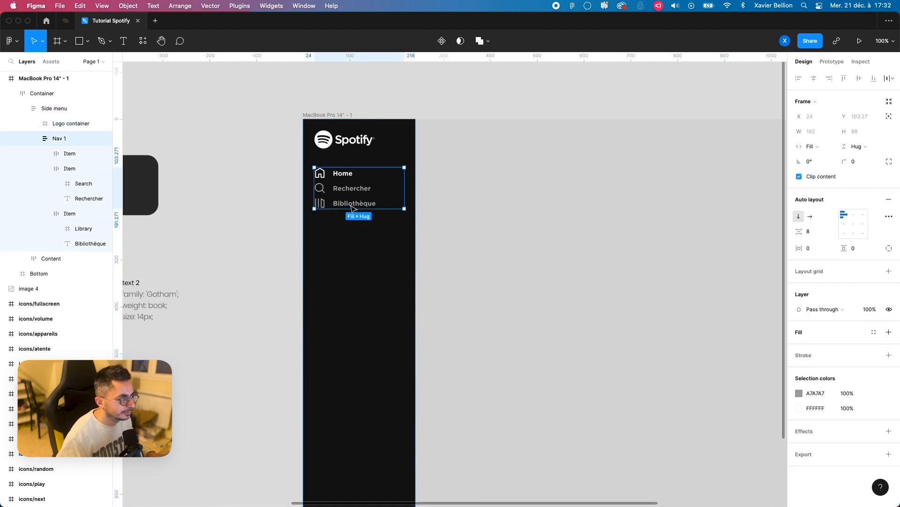
pyautogui.click(34, 138)
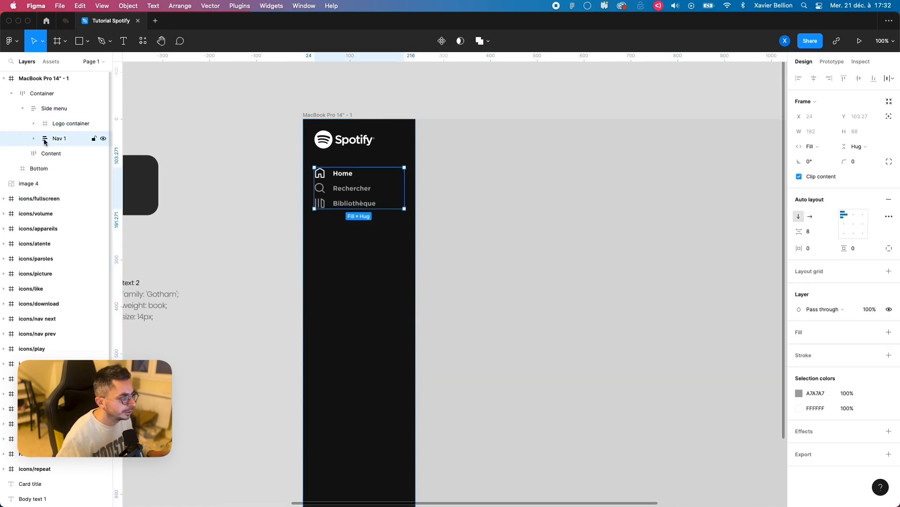
pyautogui.press('super+d')
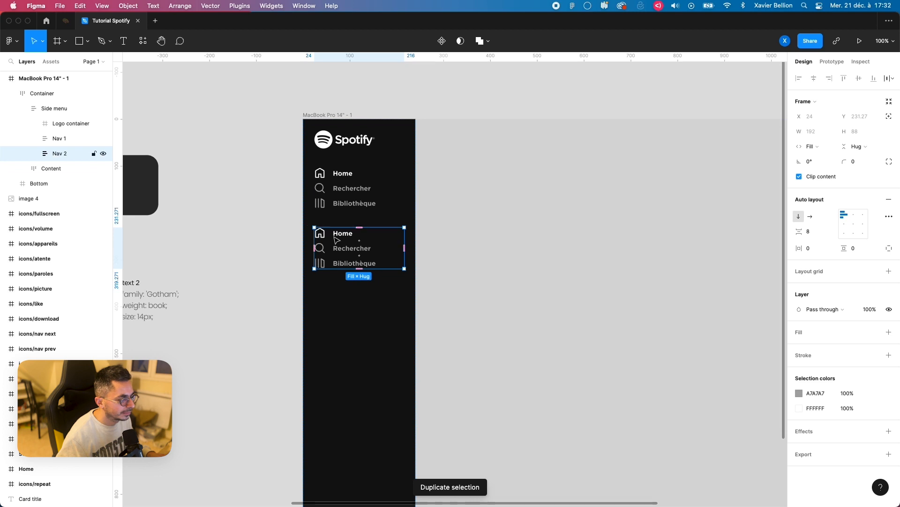
# Step: Delete the Rechercher and Bibliothèque items from the Nav 2 frame
pyautogui.scroll(5, 331, 241)
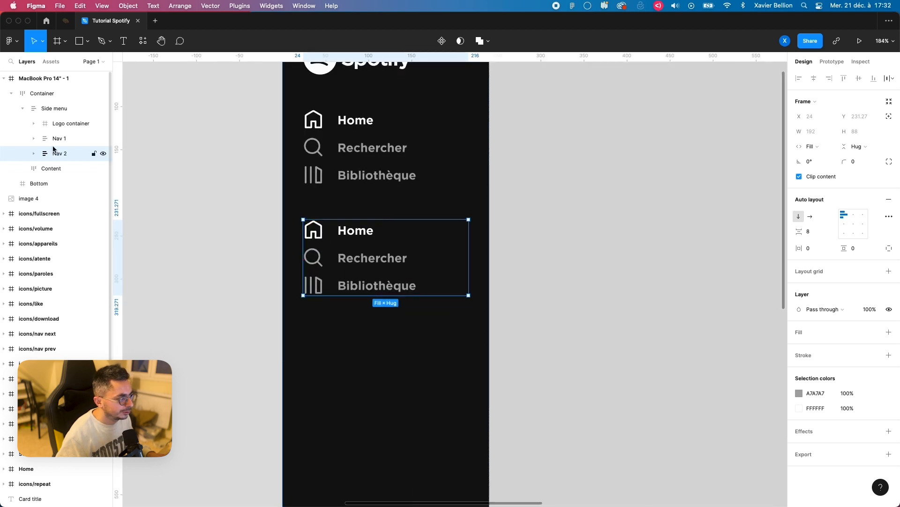
pyautogui.click(34, 154)
pyautogui.click(70, 183)
pyautogui.click(45, 183)
pyautogui.click(45, 198)
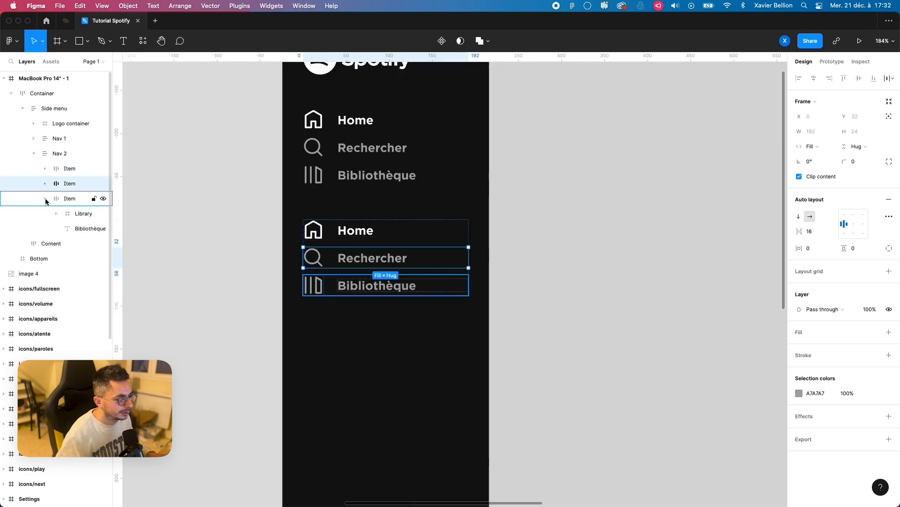
pyautogui.keyDown('shift'); pyautogui.click(374, 289); pyautogui.keyUp('shift')
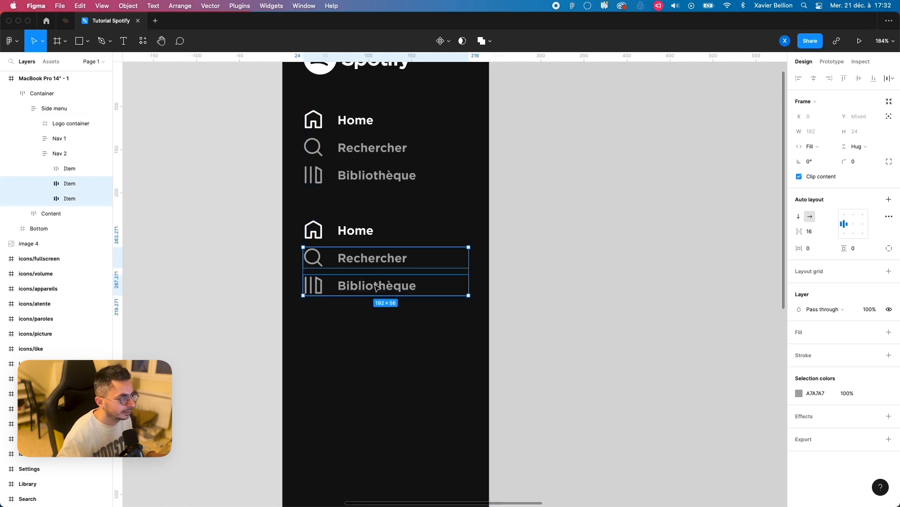
pyautogui.press('Delete')
# Step: Set the auto layout spacing between items to 16 in both Nav 1 and Nav 2
pyautogui.click(368, 148)
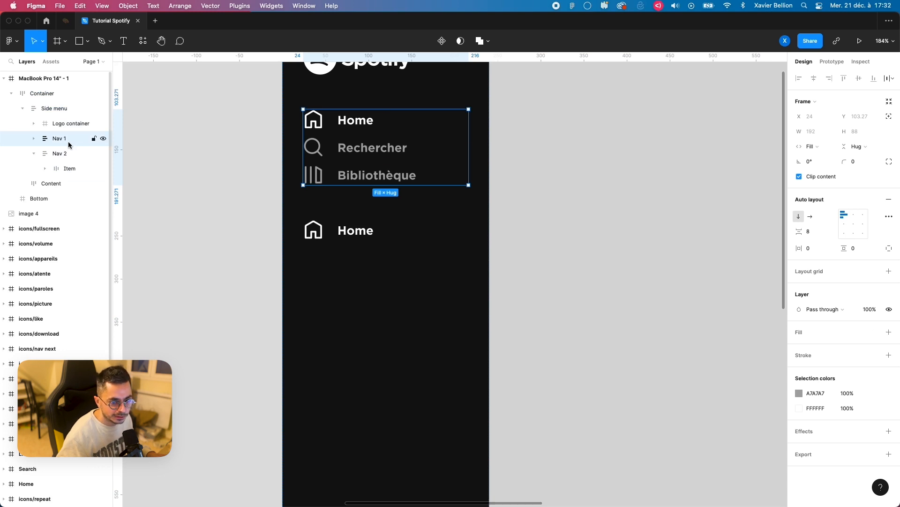
pyautogui.click(820, 233)
pyautogui.write('1')
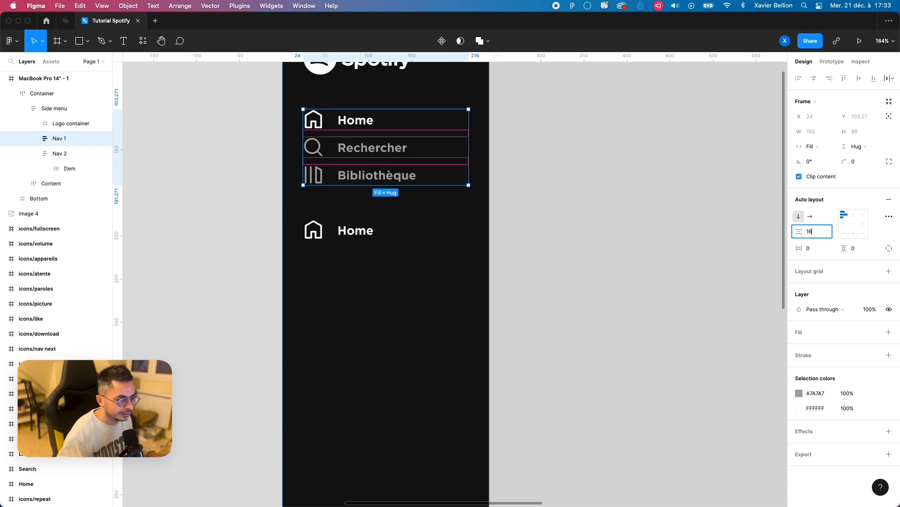
pyautogui.write('6')
pyautogui.press('Return')
pyautogui.click(312, 243)
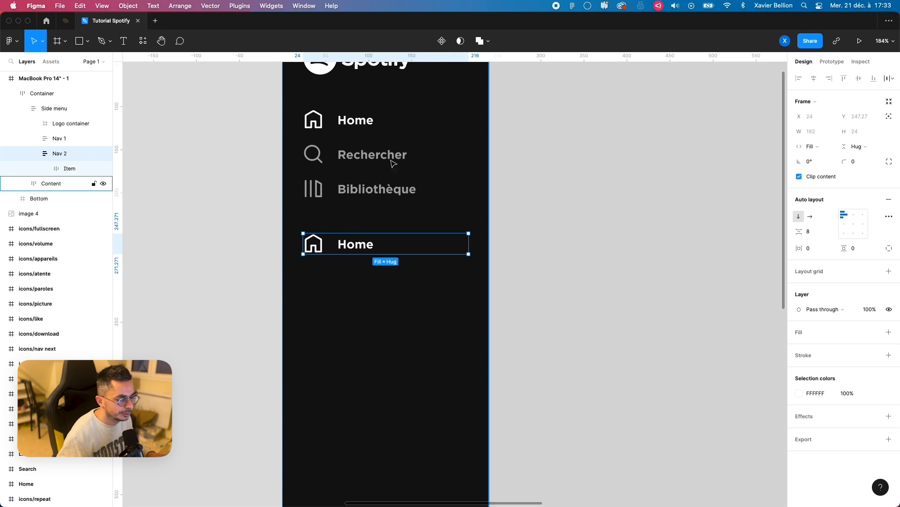
pyautogui.click(830, 236)
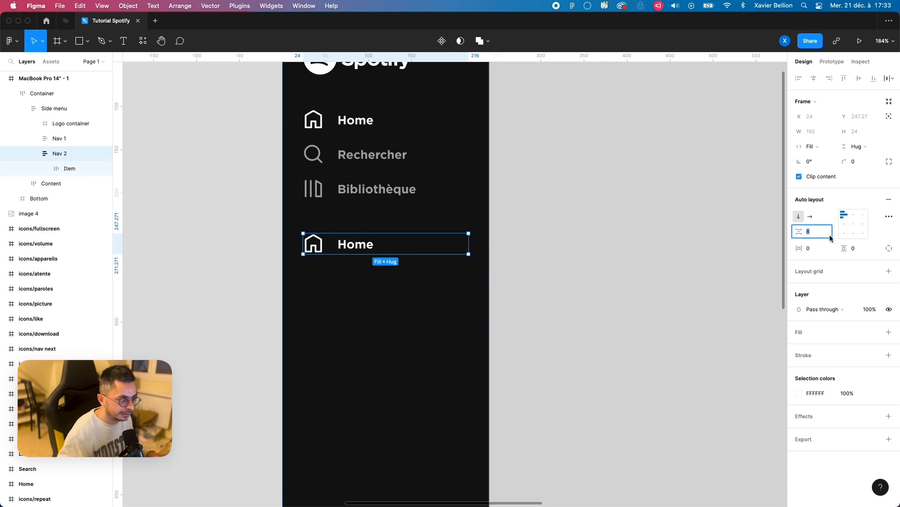
pyautogui.press('Return')
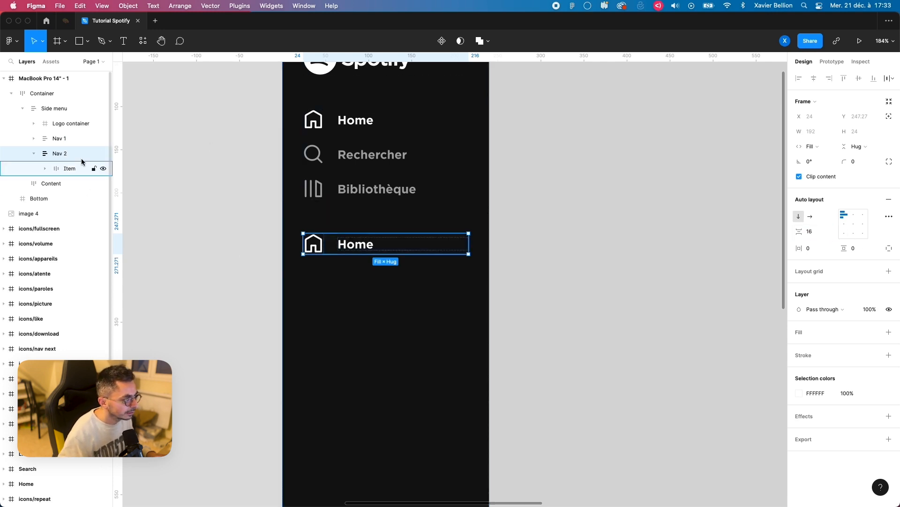
# Step: Delete the home icon from the Nav 2 item and select the item's frame
pyautogui.click(45, 168)
pyautogui.click(75, 187)
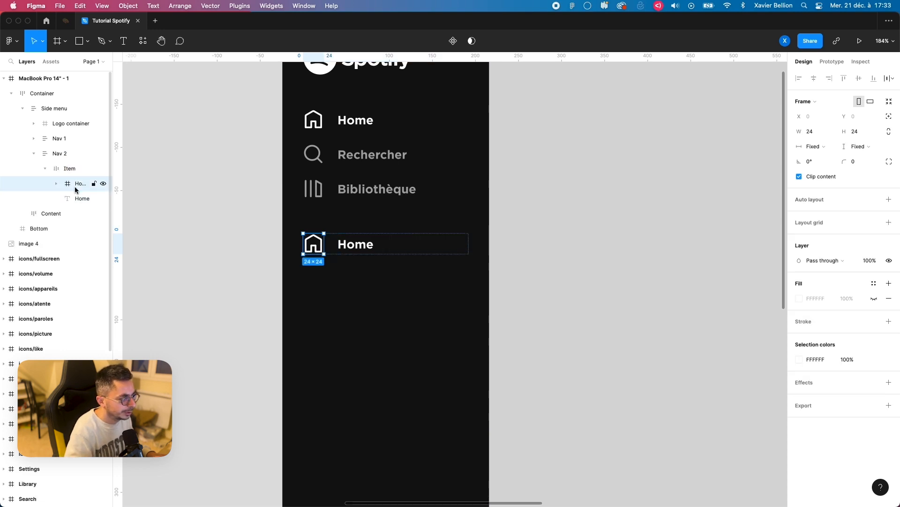
pyautogui.press('BackSpace')
pyautogui.click(70, 170)
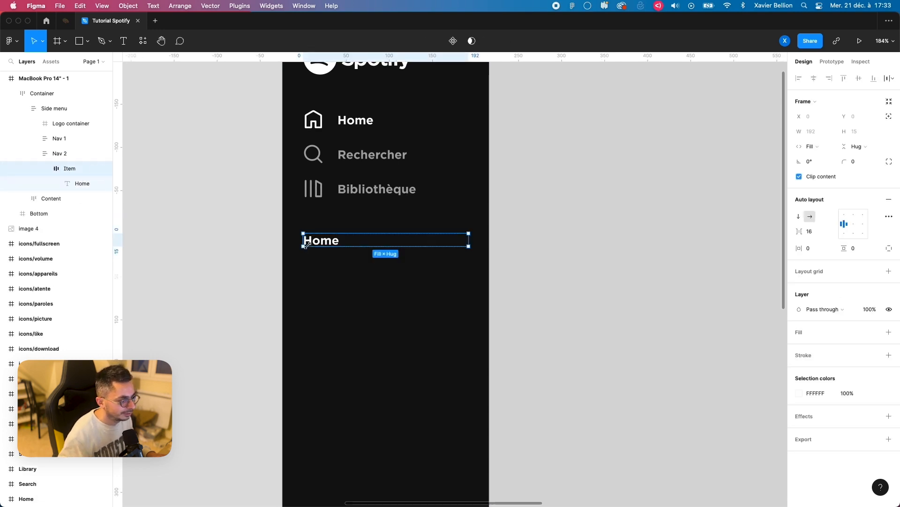
# Step: Add a 24 × 24 frame before the Home label in Nav 2, with corner radius 4 and white fill, and name it Icon
pyautogui.press('f')
pyautogui.moveTo(311, 235); pyautogui.dragTo(325, 254)
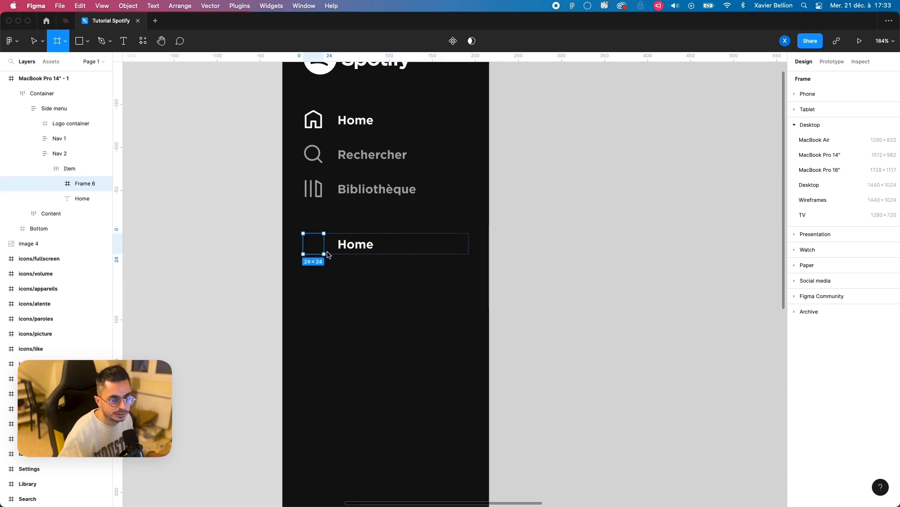
pyautogui.click(874, 161)
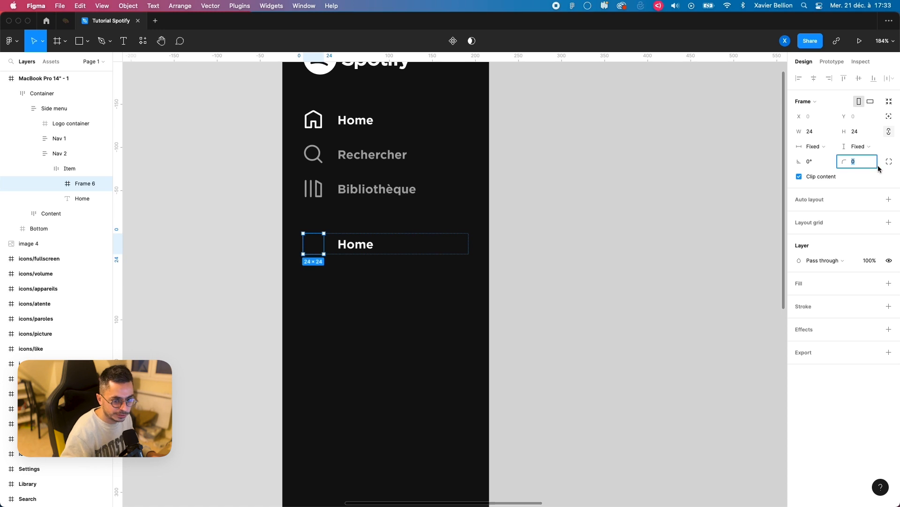
pyautogui.write('4')
pyautogui.press('Return')
pyautogui.click(889, 283)
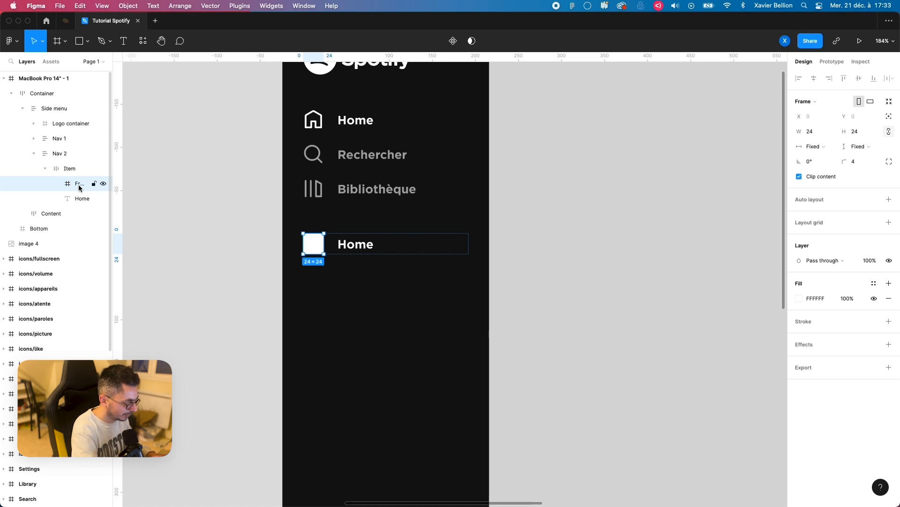
pyautogui.write('Icon')
pyautogui.press('Return')
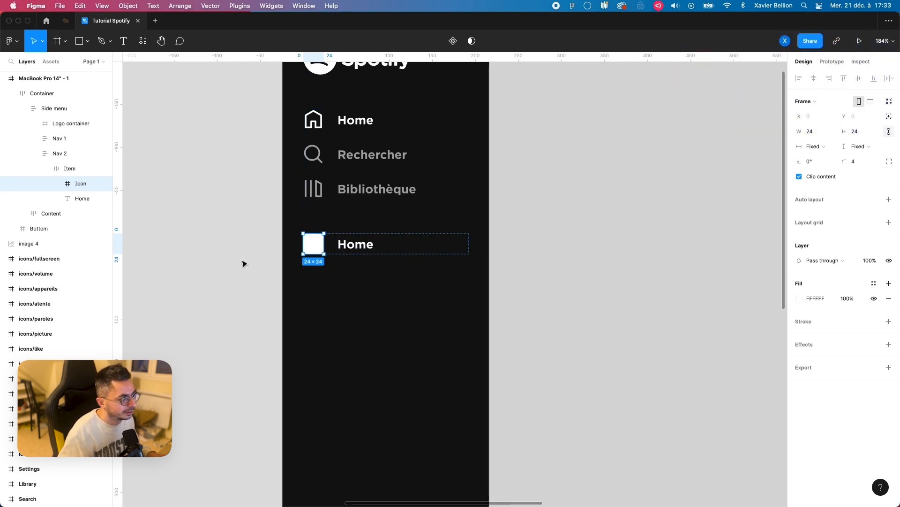
# Step: Change the Home label in the Nav 2 item to "Créer une playlist"
pyautogui.click(77, 199)
pyautogui.scroll(-3, 244, 248)
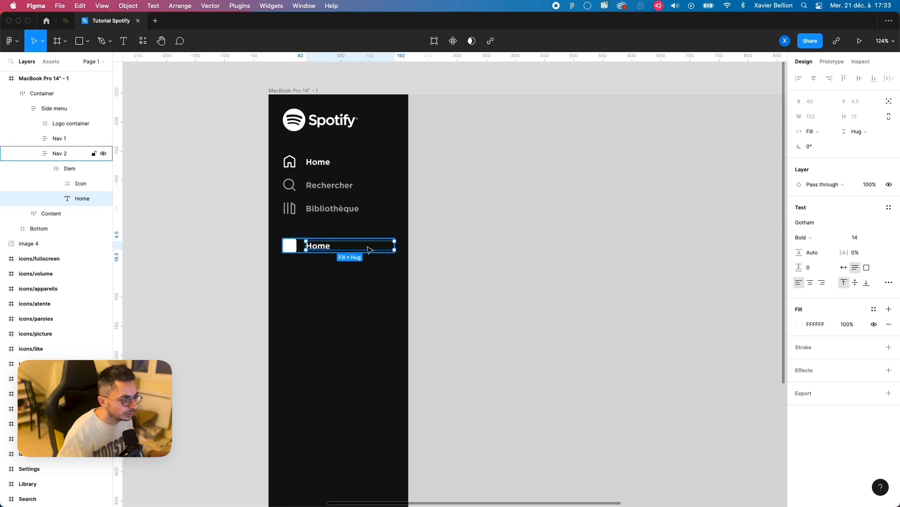
pyautogui.scroll(3, 328, 249)
pyautogui.doubleClick(324, 244)
pyautogui.write('Créer une playlist')
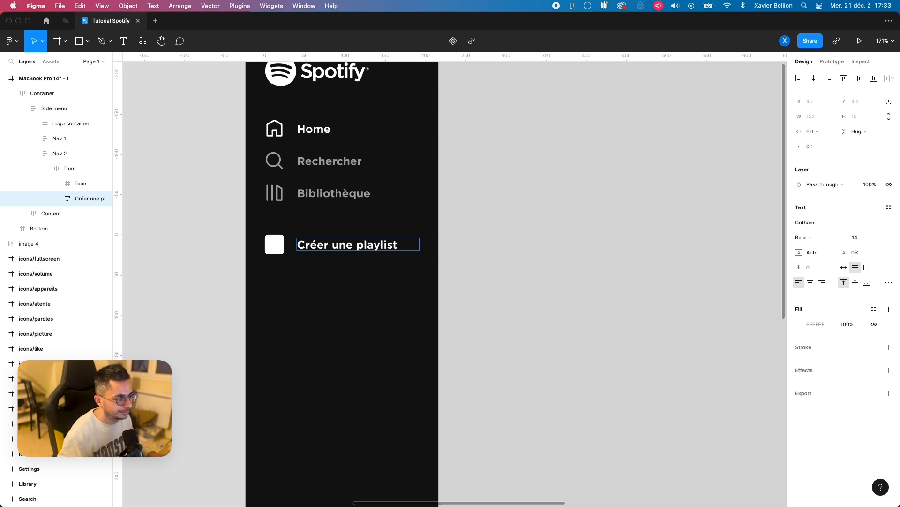
pyautogui.press('Escape')
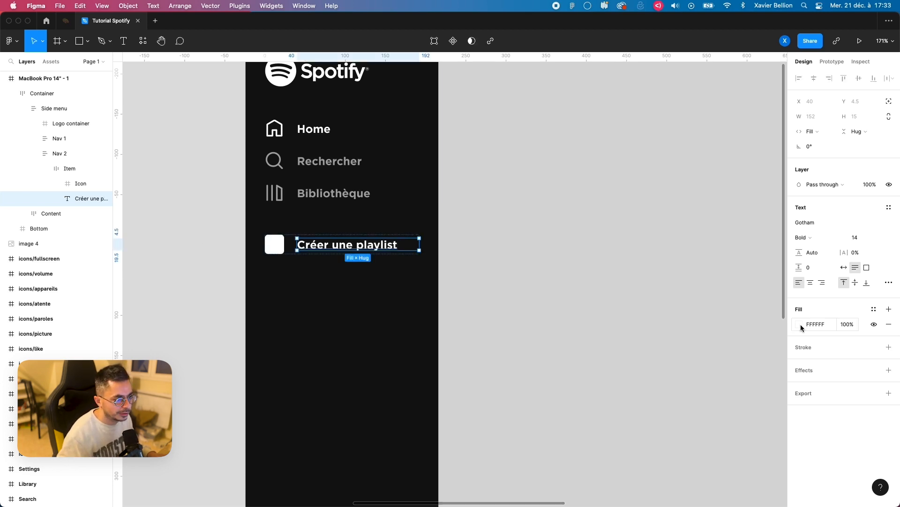
# Step: Recolor the "Créer une playlist" label with the gray A7A7A7 sampled from the Bibliothèque label
pyautogui.hotkey('ctrl', 'c')
pyautogui.click(302, 199)
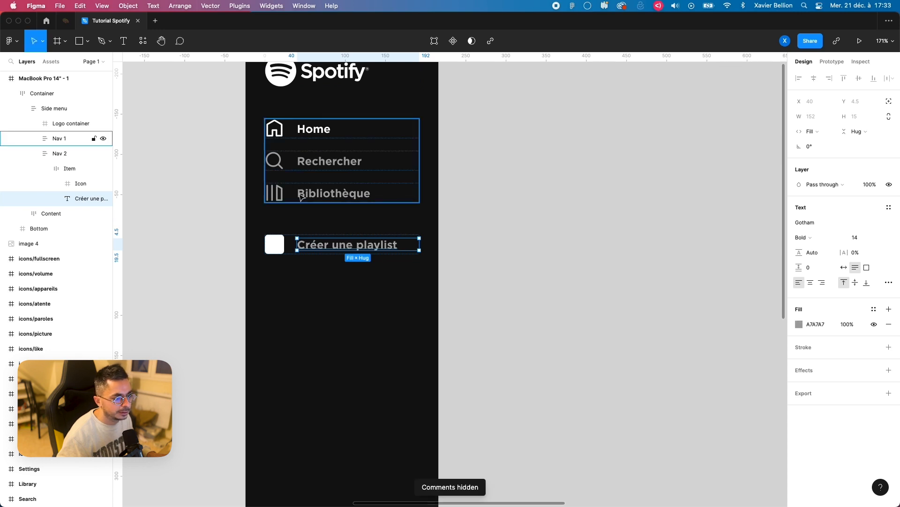
pyautogui.click(173, 257)
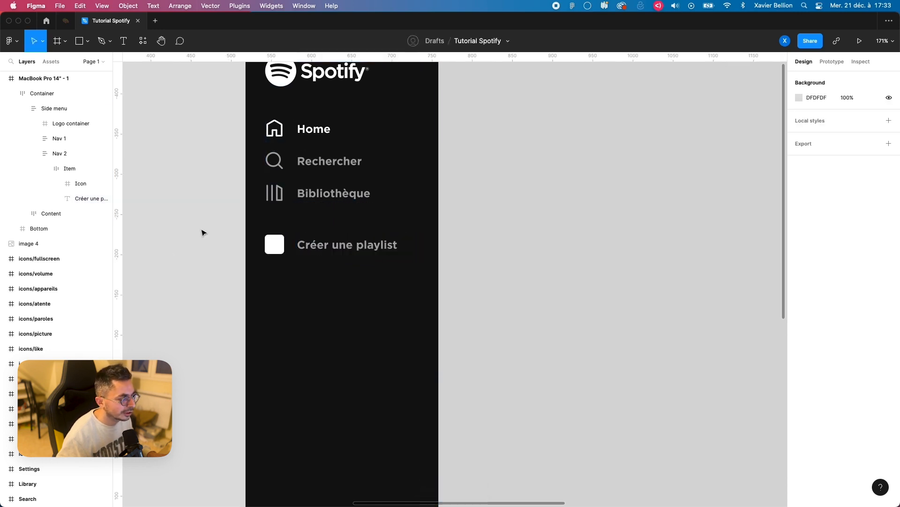
# Step: Duplicate the "Créer une playlist" item and change the copy's label to "Titres likés"
pyautogui.click(63, 168)
pyautogui.click(45, 168)
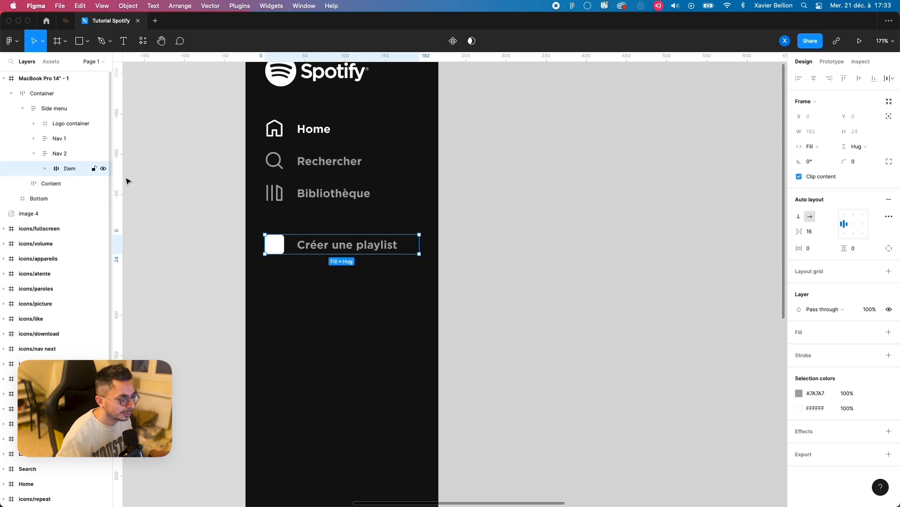
pyautogui.press('super+d')
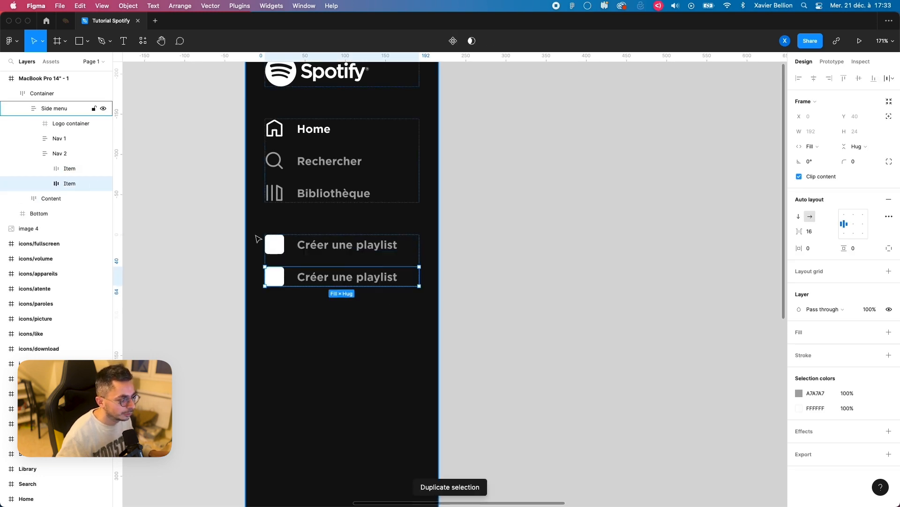
pyautogui.doubleClick(314, 280)
pyautogui.doubleClick(328, 278)
pyautogui.write('Titres l')
pyautogui.press('Escape')
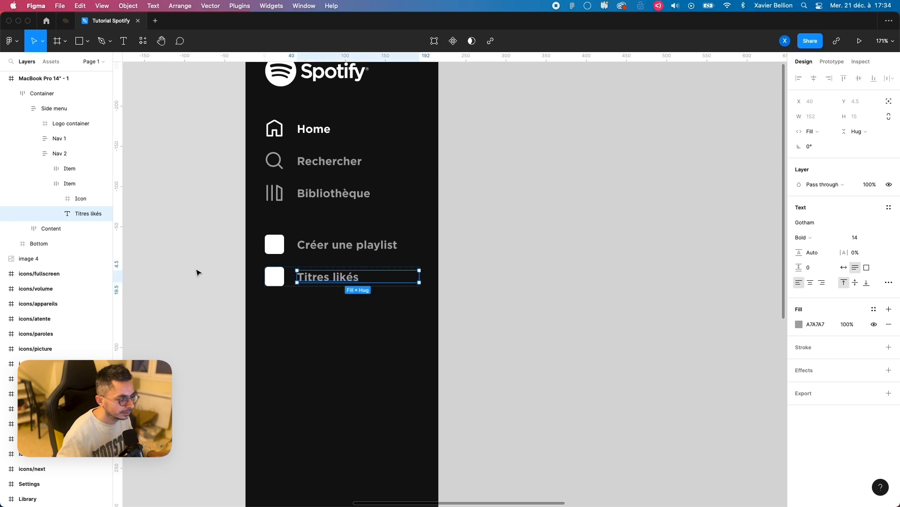
pyautogui.click(197, 269)
# Step: Duplicate the "Titres likés" item and change the copy's label to "Vos épisodes"
pyautogui.click(342, 276)
pyautogui.press('super+d')
pyautogui.doubleClick(323, 308)
pyautogui.doubleClick(324, 308)
pyautogui.write('Vos épisodes')
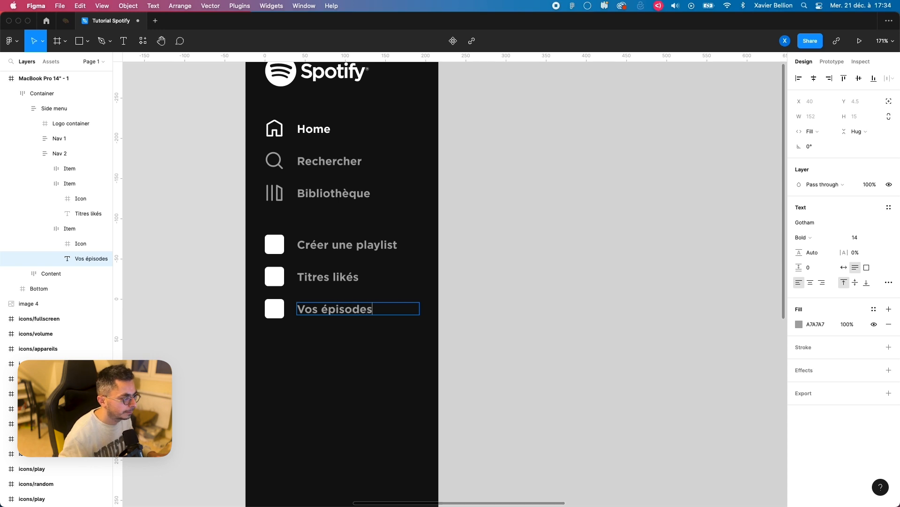
pyautogui.press('Escape')
pyautogui.click(45, 229)
pyautogui.click(45, 184)
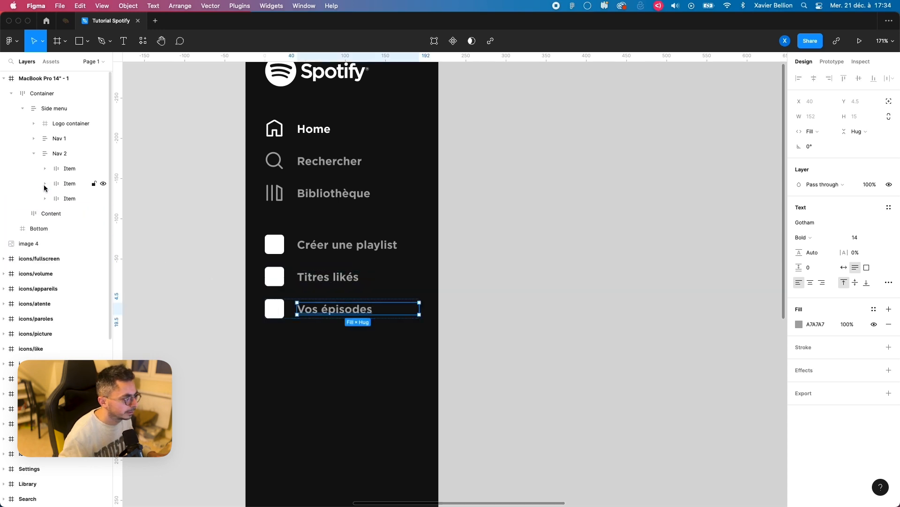
# Step: Draw a horizontal line about 185 wide in the side menu and place it as the last layer in Nav 2
pyautogui.click(66, 158)
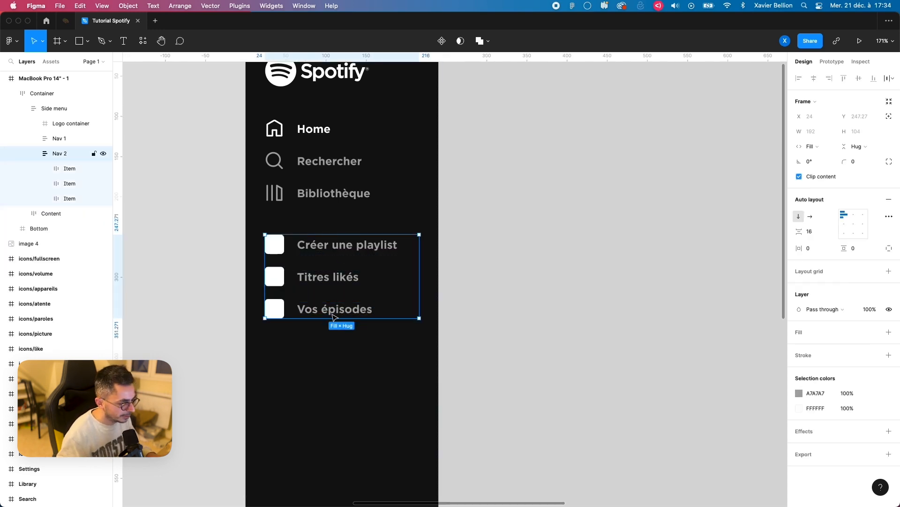
pyautogui.press('l')
pyautogui.moveTo(266, 312); pyautogui.dragTo(415, 311)
pyautogui.moveTo(79, 229); pyautogui.dragTo(65, 157)
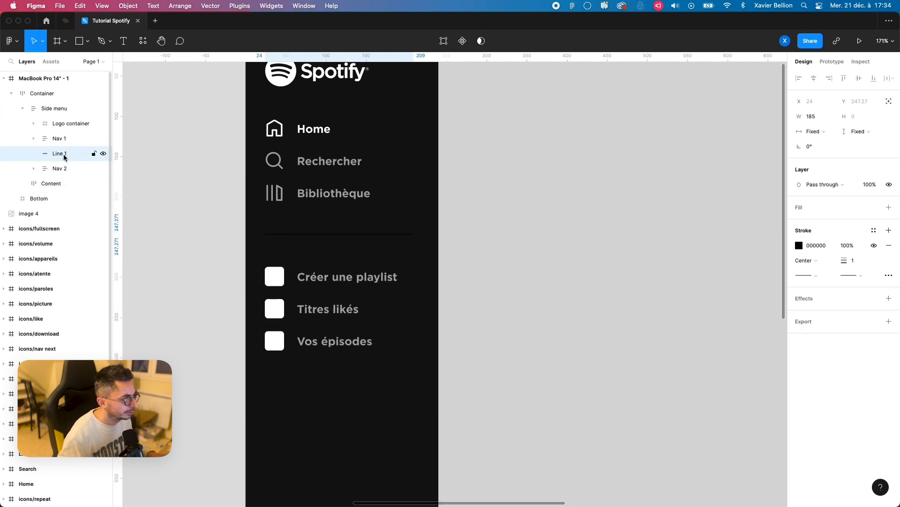
pyautogui.click(34, 168)
pyautogui.moveTo(67, 156); pyautogui.dragTo(82, 225)
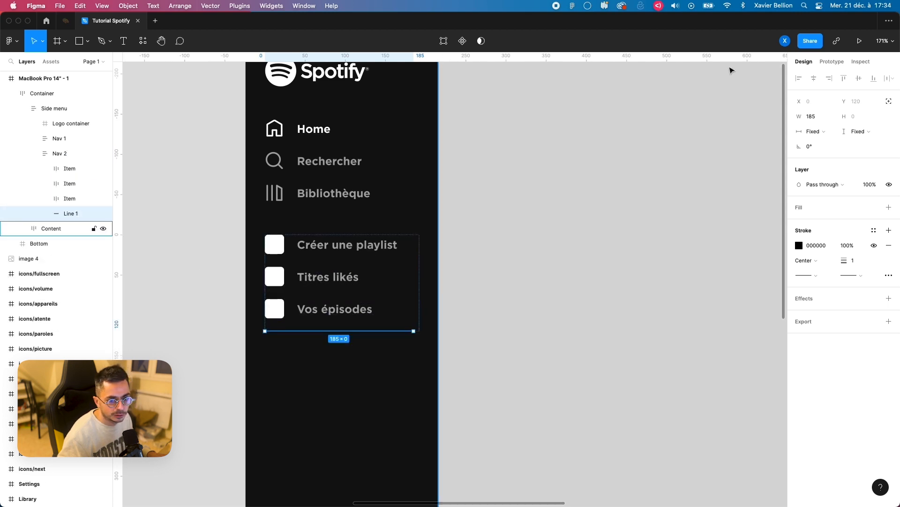
# Step: Set the divider line's width to fill its container and color its stroke 2E2E2E, sampled from the Border swatch
pyautogui.click(818, 132)
pyautogui.click(824, 142)
pyautogui.scroll(-5, 310, 300)
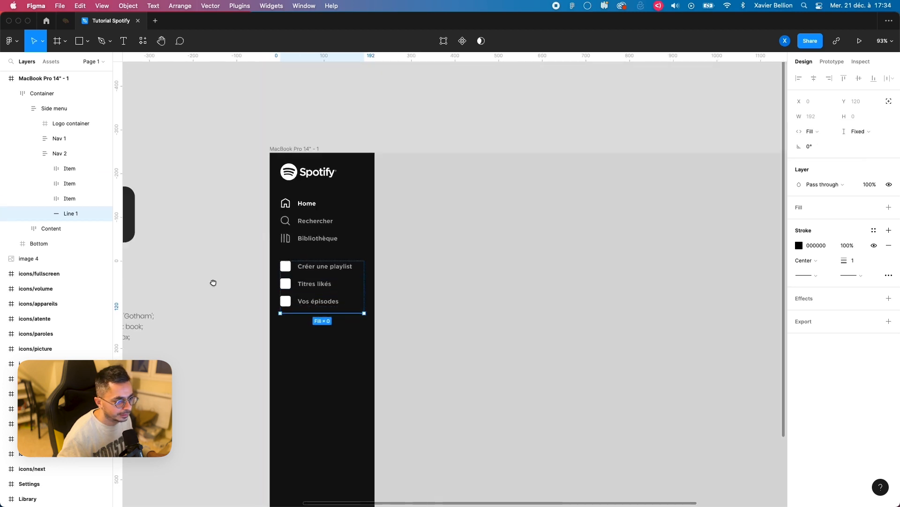
pyautogui.moveTo(213, 282); pyautogui.dragTo(468, 252)
pyautogui.click(799, 245)
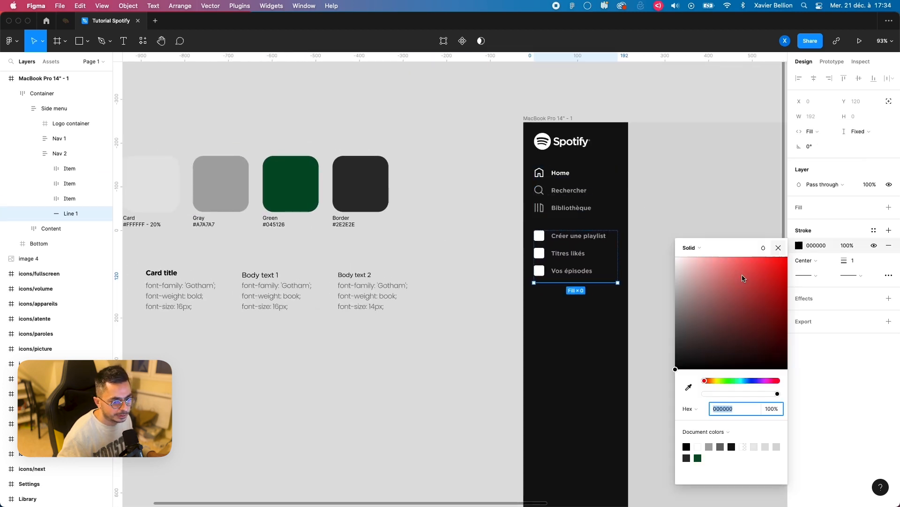
pyautogui.click(688, 387)
pyautogui.click(369, 189)
pyautogui.click(452, 225)
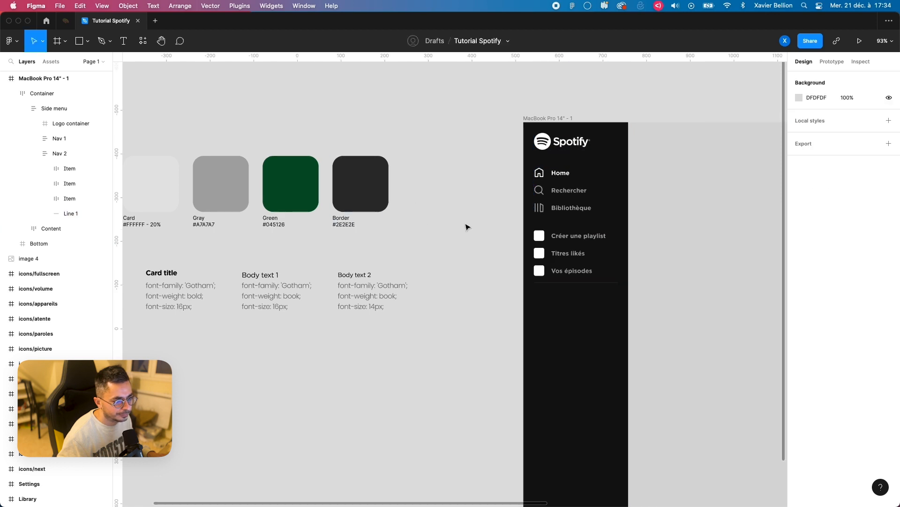
# Step: Widen the Side menu frame to 297 to test how its contents stretch
pyautogui.hscroll(5, 306, 227)
pyautogui.scroll(3, 408, 268)
pyautogui.scroll(2, 441, 248)
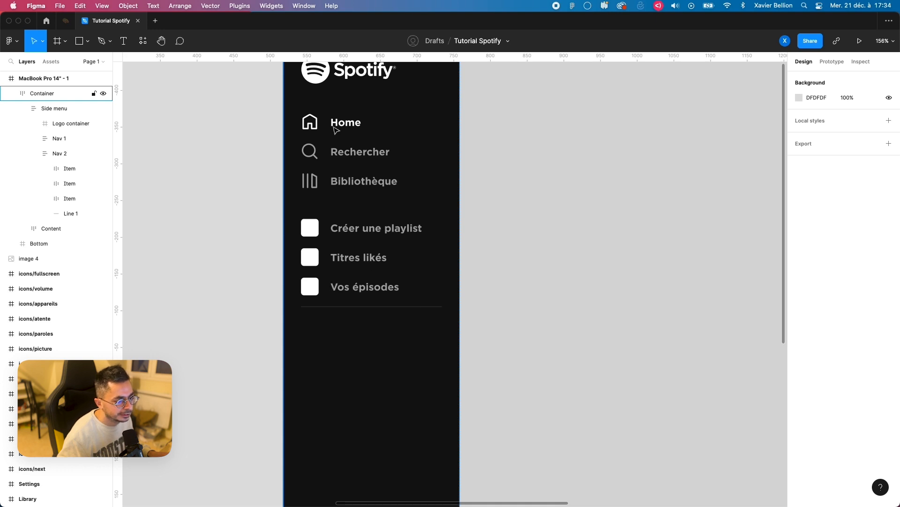
pyautogui.hscroll(2, 356, 212)
pyautogui.click(327, 203)
pyautogui.click(59, 111)
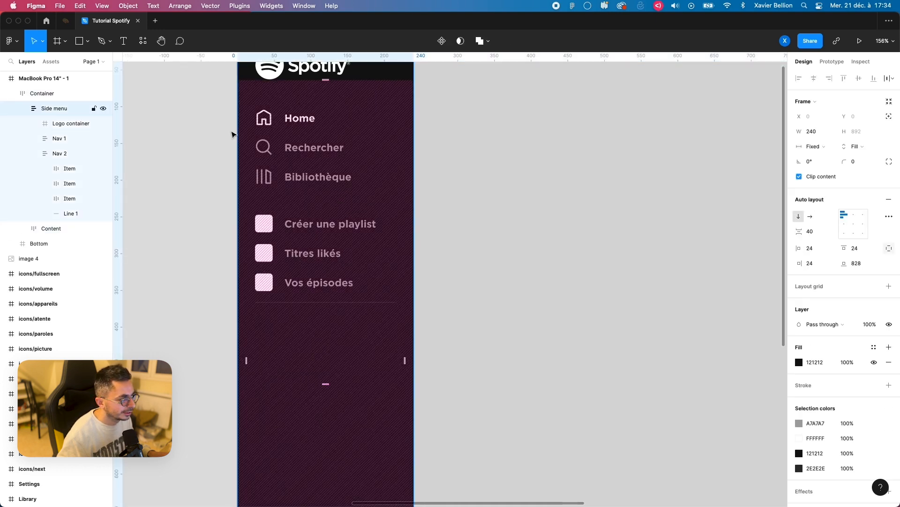
pyautogui.moveTo(418, 183); pyautogui.dragTo(453, 184)
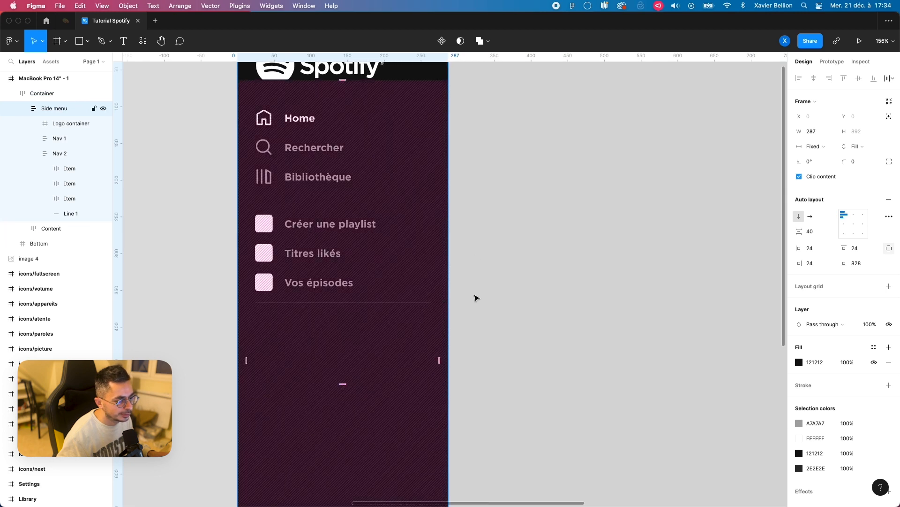
pyautogui.moveTo(448, 294)
pyautogui.mouseDown()
pyautogui.moveTo(474, 293)
pyautogui.moveTo(456, 292)
pyautogui.mouseUp()
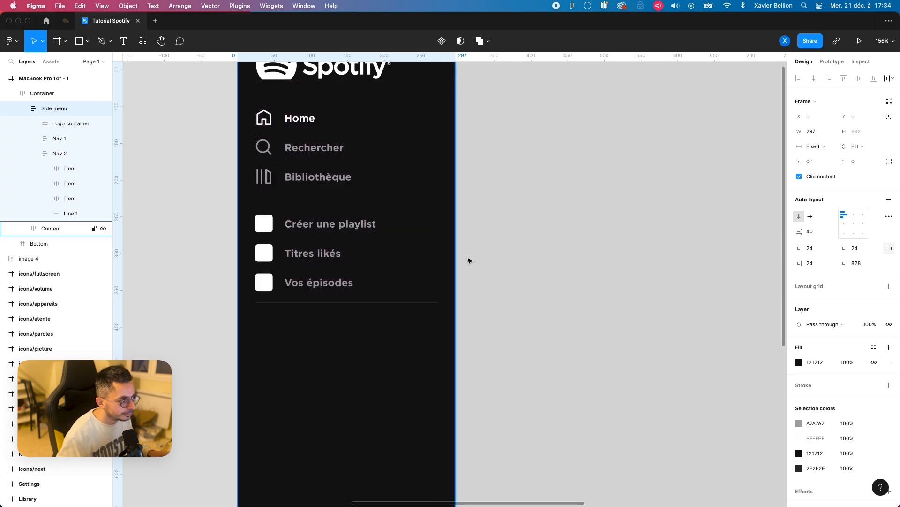
# Step: Undo the last side menu resize and set the frame's width to 240
pyautogui.press('super+z')
pyautogui.click(820, 134)
pyautogui.write('240')
pyautogui.press('Return')
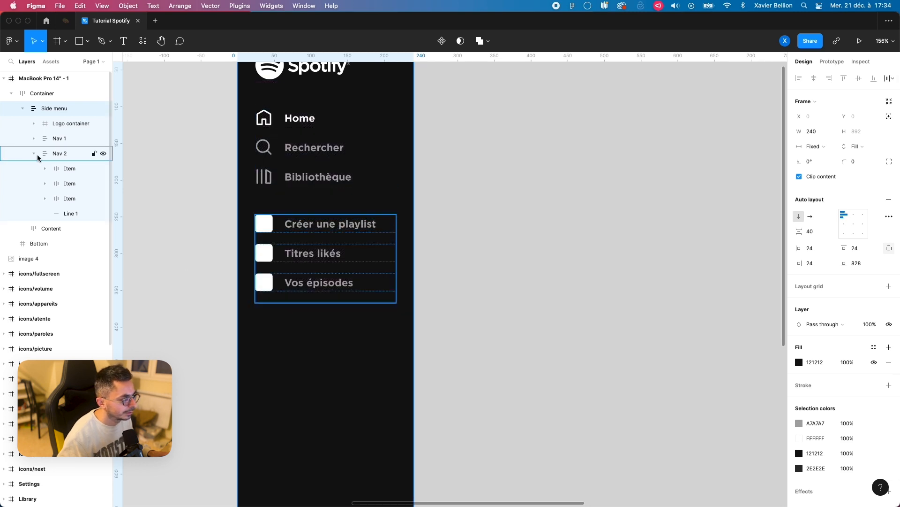
# Step: Duplicate the "Vos épisodes" item, move the copy below the divider line and delete its icon
pyautogui.click(70, 199)
pyautogui.press('super+d')
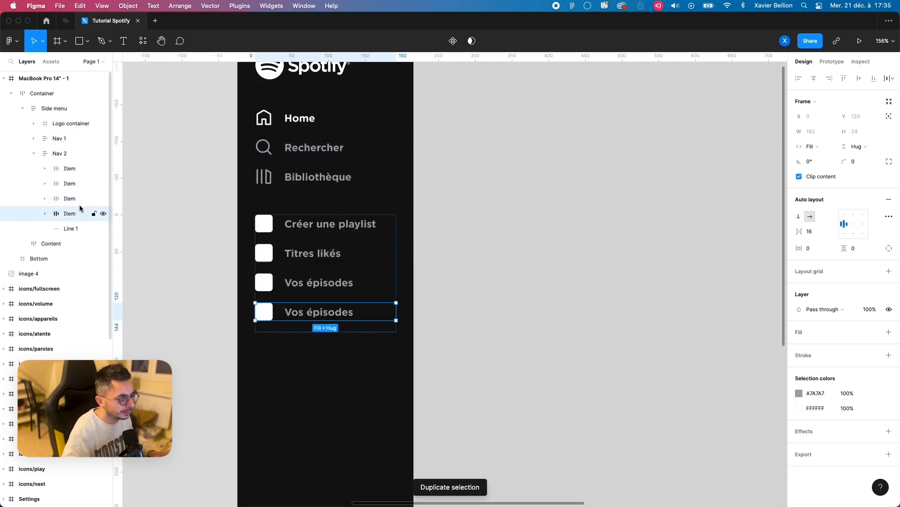
pyautogui.press('Down')
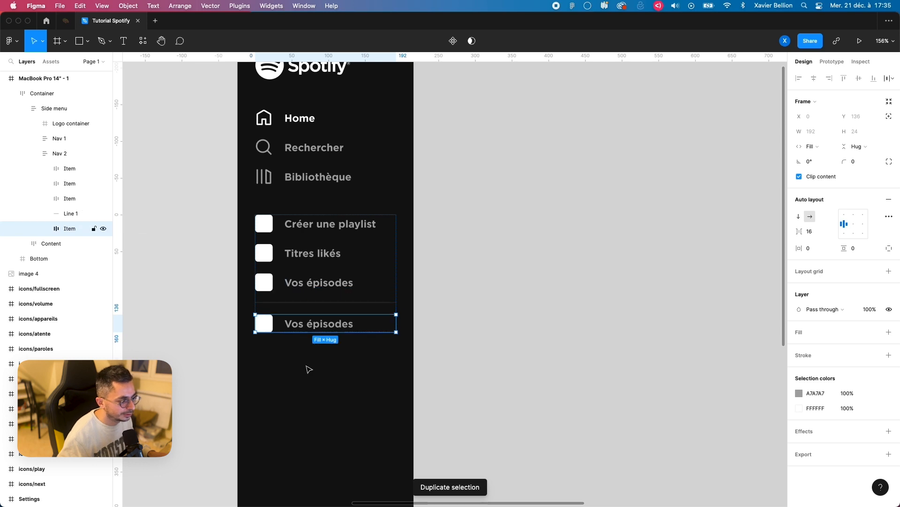
pyautogui.click(45, 228)
pyautogui.click(80, 243)
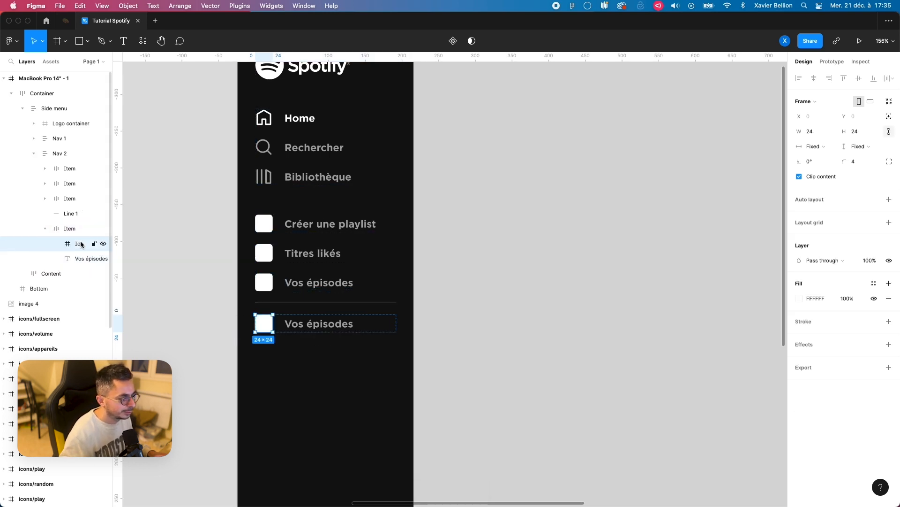
pyautogui.press('Delete')
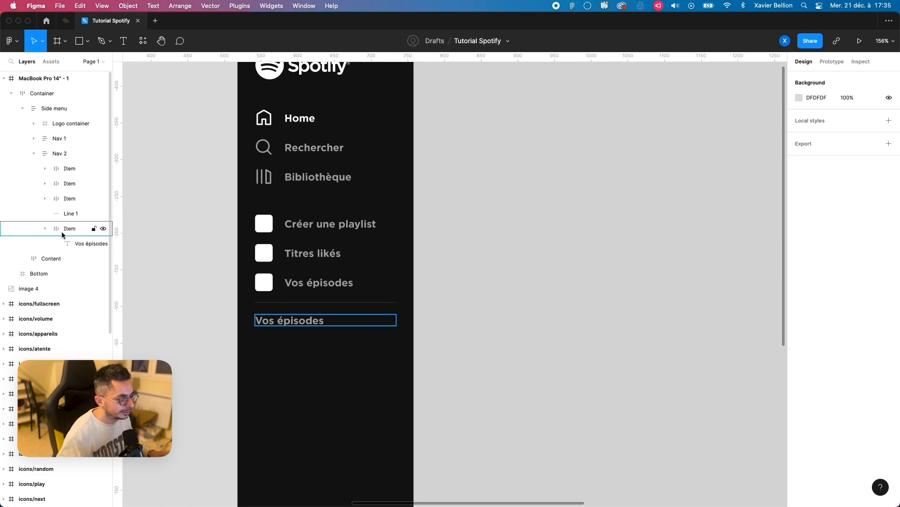
# Step: Change the label of the item below the divider to "Ma premiere playlist"
pyautogui.click(294, 324)
pyautogui.doubleClick(295, 324)
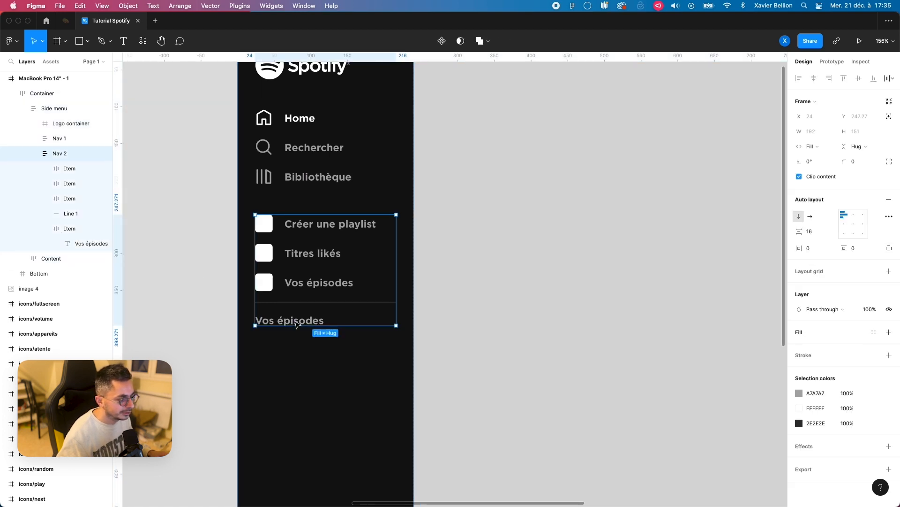
pyautogui.doubleClick(296, 324)
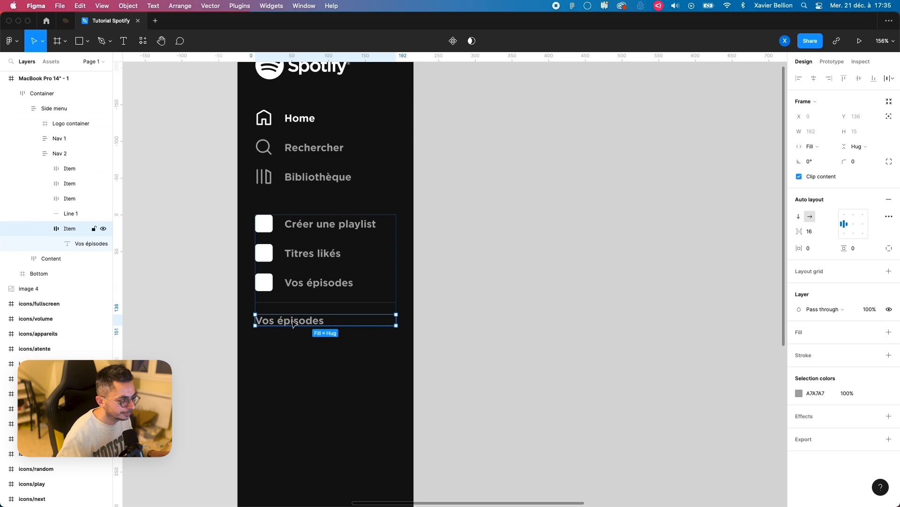
pyautogui.doubleClick(292, 325)
pyautogui.doubleClick(294, 320)
pyautogui.write('Ma premiere playlist')
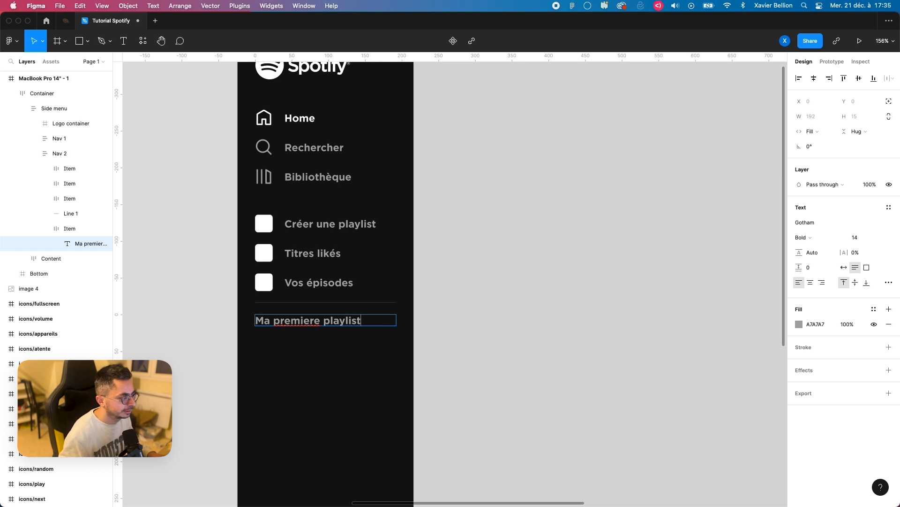
# Step: Duplicate the "Ma premiere playlist" item repeatedly to make a list of 11 playlist items below the divider
pyautogui.click(67, 228)
pyautogui.press('super+d')
pyautogui.press('super+d')
pyautogui.press('super+d')
pyautogui.press('super+d')
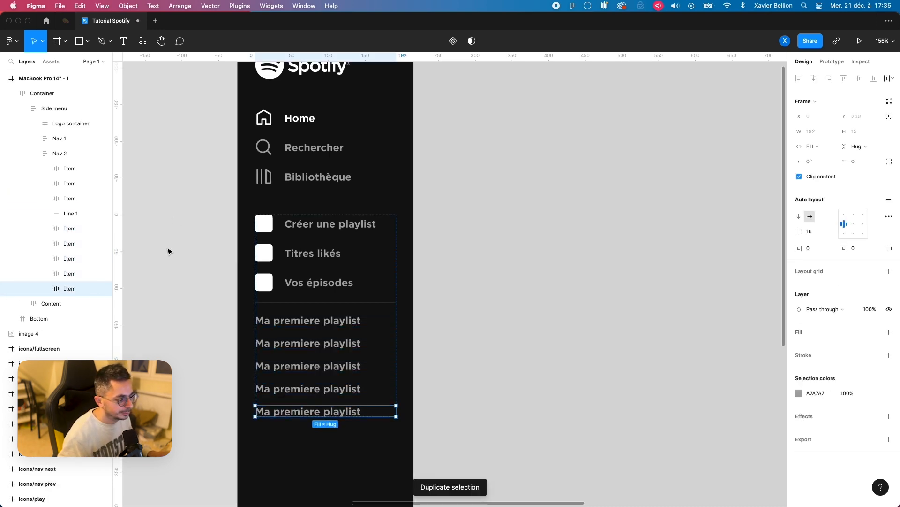
pyautogui.press('super+d')
pyautogui.press('super+d')
pyautogui.press('super+d')
pyautogui.scroll(-3, 261, 294)
pyautogui.scroll(-3, 347, 291)
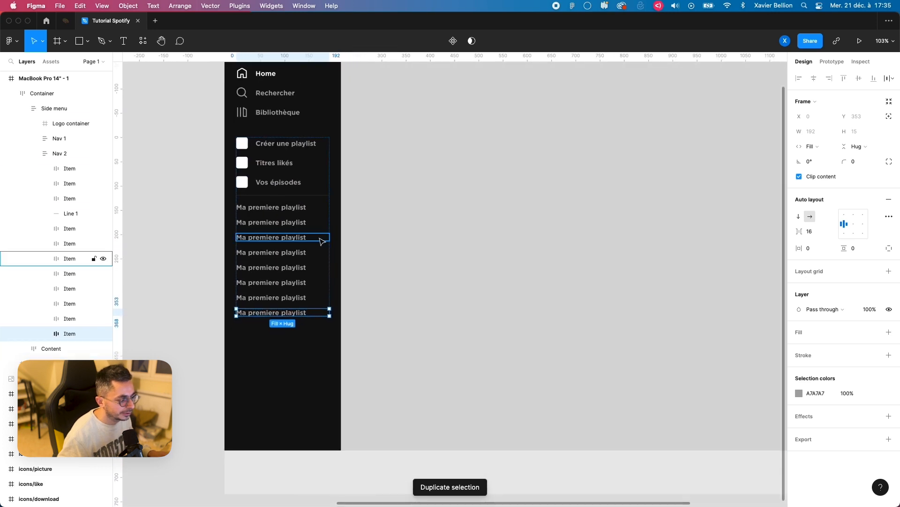
pyautogui.press('super+d')
pyautogui.press('super+d')
pyautogui.press('super+d')
pyautogui.scroll(-1, 185, 300)
pyautogui.click(183, 291)
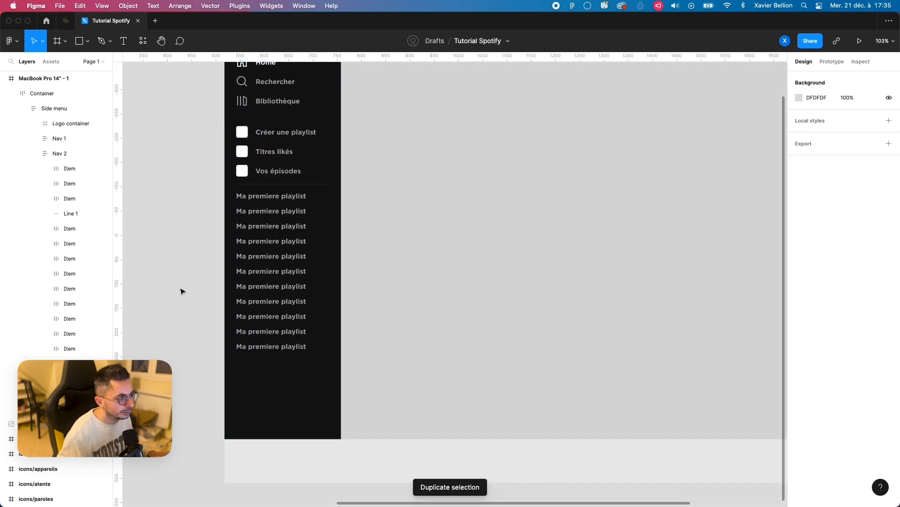
pyautogui.scroll(3, 183, 291)
pyautogui.hscroll(1, 183, 292)
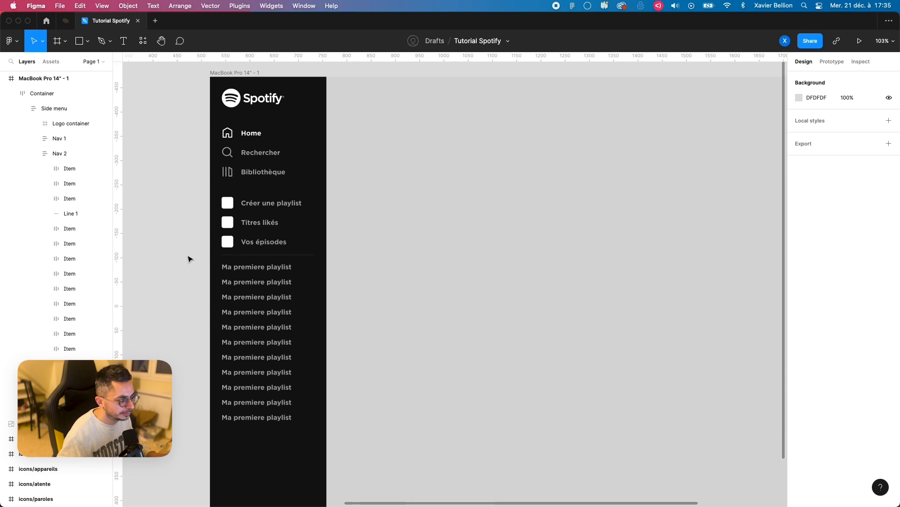
pyautogui.scroll(1, 187, 258)
pyautogui.scroll(-2, 55, 94)
pyautogui.click(54, 156)
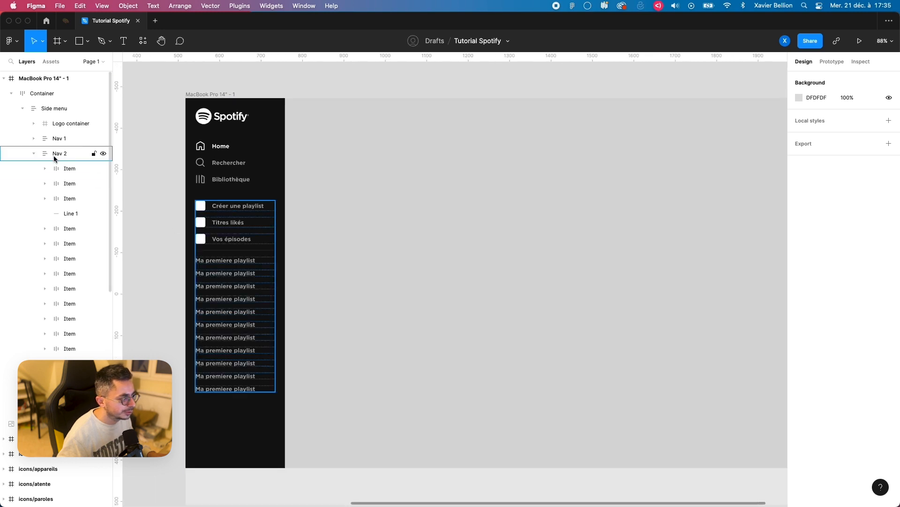
pyautogui.click(45, 183)
pyautogui.click(254, 303)
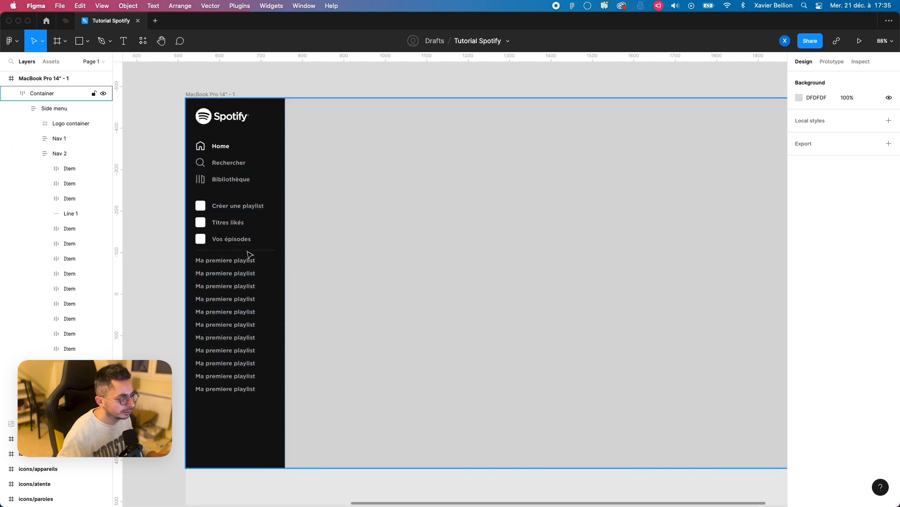
# Step: Try moving the Nav 2 group above Nav 1 in the side menu and restore the original order
pyautogui.click(219, 269)
pyautogui.click(219, 269)
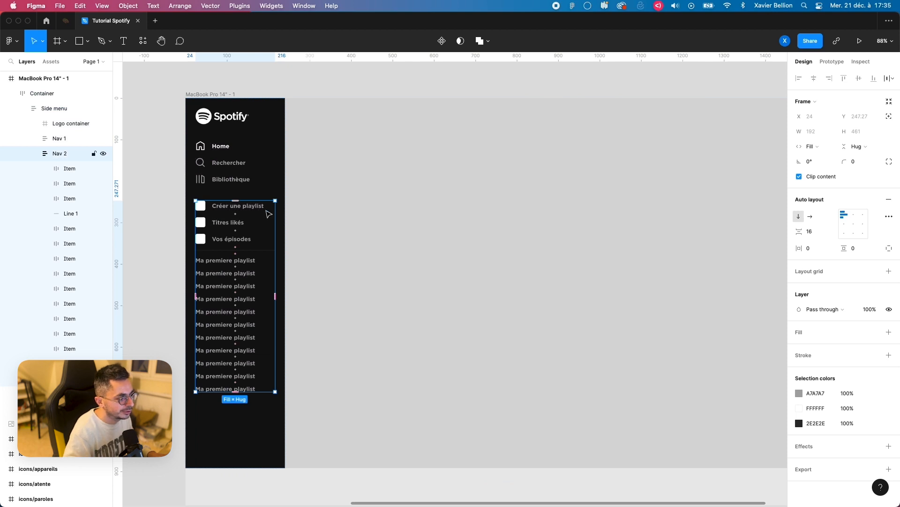
pyautogui.press('Up')
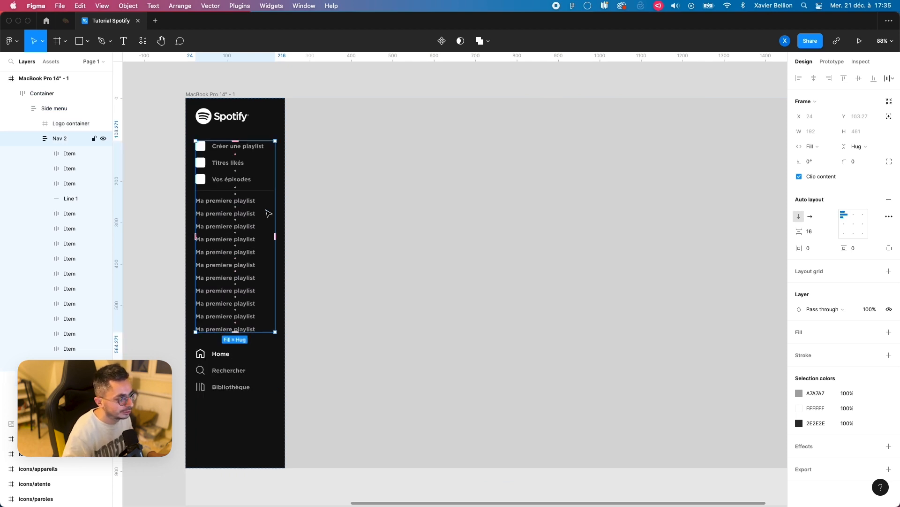
pyautogui.press('Down')
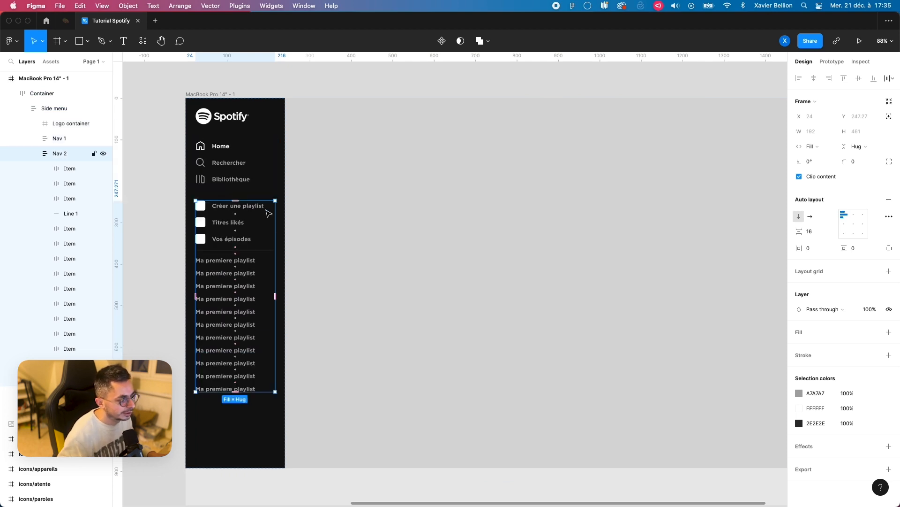
# Step: Wrap all the "Ma premiere playlist" items below the divider in a vertical auto layout frame and rename it "Playlist"
pyautogui.click(240, 262)
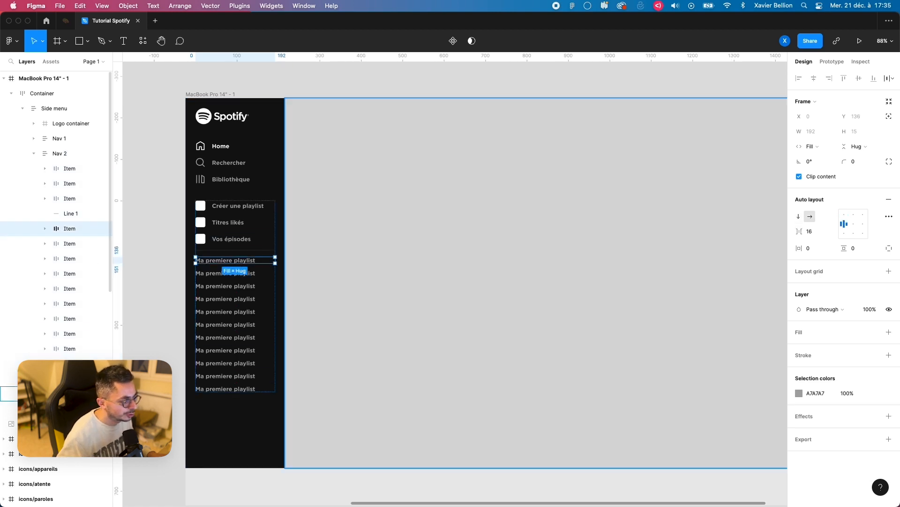
pyautogui.keyDown('shift'); pyautogui.click(71, 379); pyautogui.keyUp('shift')
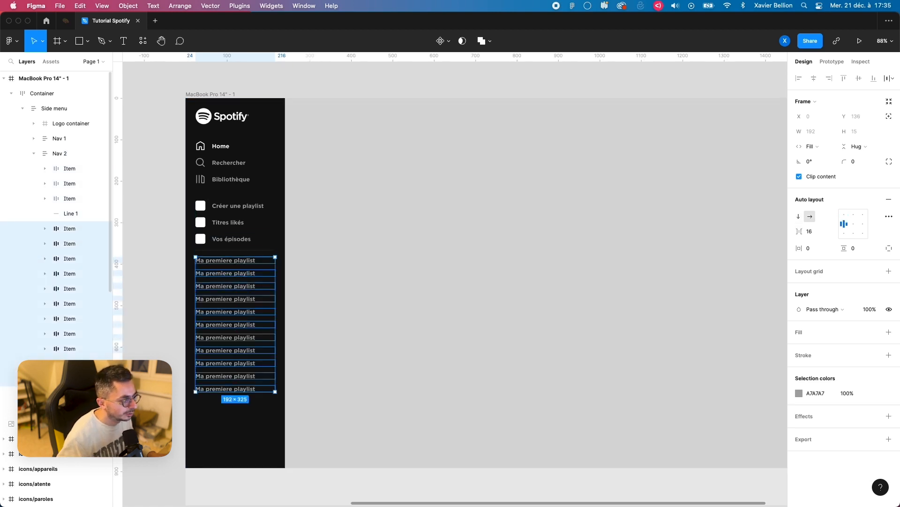
pyautogui.hotkey('shift', 'a')
pyautogui.doubleClick(71, 230)
pyautogui.write('Playlist')
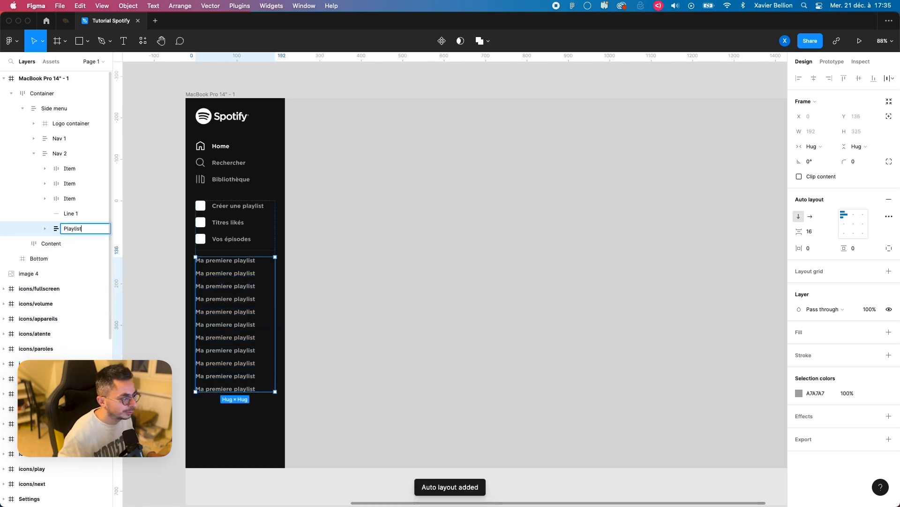
pyautogui.press('Return')
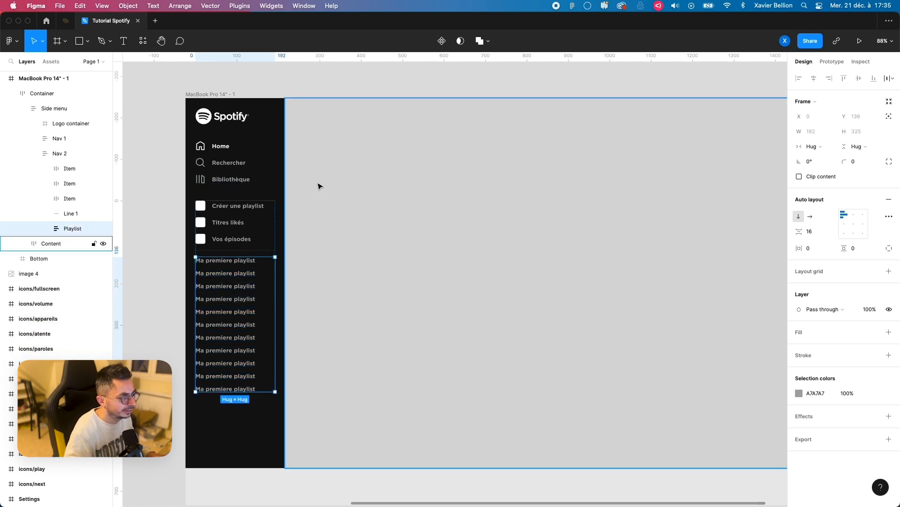
# Step: Try moving the Playlist frame up among the Nav 2 items and return it to its place below the divider
pyautogui.press('Up')
pyautogui.press('Up')
pyautogui.press('Up')
pyautogui.press('Up')
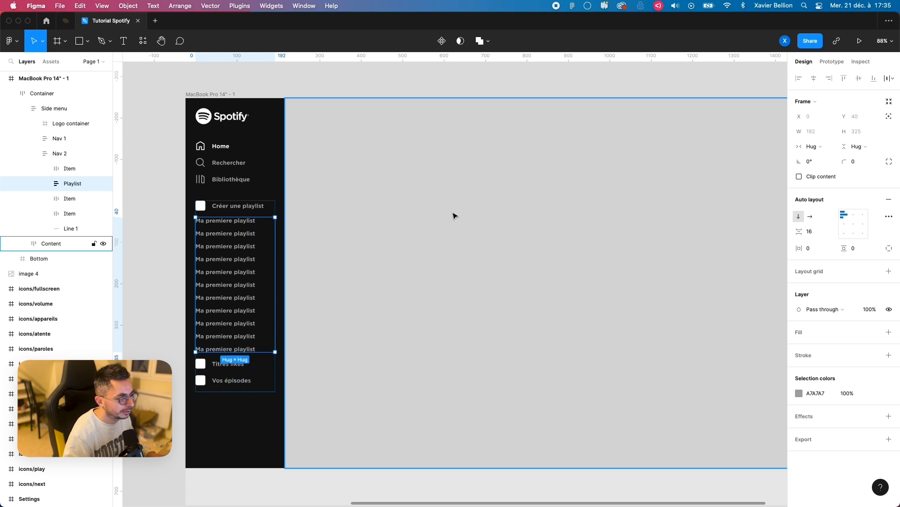
pyautogui.press('Down')
pyautogui.press('Down')
pyautogui.press('Down')
pyautogui.press('Down')
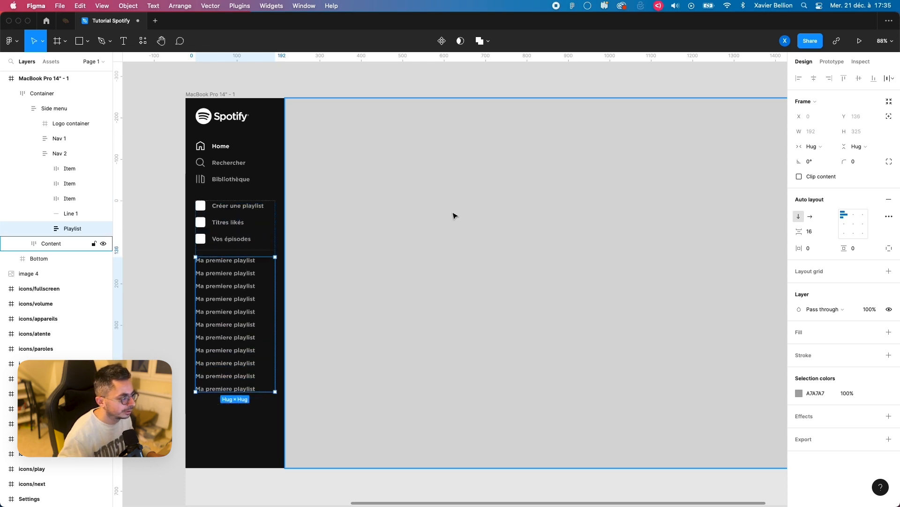
# Step: Wrap the three items above the divider in Nav 2 in an auto layout frame and rename it "Nav links"
pyautogui.click(69, 198)
pyautogui.keyDown('shift'); pyautogui.click(68, 169); pyautogui.keyUp('shift')
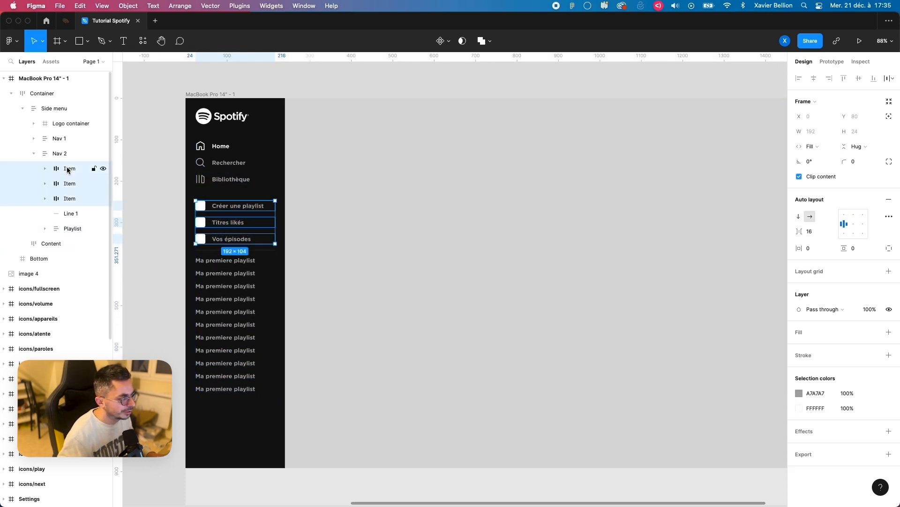
pyautogui.hotkey('shift', 'a')
pyautogui.press('super+r')
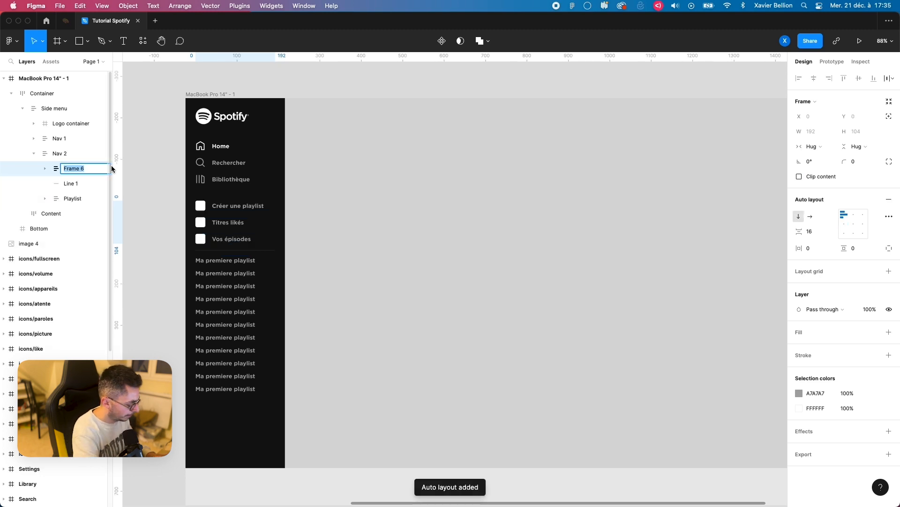
pyautogui.write('Nav l')
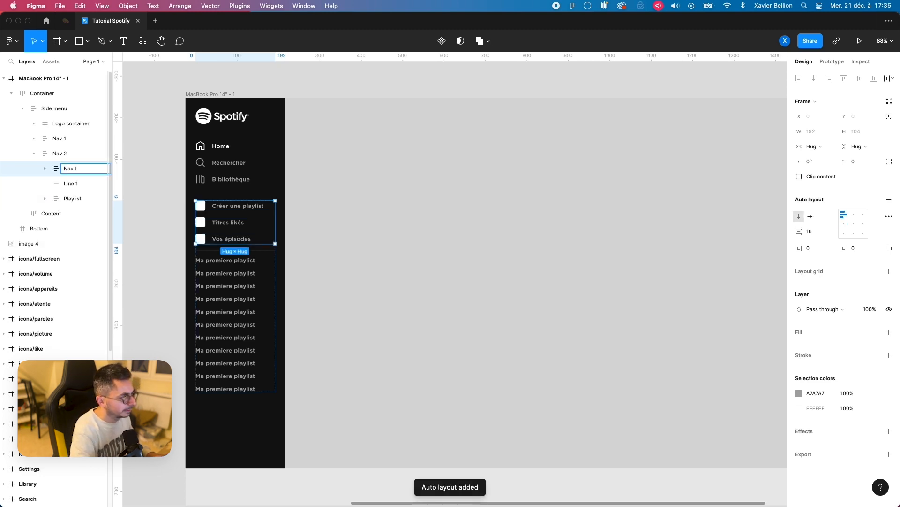
pyautogui.write('inks')
pyautogui.press('Return')
# Step: Try moving the Playlist frame above the divider line, put it back below the line and clear the selection
pyautogui.click(219, 320)
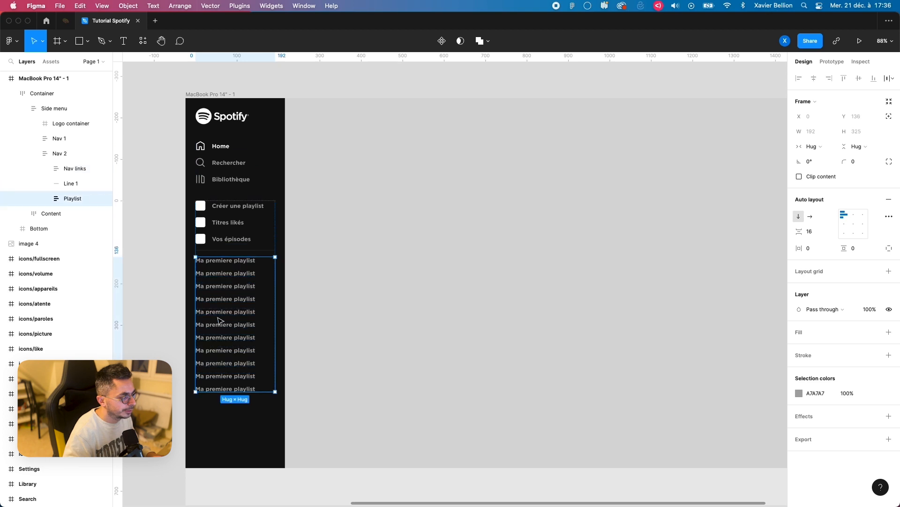
pyautogui.press('Up')
pyautogui.press('Up')
pyautogui.press('Down')
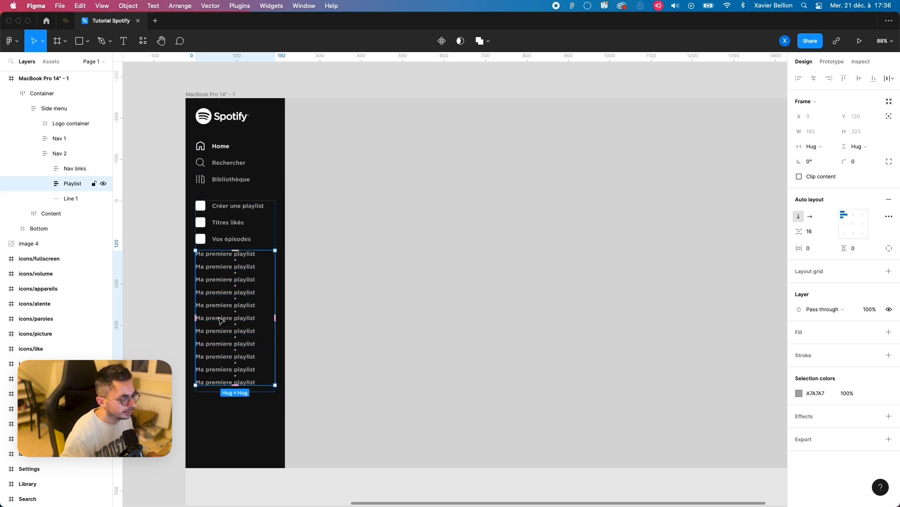
pyautogui.press('Down')
pyautogui.click(150, 244)
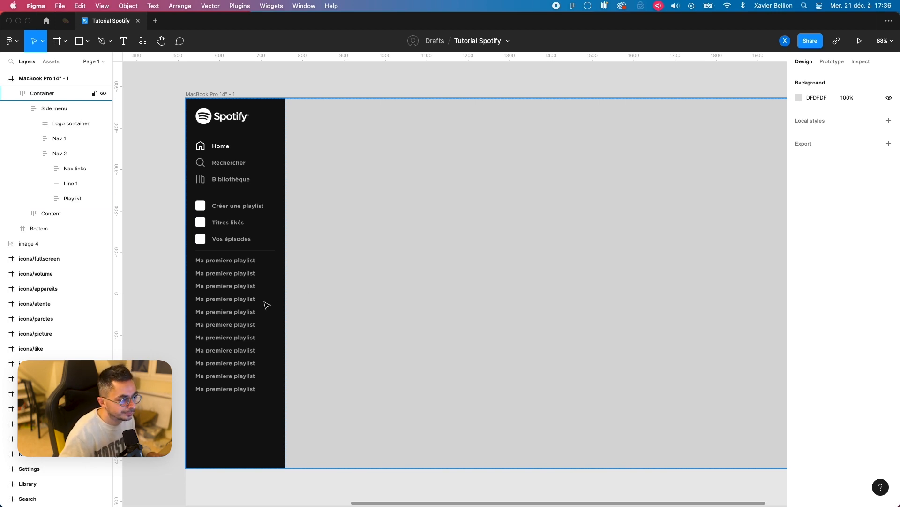
# Step: Collapse the Side menu layers and change the Content frame's fill to a linear gradient
pyautogui.click(360, 176)
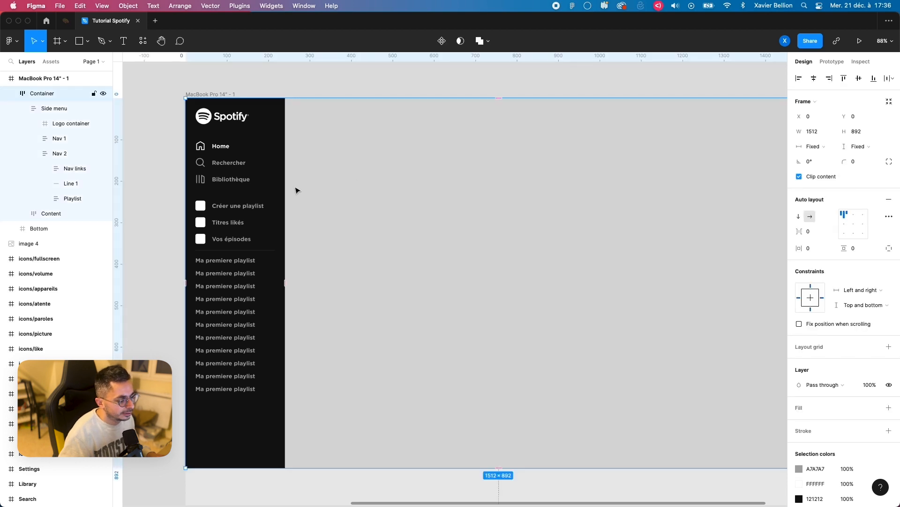
pyautogui.click(432, 240)
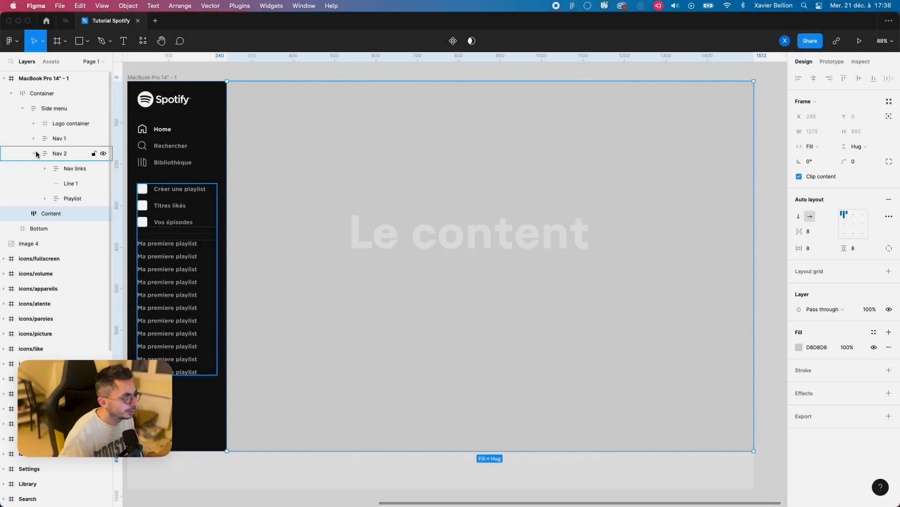
pyautogui.click(34, 153)
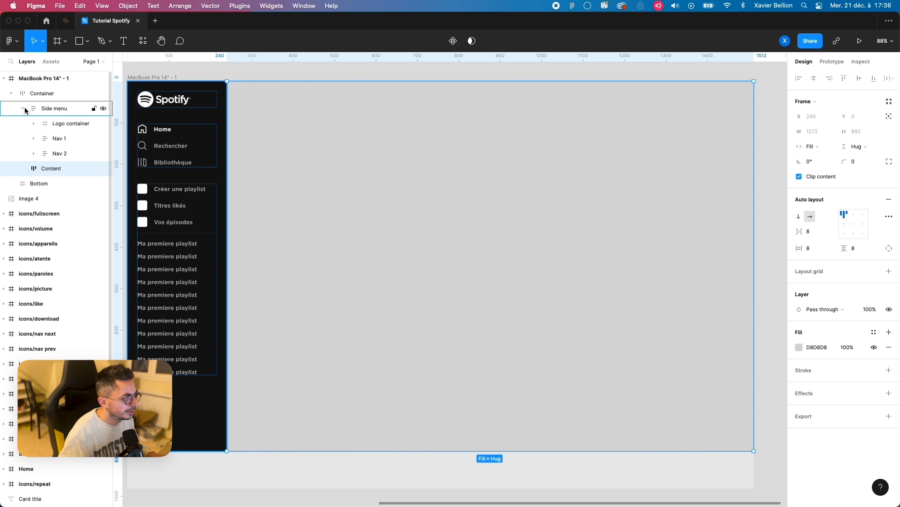
pyautogui.click(23, 108)
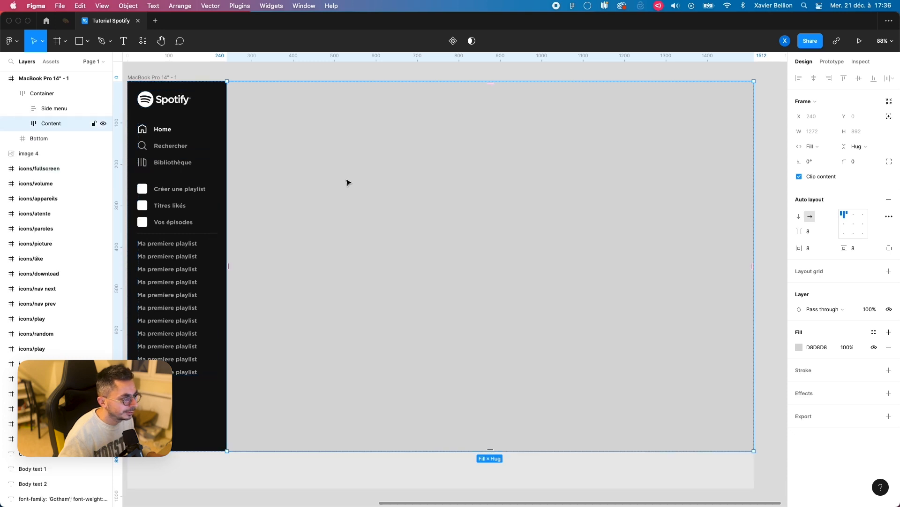
pyautogui.hscroll(-1, 340, 183)
pyautogui.click(800, 348)
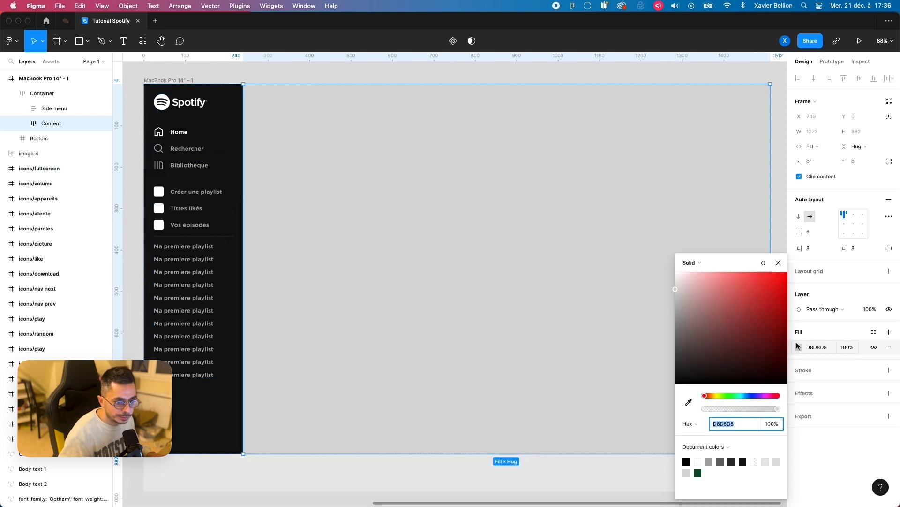
pyautogui.click(689, 262)
pyautogui.click(702, 274)
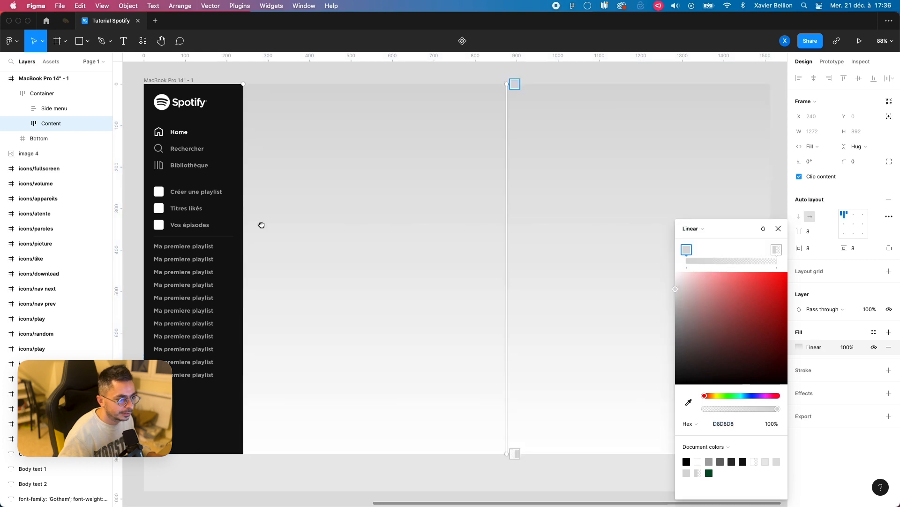
# Step: Sample the Green swatch (#045126) for the gradient's start color and the Background swatch (#121212) for its end color
pyautogui.hscroll(-10, 261, 227)
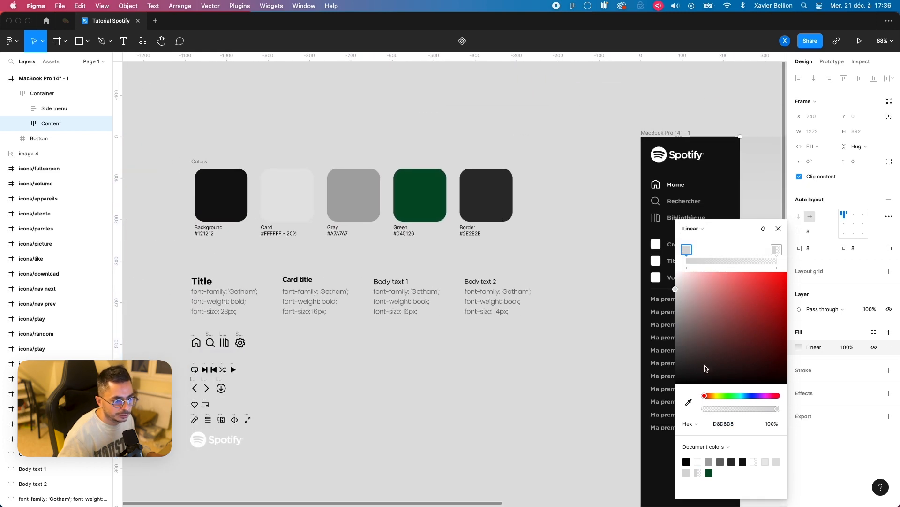
pyautogui.click(691, 402)
pyautogui.click(446, 202)
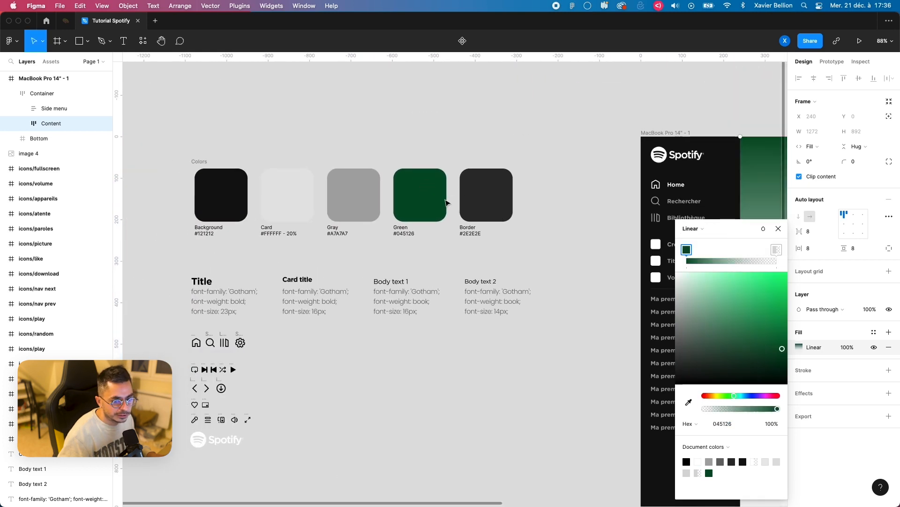
pyautogui.click(776, 250)
pyautogui.click(688, 402)
pyautogui.click(244, 196)
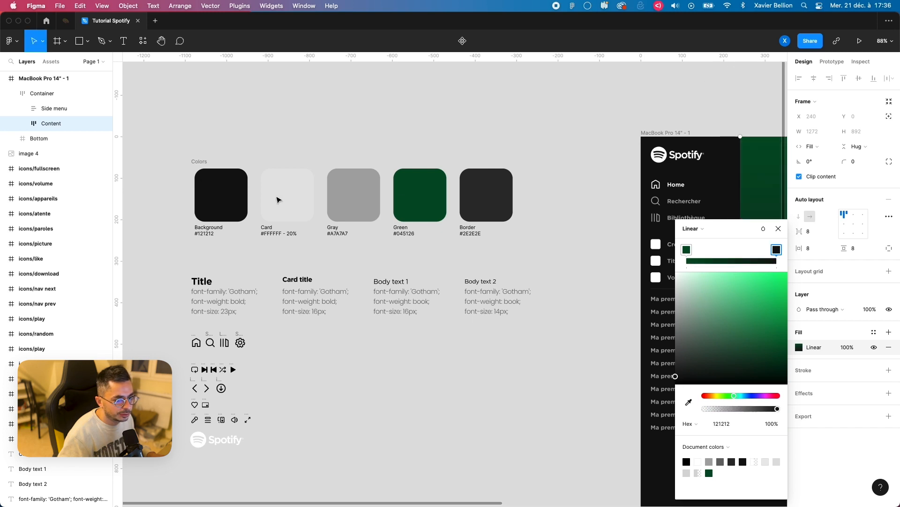
# Step: Shift the gradient's dark stop toward the green one, to about a quarter of the Content frame's height
pyautogui.hscroll(10, 544, 137)
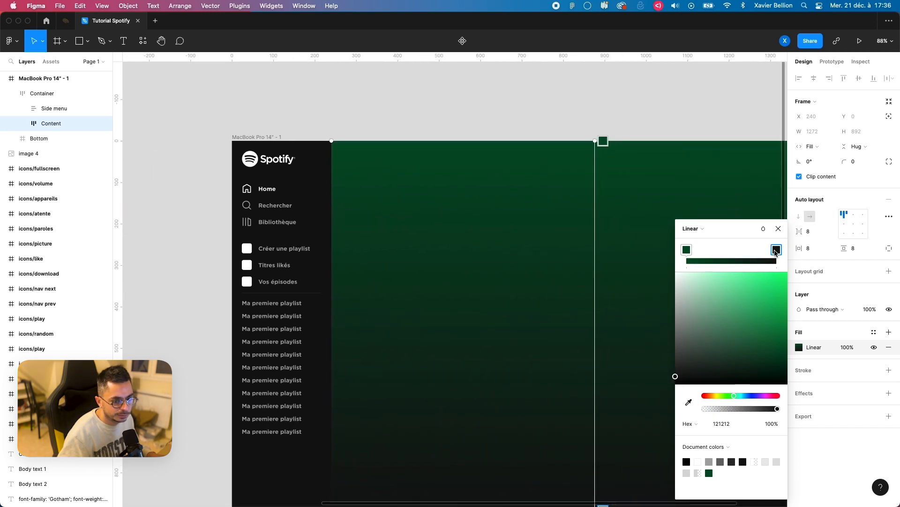
pyautogui.moveTo(777, 251); pyautogui.dragTo(708, 254)
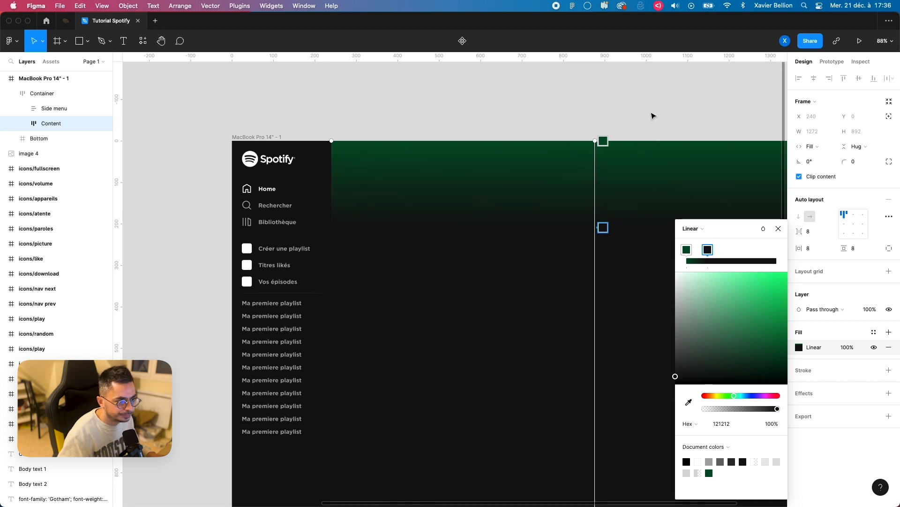
pyautogui.click(651, 114)
pyautogui.hscroll(5, 470, 229)
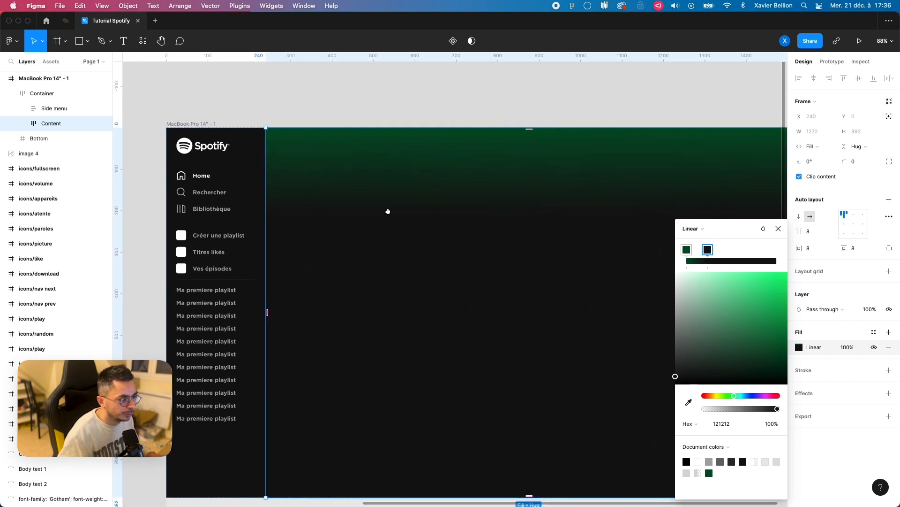
pyautogui.click(778, 228)
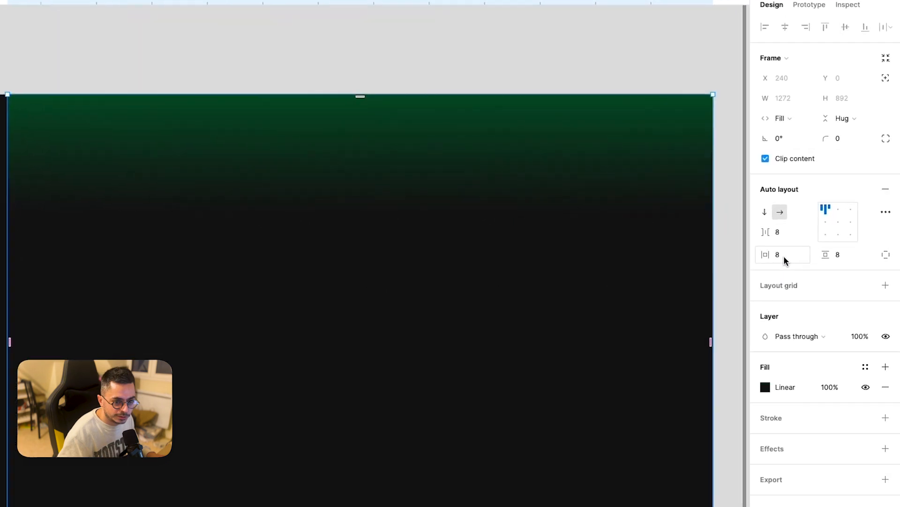
# Step: Set the Content frame's auto layout padding to 32 horizontally and 16 vertically
pyautogui.click(731, 265)
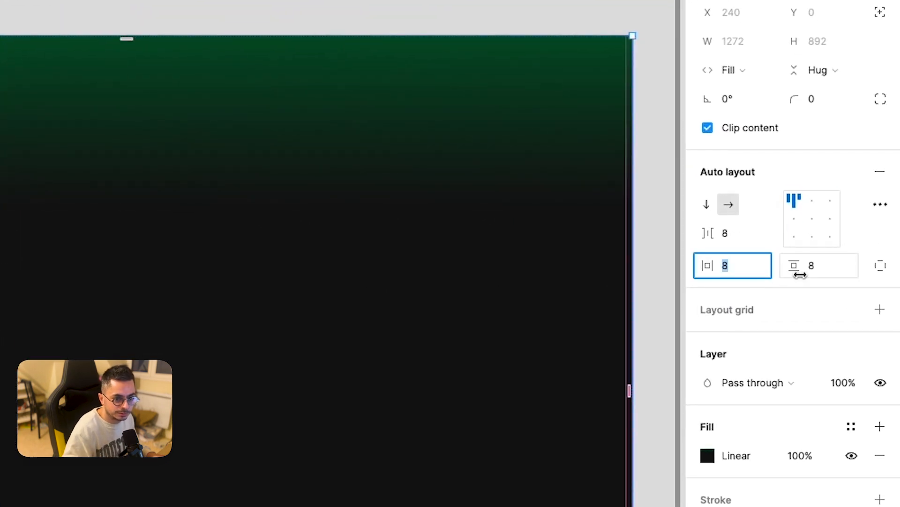
pyautogui.click(838, 268)
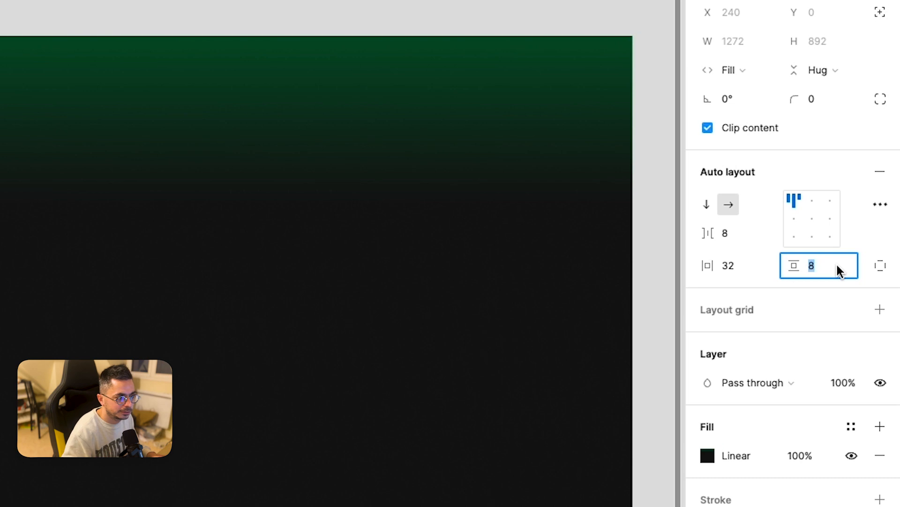
pyautogui.write('16')
pyautogui.press('Return')
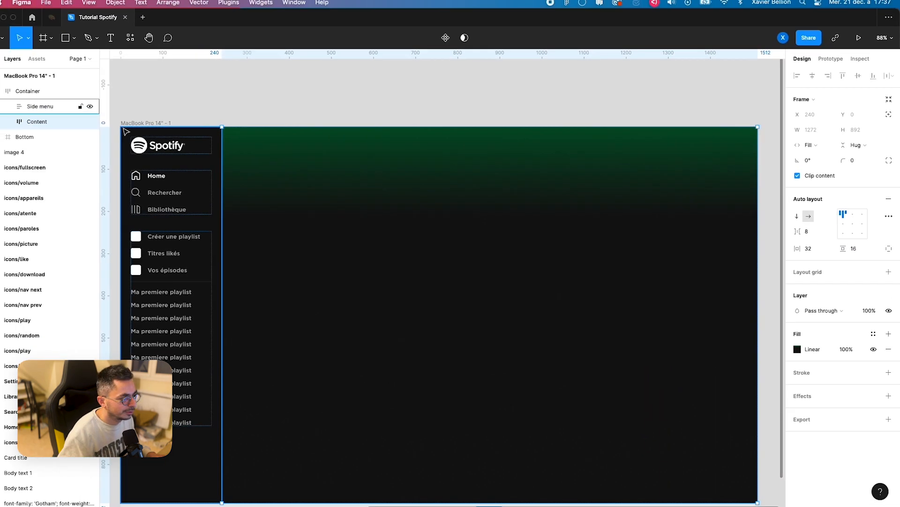
# Step: Draw a frame about 129 × 61 in the upper-left corner of the Content frame and set Content's vertical resizing to Fill container
pyautogui.press('f')
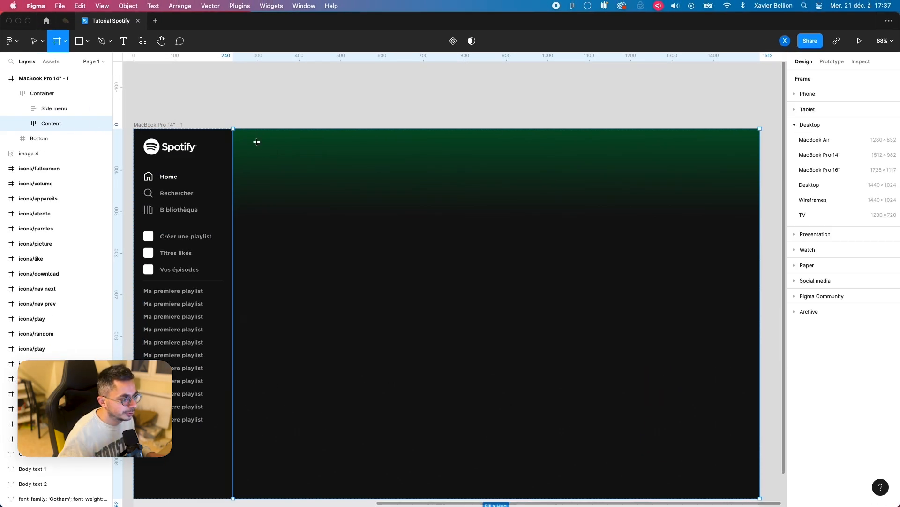
pyautogui.moveTo(235, 134); pyautogui.dragTo(289, 159)
pyautogui.click(356, 145)
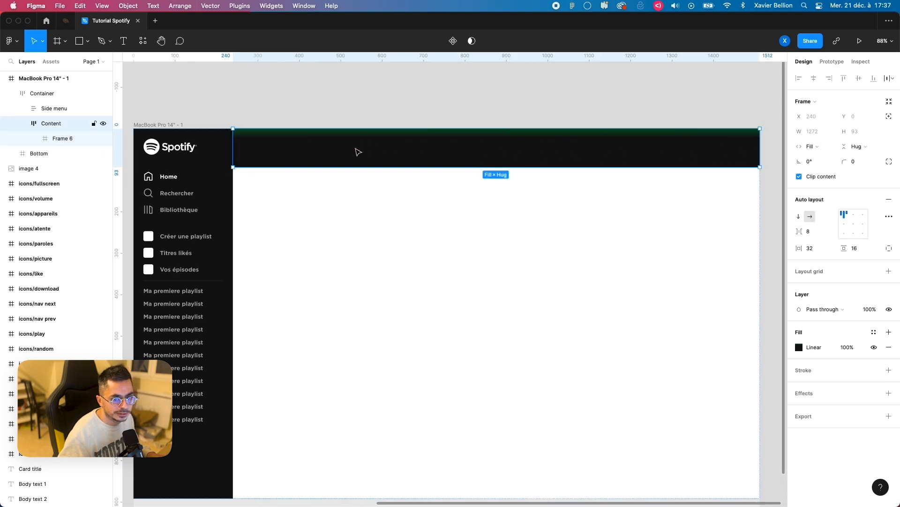
pyautogui.click(862, 146)
pyautogui.click(865, 157)
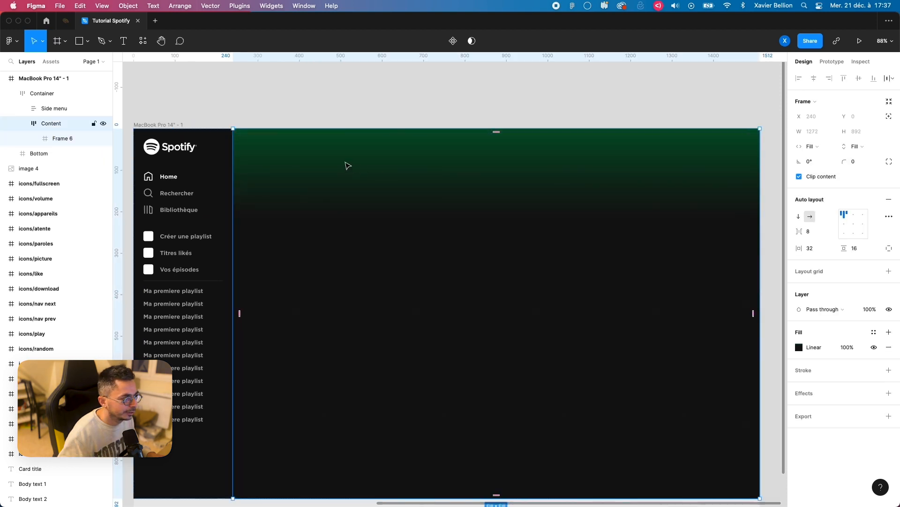
# Step: Set the horizontal resizing of the new frame inside Content to Fill container
pyautogui.click(61, 139)
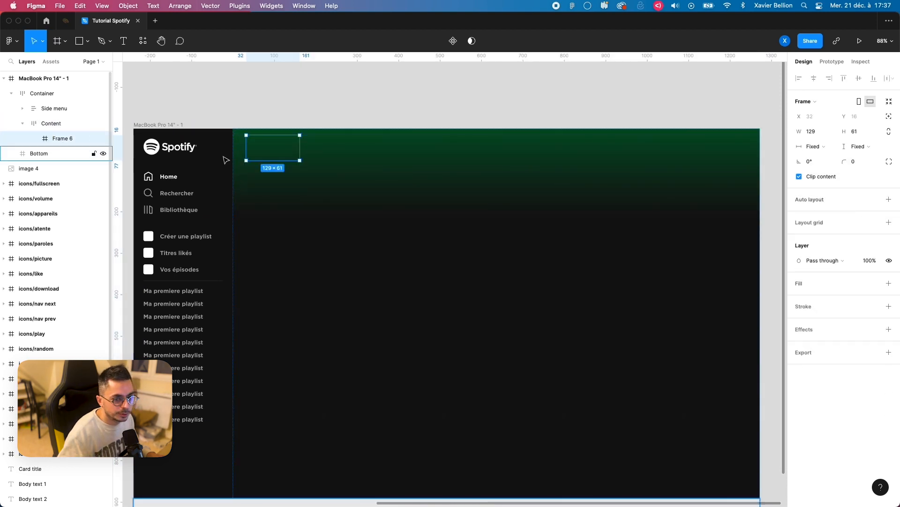
pyautogui.click(826, 147)
pyautogui.click(825, 158)
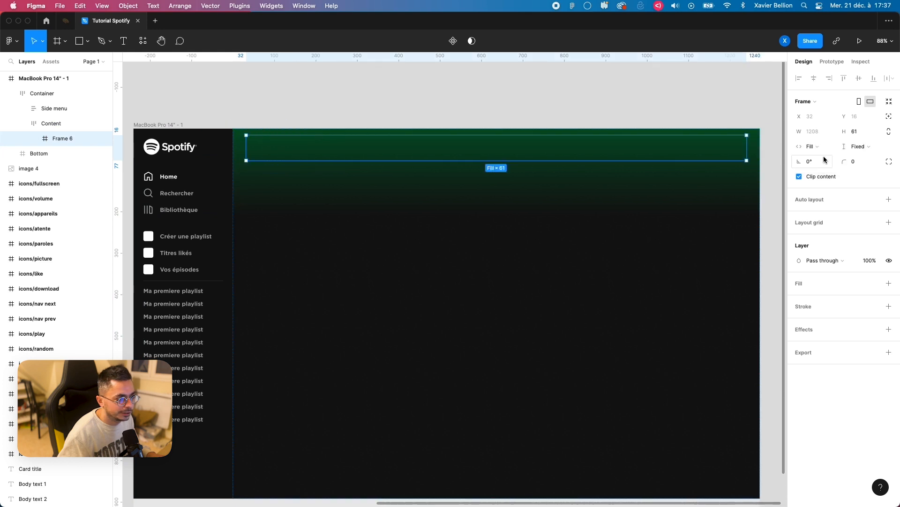
# Step: Rename the new frame inside Content to Top and add auto layout to it
pyautogui.scroll(-2, 369, 166)
pyautogui.hscroll(2, 369, 165)
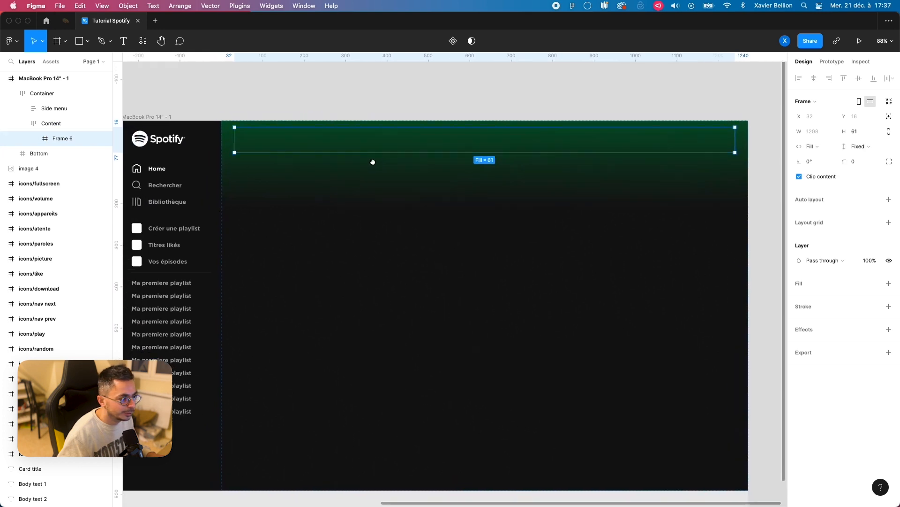
pyautogui.doubleClick(60, 138)
pyautogui.write('Top')
pyautogui.press('Return')
pyautogui.hotkey('shift', 'a')
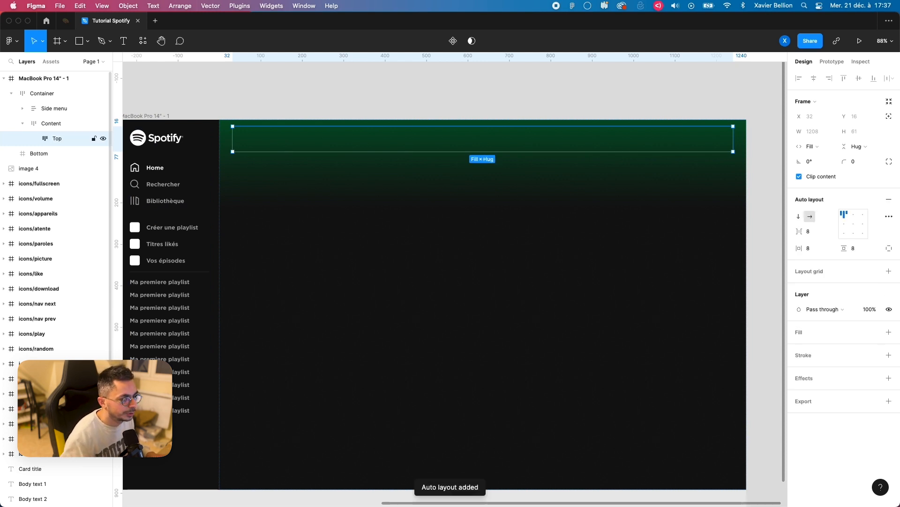
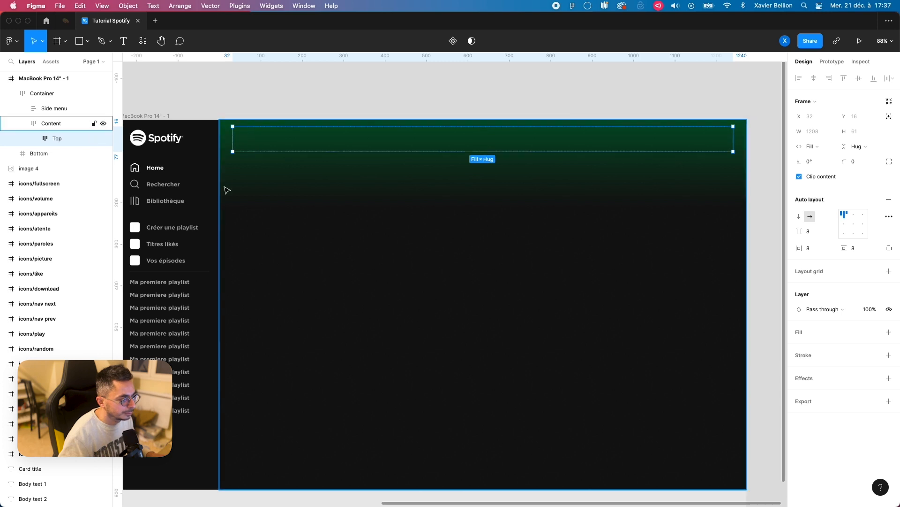
# Step: Copy the icons/nav prev icon from the icon set and paste it into the Top frame inside Content
pyautogui.hscroll(-10, 225, 187)
pyautogui.scroll(-2, 400, 280)
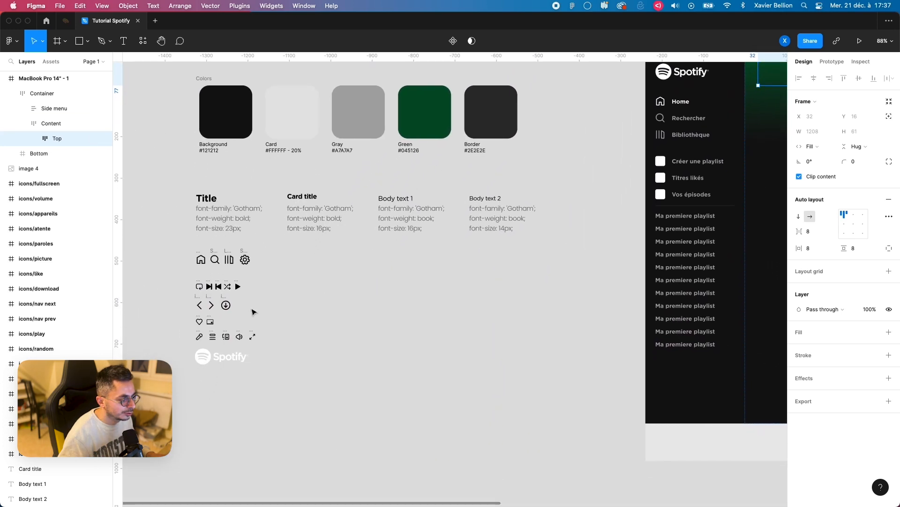
pyautogui.scroll(5, 205, 311)
pyautogui.click(196, 301)
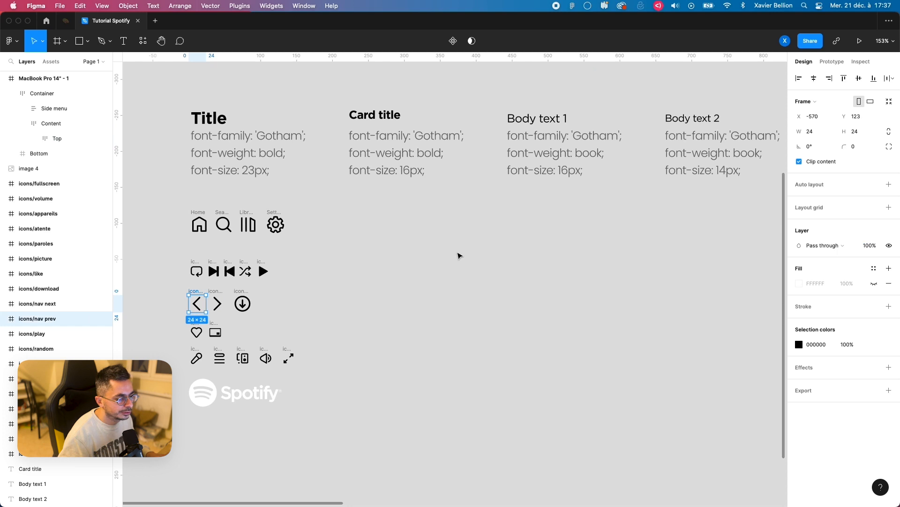
pyautogui.scroll(-4, 459, 255)
pyautogui.moveTo(584, 243); pyautogui.dragTo(181, 393)
pyautogui.moveTo(526, 233); pyautogui.dragTo(317, 279)
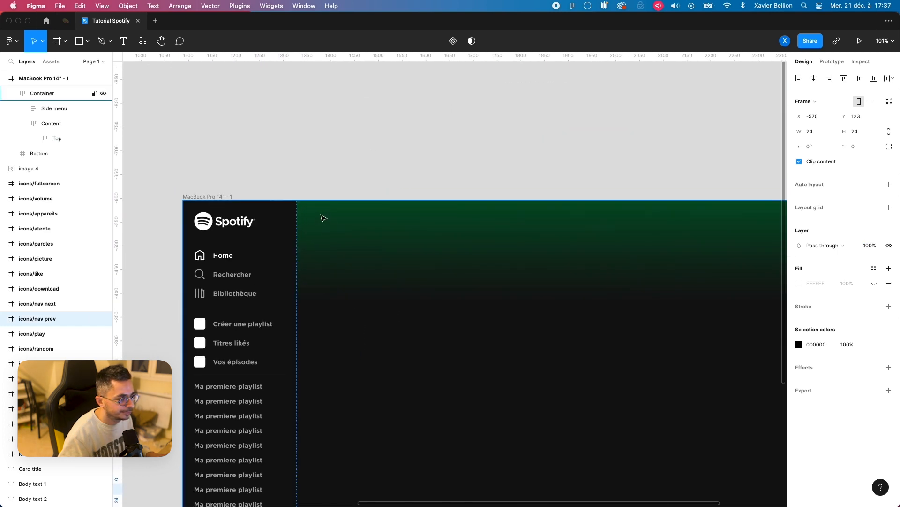
pyautogui.doubleClick(321, 217)
pyautogui.click(324, 218)
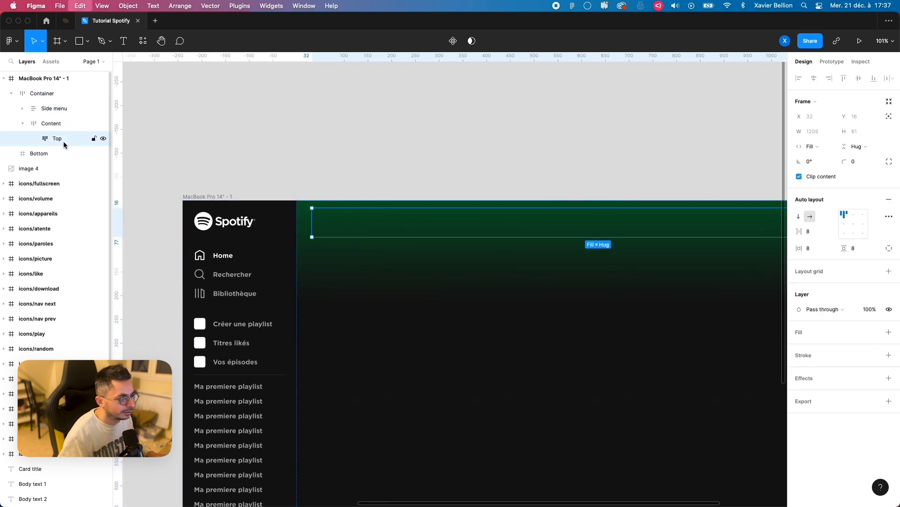
pyautogui.press('super+v')
pyautogui.scroll(3, 328, 223)
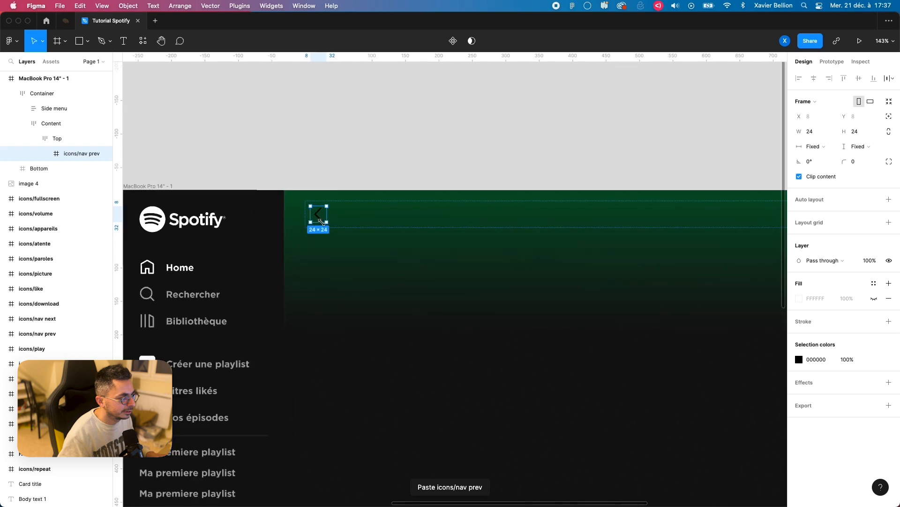
# Step: Set the Top frame's auto layout padding to 0 horizontally and vertically
pyautogui.click(60, 140)
pyautogui.click(69, 153)
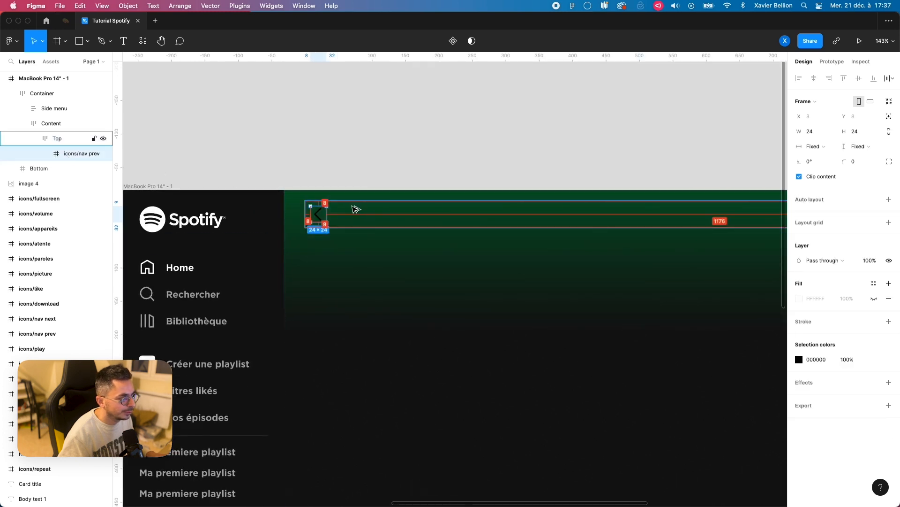
pyautogui.click(75, 141)
pyautogui.click(819, 249)
pyautogui.write('0')
pyautogui.press('Return')
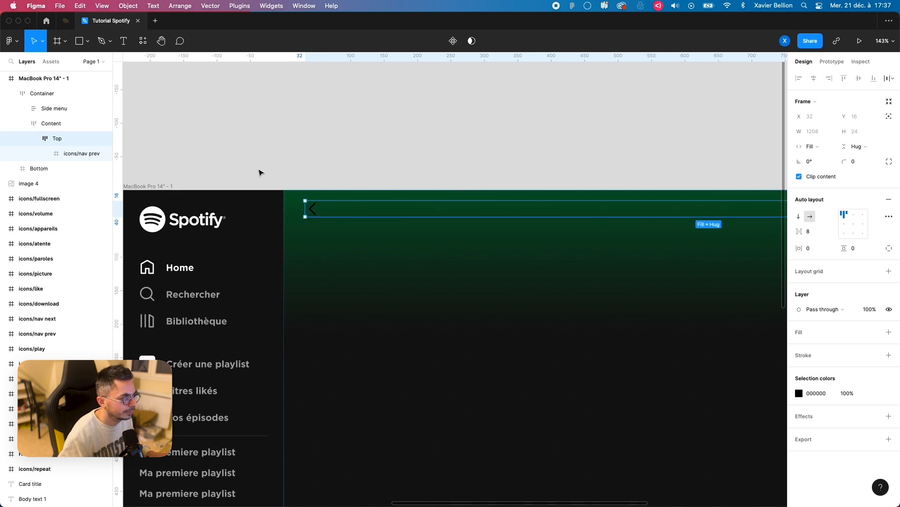
# Step: Show the hidden fill of the icons/nav prev frame inside Top and set its colour to black 000000
pyautogui.click(68, 158)
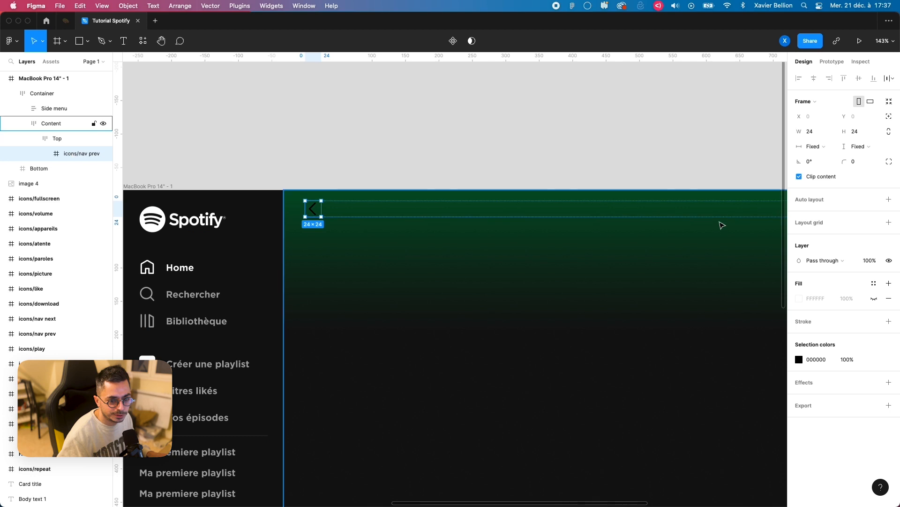
pyautogui.click(876, 299)
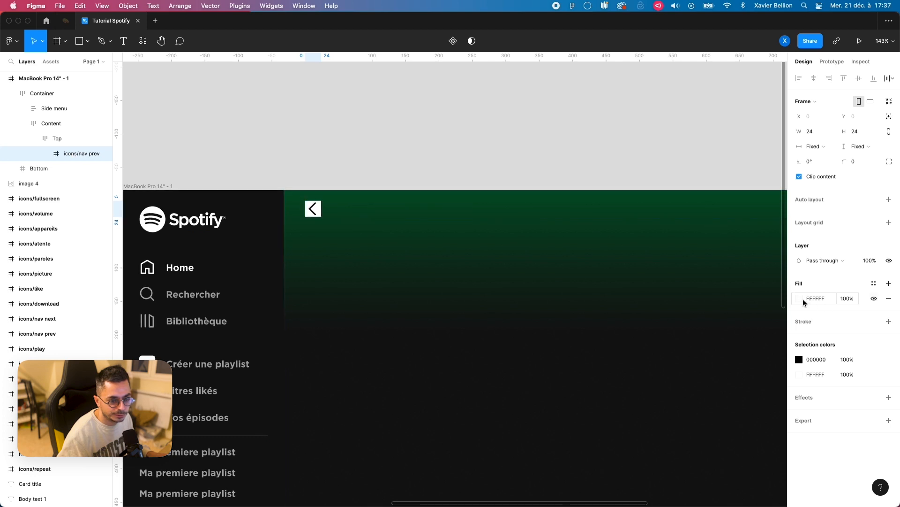
pyautogui.click(800, 300)
pyautogui.write('0')
pyautogui.press('Return')
pyautogui.click(781, 265)
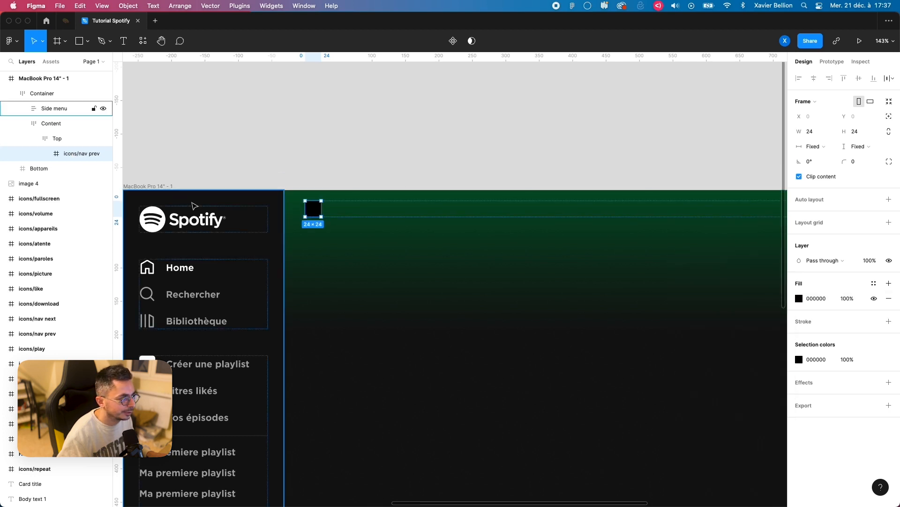
# Step: Set the fill of the arrow Vector inside icons/nav prev to white FFFFFF
pyautogui.click(45, 153)
pyautogui.click(78, 168)
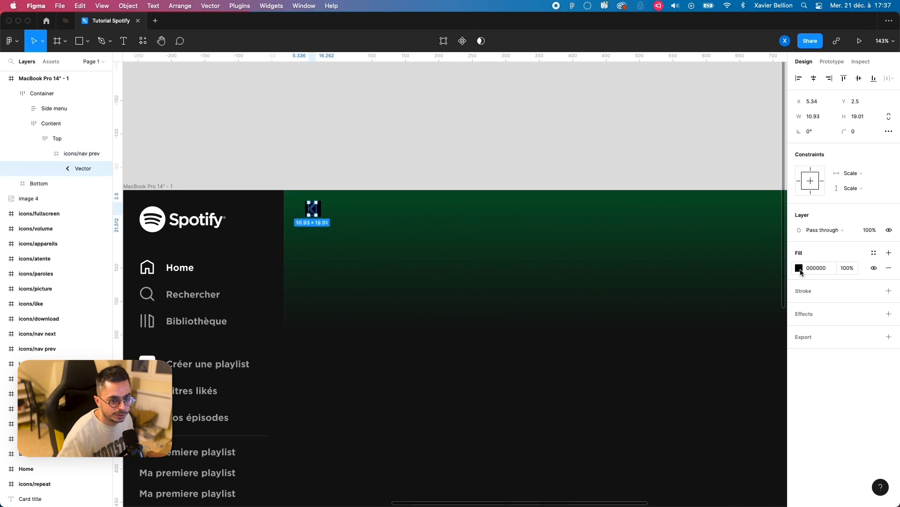
pyautogui.click(799, 268)
pyautogui.write('f')
pyautogui.press('Return')
pyautogui.click(781, 265)
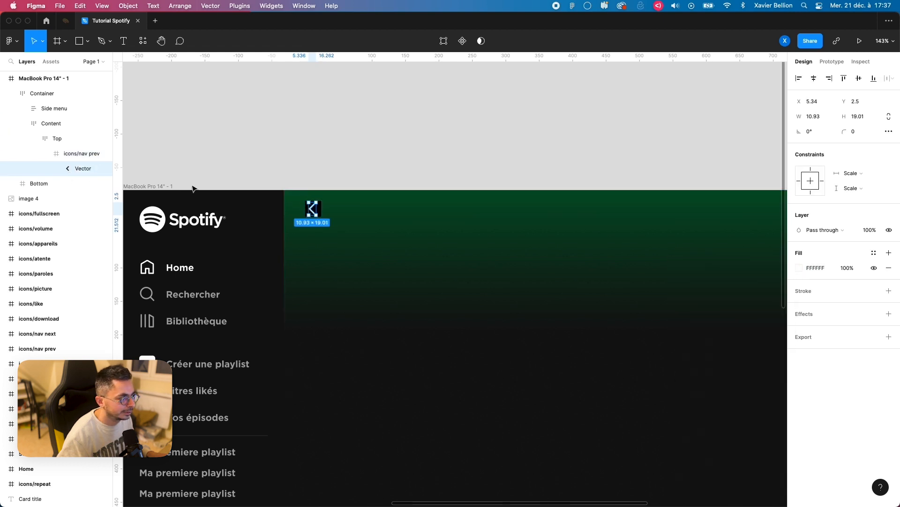
# Step: Set the corner radius of the icons/nav prev frame inside Top to 24
pyautogui.click(69, 156)
pyautogui.click(867, 163)
pyautogui.write('24')
pyautogui.press('Return')
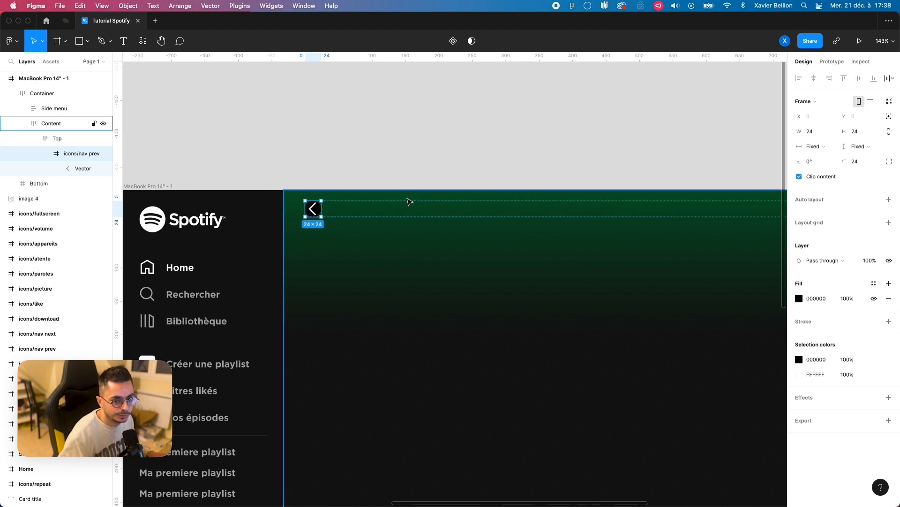
pyautogui.click(525, 163)
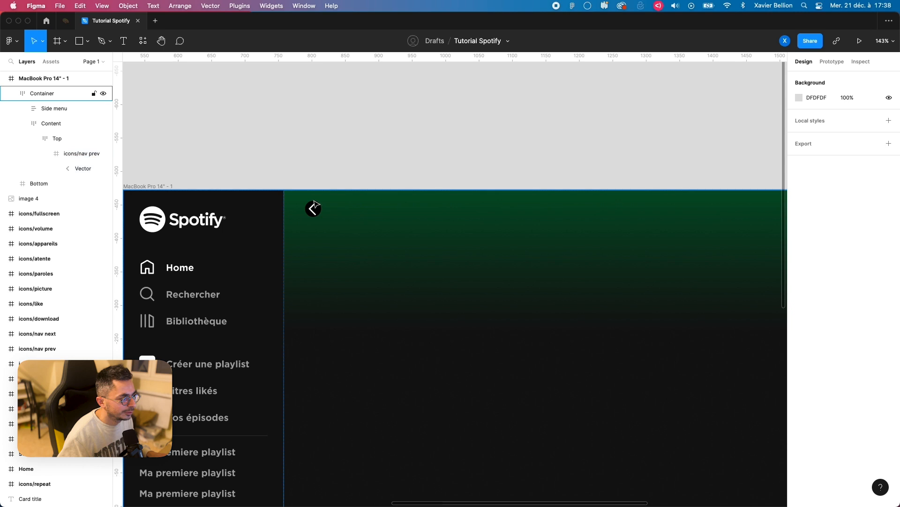
# Step: Remove the black fill from the icons/nav prev frame inside Top, keeping the white arrow
pyautogui.click(63, 156)
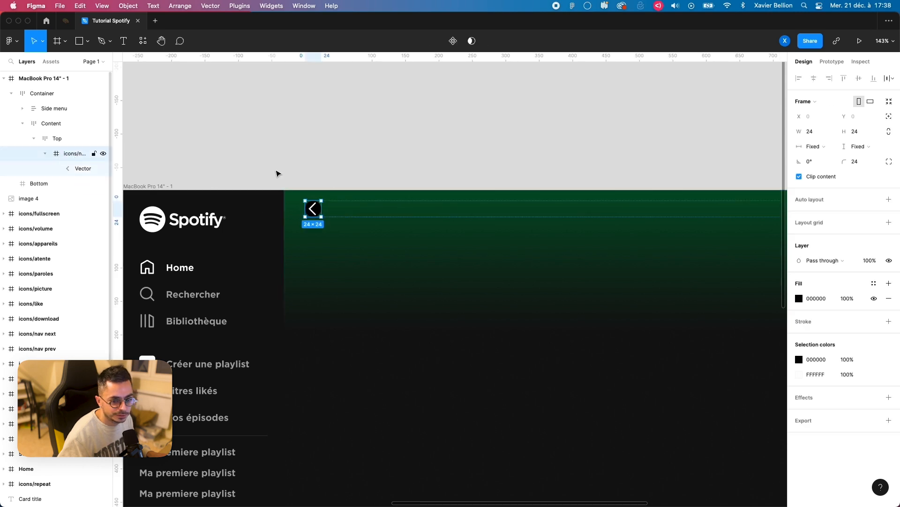
pyautogui.click(890, 298)
pyautogui.click(44, 154)
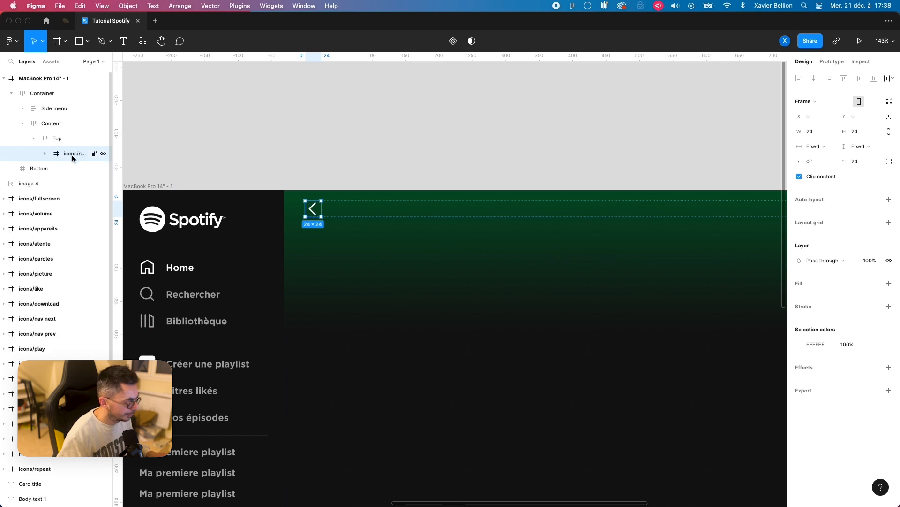
# Step: Wrap the icons/nav prev icon in a new auto layout frame with padding of 8 horizontally and vertically
pyautogui.press('alt+super+g')
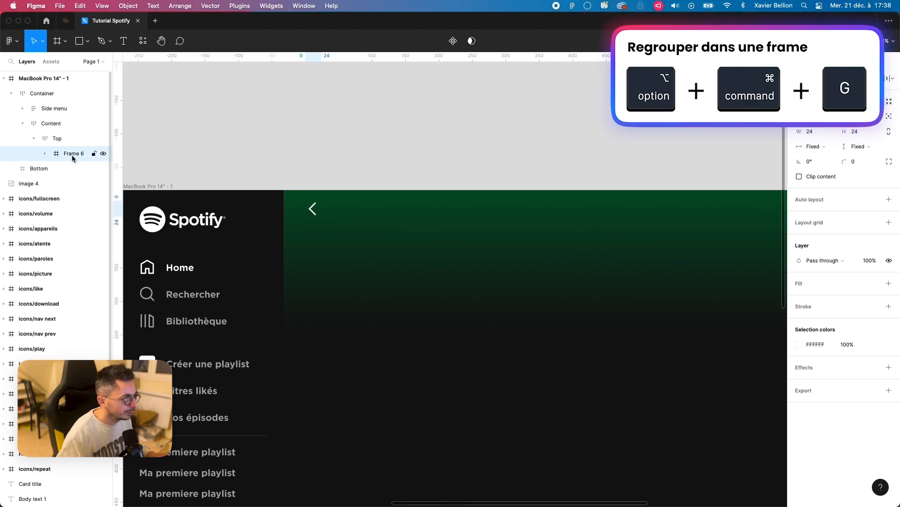
pyautogui.hotkey('shift', 'a')
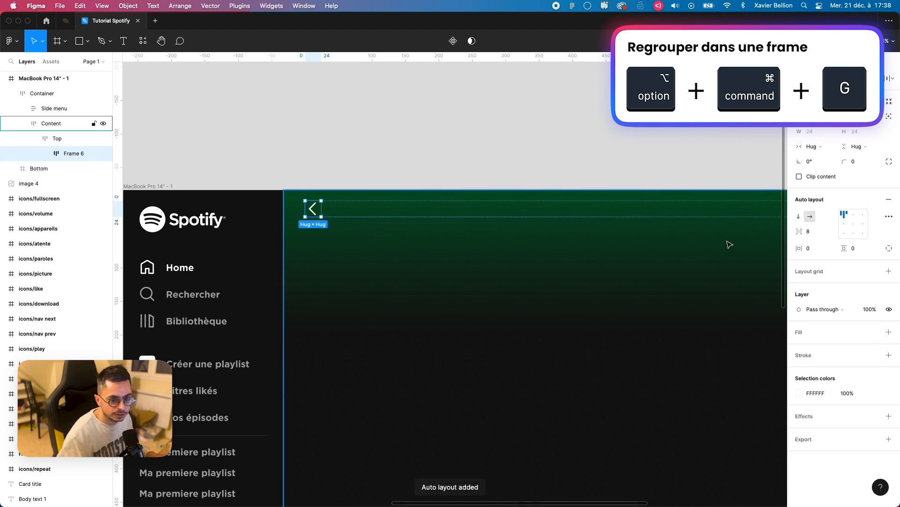
pyautogui.click(819, 251)
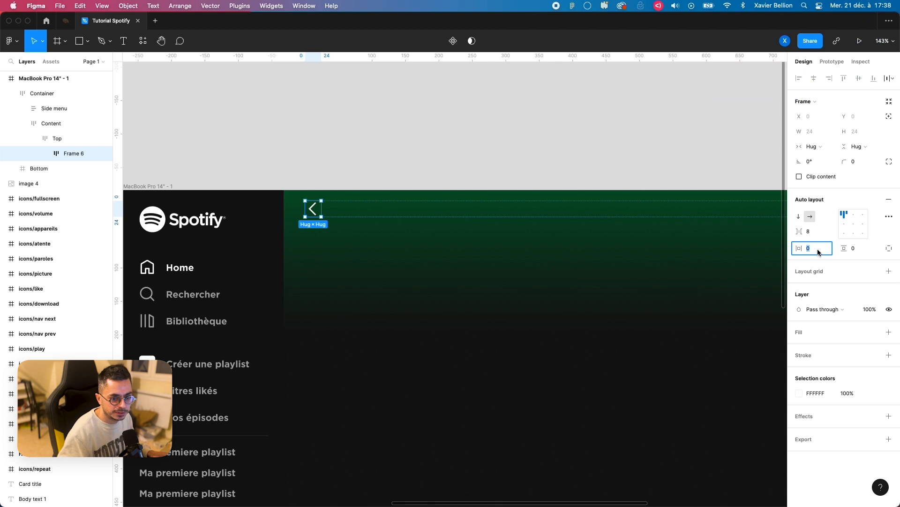
pyautogui.write('8')
pyautogui.press('Return')
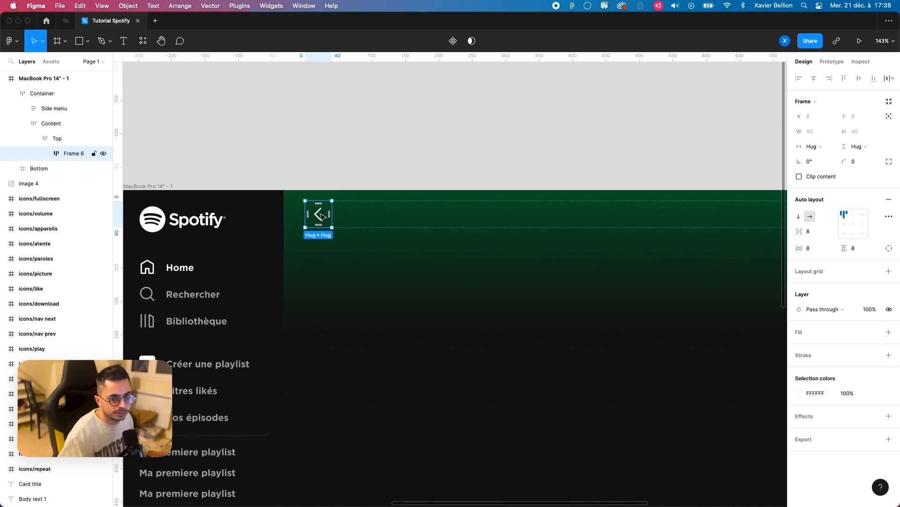
# Step: Set the corner radius of the frame wrapping the nav prev icon to 40
pyautogui.click(867, 162)
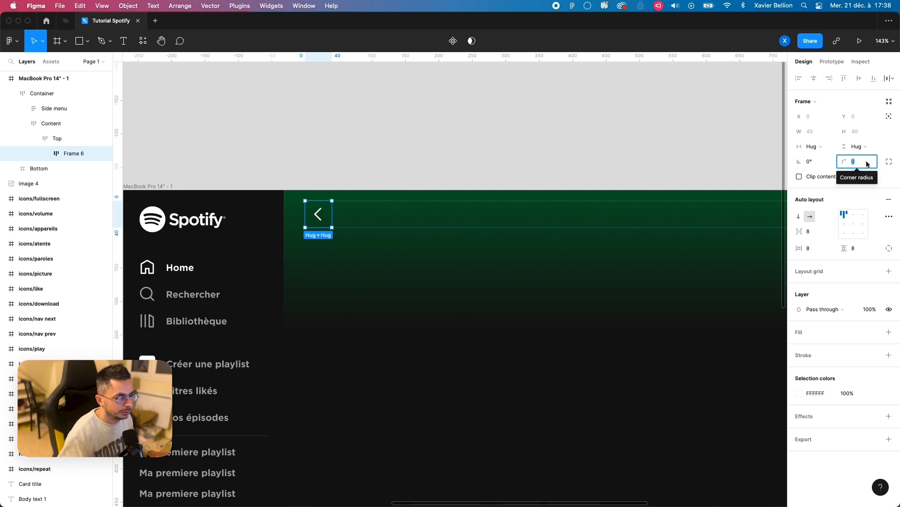
pyautogui.write('40')
pyautogui.press('Return')
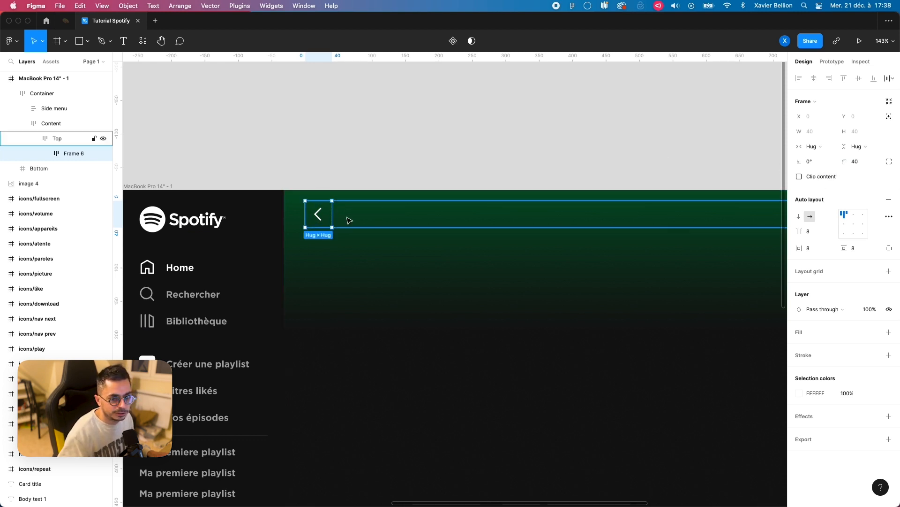
# Step: Add a solid black 000000 fill to the rounded frame around the nav prev icon
pyautogui.moveTo(575, 237); pyautogui.dragTo(522, 228)
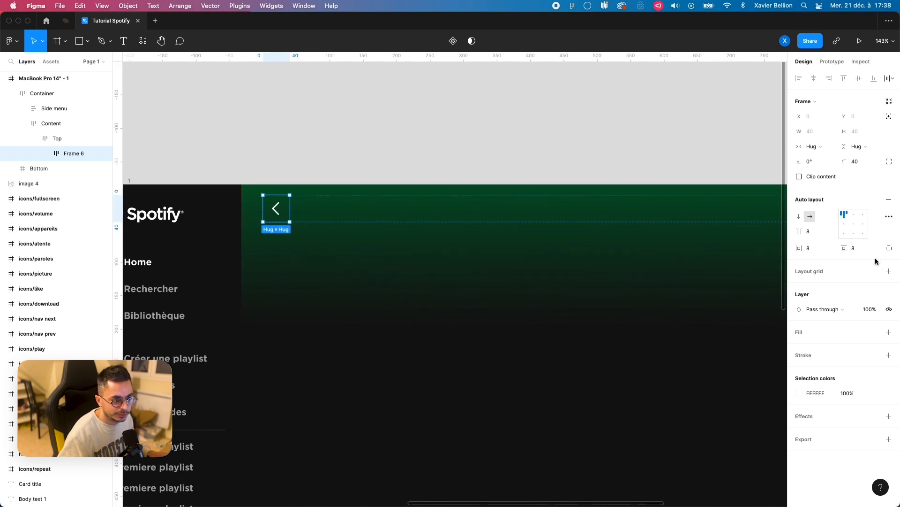
pyautogui.click(889, 332)
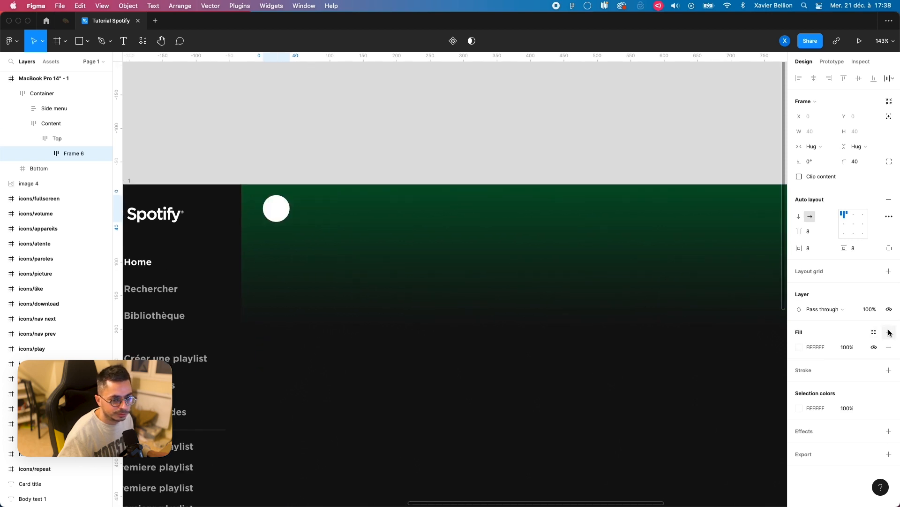
pyautogui.click(799, 348)
pyautogui.moveTo(734, 342); pyautogui.dragTo(700, 381)
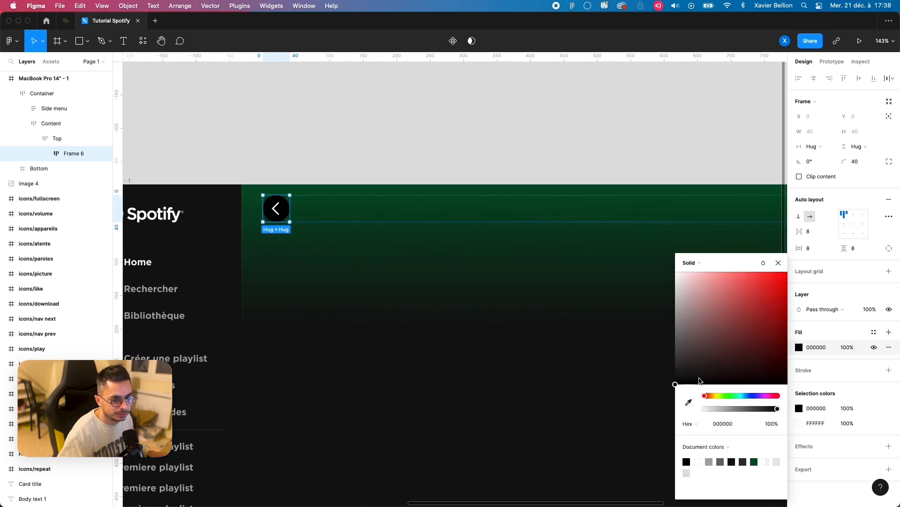
pyautogui.click(779, 263)
pyautogui.click(341, 121)
# Step: Rename the round frame containing the nav prev icon to Icon left
pyautogui.scroll(-5, 321, 167)
pyautogui.scroll(5, 331, 184)
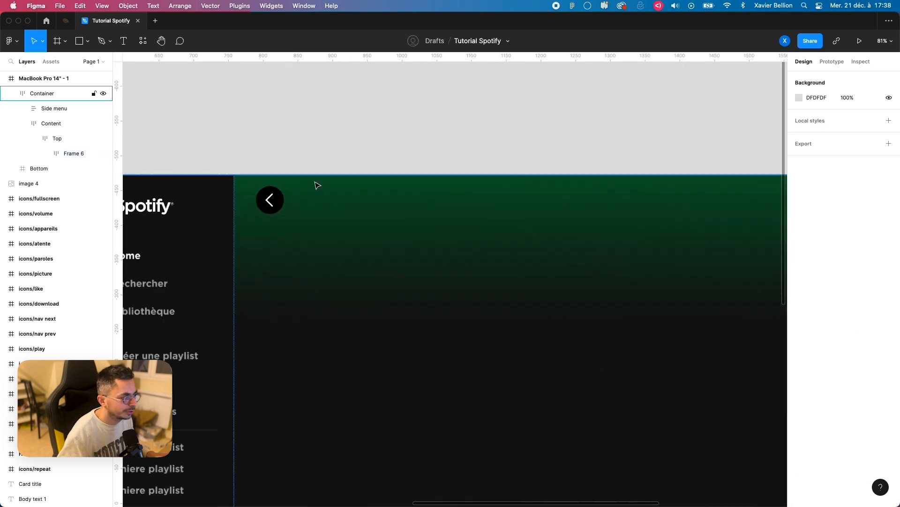
pyautogui.click(71, 154)
pyautogui.click(44, 154)
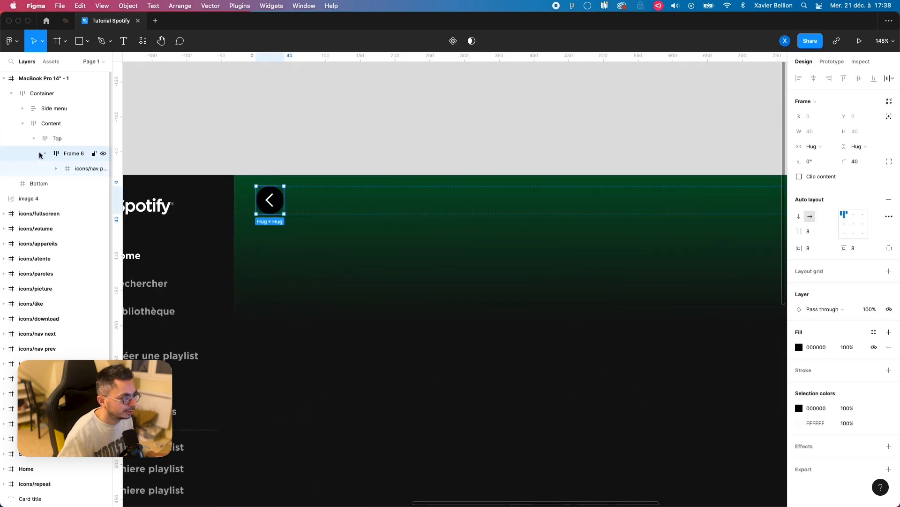
pyautogui.doubleClick(74, 155)
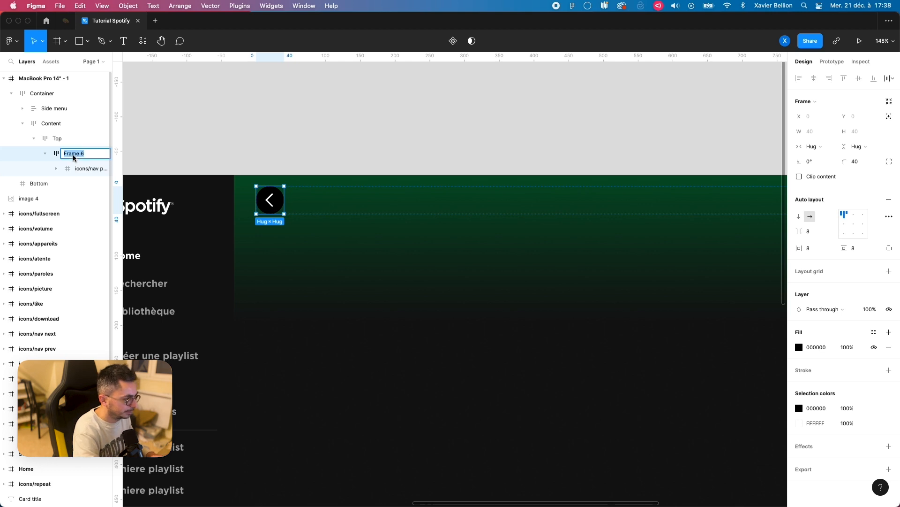
pyautogui.write('Icon left')
pyautogui.press('Return')
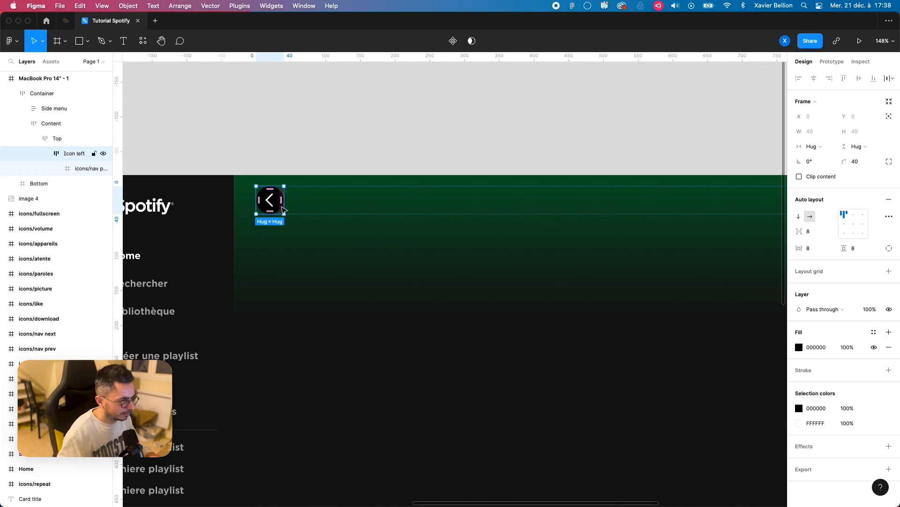
# Step: Scale the Icon left frame down proportionally to 24 × 24 with the Scale tool
pyautogui.press('k')
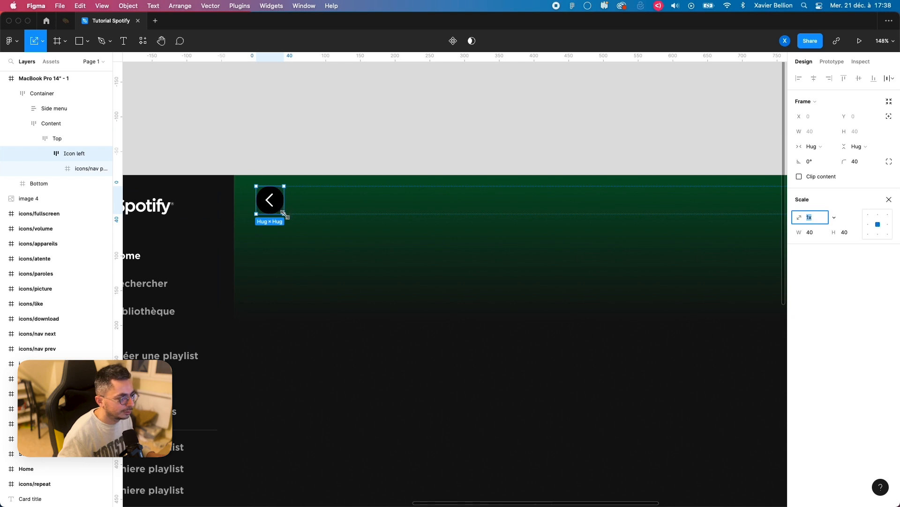
pyautogui.moveTo(285, 215); pyautogui.dragTo(273, 200)
pyautogui.click(46, 154)
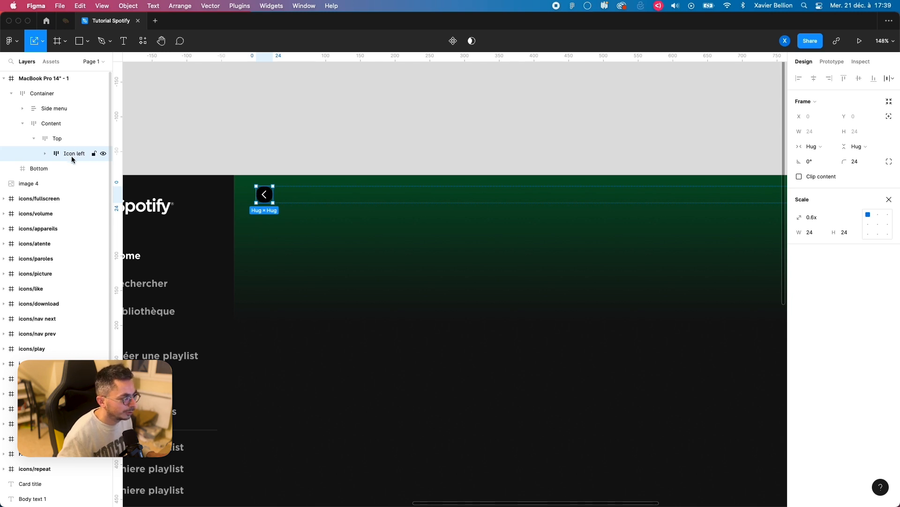
# Step: Wrap Icon left in a new auto layout frame named Icons Nav and return to the Move tool
pyautogui.hotkey('shift', 'a')
pyautogui.click(45, 153)
pyautogui.doubleClick(89, 154)
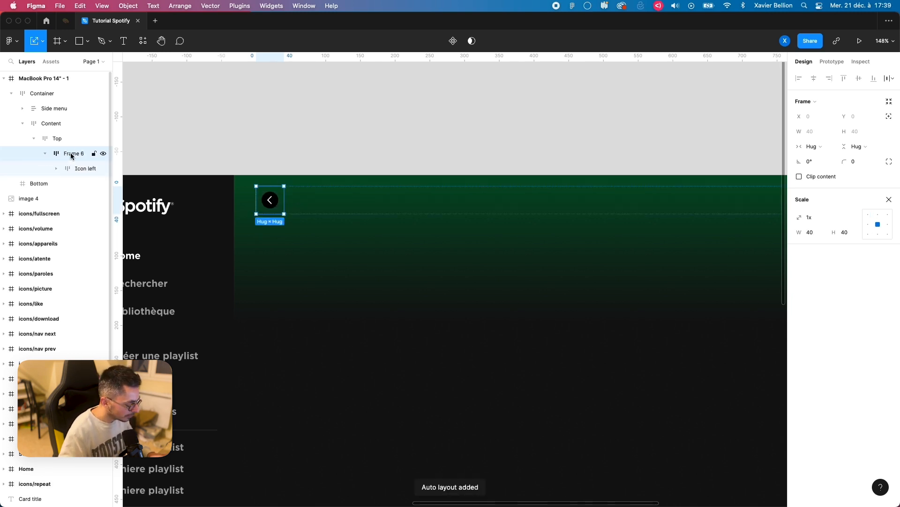
pyautogui.write('Icons')
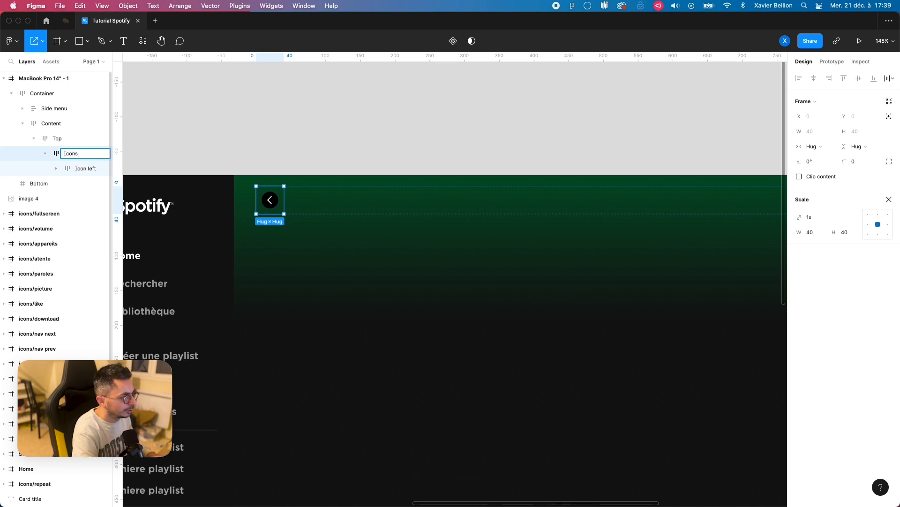
pyautogui.write(' Nav')
pyautogui.press('Return')
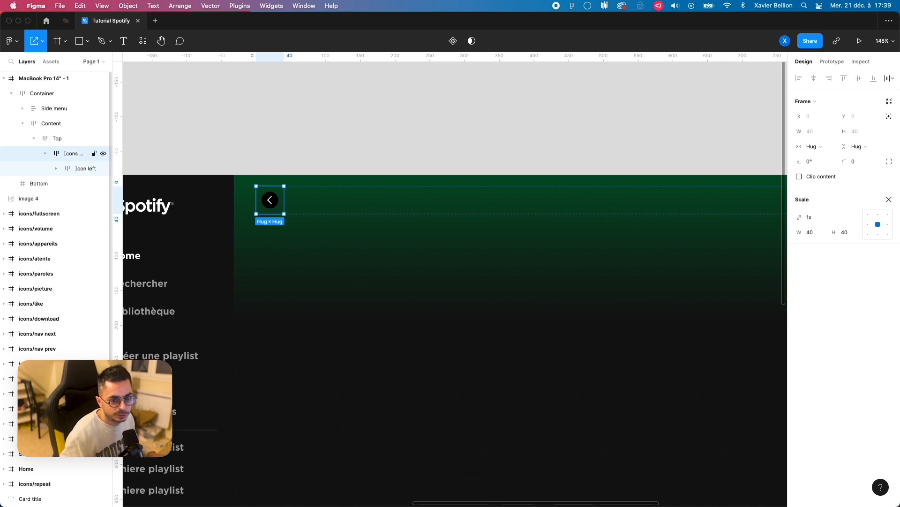
pyautogui.press('v')
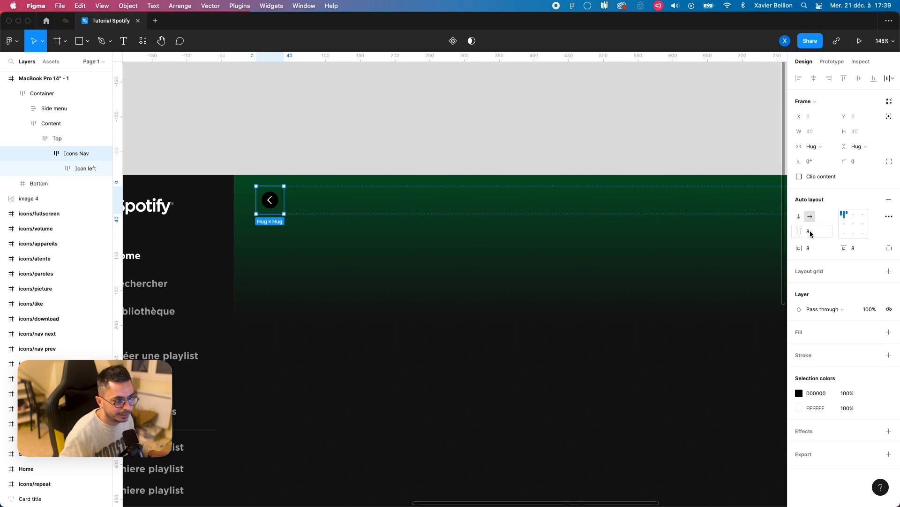
# Step: Set the Icons Nav frame's padding to 0 on all sides and duplicate the Icon left frame inside it
pyautogui.keyDown('super'); pyautogui.click(812, 249); pyautogui.keyUp('super')
pyautogui.write('0')
pyautogui.press('Return')
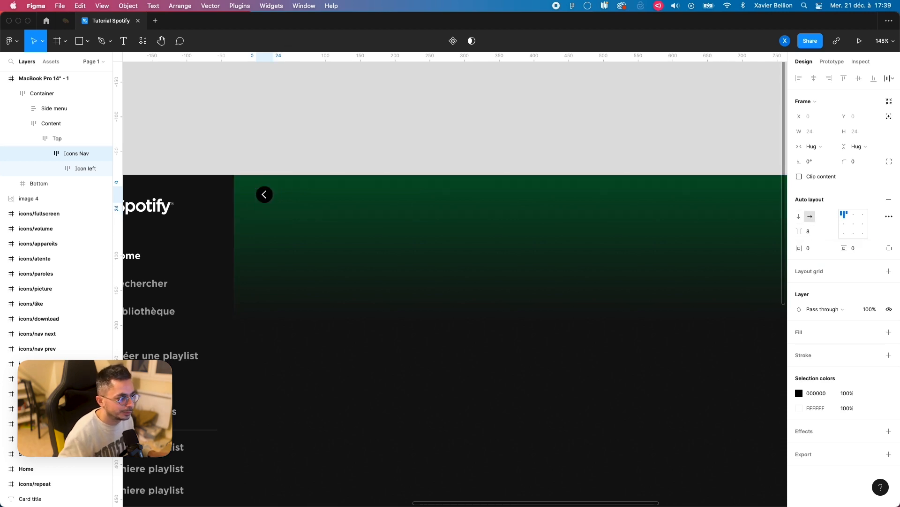
pyautogui.press('Return')
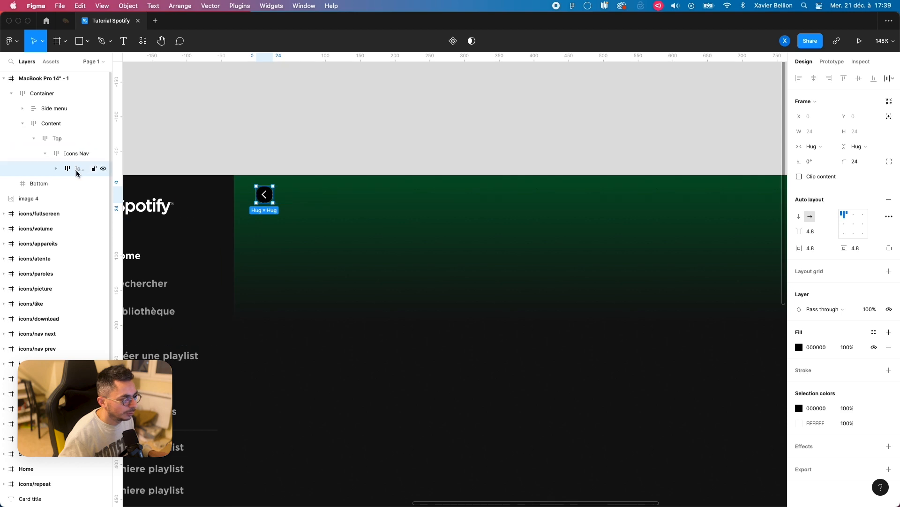
pyautogui.press('super+d')
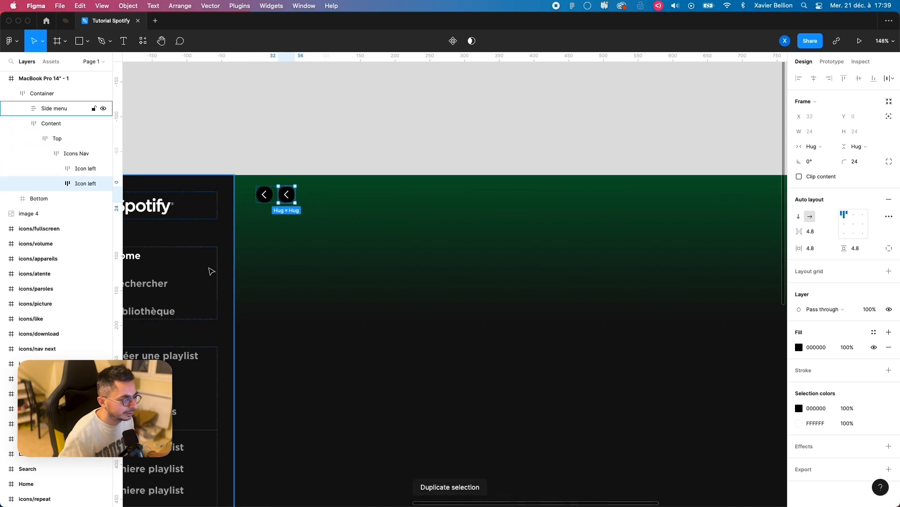
# Step: Copy the nav next icon from the icon set and return to the duplicated Icon left frame
pyautogui.scroll(-2, 212, 270)
pyautogui.hscroll(-15, 484, 235)
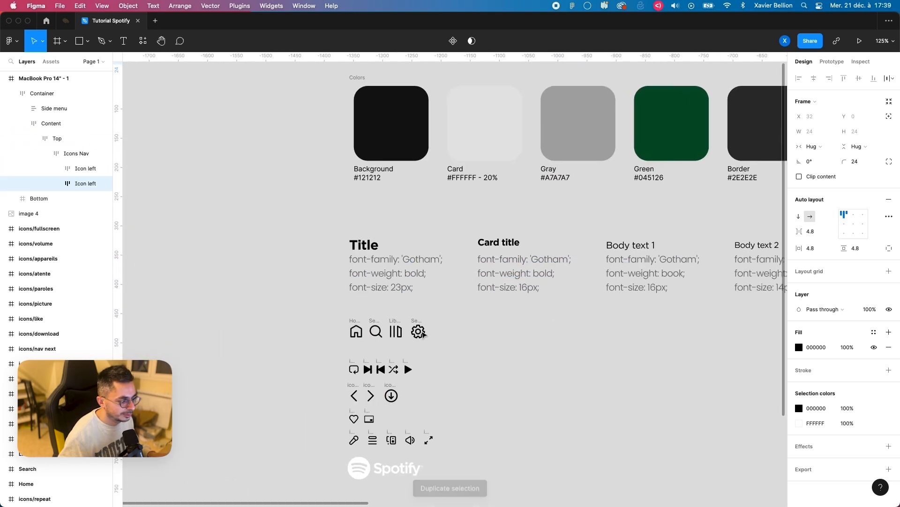
pyautogui.click(370, 395)
pyautogui.moveTo(625, 213); pyautogui.dragTo(110, 371)
pyautogui.moveTo(687, 199); pyautogui.dragTo(392, 252)
pyautogui.scroll(8, 392, 252)
pyautogui.doubleClick(398, 265)
pyautogui.doubleClick(397, 265)
pyautogui.doubleClick(396, 267)
pyautogui.doubleClick(396, 266)
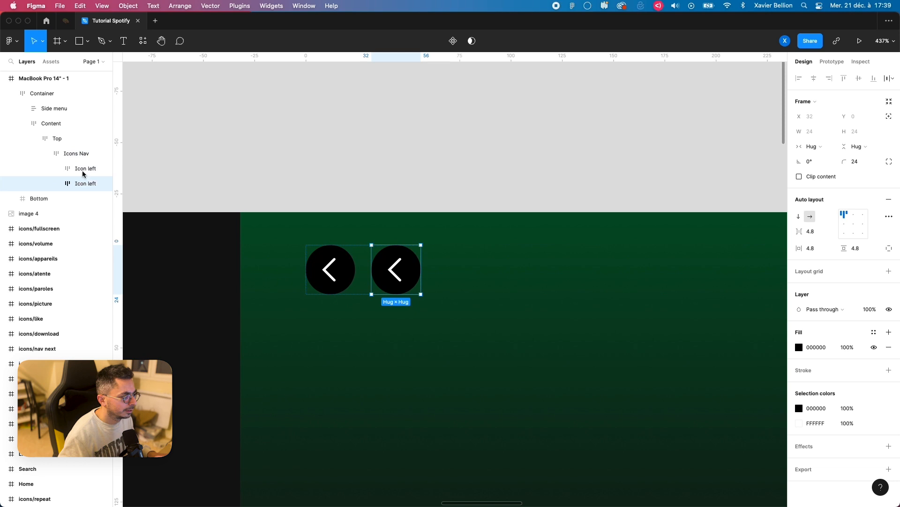
# Step: Replace the chevron inside the second Icon left frame with the copied nav next icon
pyautogui.click(56, 183)
pyautogui.click(89, 199)
pyautogui.press('Delete')
pyautogui.click(88, 183)
pyautogui.press('super+v')
pyautogui.moveTo(41, 199); pyautogui.dragTo(78, 187)
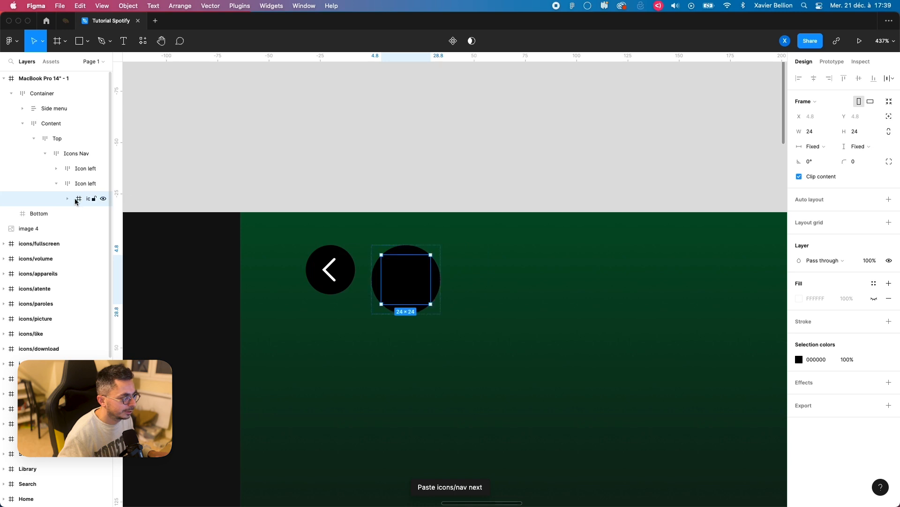
# Step: Recolor the pasted nav next icon to white FFFFFF
pyautogui.click(78, 184)
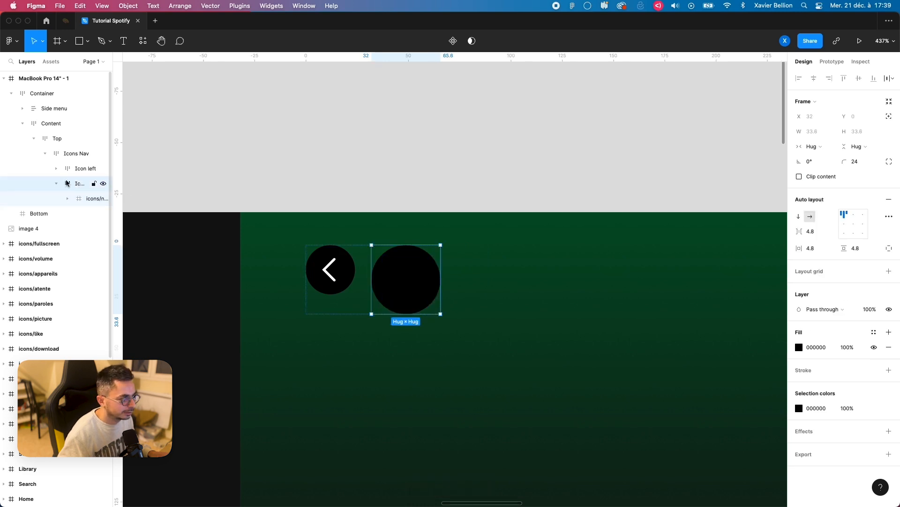
pyautogui.click(406, 279)
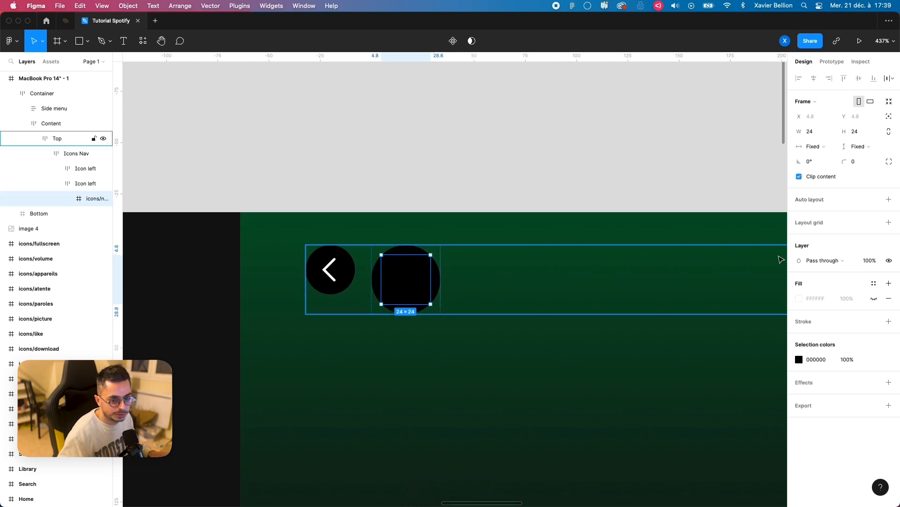
pyautogui.click(799, 359)
pyautogui.moveTo(750, 331); pyautogui.dragTo(675, 270)
pyautogui.click(779, 262)
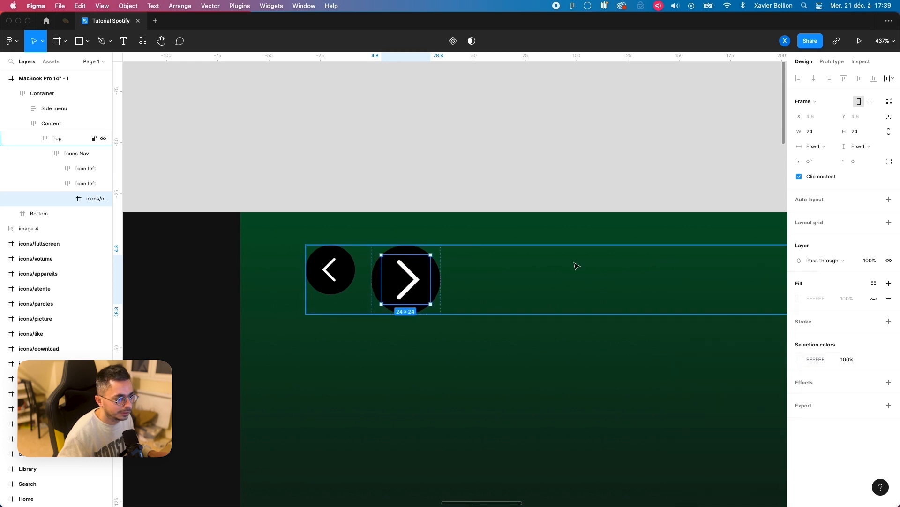
# Step: Resize the nav next icon proportionally to 14.4 × 14.4 to match the nav prev icon
pyautogui.click(331, 271)
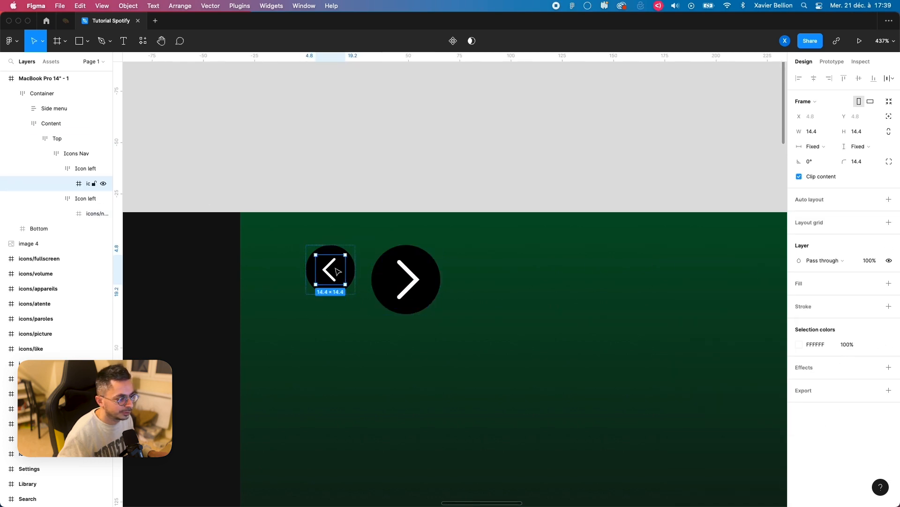
pyautogui.click(412, 280)
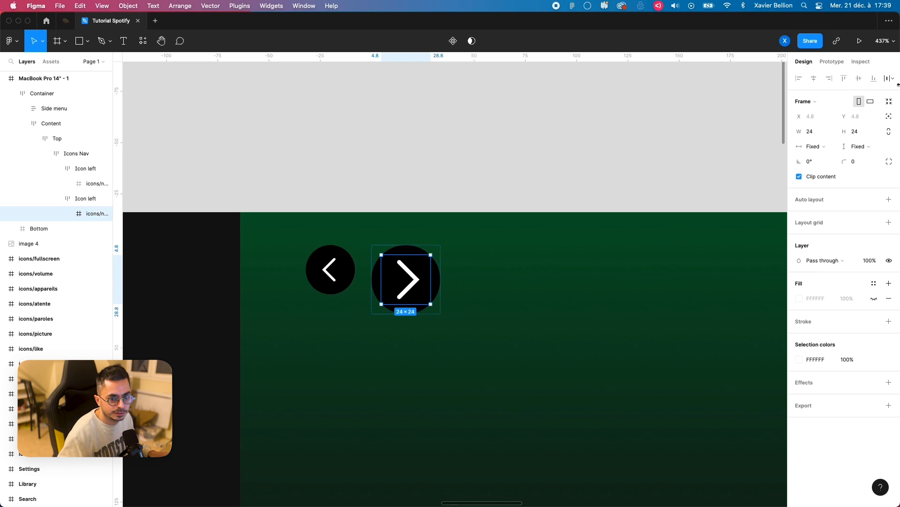
pyautogui.click(821, 133)
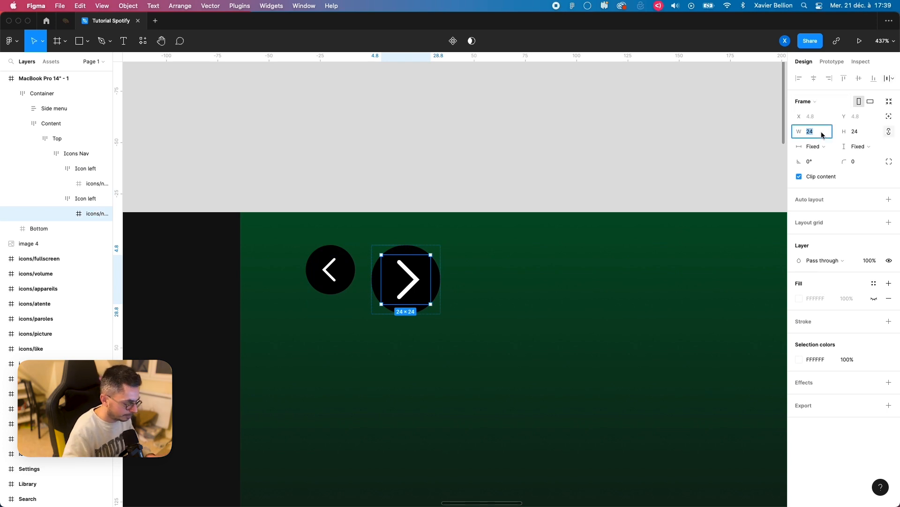
pyautogui.write('14.4')
pyautogui.press('Return')
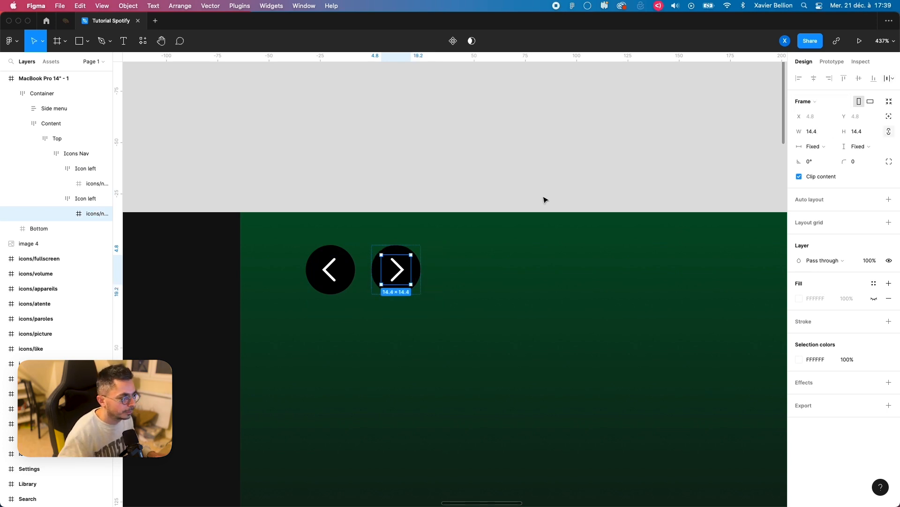
# Step: Rename the second Icon left frame to Icon right and collapse both icon frames in the layer list
pyautogui.click(79, 201)
pyautogui.doubleClick(79, 200)
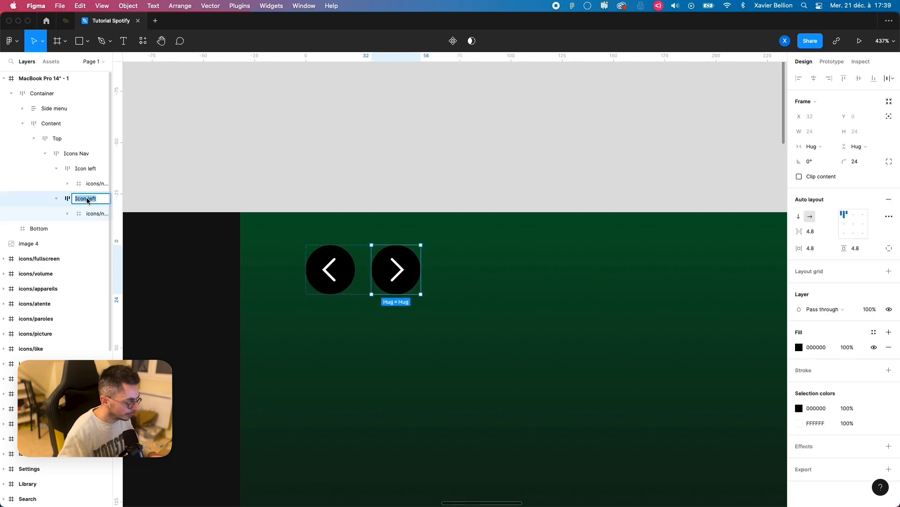
pyautogui.doubleClick(93, 200)
pyautogui.write('rig')
pyautogui.press('Return')
pyautogui.click(56, 168)
pyautogui.click(56, 183)
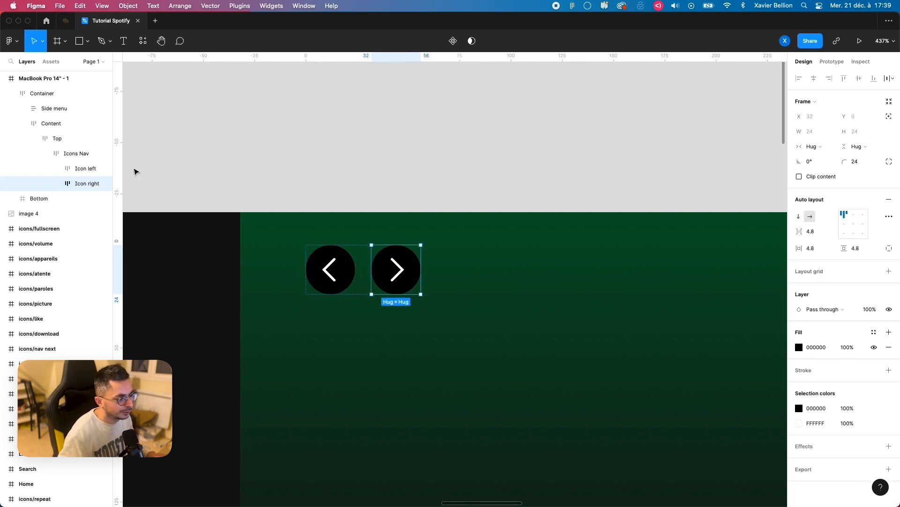
pyautogui.click(330, 182)
pyautogui.scroll(-5, 351, 198)
pyautogui.moveTo(425, 200); pyautogui.dragTo(232, 181)
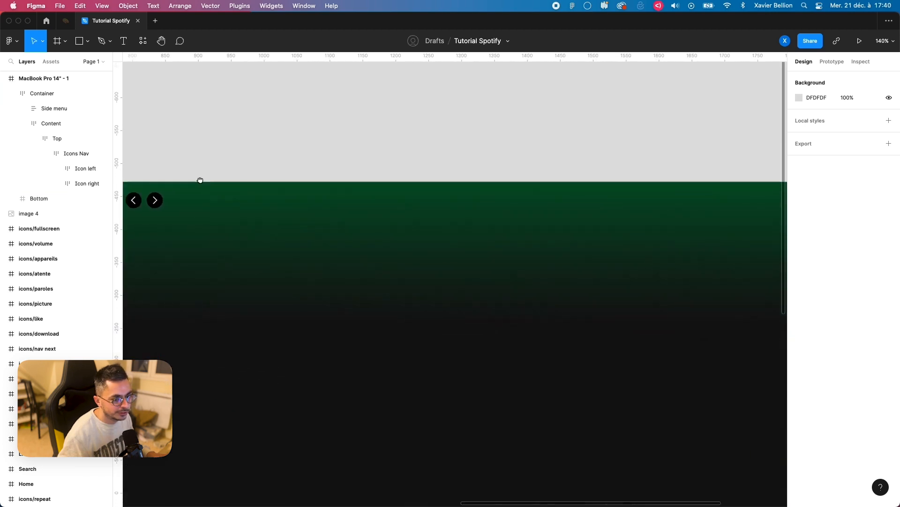
pyautogui.hscroll(10, 540, 196)
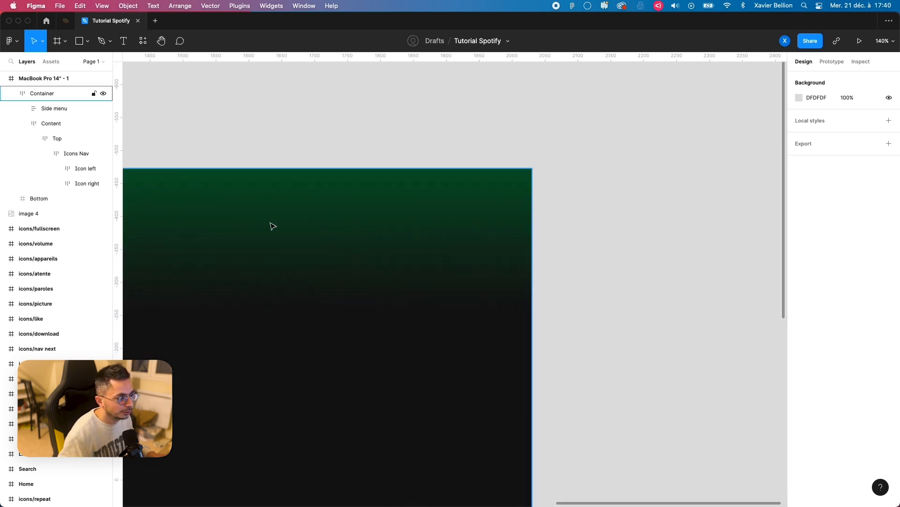
pyautogui.hscroll(-10, 288, 205)
pyautogui.scroll(5, 324, 207)
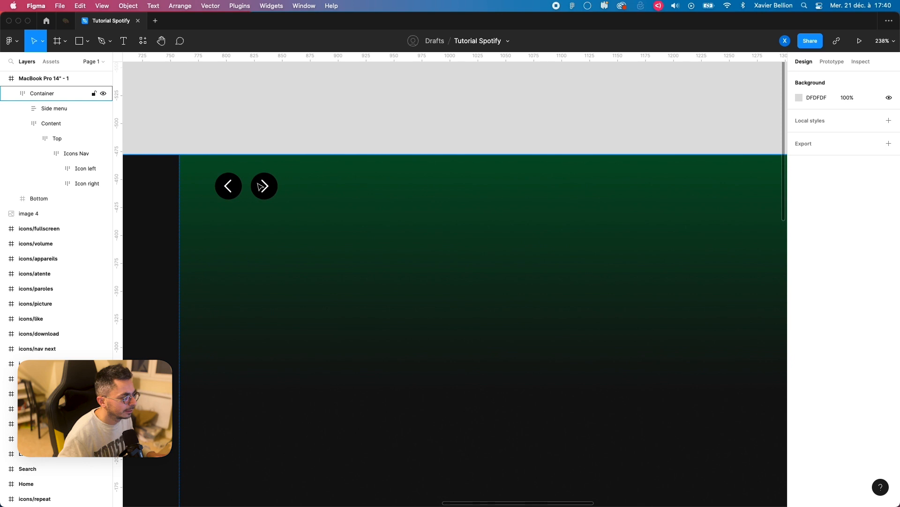
# Step: Add the text "Reivax ui" to the Top frame after Icons Nav
pyautogui.click(67, 152)
pyautogui.click(51, 139)
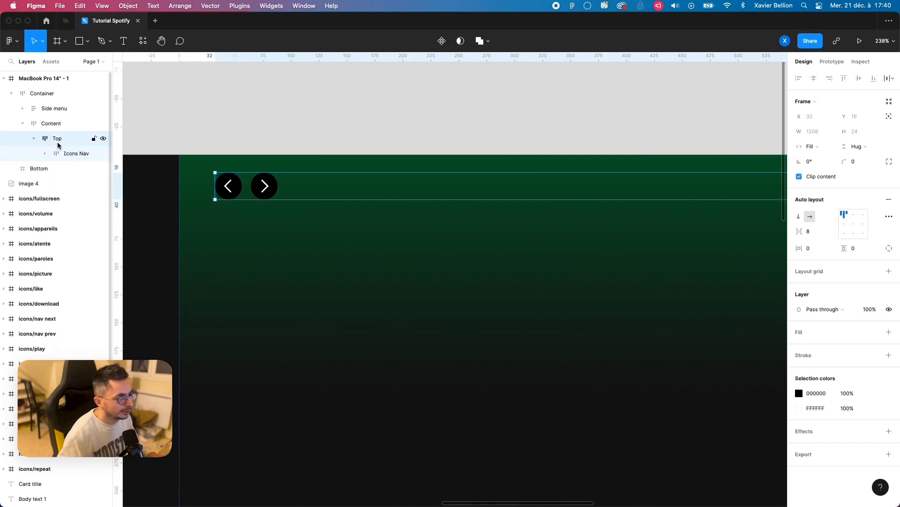
pyautogui.press('t')
pyautogui.click(317, 195)
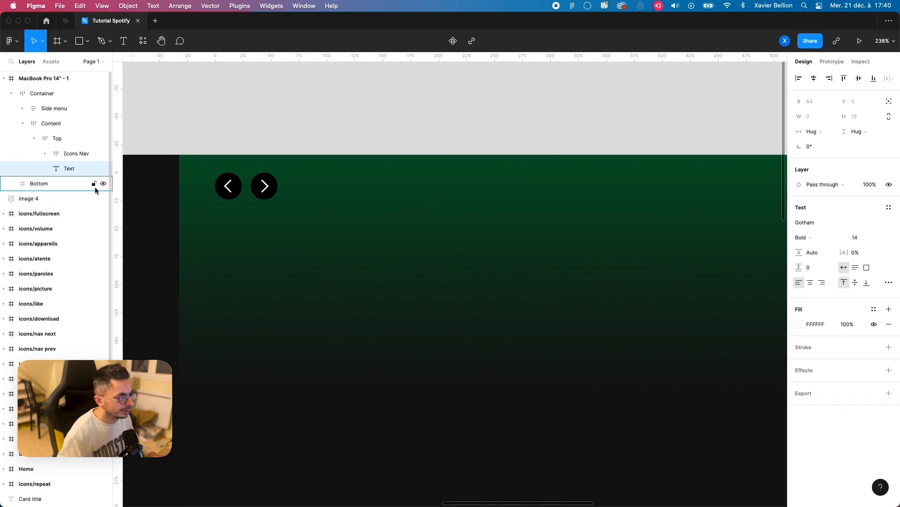
pyautogui.write('Reivax')
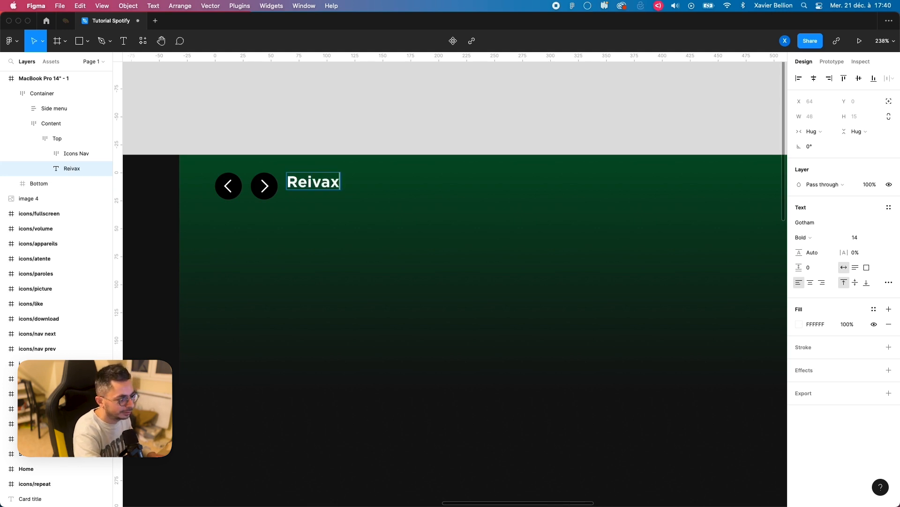
pyautogui.write('ui')
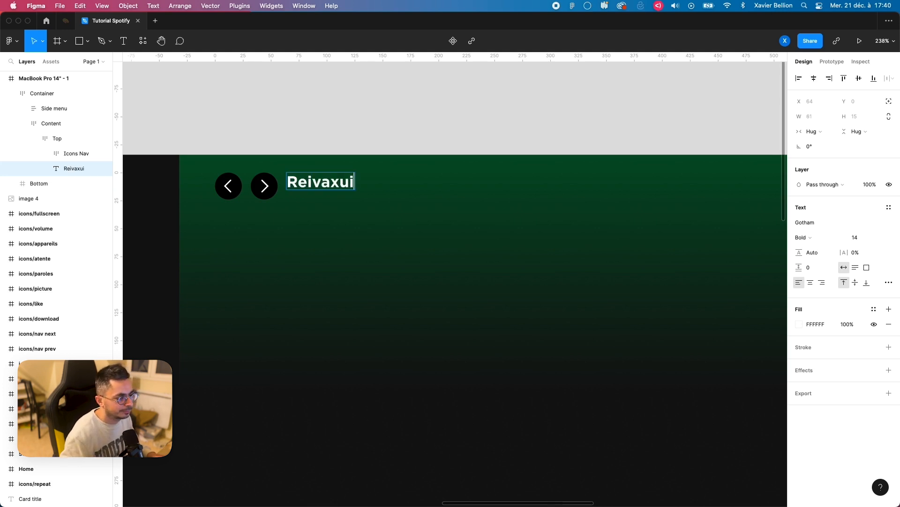
pyautogui.click(339, 184)
pyautogui.press('Escape')
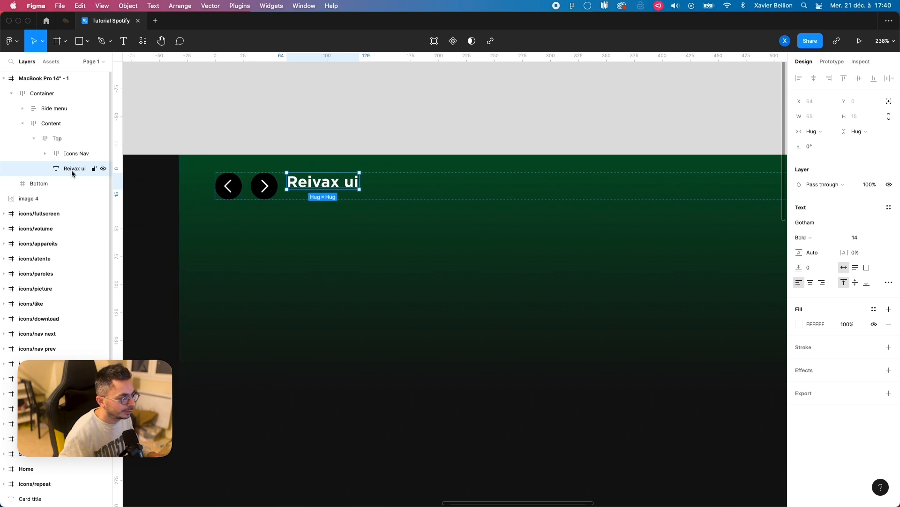
# Step: Wrap the "Reivax ui" text in an auto layout frame and give the frame a solid black 000000 fill
pyautogui.hotkey('shift', 'a')
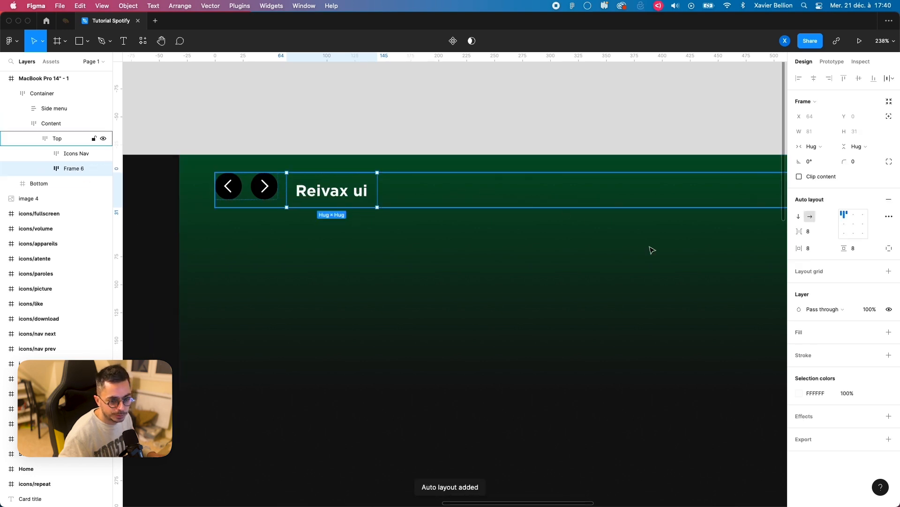
pyautogui.click(888, 332)
pyautogui.click(799, 347)
pyautogui.write('000000')
pyautogui.press('Return')
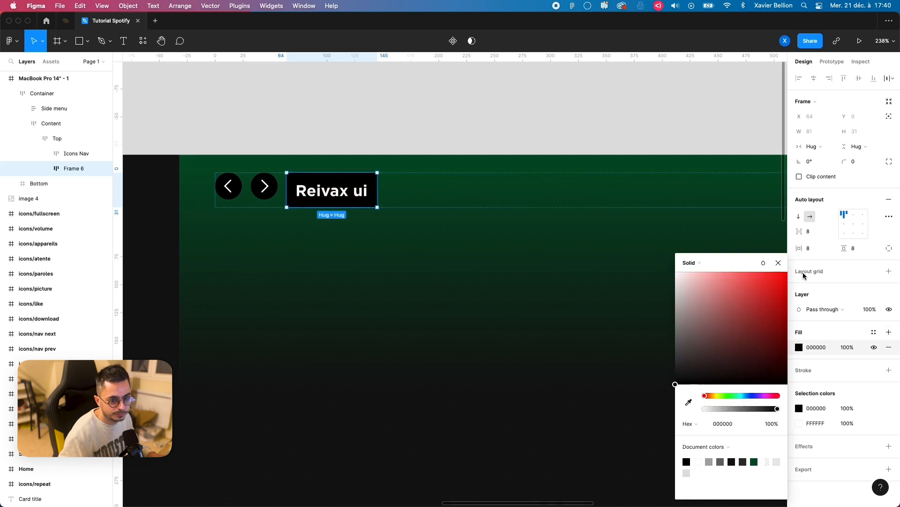
pyautogui.click(778, 262)
# Step: Set the black text frame's corner radius to 30 and rename the frame to User
pyautogui.click(866, 167)
pyautogui.write('30')
pyautogui.press('Return')
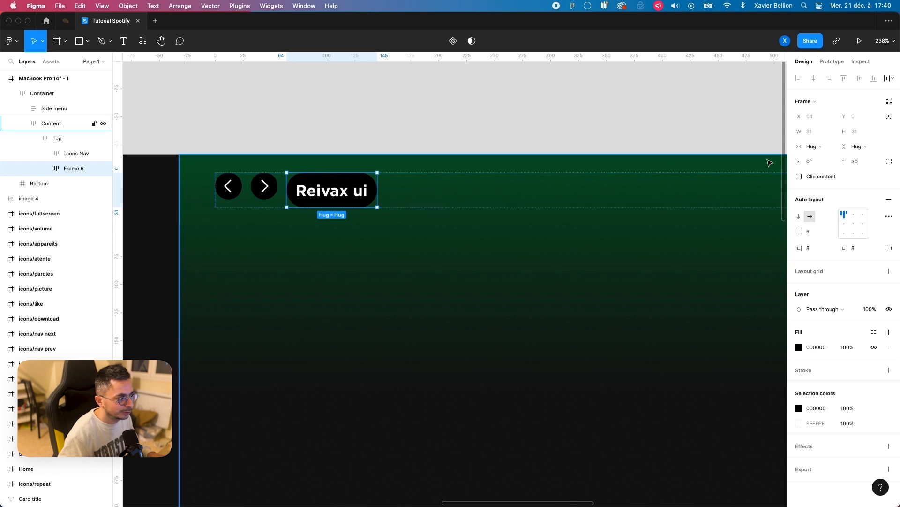
pyautogui.doubleClick(69, 172)
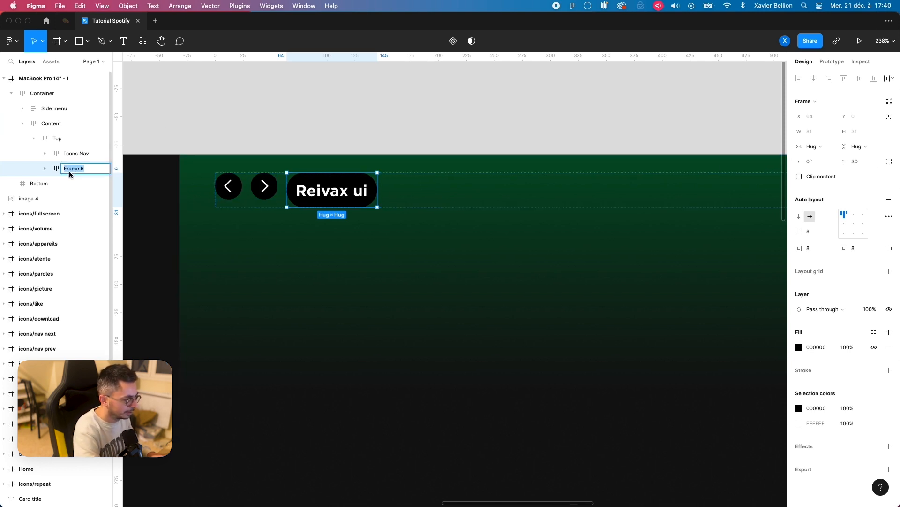
pyautogui.write('User')
pyautogui.press('Return')
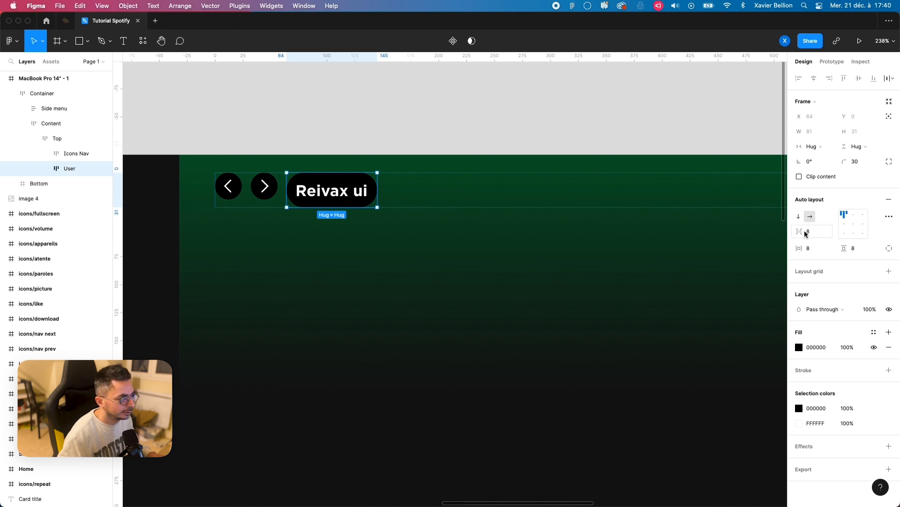
# Step: Draw a 24 × 24 circle before the text in the User frame and fill it with white FFFFFF
pyautogui.click(45, 169)
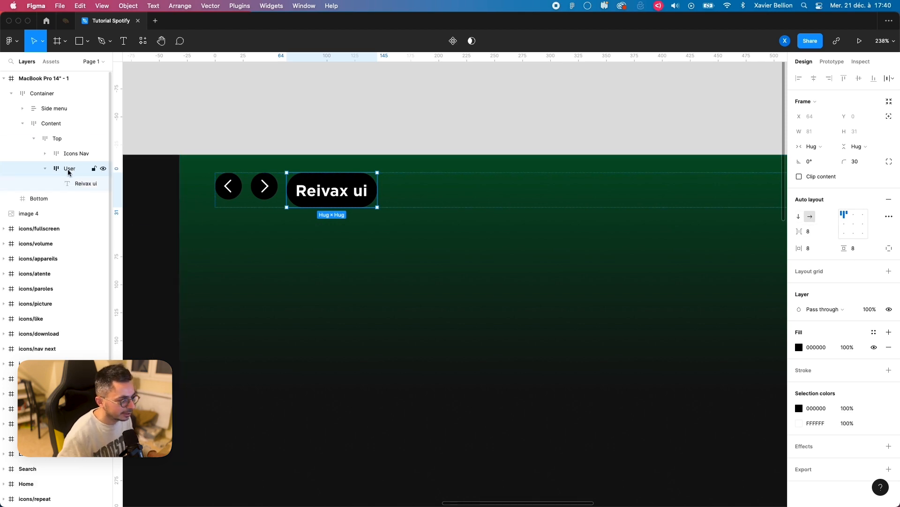
pyautogui.press('o')
pyautogui.moveTo(297, 181); pyautogui.dragTo(326, 208)
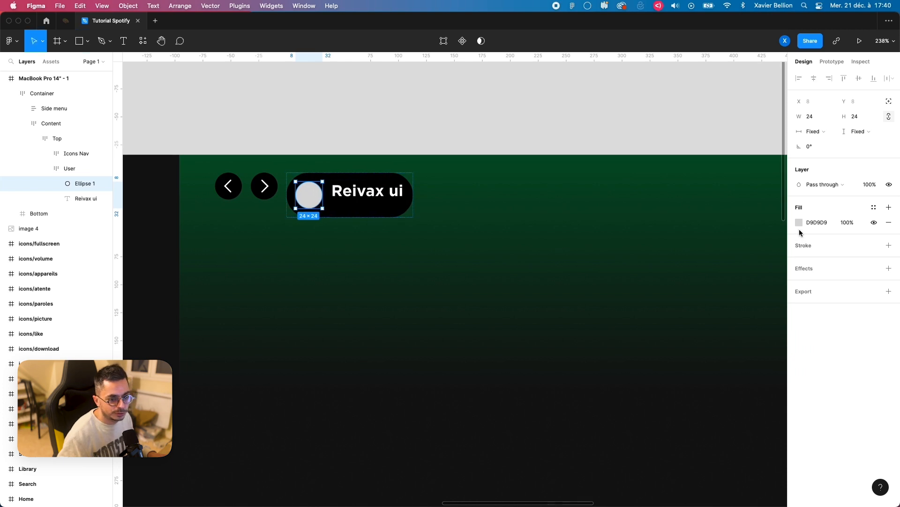
pyautogui.click(799, 224)
pyautogui.write('fff')
pyautogui.press('Return')
pyautogui.click(779, 225)
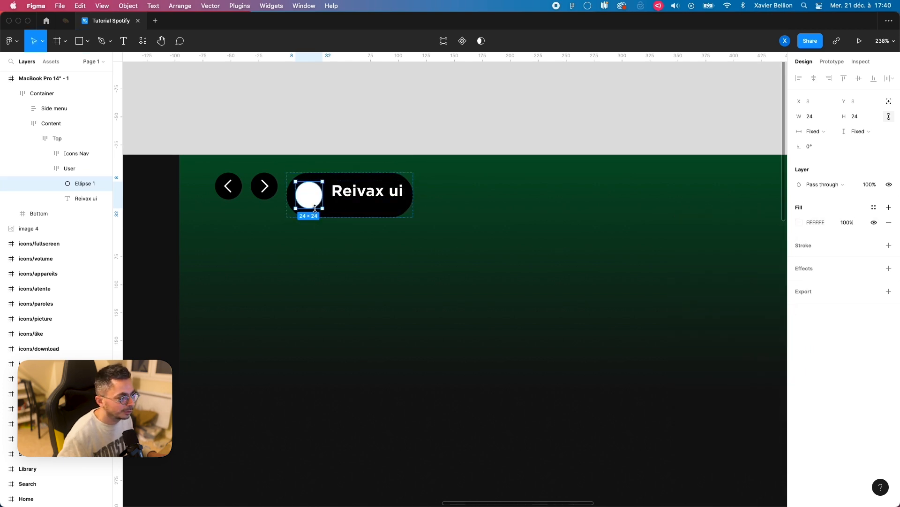
# Step: Set the User frame's padding to 4 on all sides and align its contents left and vertically centered
pyautogui.click(69, 168)
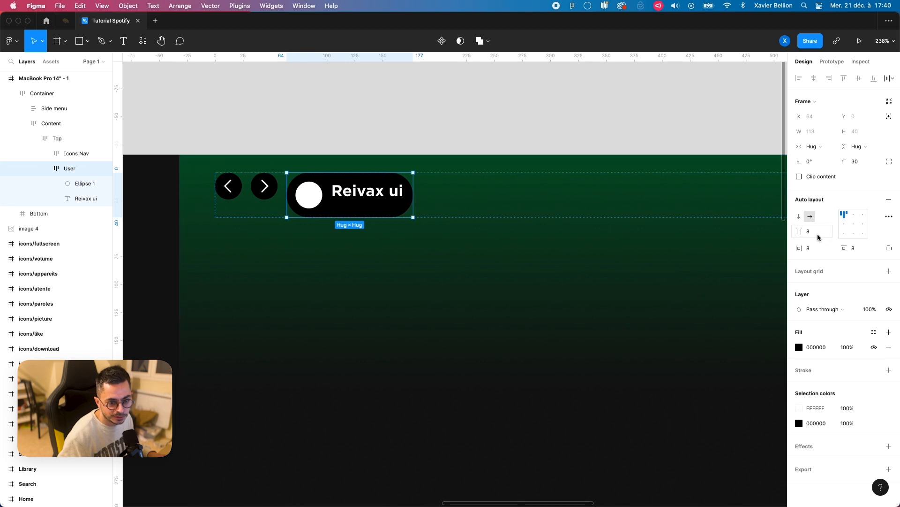
pyautogui.click(817, 249)
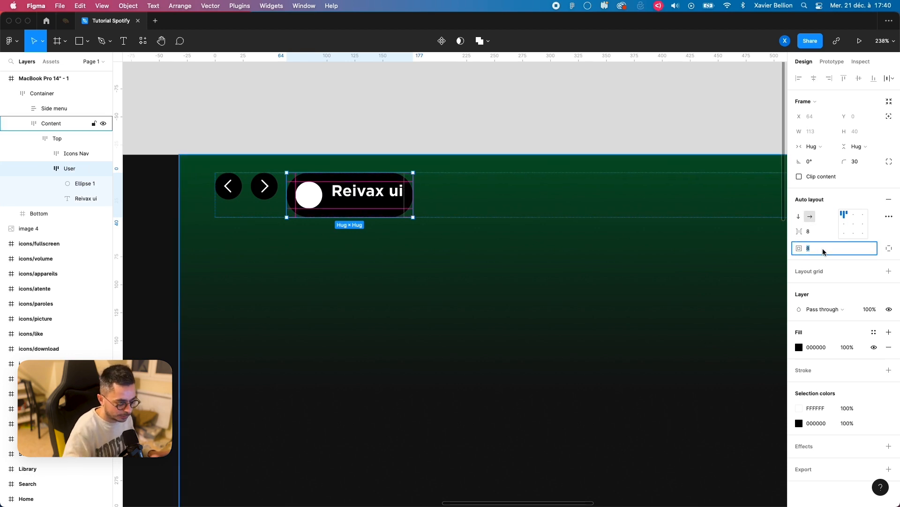
pyautogui.write('4')
pyautogui.press('Return')
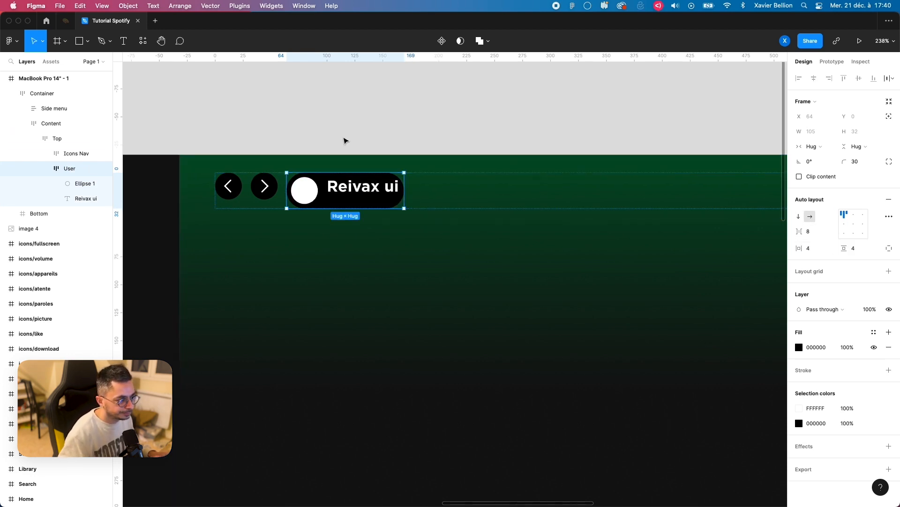
pyautogui.click(846, 225)
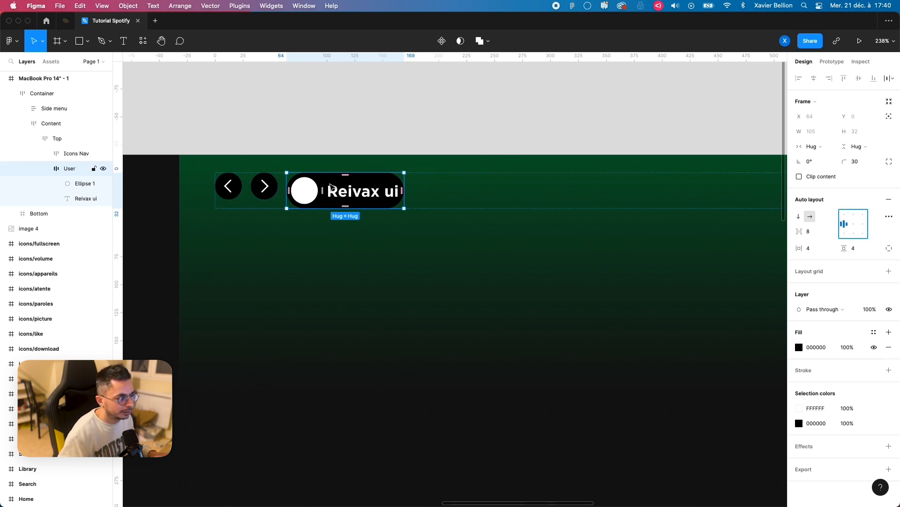
# Step: Draw an 18 × 18 downward-pointing triangle after the text in the User frame and fill it with white FFFFFF
pyautogui.doubleClick(358, 193)
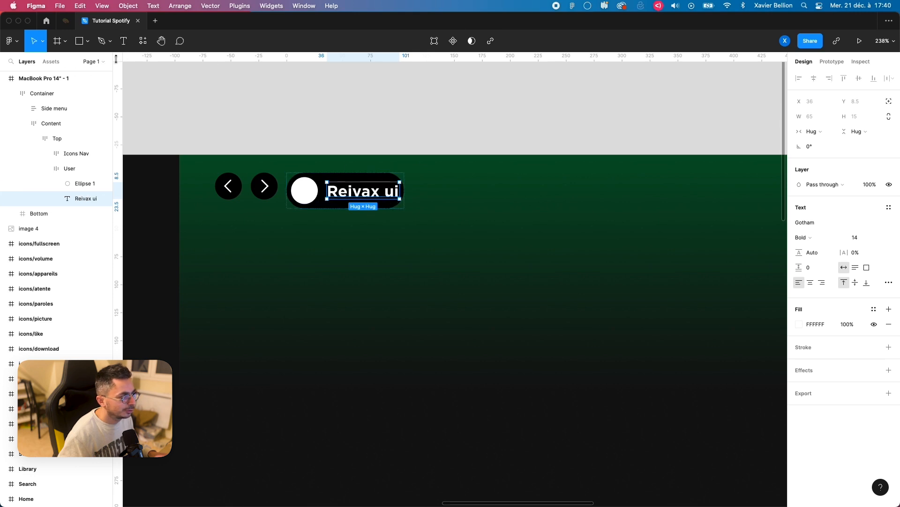
pyautogui.click(88, 42)
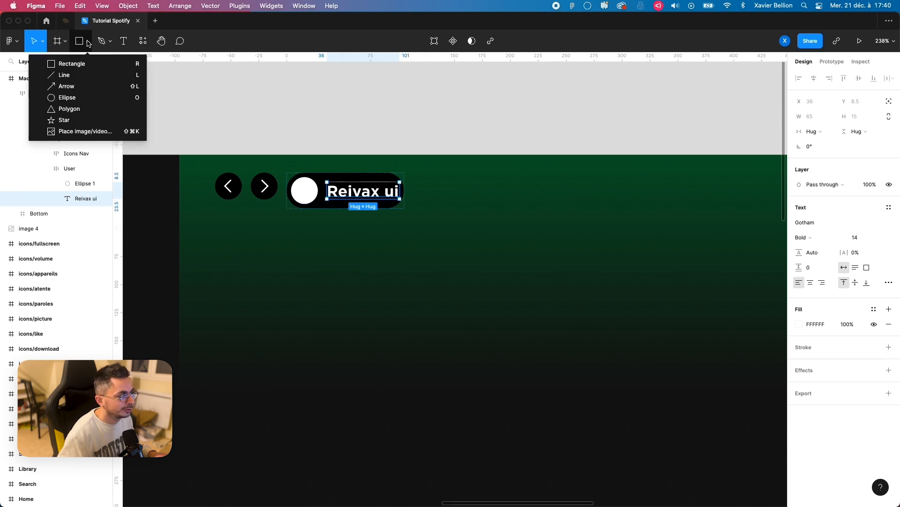
pyautogui.click(70, 109)
pyautogui.moveTo(394, 186)
pyautogui.mouseDown()
pyautogui.moveTo(414, 207)
pyautogui.moveTo(407, 201)
pyautogui.mouseUp()
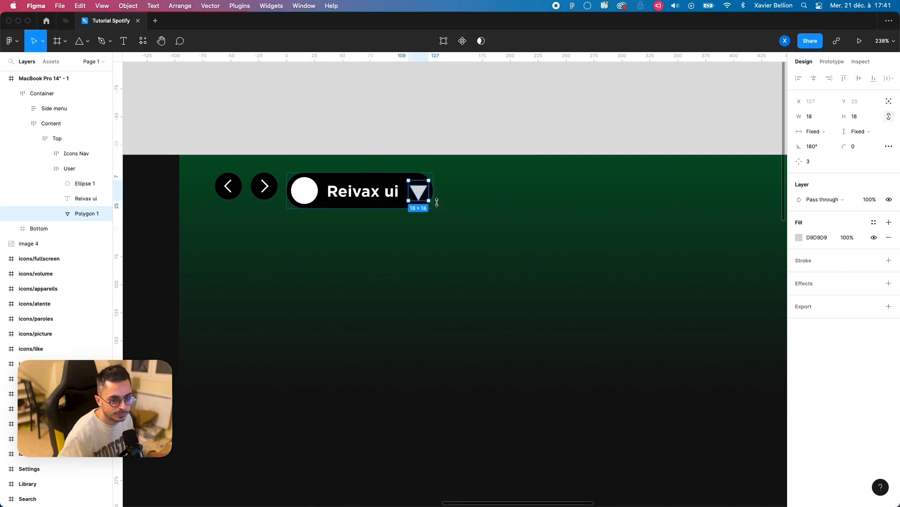
pyautogui.click(798, 238)
pyautogui.moveTo(753, 263); pyautogui.dragTo(674, 219)
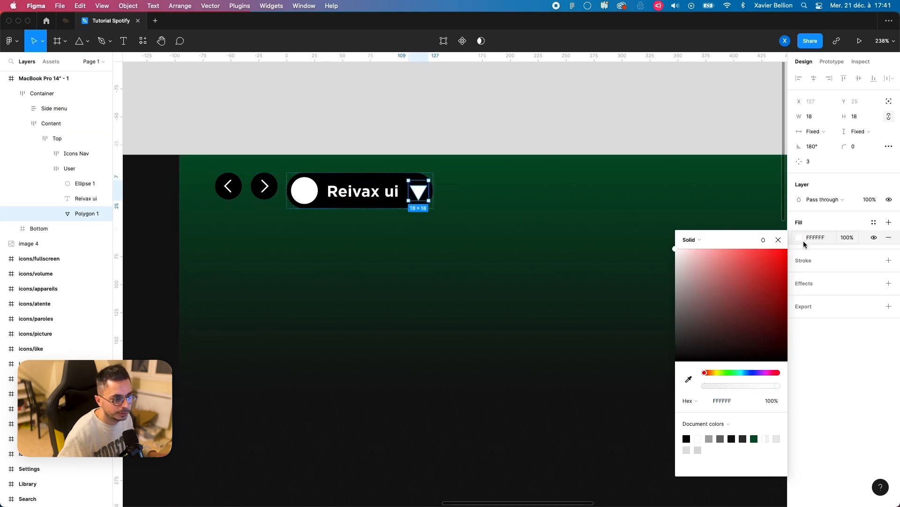
pyautogui.click(779, 238)
pyautogui.press('Escape')
# Step: Give the User frame individual paddings and set its right padding to 8
pyautogui.doubleClick(397, 190)
pyautogui.doubleClick(397, 190)
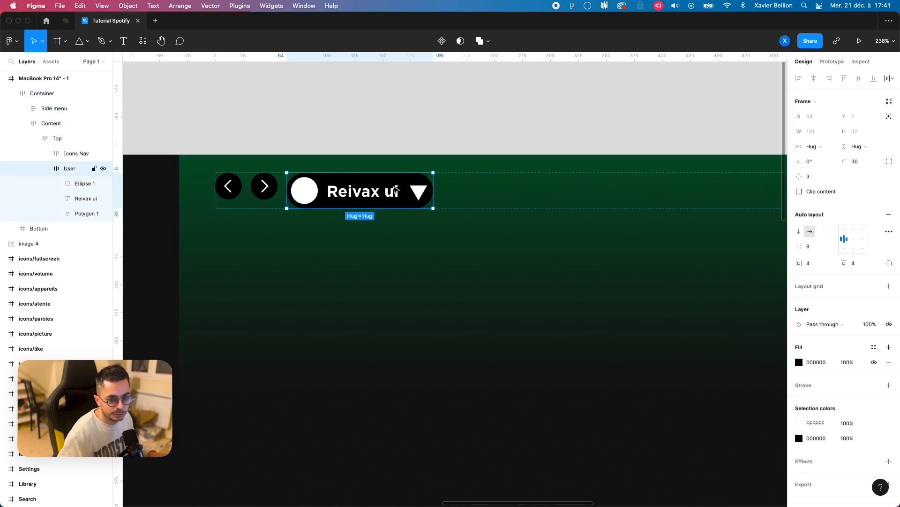
pyautogui.click(889, 263)
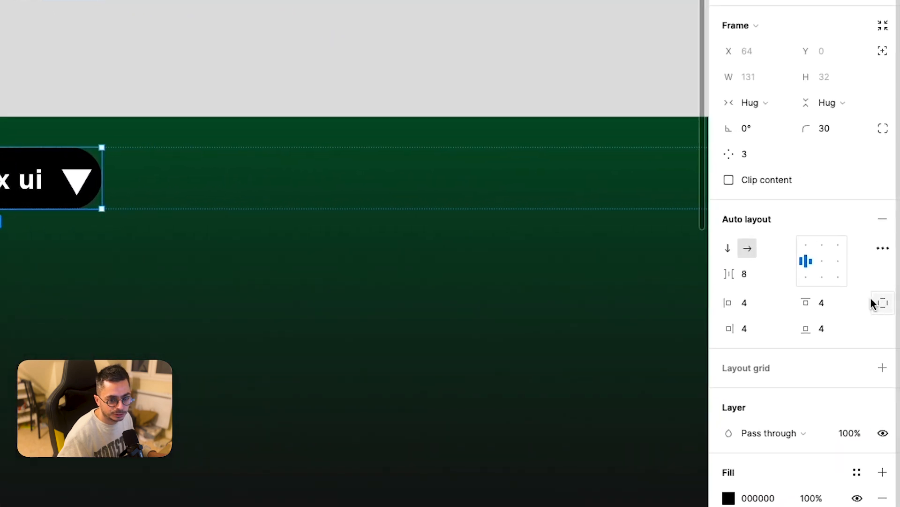
pyautogui.click(754, 332)
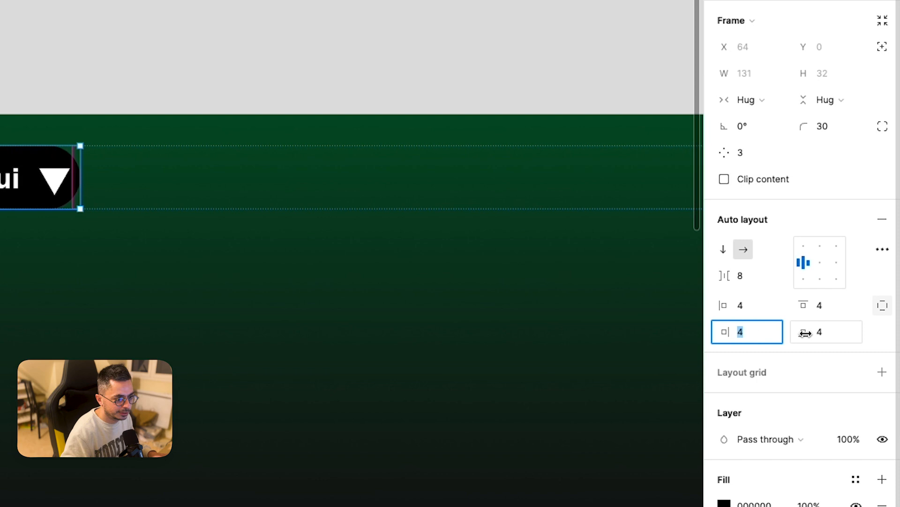
pyautogui.write('8')
pyautogui.press('Return')
pyautogui.click(19, 46)
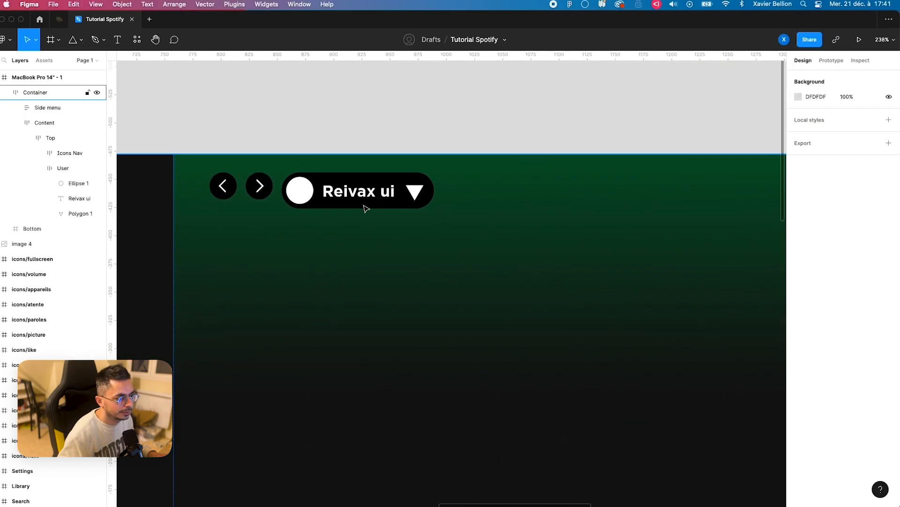
# Step: Align the Top frame's contents left and vertically centered
pyautogui.click(366, 208)
pyautogui.doubleClick(366, 208)
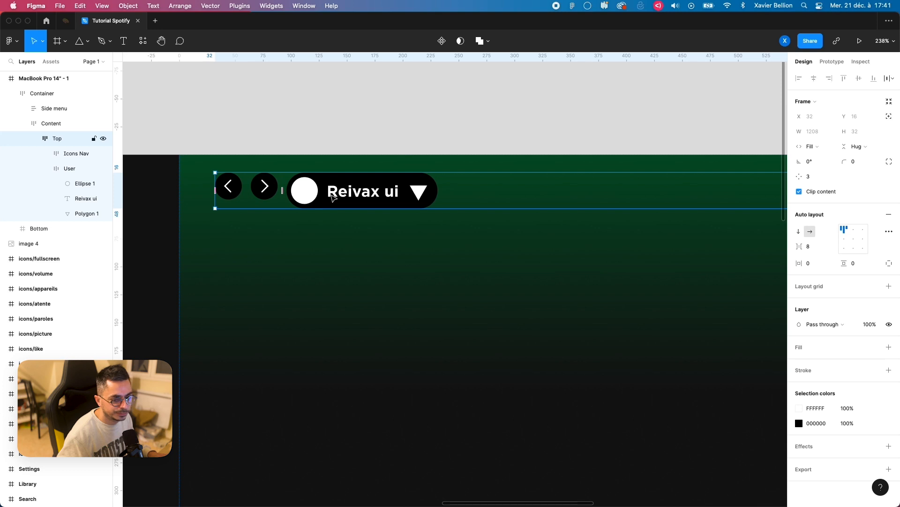
pyautogui.click(844, 239)
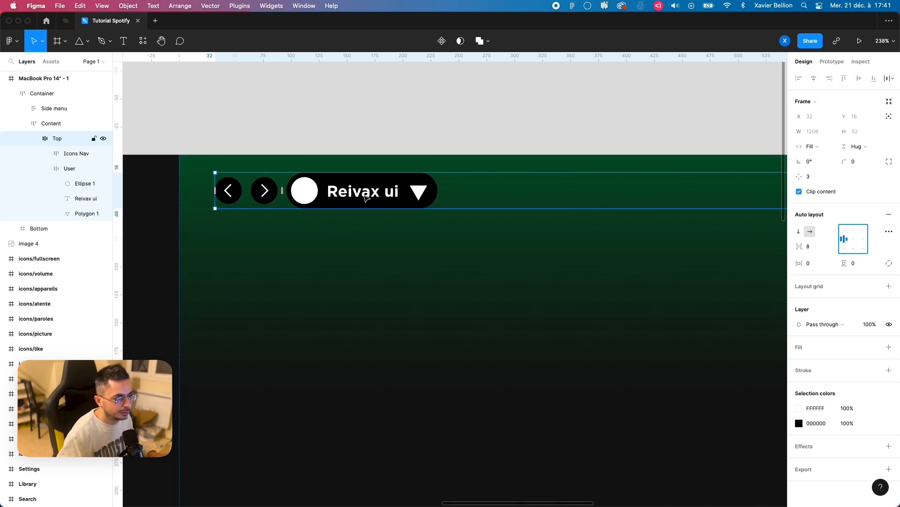
# Step: Set the User frame's left padding to 2 and its vertical padding to 2, keeping 8 on the right
pyautogui.click(366, 197)
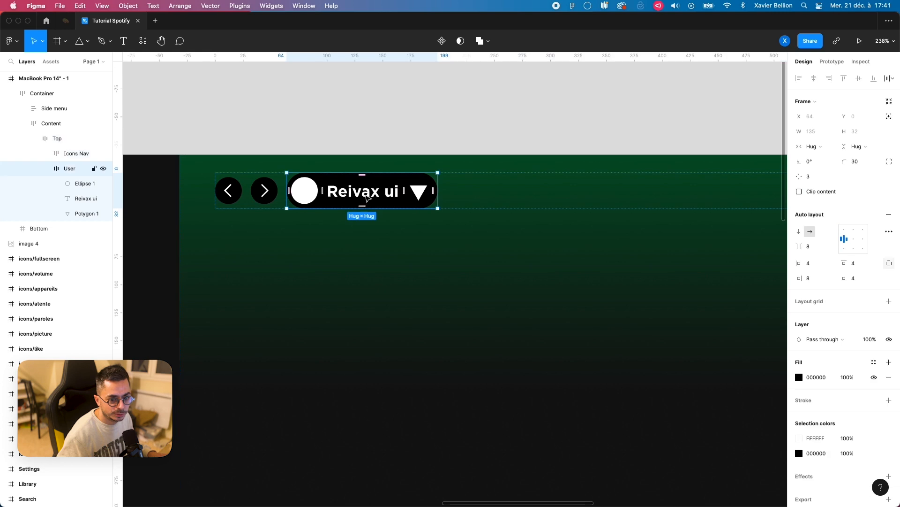
pyautogui.click(818, 267)
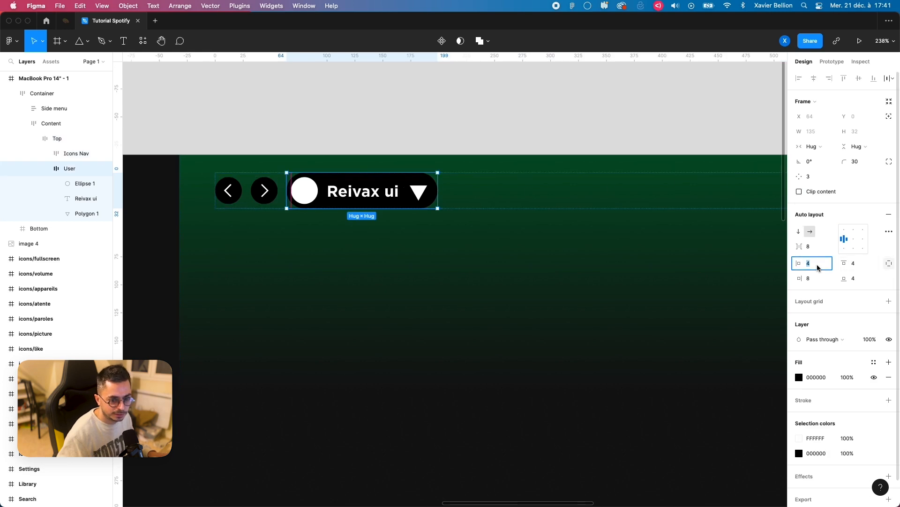
pyautogui.click(889, 263)
pyautogui.click(813, 266)
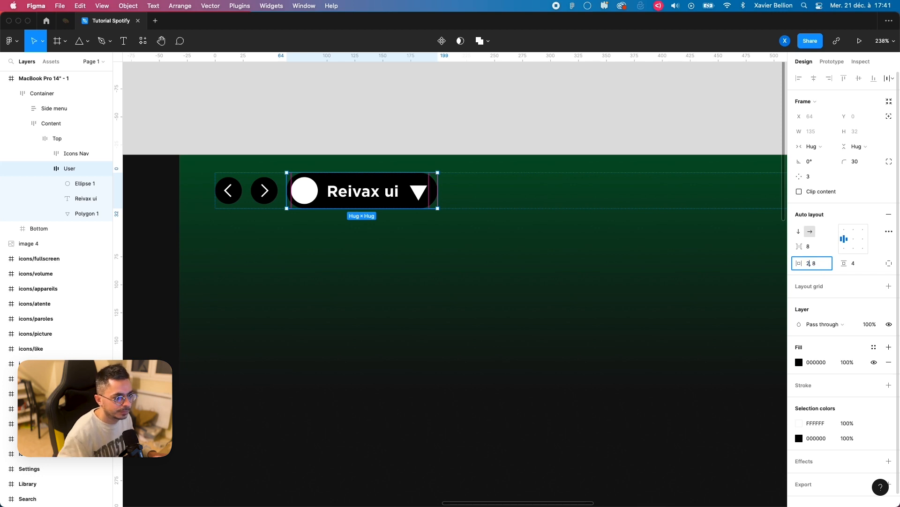
pyautogui.write('2')
pyautogui.press('Return')
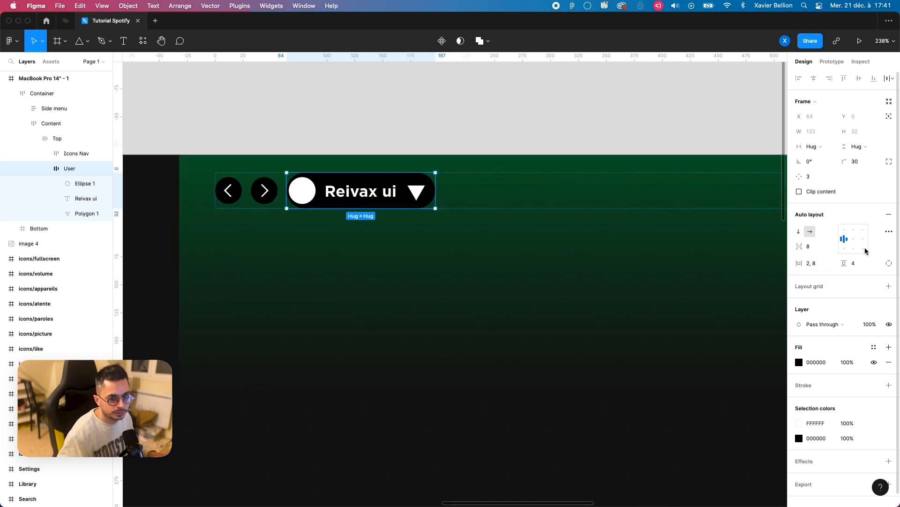
pyautogui.click(864, 266)
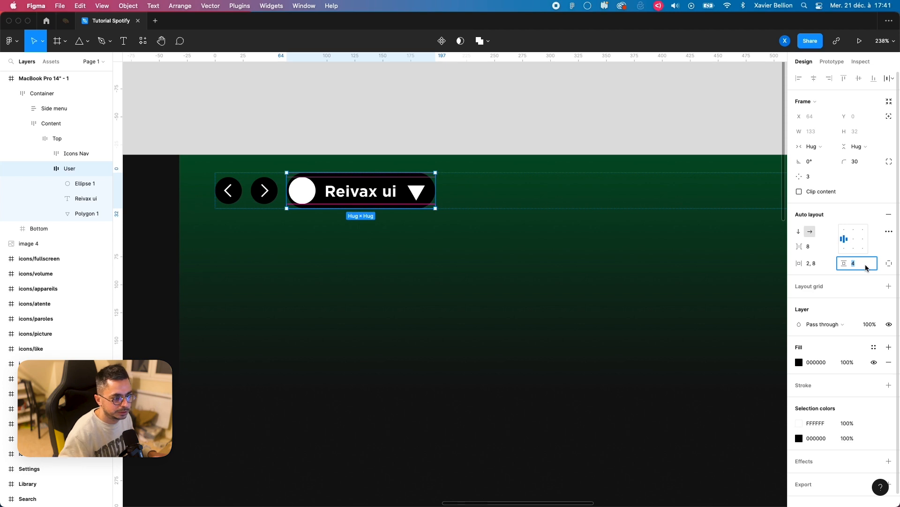
pyautogui.write('2')
pyautogui.press('Return')
pyautogui.click(464, 145)
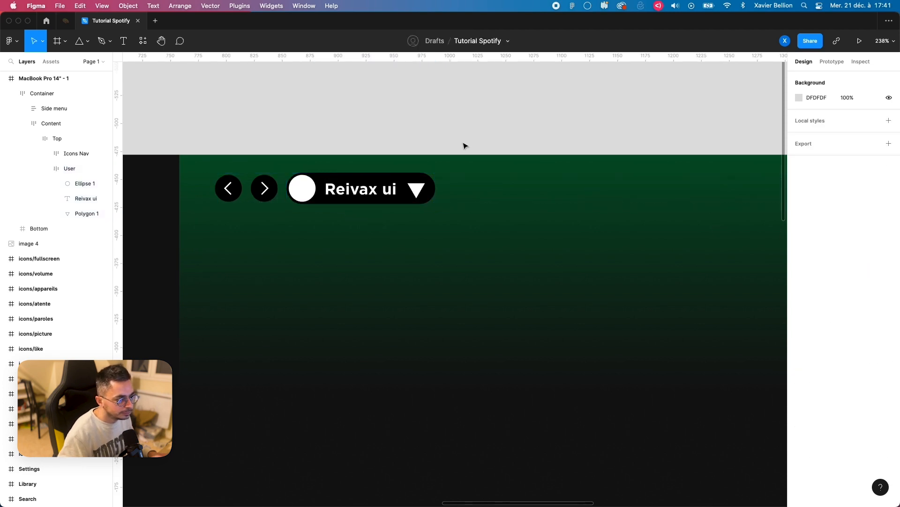
# Step: Resize the white triangle in the User frame to 14 × 14
pyautogui.click(418, 192)
pyautogui.click(417, 193)
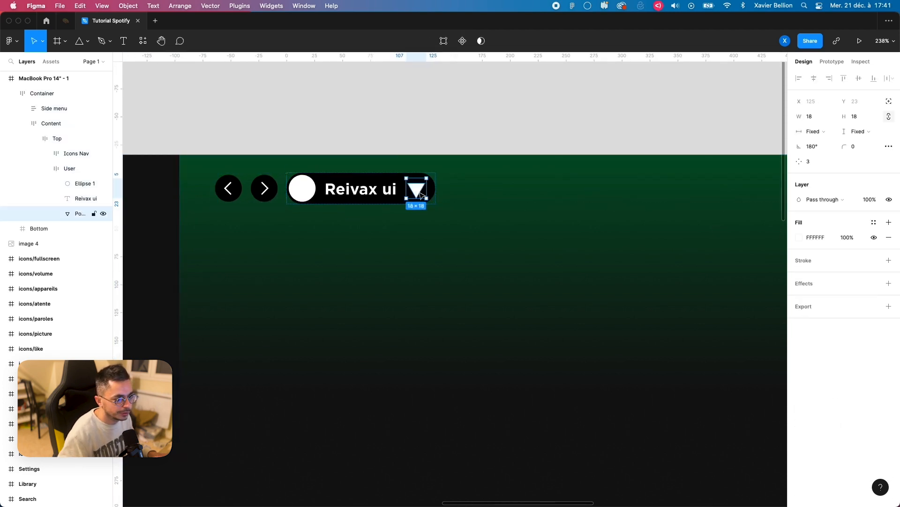
pyautogui.moveTo(428, 198); pyautogui.dragTo(422, 192)
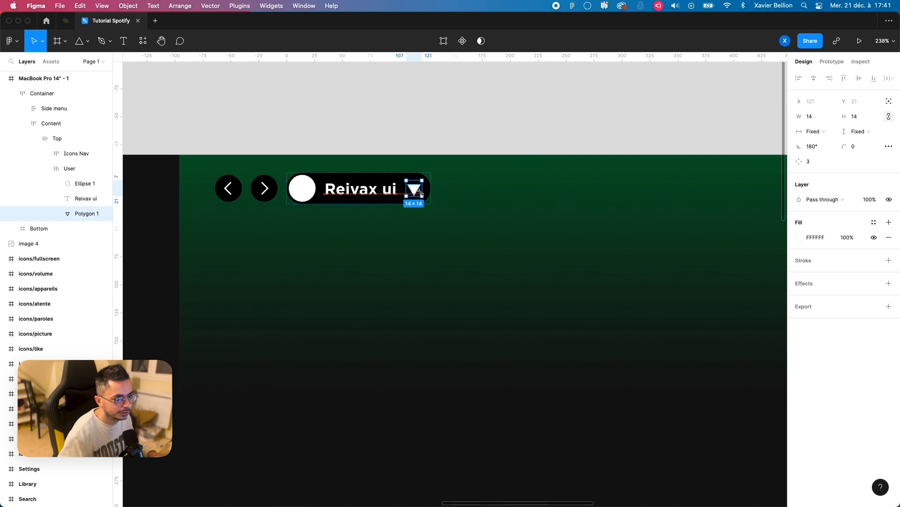
pyautogui.click(401, 180)
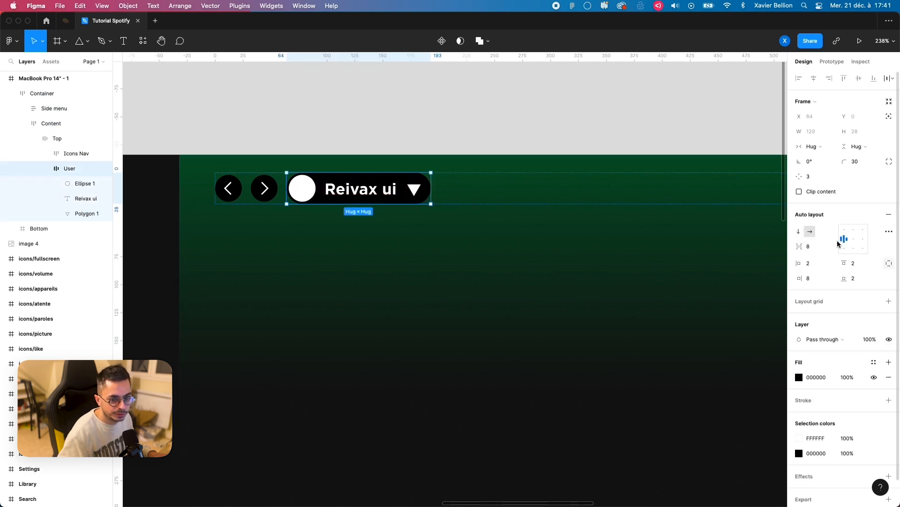
pyautogui.click(404, 131)
# Step: Select the Top frame and collapse the User frame's contents in the layer tree
pyautogui.scroll(-5, 388, 165)
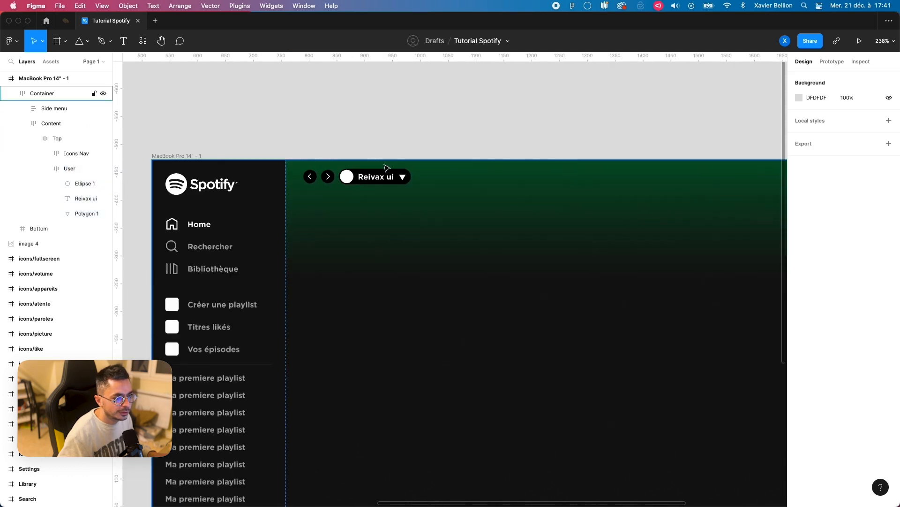
pyautogui.scroll(-10, 388, 166)
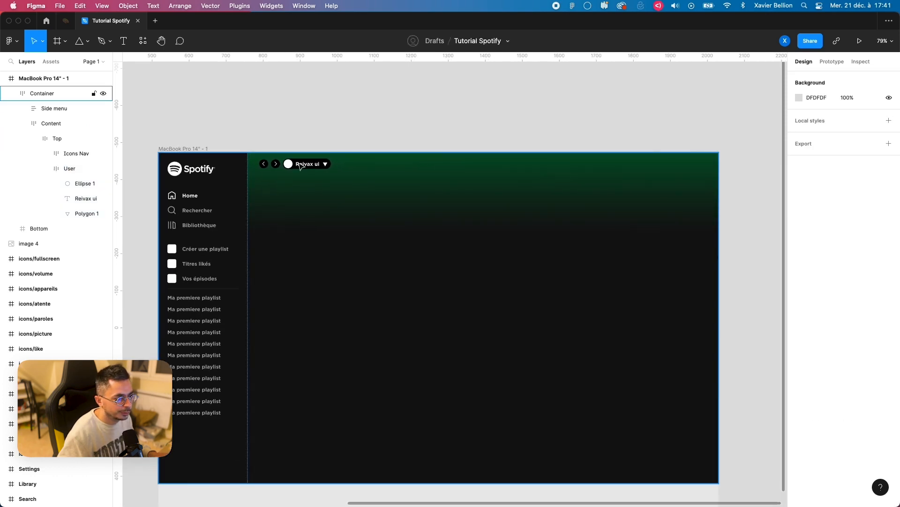
pyautogui.scroll(3, 304, 169)
pyautogui.hscroll(3, 723, 158)
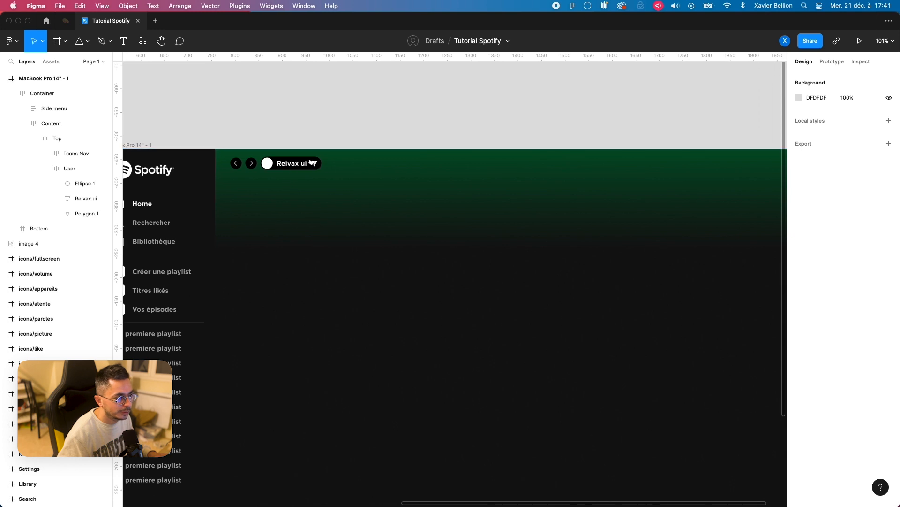
pyautogui.click(51, 122)
pyautogui.click(57, 138)
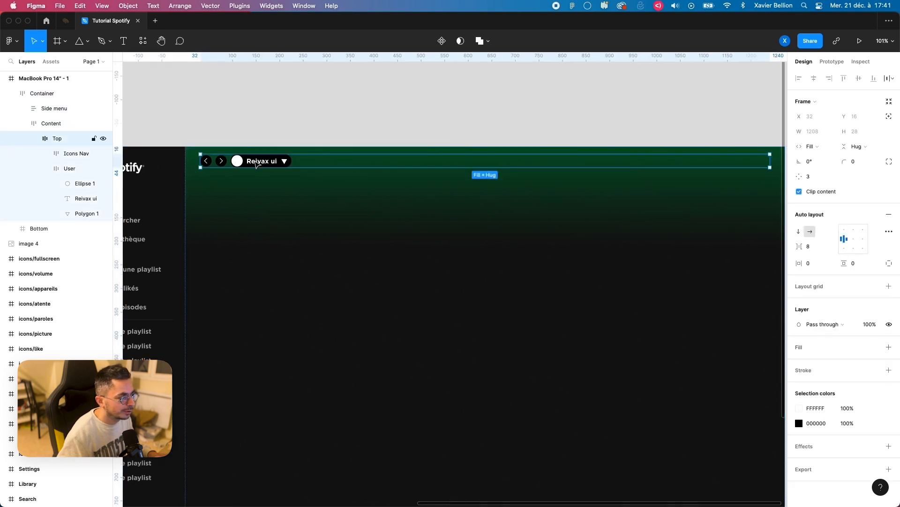
pyautogui.click(45, 168)
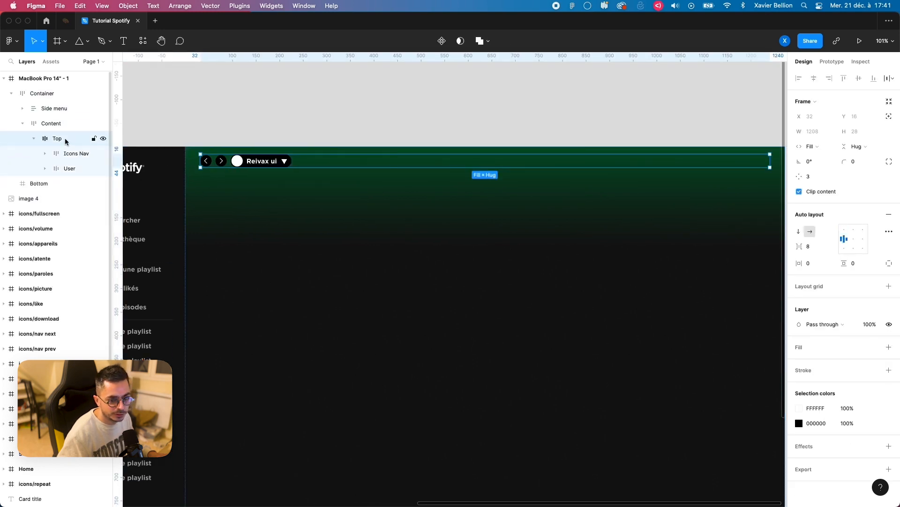
# Step: Try increasing the Top frame's item spacing to 104 and restore it to 8
pyautogui.click(814, 247)
pyautogui.hotkey('shift', 'Up')
pyautogui.hotkey('shift', 'Up')
pyautogui.hotkey('shift', 'Up')
pyautogui.hotkey('shift', 'Up')
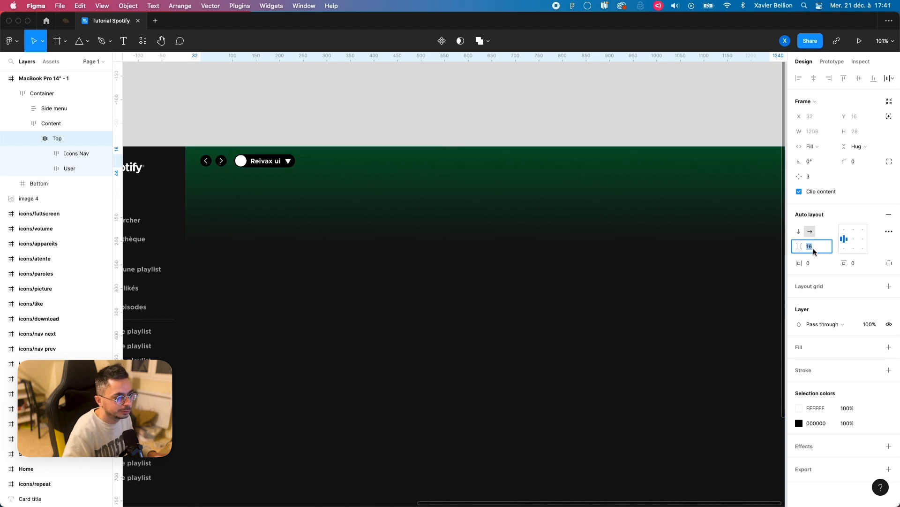
pyautogui.hotkey('shift', 'Up')
pyautogui.hotkey('shift', 'Up')
pyautogui.hotkey('shift', 'Up')
pyautogui.hotkey('shift', 'Up')
pyautogui.hotkey('shift', 'Up')
pyautogui.hotkey('shift', 'Up')
pyautogui.hotkey('shift', 'Up')
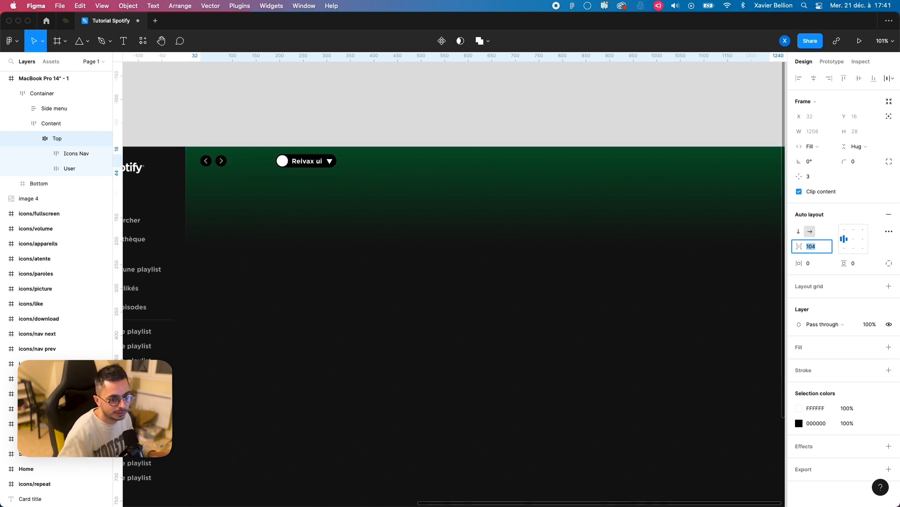
pyautogui.write('8')
pyautogui.press('Return')
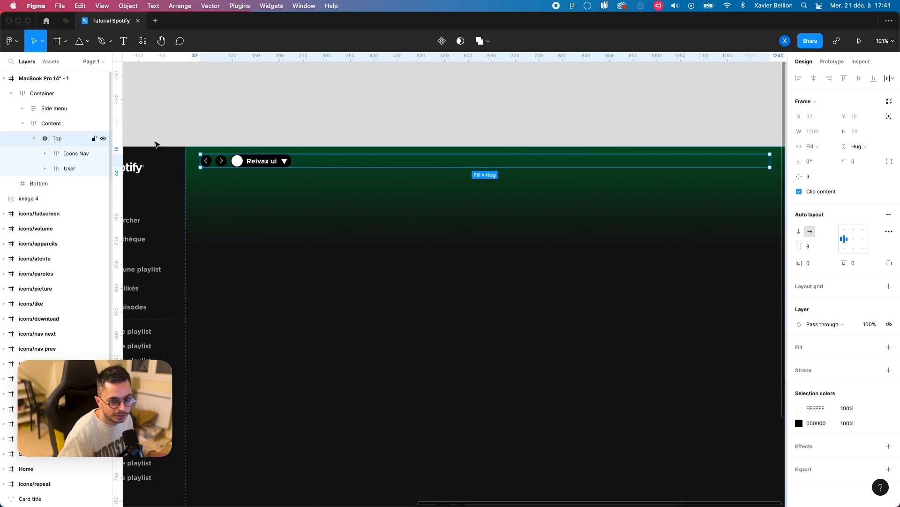
# Step: Set the Top frame's auto layout spacing mode to Space between
pyautogui.click(888, 231)
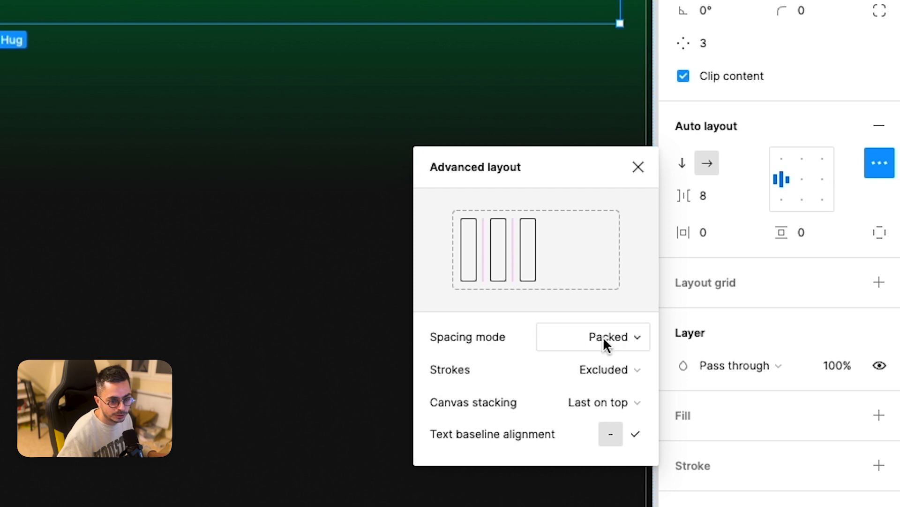
pyautogui.click(605, 340)
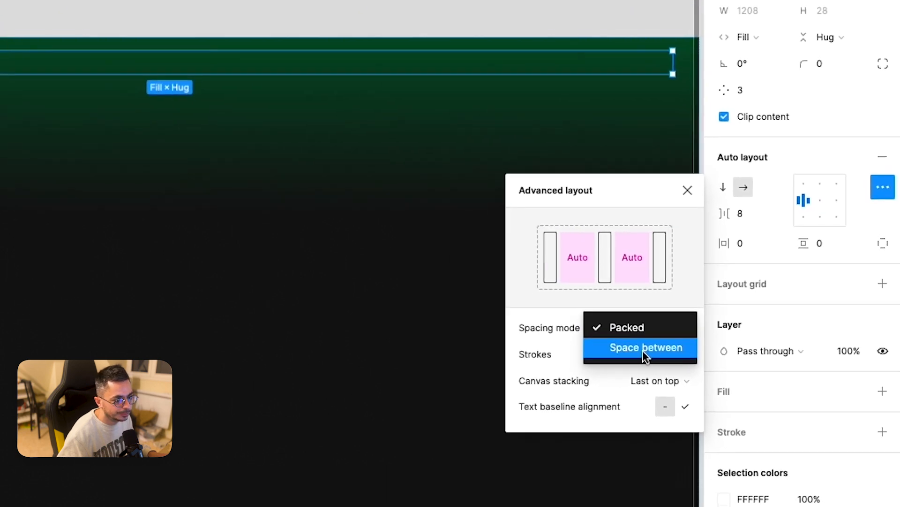
pyautogui.click(642, 350)
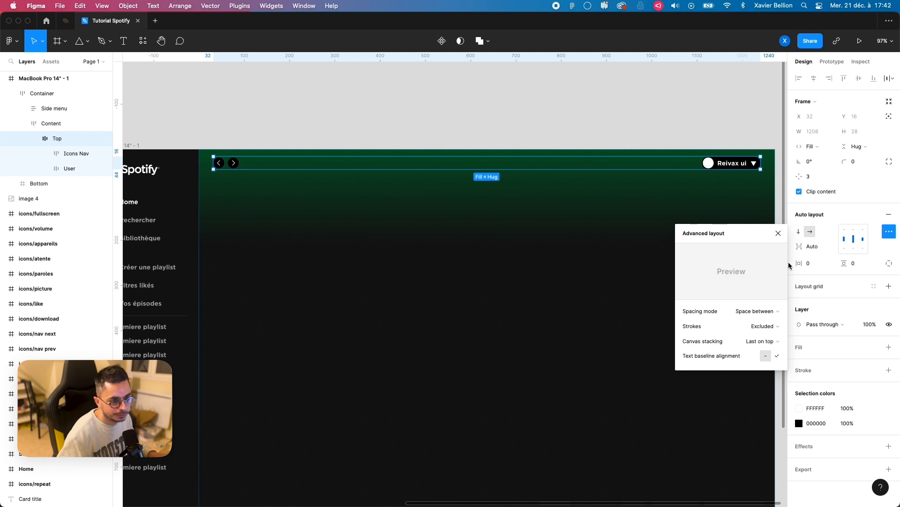
pyautogui.click(778, 233)
pyautogui.click(516, 147)
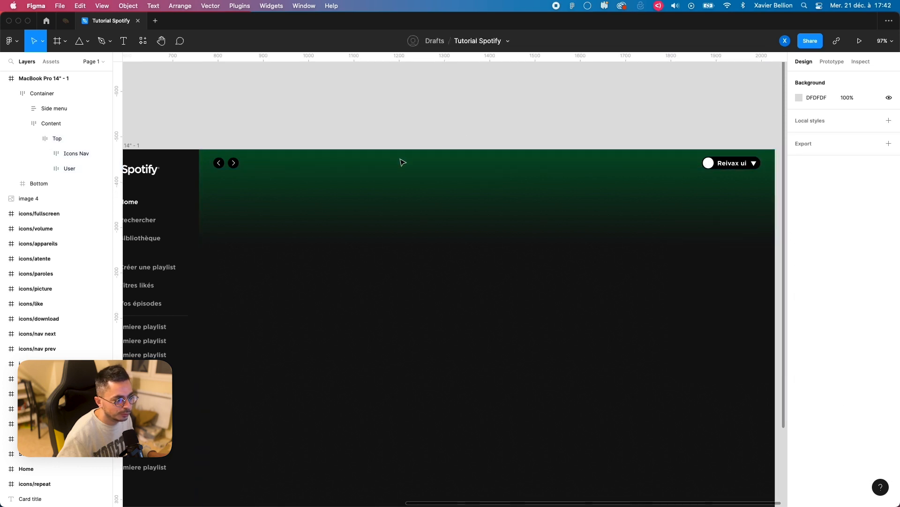
# Step: Collapse the Top frame in the layer tree and clear the selection
pyautogui.click(238, 167)
pyautogui.click(236, 165)
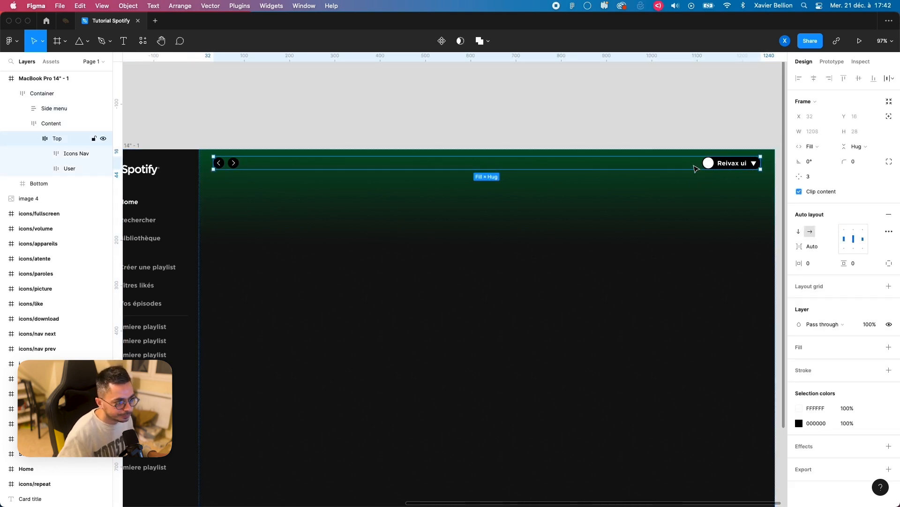
pyautogui.click(314, 134)
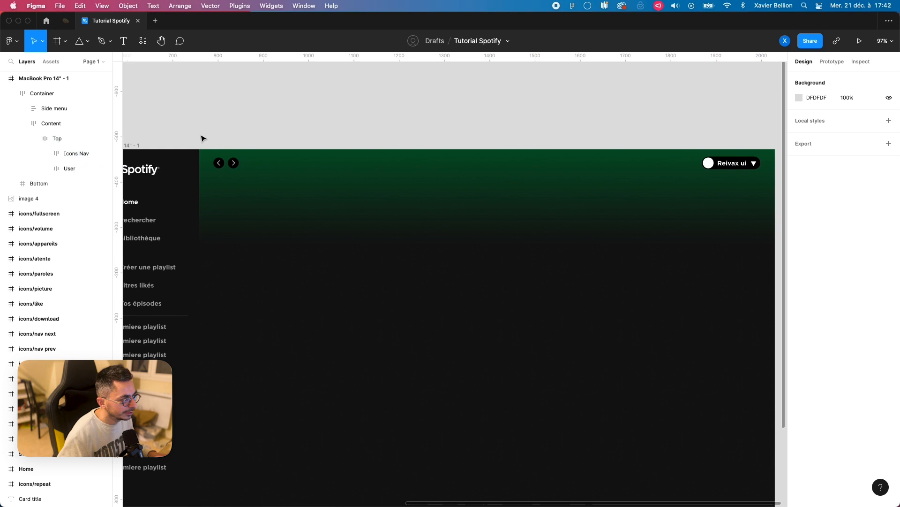
pyautogui.click(59, 138)
pyautogui.click(38, 138)
pyautogui.click(174, 127)
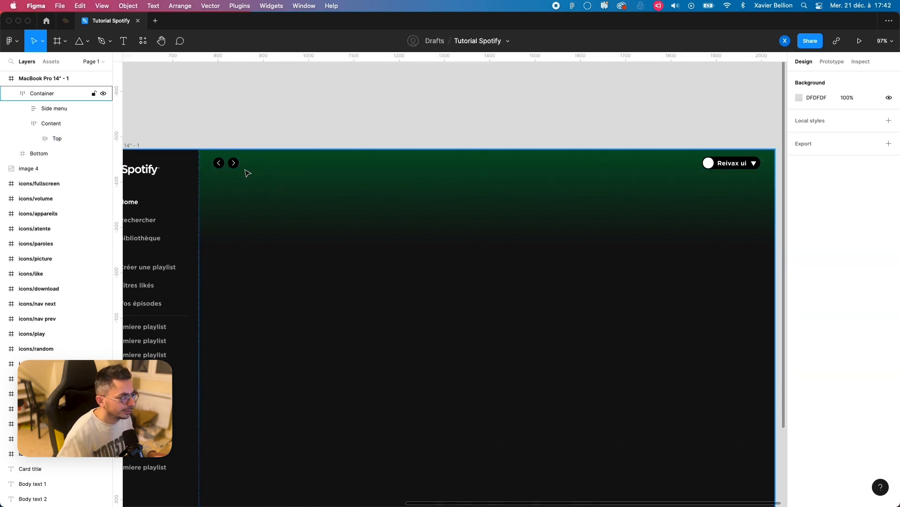
# Step: Draw a frame about 339 × 264 inside the Content frame and set Content's auto layout direction to vertical
pyautogui.doubleClick(228, 158)
pyautogui.press('f')
pyautogui.moveTo(213, 157); pyautogui.dragTo(367, 276)
pyautogui.click(51, 126)
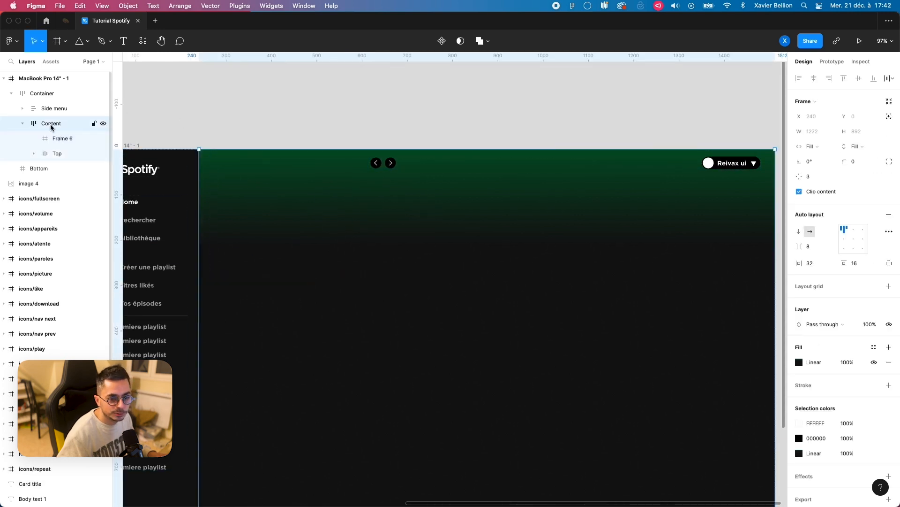
pyautogui.click(800, 234)
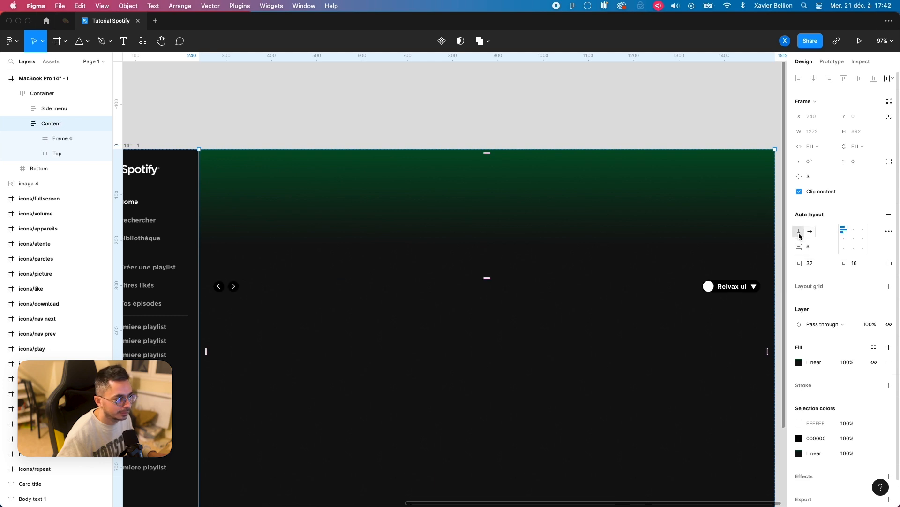
# Step: Move the new empty frame below Top within Content and set its width to Fill container
pyautogui.click(66, 139)
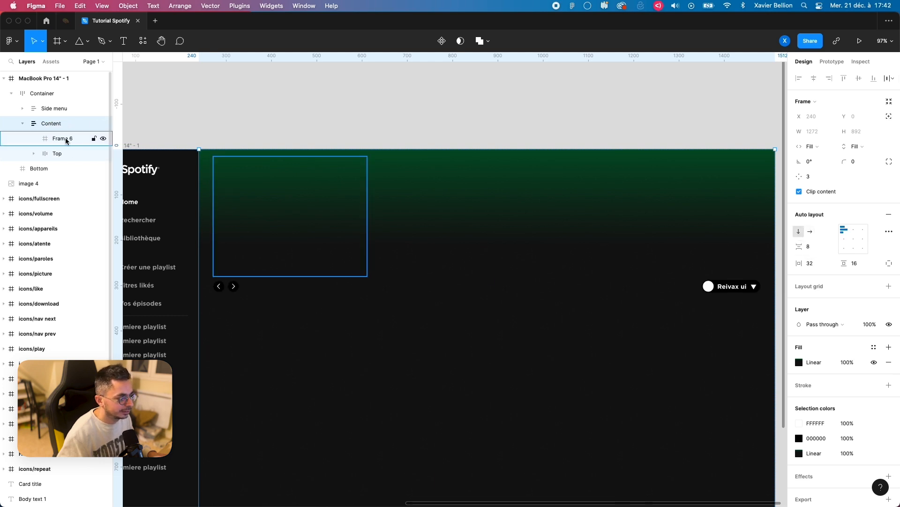
pyautogui.press('Down')
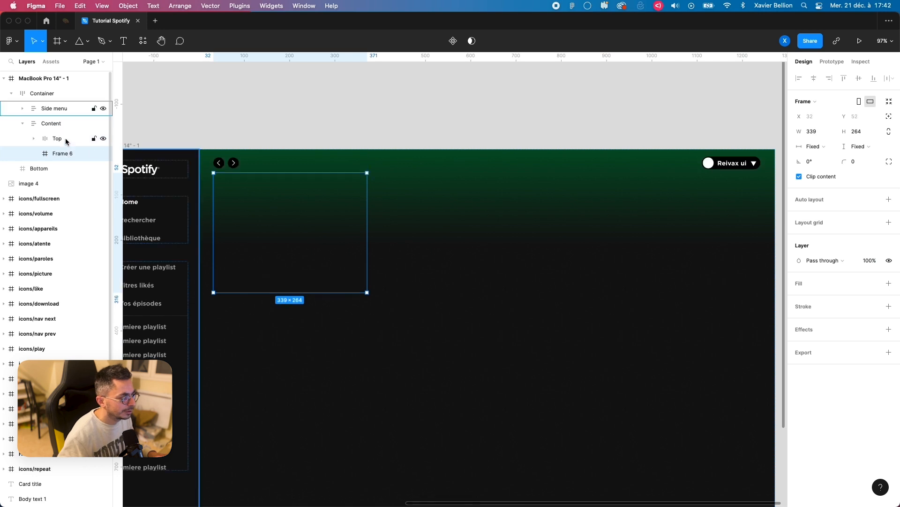
pyautogui.click(815, 147)
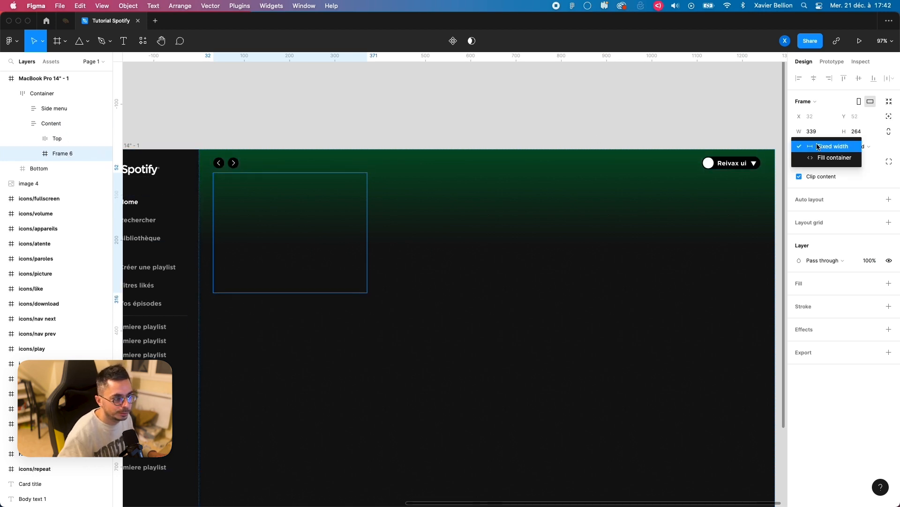
pyautogui.click(825, 158)
# Step: Rename the new frame below Top as Section 1
pyautogui.doubleClick(61, 153)
pyautogui.write('Section 1')
pyautogui.press('Return')
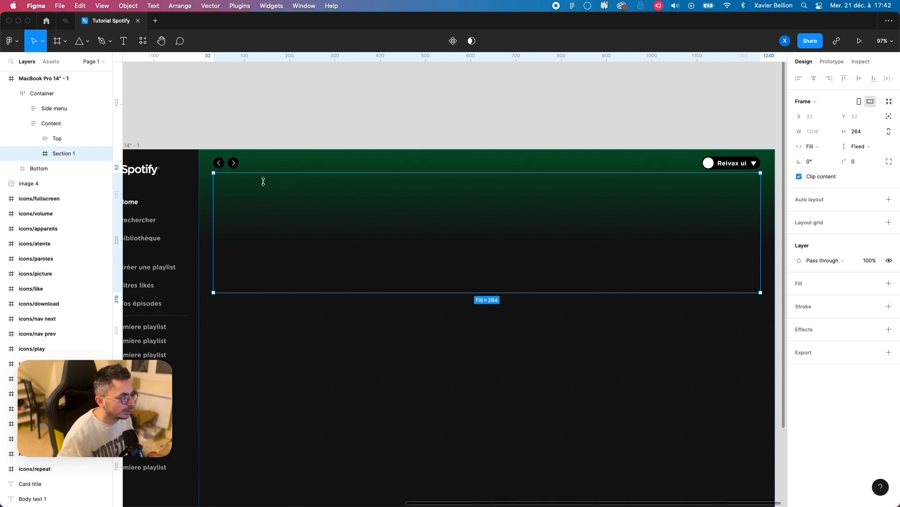
# Step: Add a text layer reading "Bonjour" inside the Section 1 frame
pyautogui.press('t')
pyautogui.click(235, 185)
pyautogui.write('Bonjour')
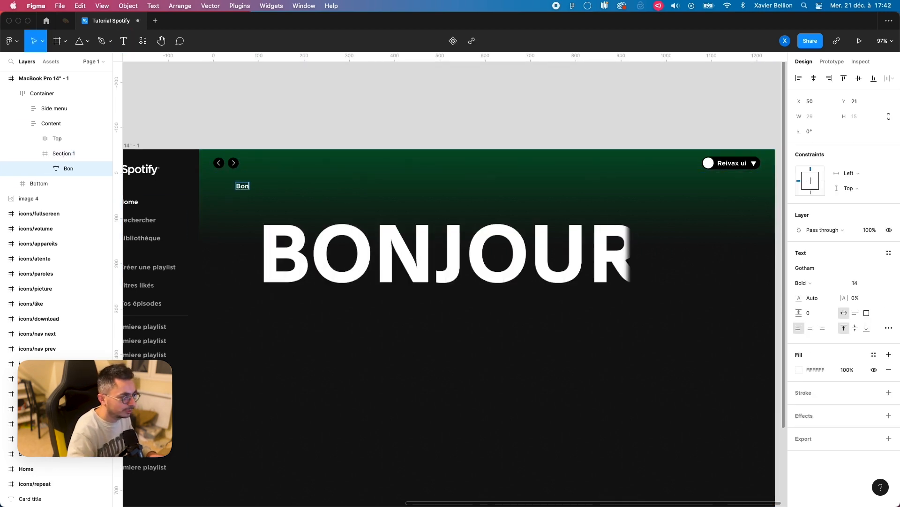
pyautogui.click(318, 109)
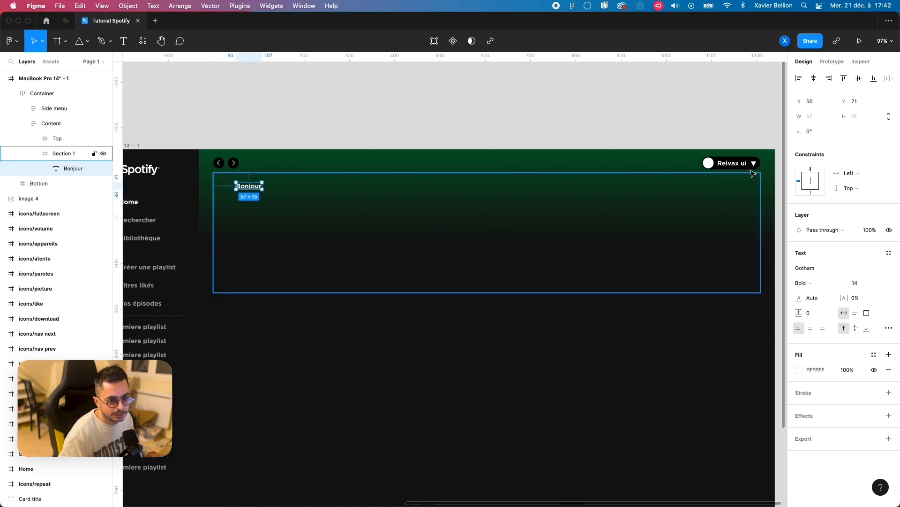
# Step: Set the Bonjour text's font size to 23 and align it to Section 1's left and top edges
pyautogui.scroll(-5, 462, 224)
pyautogui.hscroll(-5, 375, 228)
pyautogui.hscroll(-1, 407, 227)
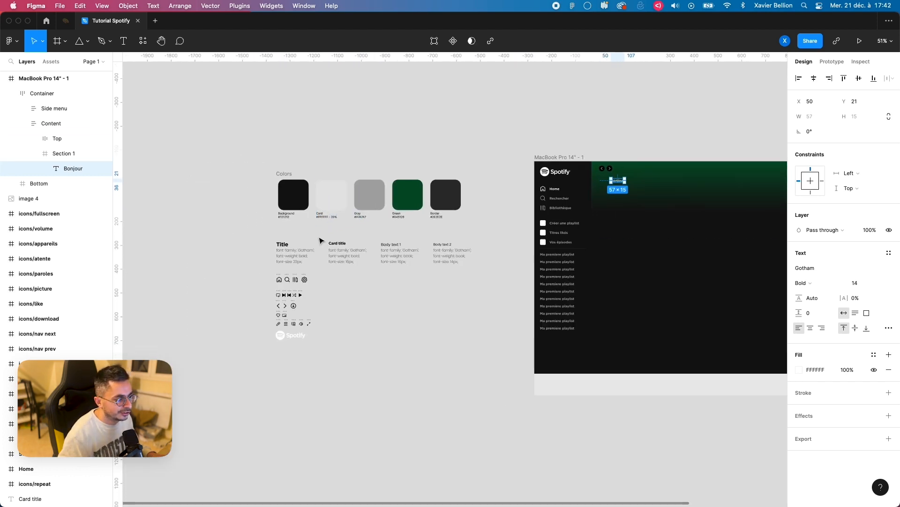
pyautogui.scroll(3, 320, 238)
pyautogui.moveTo(551, 200); pyautogui.dragTo(181, 224)
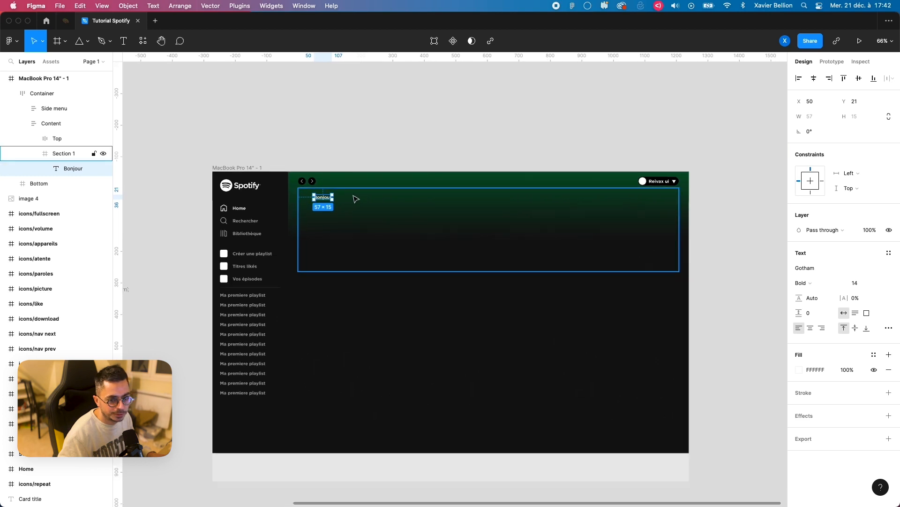
pyautogui.scroll(5, 383, 170)
pyautogui.click(861, 284)
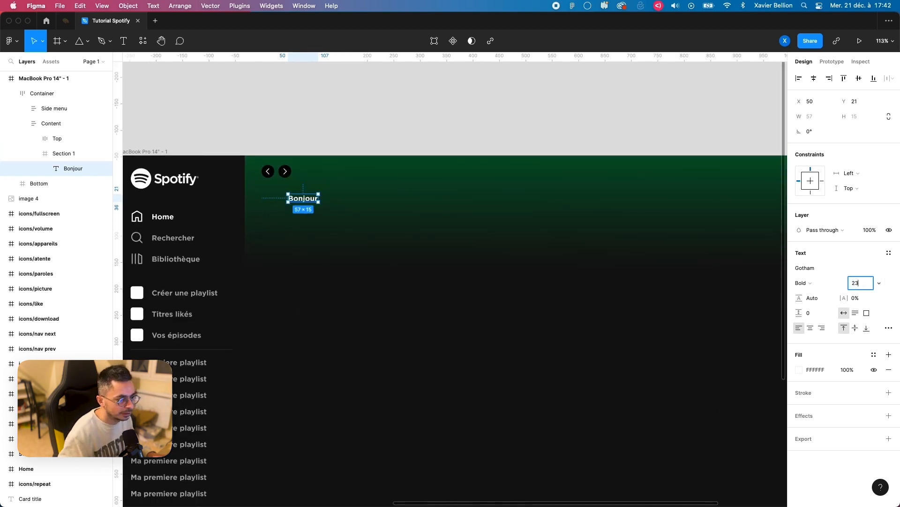
pyautogui.write('23')
pyautogui.press('Return')
pyautogui.click(802, 82)
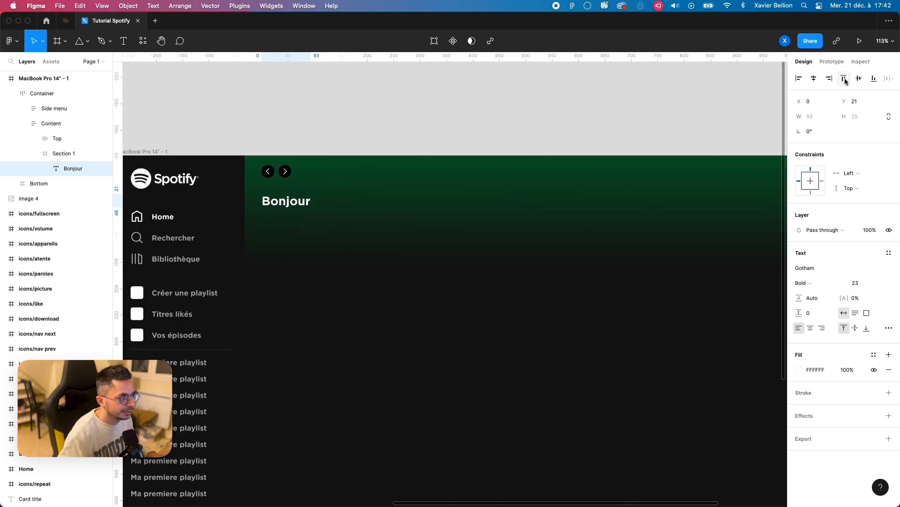
pyautogui.click(843, 79)
# Step: Apply auto layout to Section 1 and set its item spacing to 24
pyautogui.click(61, 155)
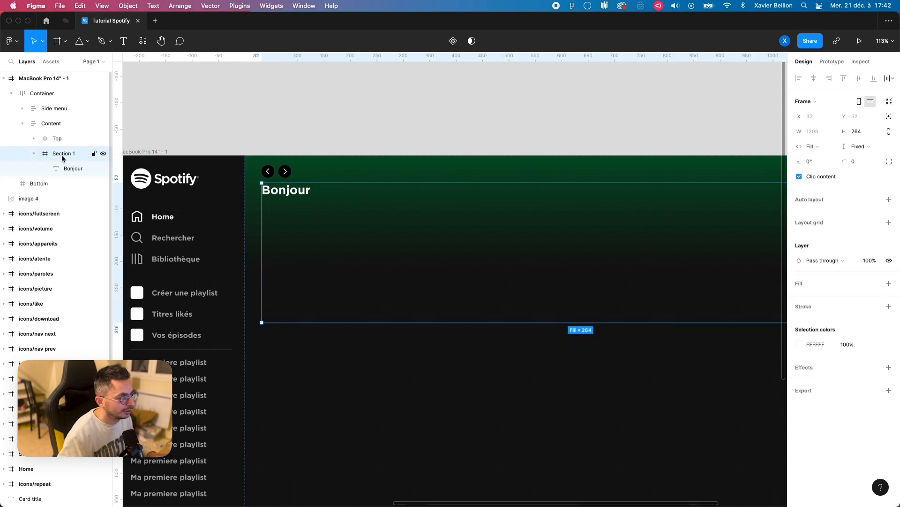
pyautogui.hotkey('shift', 'a')
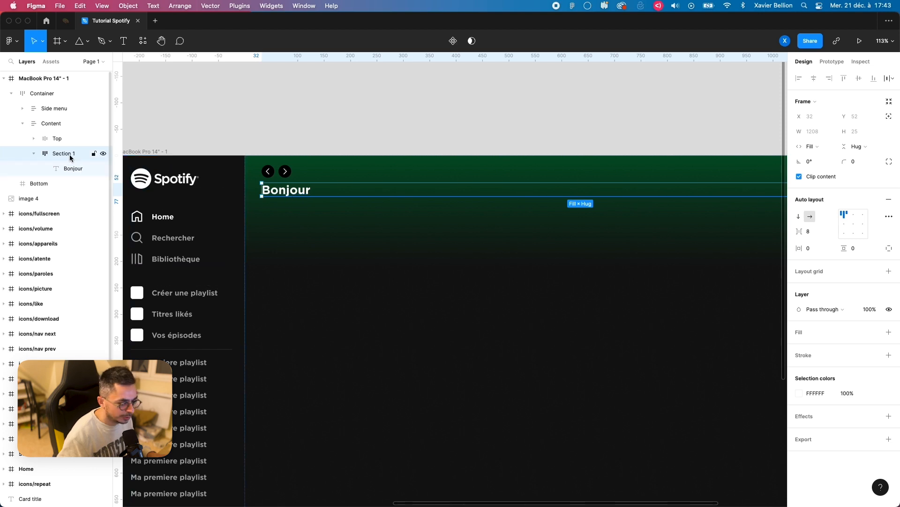
pyautogui.click(816, 230)
pyautogui.write('24')
pyautogui.press('Return')
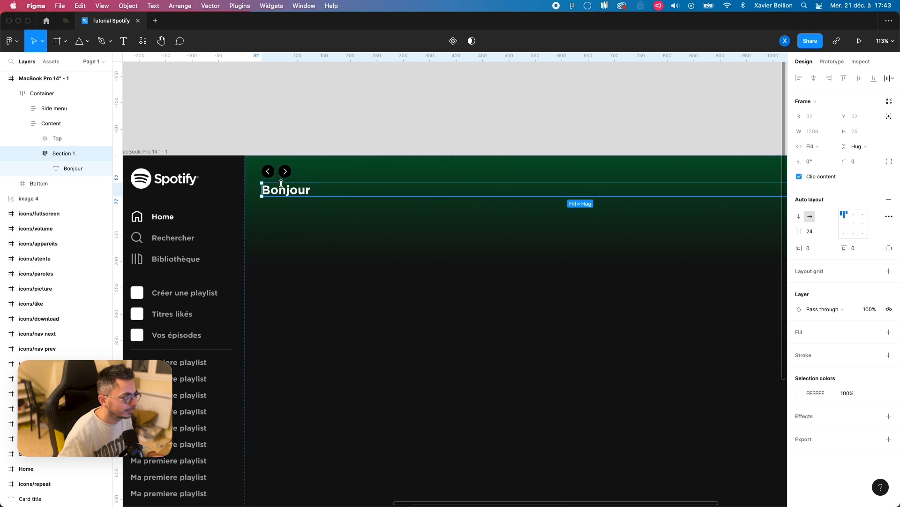
# Step: Switch to Chrome, close the developer tools to examine the Spotify home page's layout, and return to Figma
pyautogui.click(77, 170)
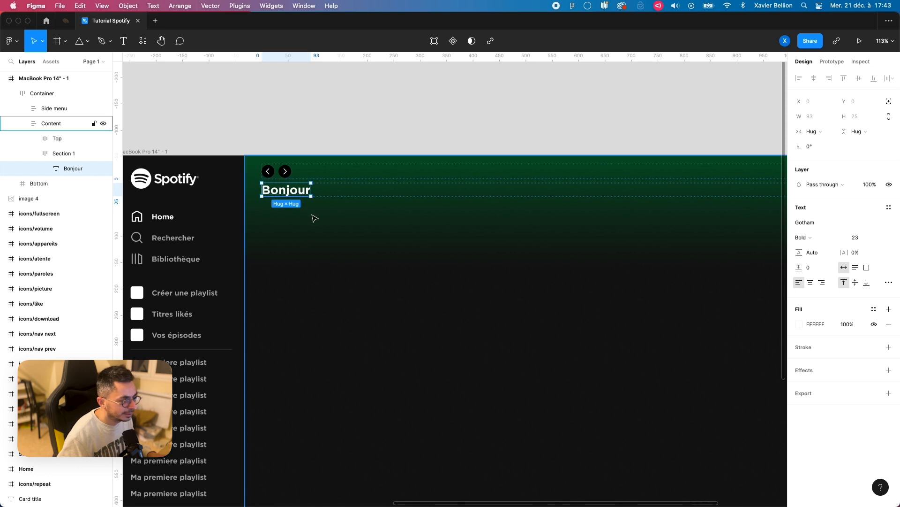
pyautogui.scroll(-5, 343, 252)
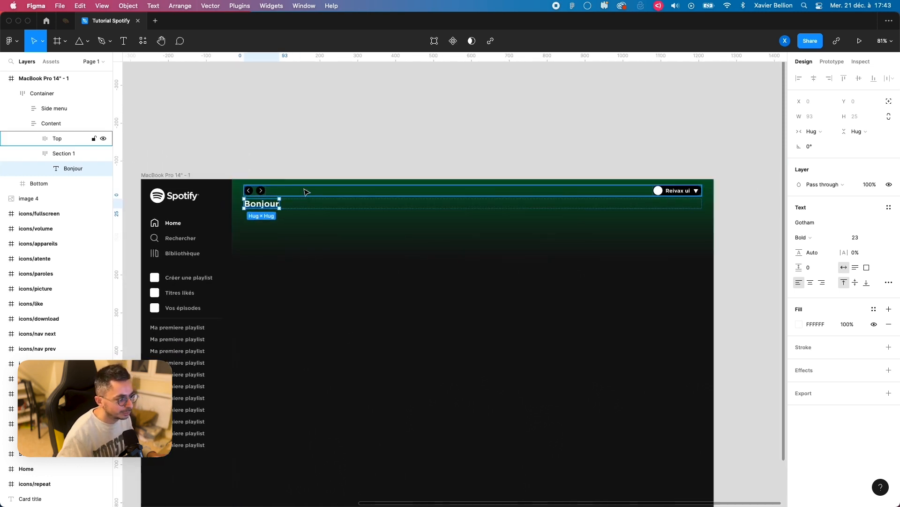
pyautogui.moveTo(308, 152); pyautogui.dragTo(330, 277)
pyautogui.click(297, 205)
pyautogui.scroll(2, 300, 218)
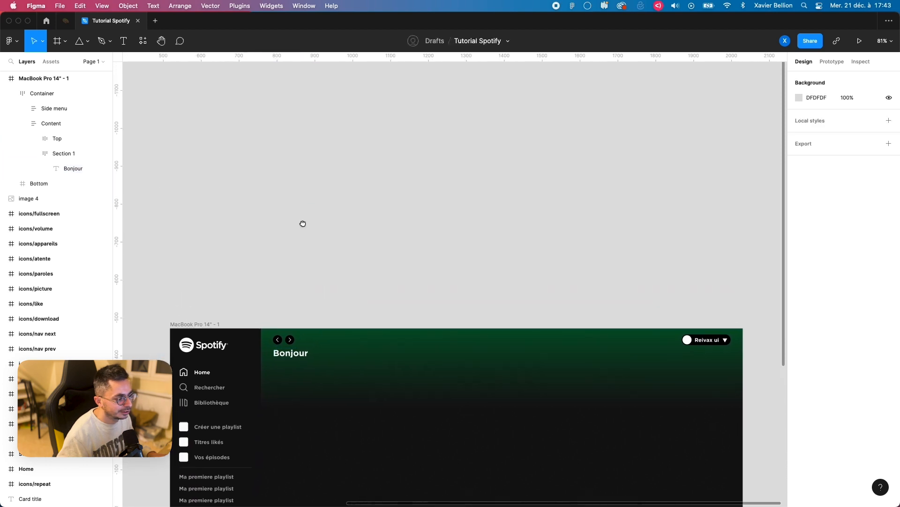
pyautogui.click(364, 478)
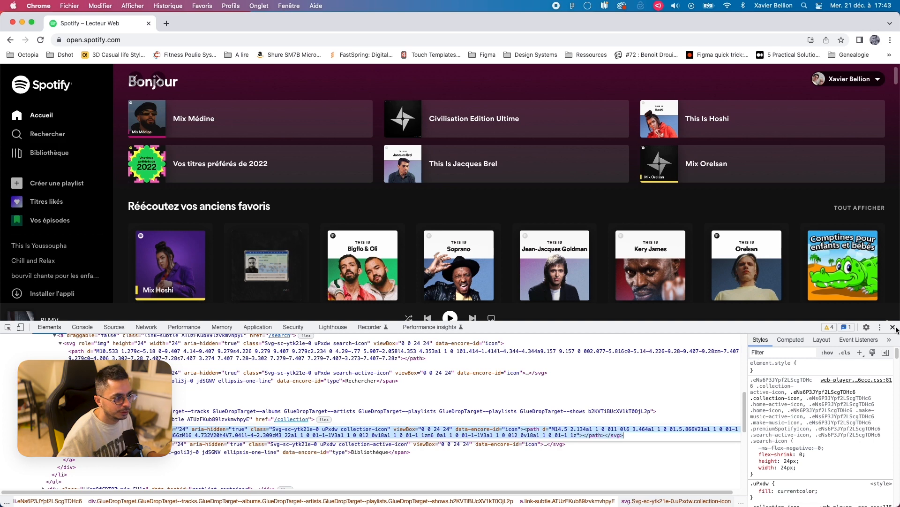
pyautogui.press('super+alt+i')
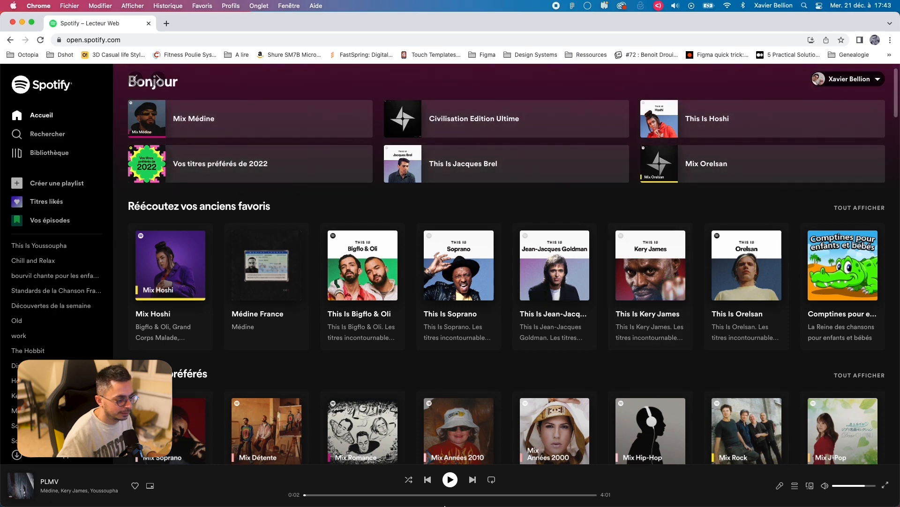
pyautogui.moveTo(444, 505)
pyautogui.click(403, 482)
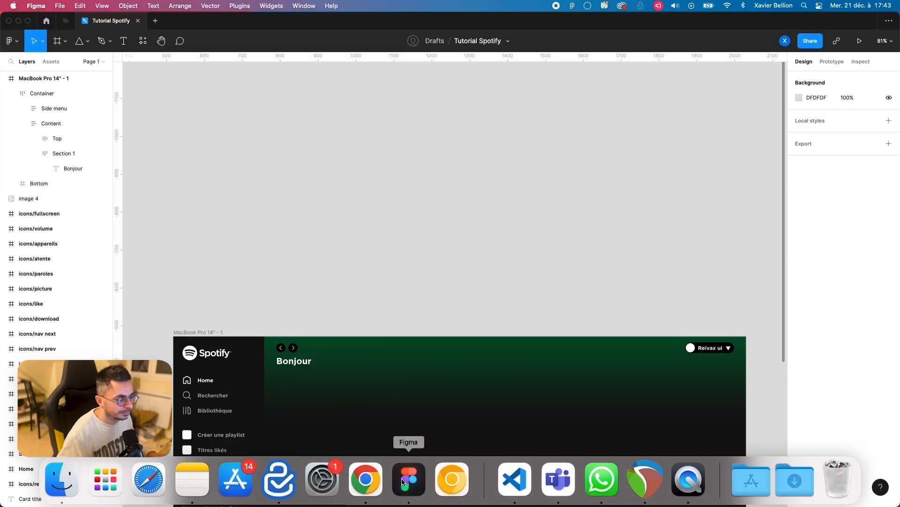
# Step: Draw a frame about 236 × 92 in the Content frame, just below the Bonjour heading
pyautogui.moveTo(301, 314); pyautogui.dragTo(280, 199)
pyautogui.click(274, 256)
pyautogui.doubleClick(272, 252)
pyautogui.doubleClick(272, 250)
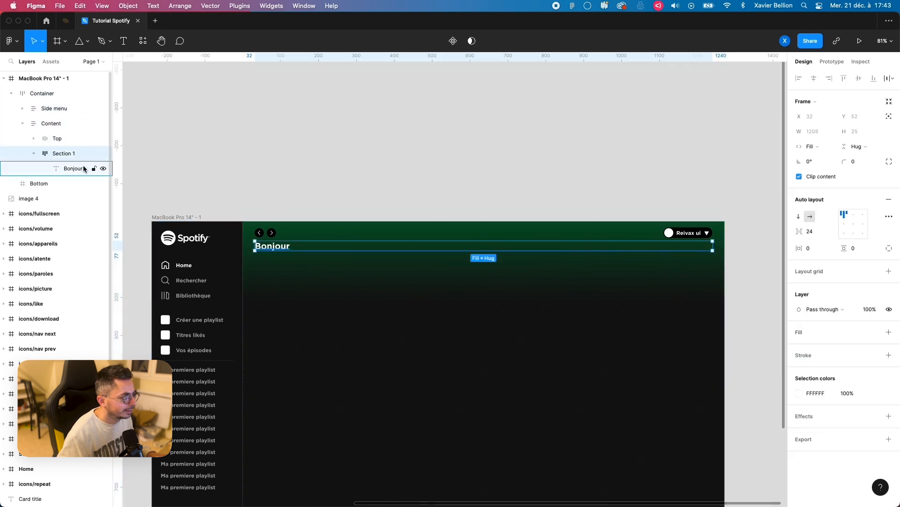
pyautogui.click(66, 165)
pyautogui.press('f')
pyautogui.moveTo(265, 262); pyautogui.dragTo(355, 297)
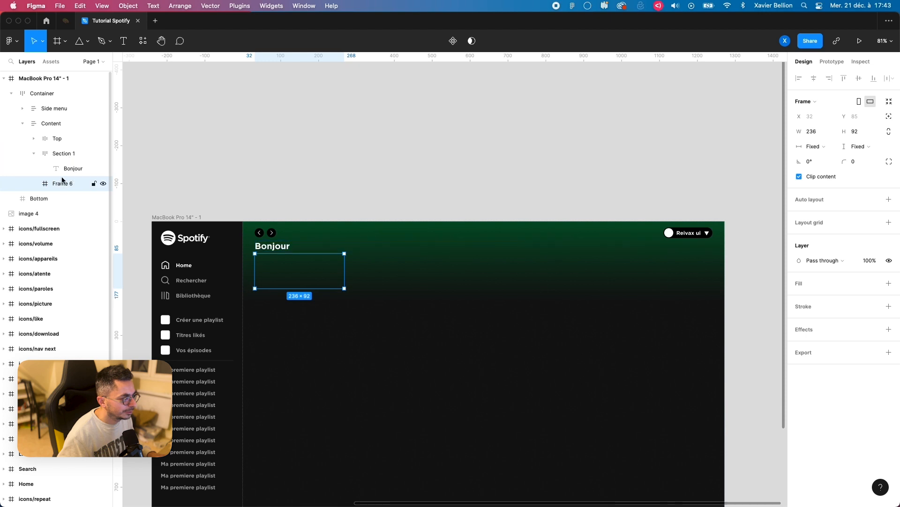
# Step: Nest the new frame inside Section 1 and order it after the Bonjour text
pyautogui.moveTo(64, 182); pyautogui.dragTo(70, 155)
pyautogui.click(68, 156)
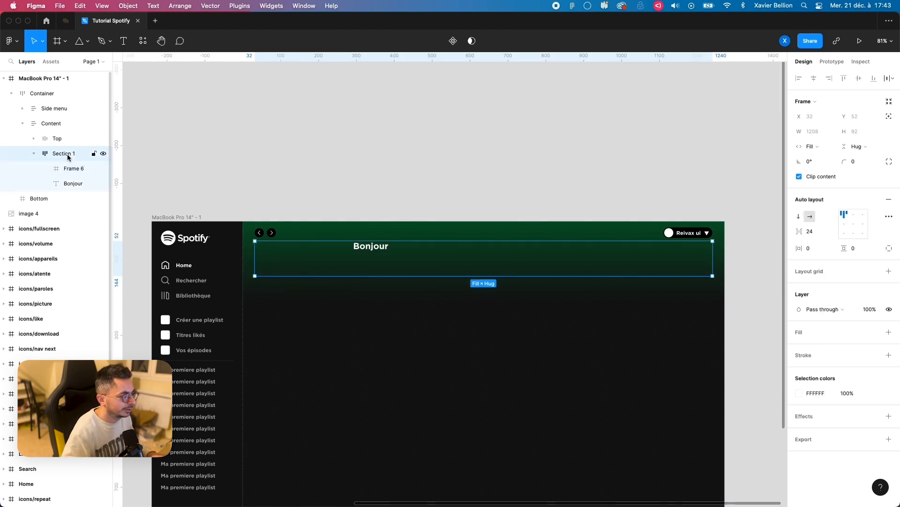
pyautogui.click(72, 169)
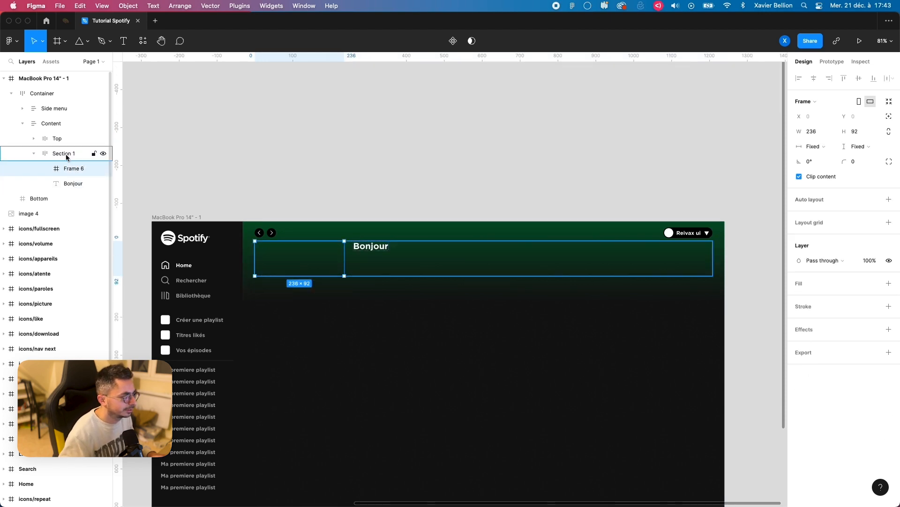
pyautogui.moveTo(74, 169); pyautogui.dragTo(74, 183)
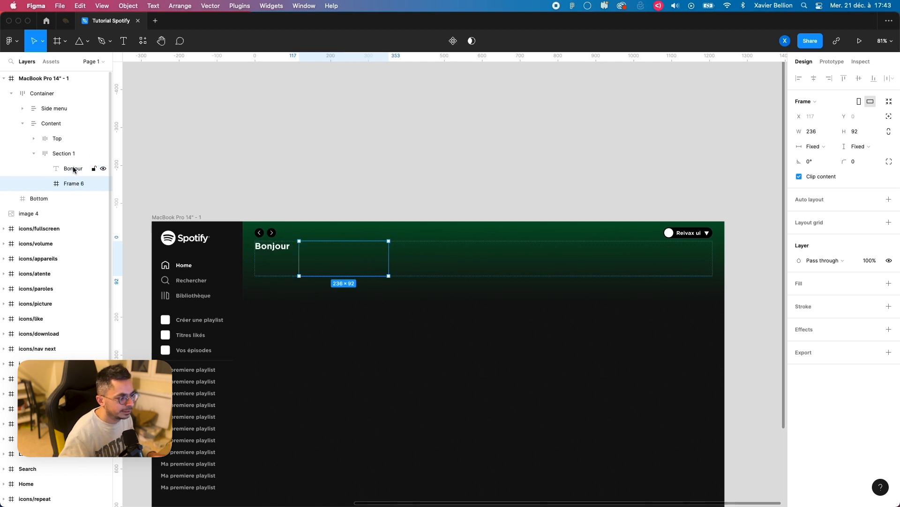
# Step: Set Section 1's auto layout direction to vertical and the width of its nested frame to Fill container
pyautogui.click(66, 153)
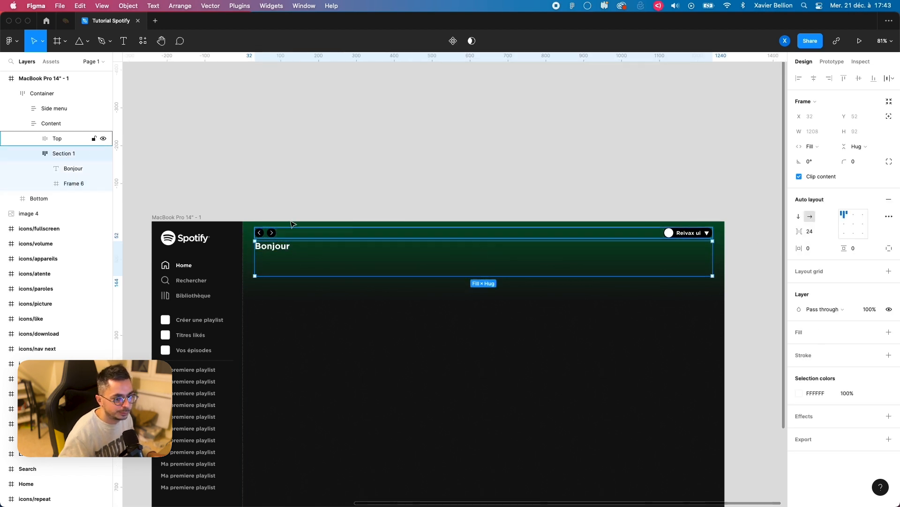
pyautogui.click(800, 217)
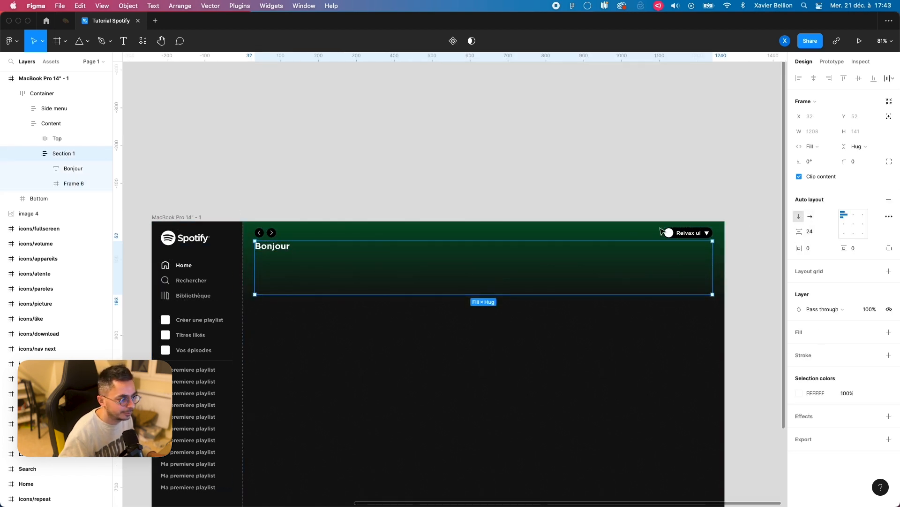
pyautogui.click(96, 186)
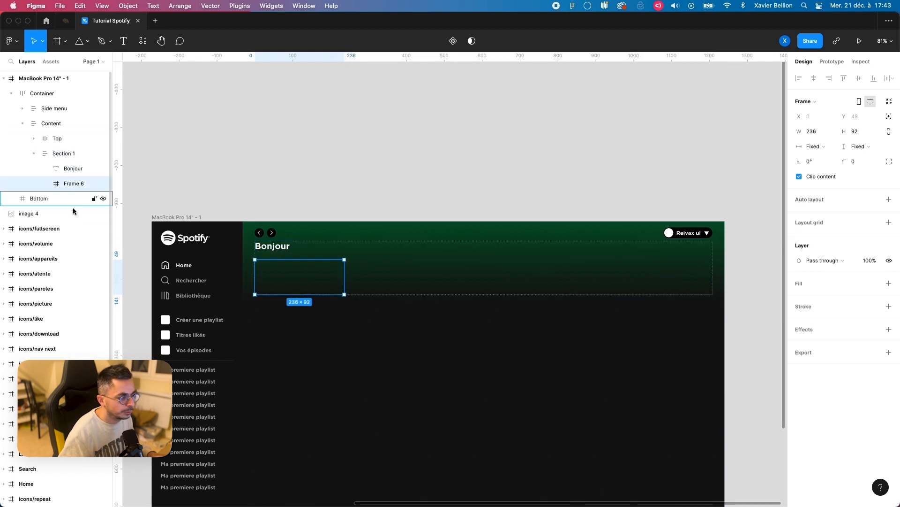
pyautogui.click(816, 147)
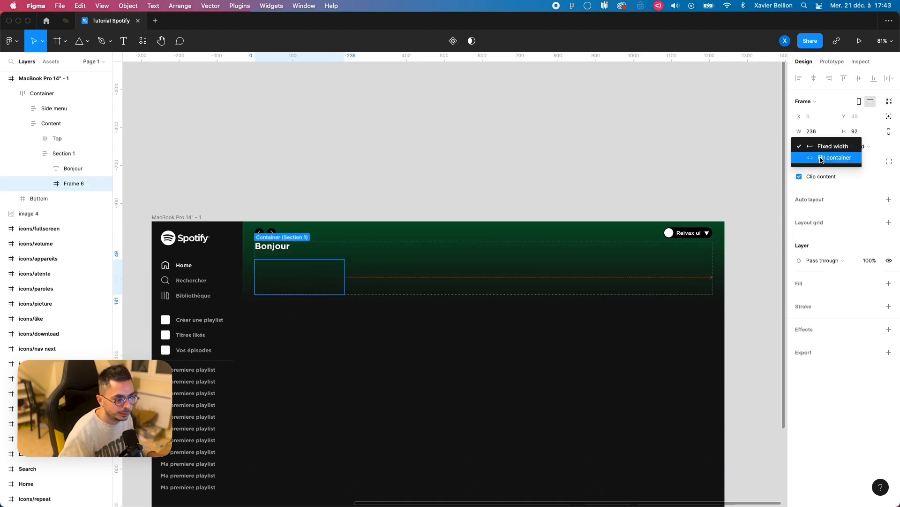
pyautogui.click(826, 157)
# Step: Wrap the empty frame under Bonjour in a new parent frame and rename that parent as Row
pyautogui.scroll(5, 352, 297)
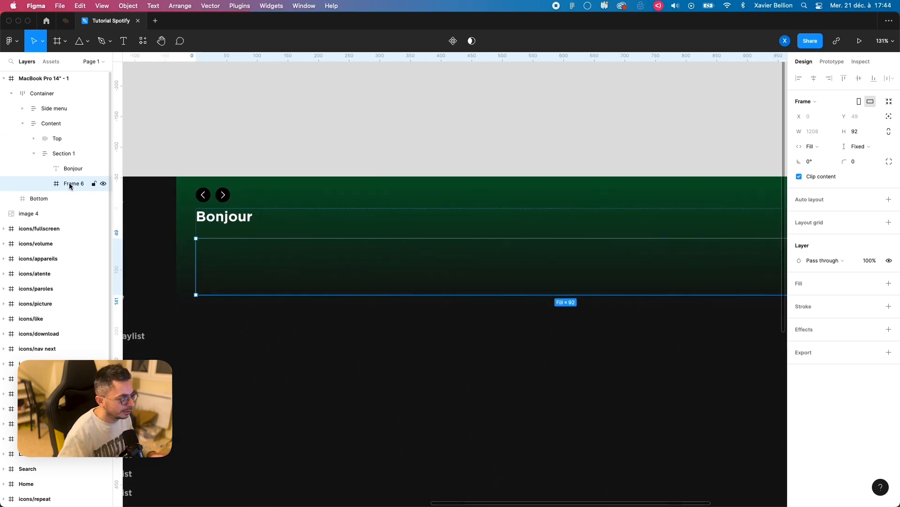
pyautogui.press('super+alt+g')
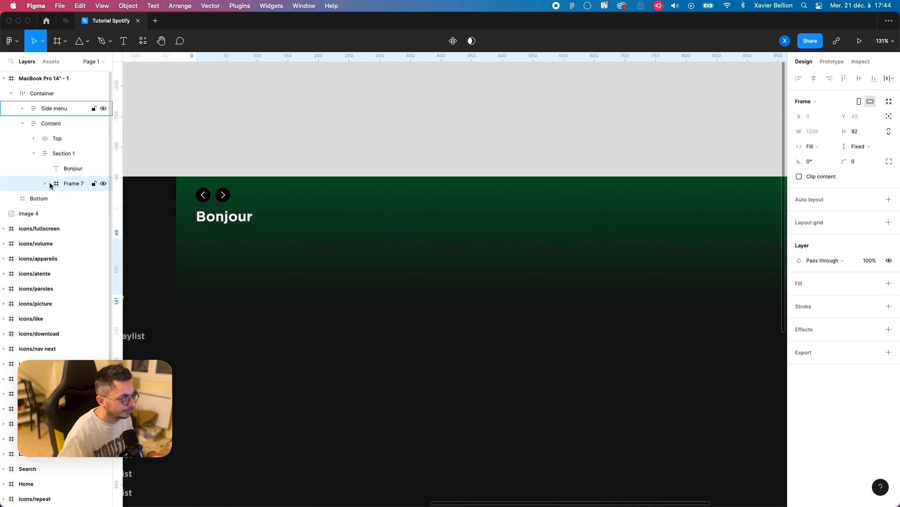
pyautogui.click(45, 184)
pyautogui.doubleClick(73, 184)
pyautogui.write('Row')
pyautogui.press('Return')
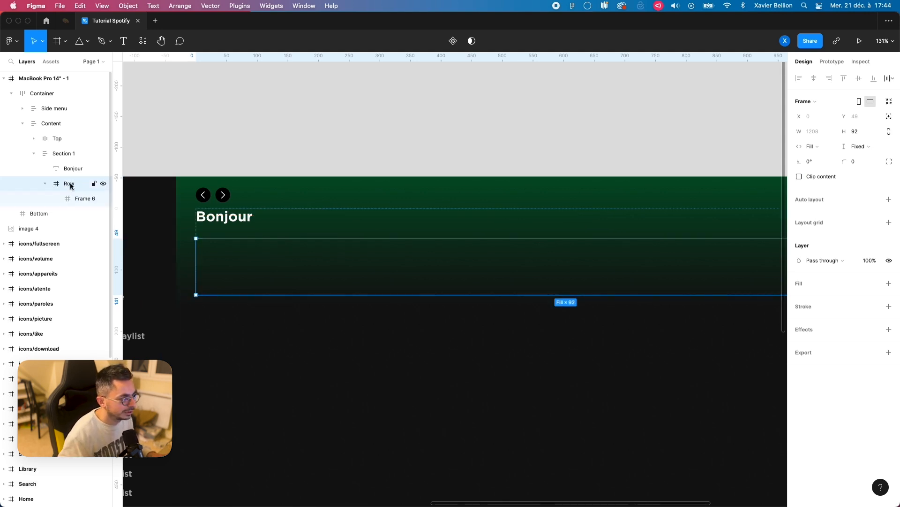
# Step: Rename the frame inside Row as Album and select the Row frame
pyautogui.click(80, 198)
pyautogui.doubleClick(79, 199)
pyautogui.write('Album')
pyautogui.press('Return')
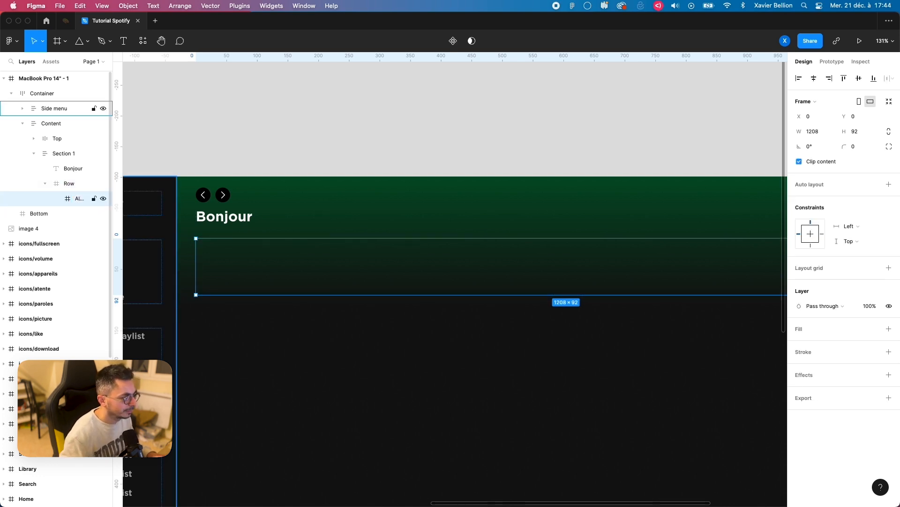
pyautogui.click(64, 184)
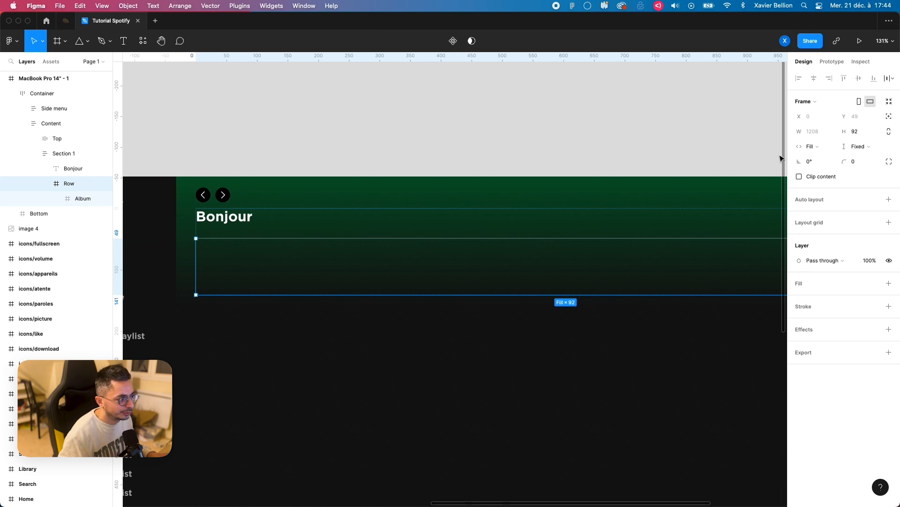
# Step: Add auto layout to the Row frame and duplicate its Album frame twice
pyautogui.hotkey('shift', 'a')
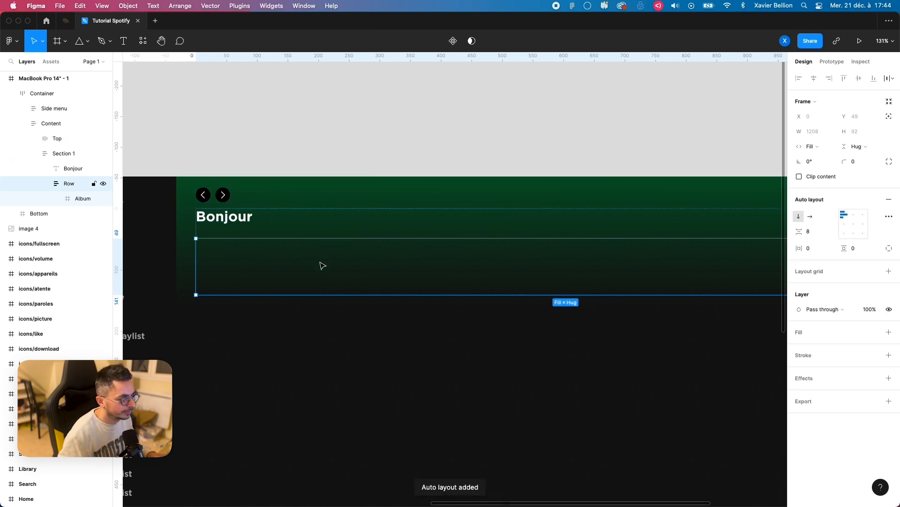
pyautogui.click(106, 197)
pyautogui.scroll(-5, 337, 236)
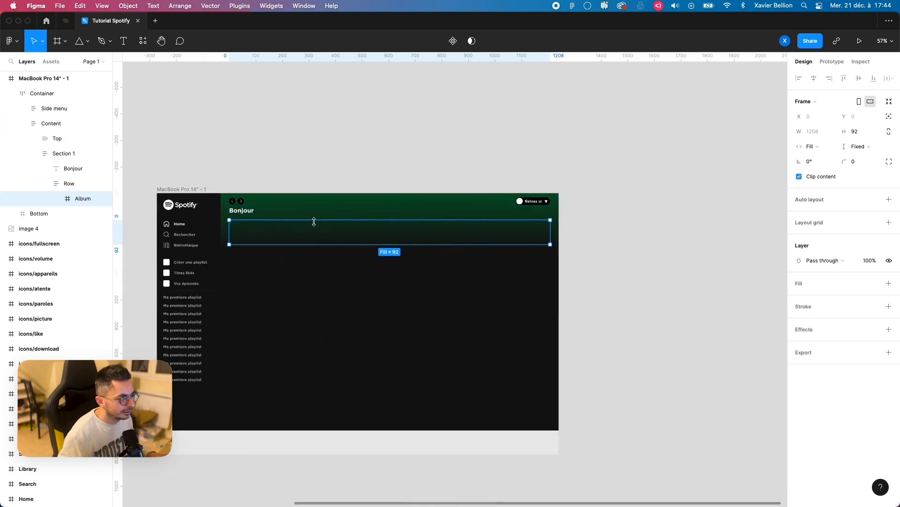
pyautogui.scroll(1, 337, 236)
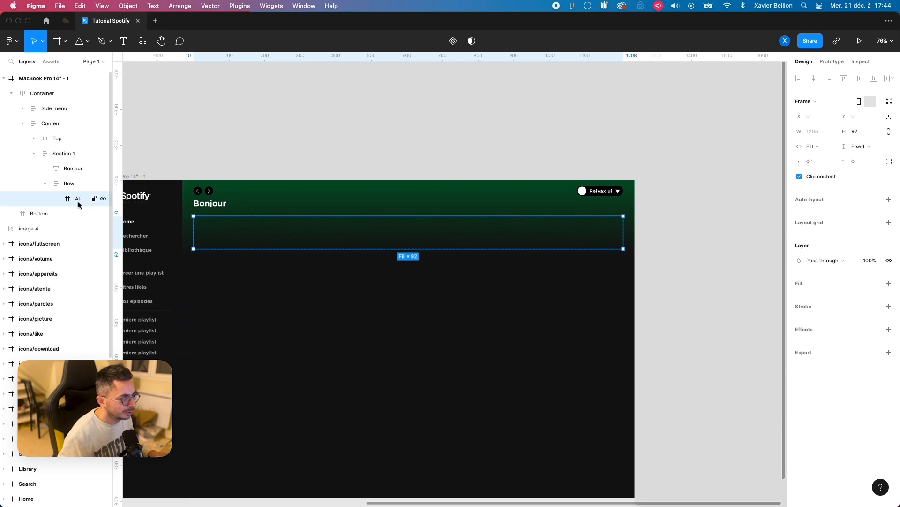
pyautogui.press('super+d')
pyautogui.press('super+d')
# Step: Set Row's auto layout direction to horizontal and the spacing between its albums to 24
pyautogui.click(69, 183)
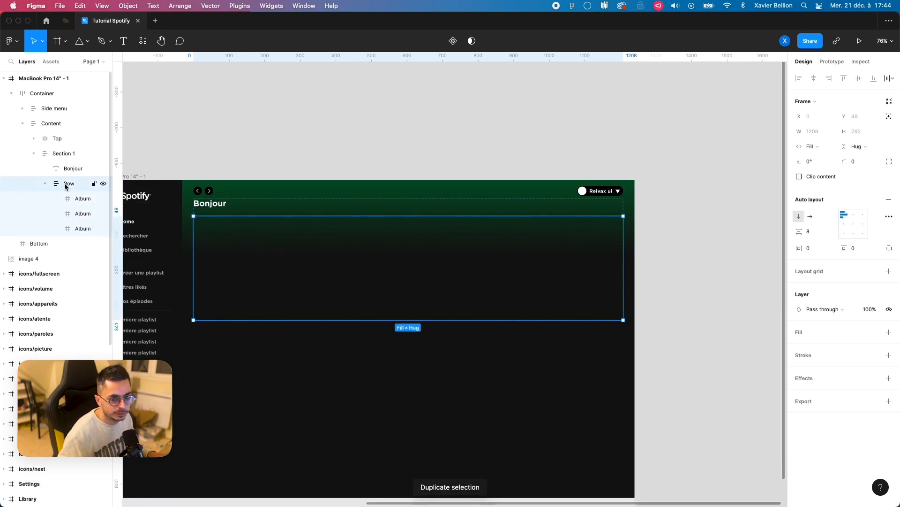
pyautogui.click(812, 218)
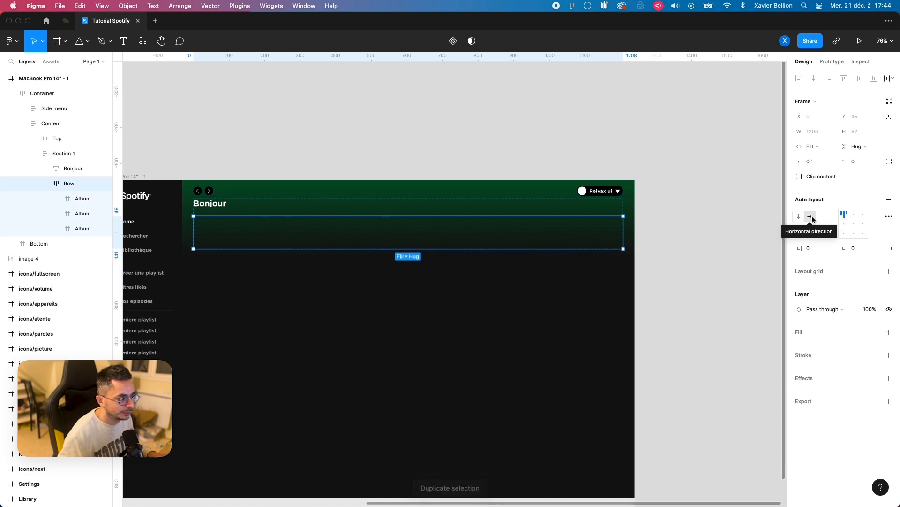
pyautogui.click(78, 198)
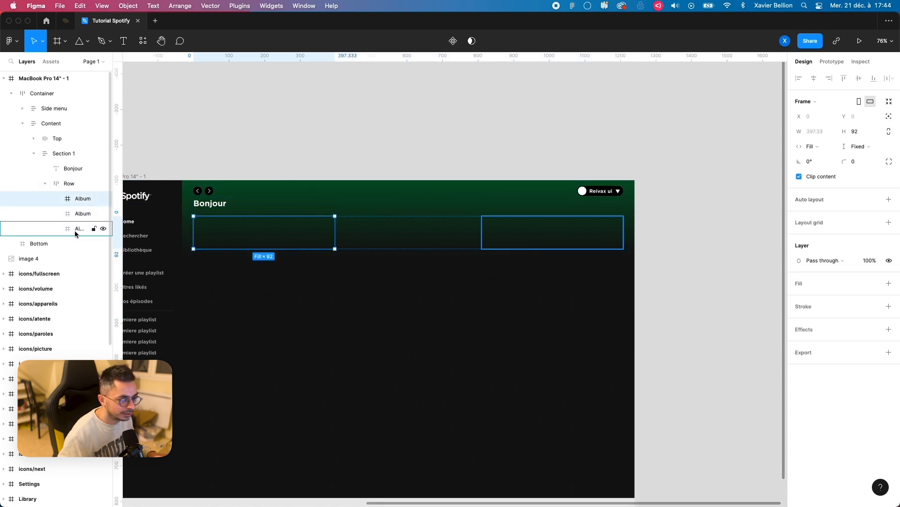
pyautogui.keyDown('shift'); pyautogui.click(83, 228); pyautogui.keyUp('shift')
pyautogui.click(825, 147)
pyautogui.click(820, 149)
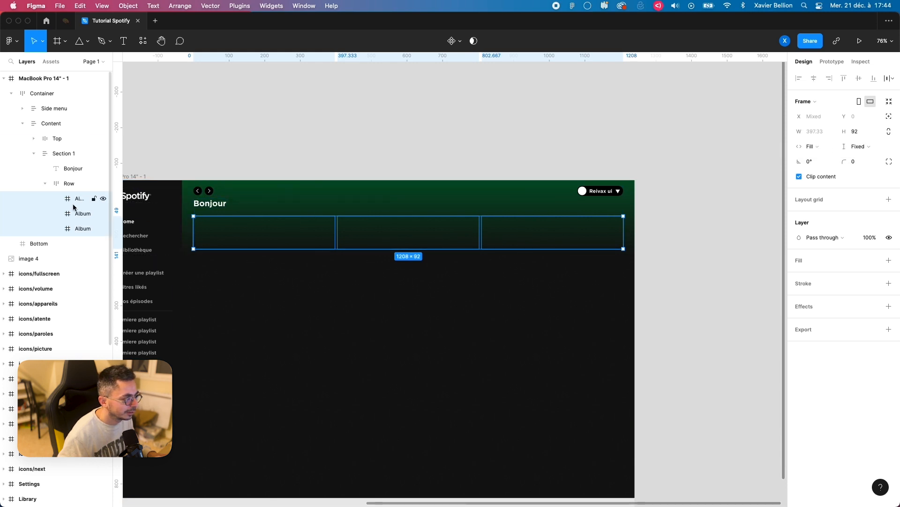
pyautogui.click(57, 184)
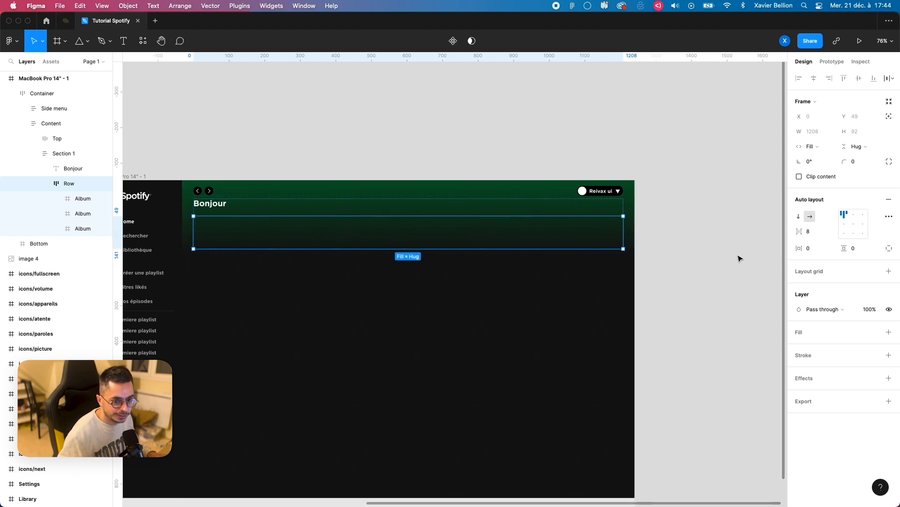
pyautogui.click(816, 233)
pyautogui.write('24')
pyautogui.press('Return')
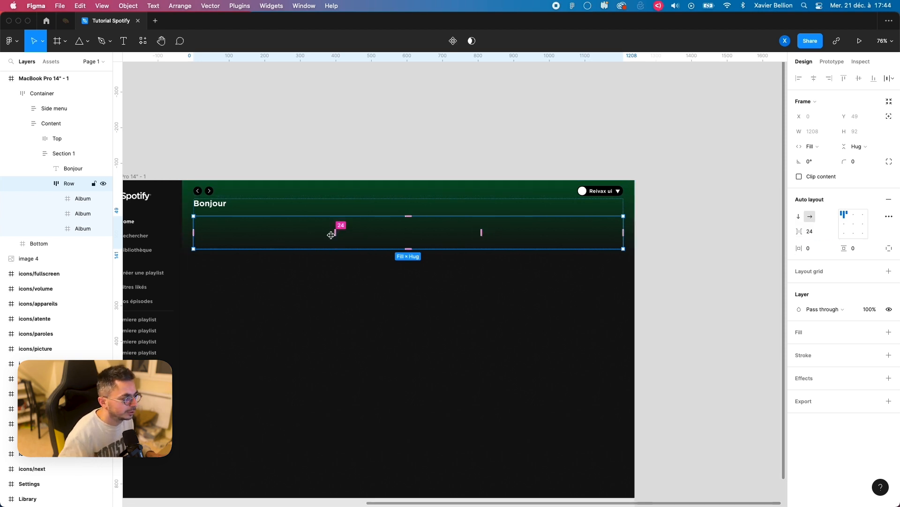
# Step: Add a white FFFFFF fill to all three Album frames in Row
pyautogui.click(80, 198)
pyautogui.keyDown('shift'); pyautogui.click(80, 229); pyautogui.keyUp('shift')
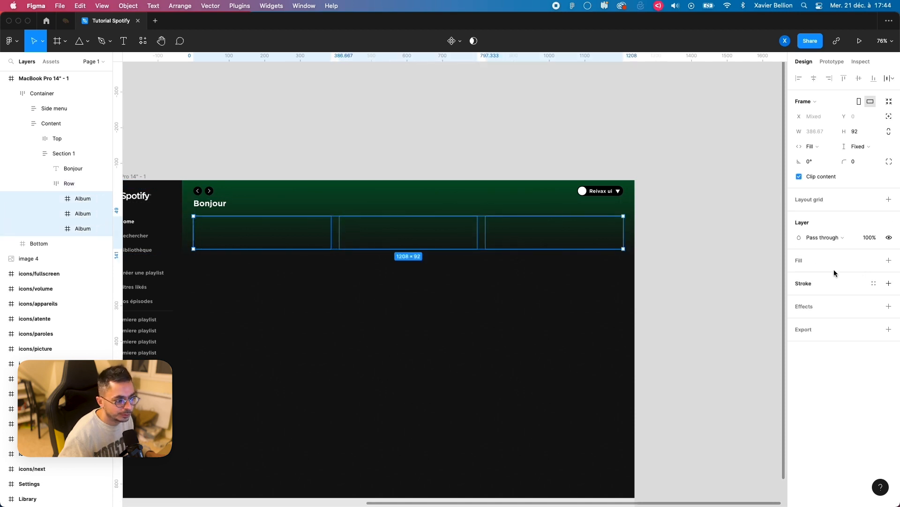
pyautogui.click(888, 259)
pyautogui.click(384, 138)
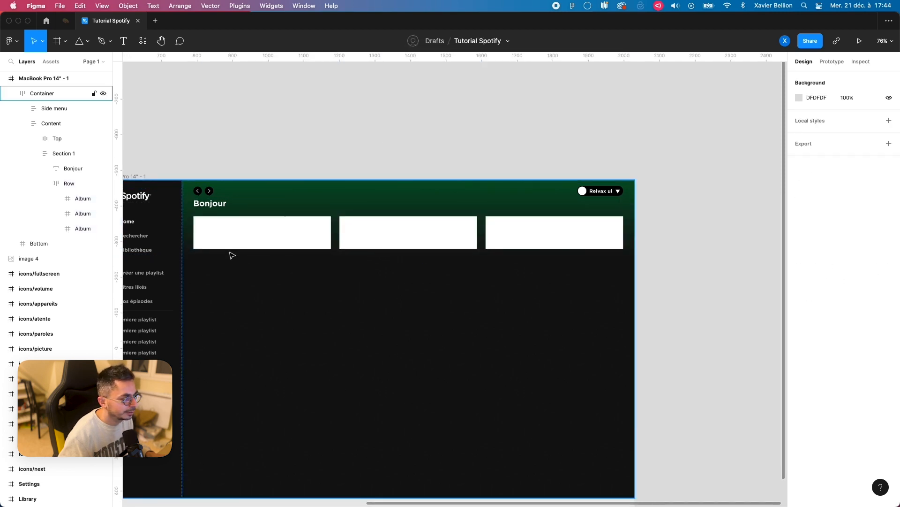
# Step: Wrap Row in a new auto layout frame and rename that parent as Albums
pyautogui.click(61, 183)
pyautogui.click(43, 184)
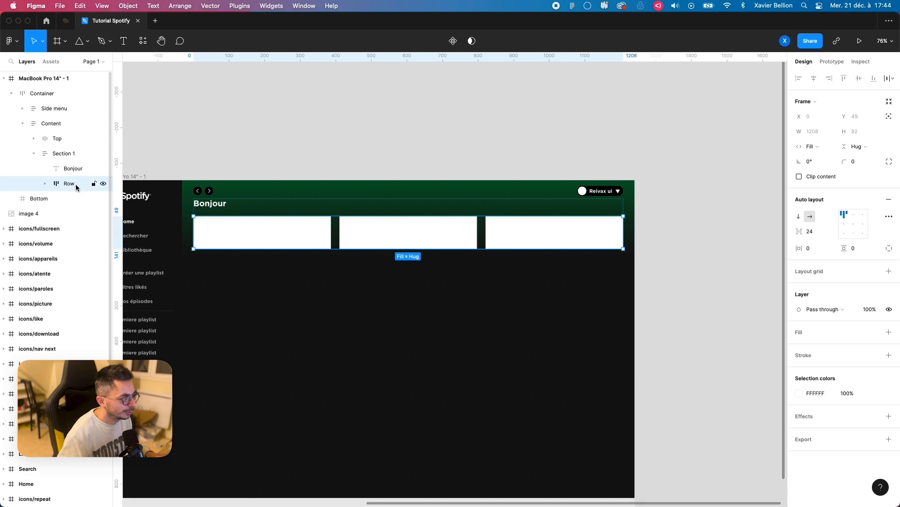
pyautogui.hotkey('shift', 'a')
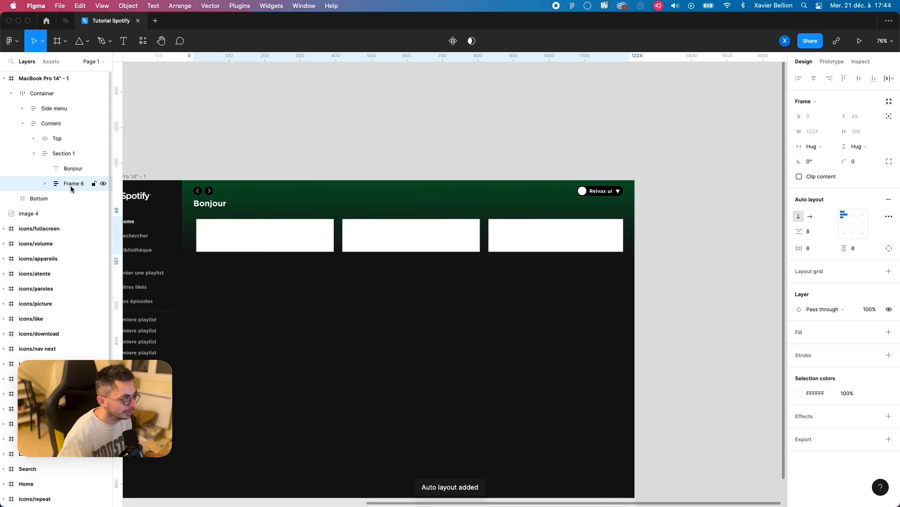
pyautogui.doubleClick(70, 184)
pyautogui.write('Albums')
pyautogui.press('Return')
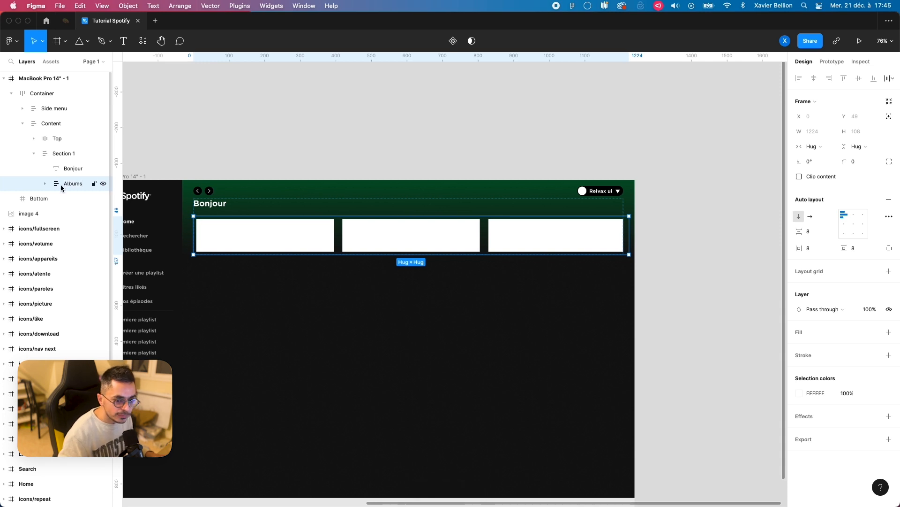
# Step: Set the Albums frame's horizontal and vertical padding to 0 and its item spacing to 16
pyautogui.click(808, 249)
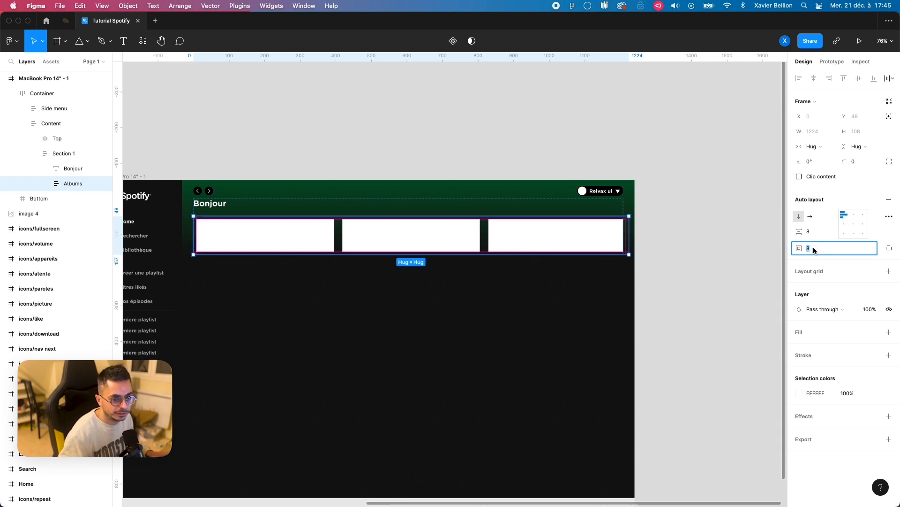
pyautogui.write('0')
pyautogui.press('Return')
pyautogui.click(817, 232)
pyautogui.write('16')
pyautogui.press('Return')
# Step: Try out a second line of albums by duplicating Row inside Albums, and delete the copy
pyautogui.click(45, 184)
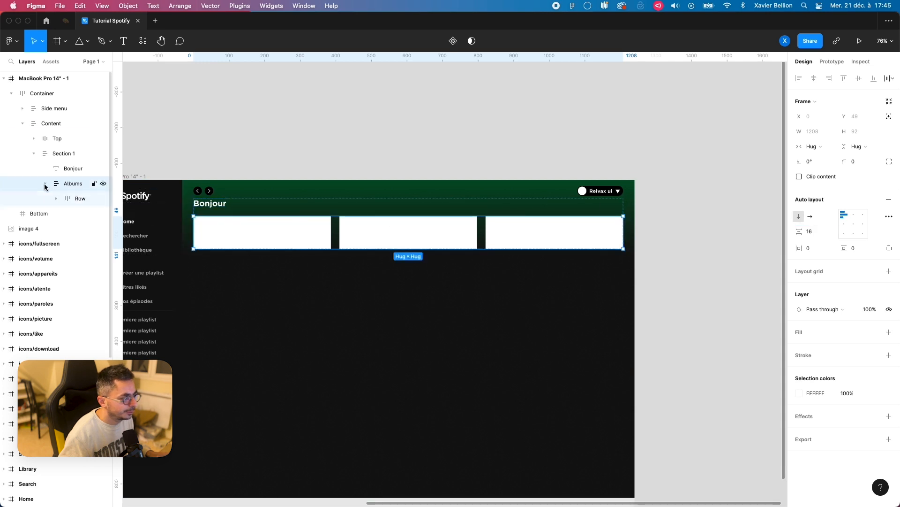
pyautogui.click(67, 198)
pyautogui.press('super+d')
pyautogui.click(356, 172)
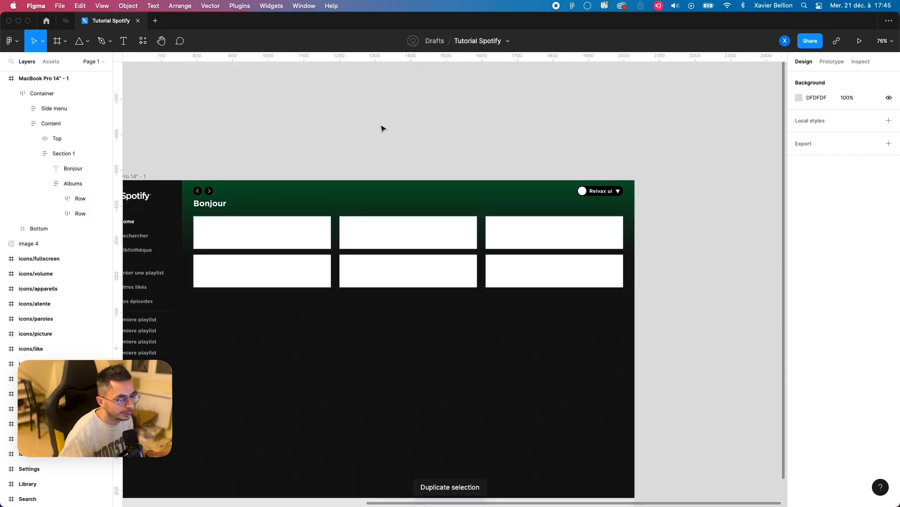
pyautogui.click(78, 217)
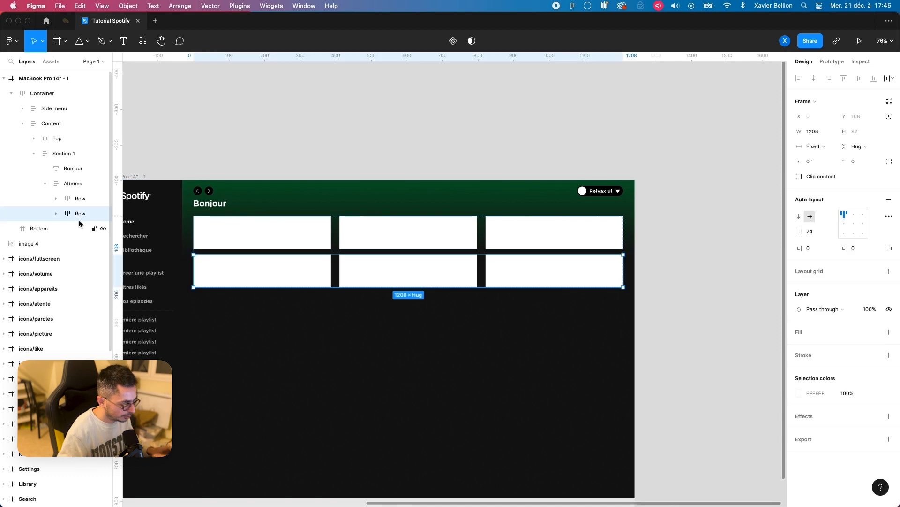
pyautogui.press('BackSpace')
# Step: Give the first Album frame in Row a corner radius of 8 and a fill opacity of 20%
pyautogui.click(56, 199)
pyautogui.click(96, 243)
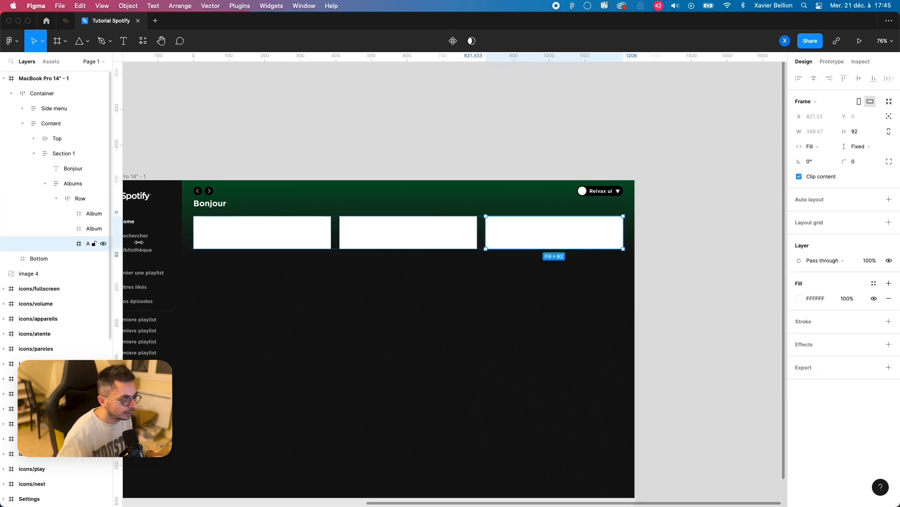
pyautogui.click(240, 235)
pyautogui.scroll(5, 234, 232)
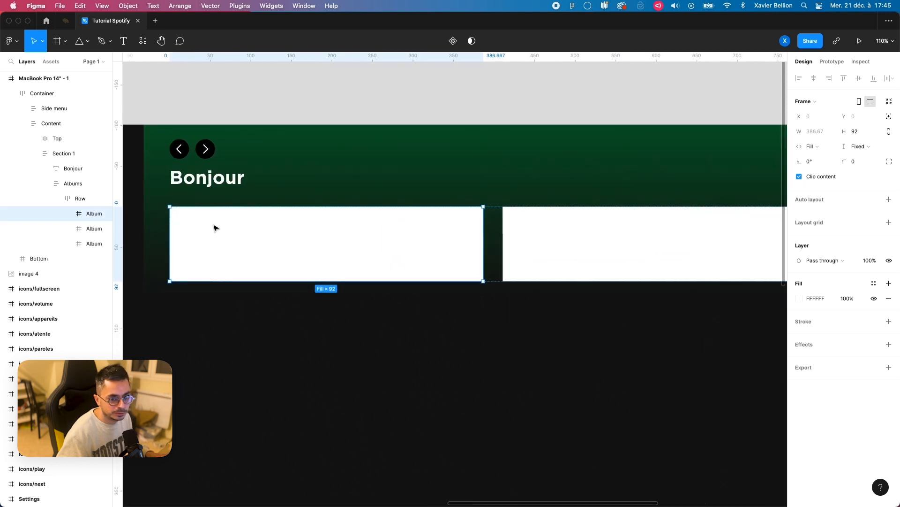
pyautogui.click(866, 165)
pyautogui.write('8')
pyautogui.press('Return')
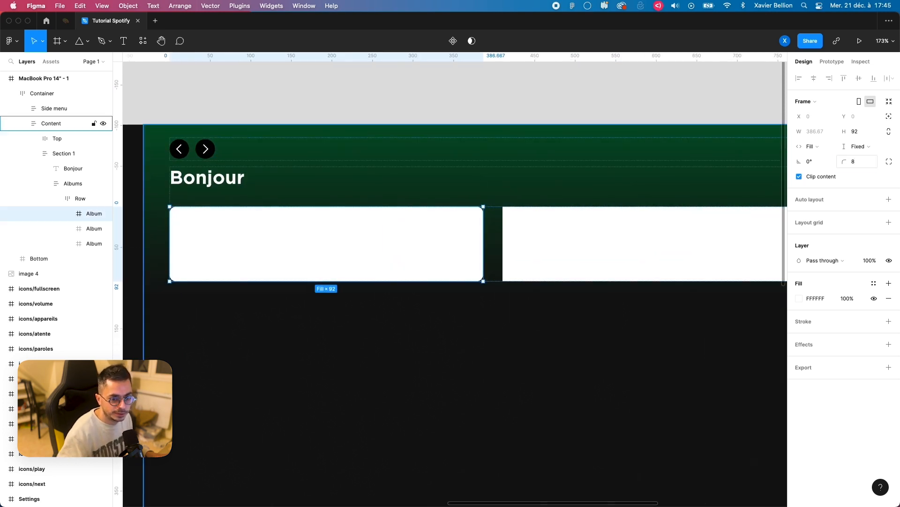
pyautogui.click(841, 300)
pyautogui.write('20')
pyautogui.press('Return')
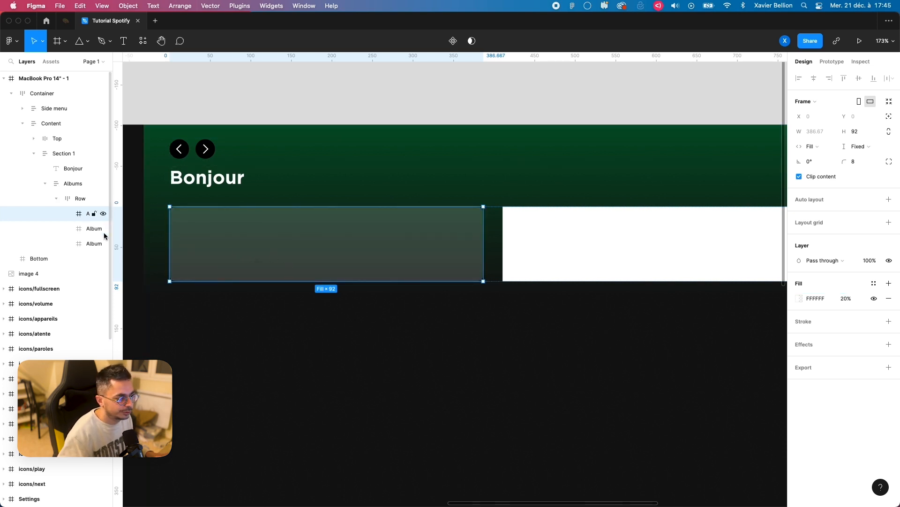
# Step: Add auto layout to the first Album frame with horizontal and vertical padding of 0
pyautogui.hotkey('shift', 'a')
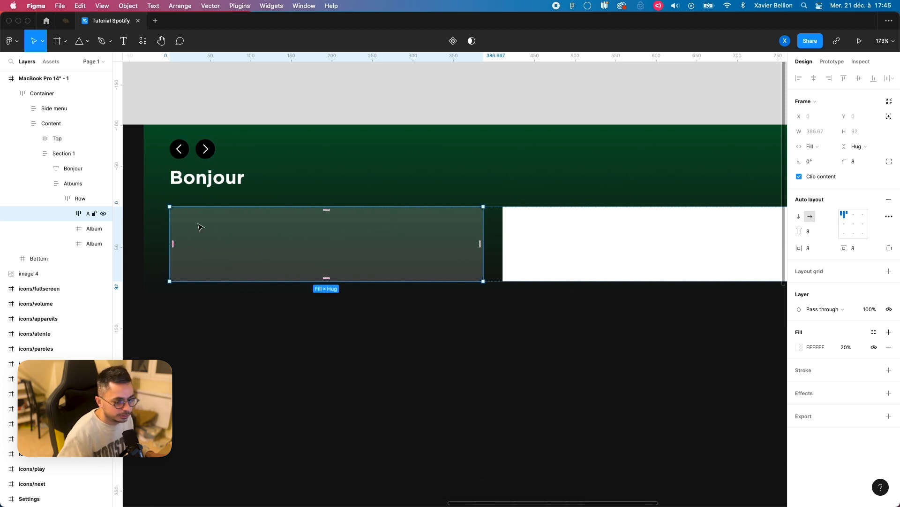
pyautogui.click(816, 253)
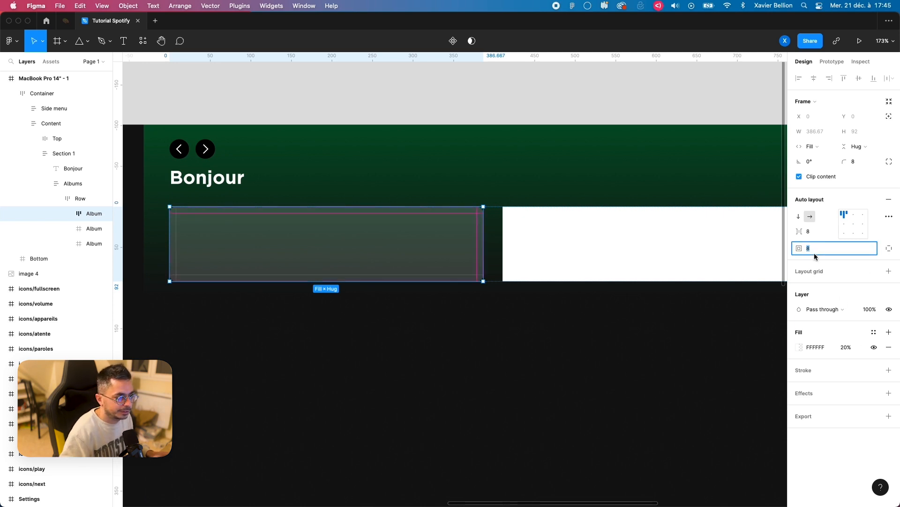
pyautogui.write('0')
pyautogui.press('Return')
# Step: Create an 80 × 80 frame inside the first Album and fill it with white FFFFFF
pyautogui.press('f')
pyautogui.moveTo(181, 211); pyautogui.dragTo(241, 266)
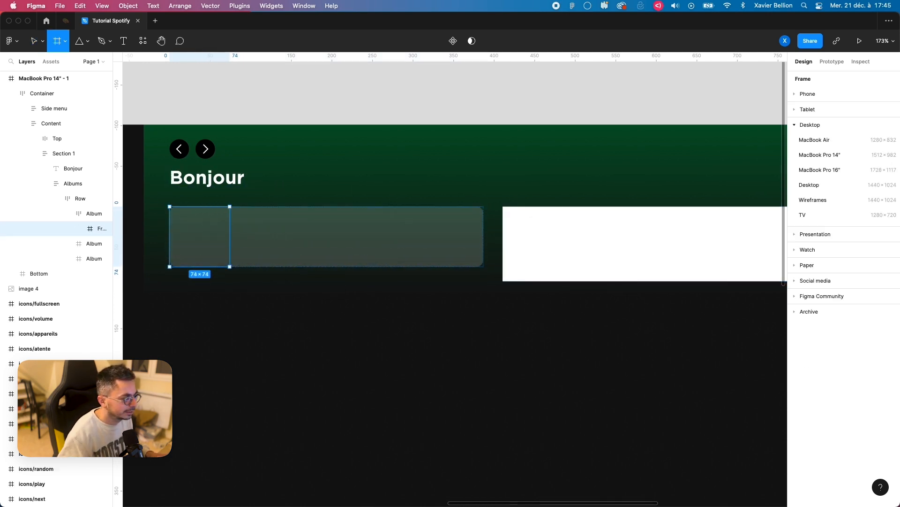
pyautogui.click(816, 131)
pyautogui.write('80')
pyautogui.press('Tab')
pyautogui.write('80')
pyautogui.press('Return')
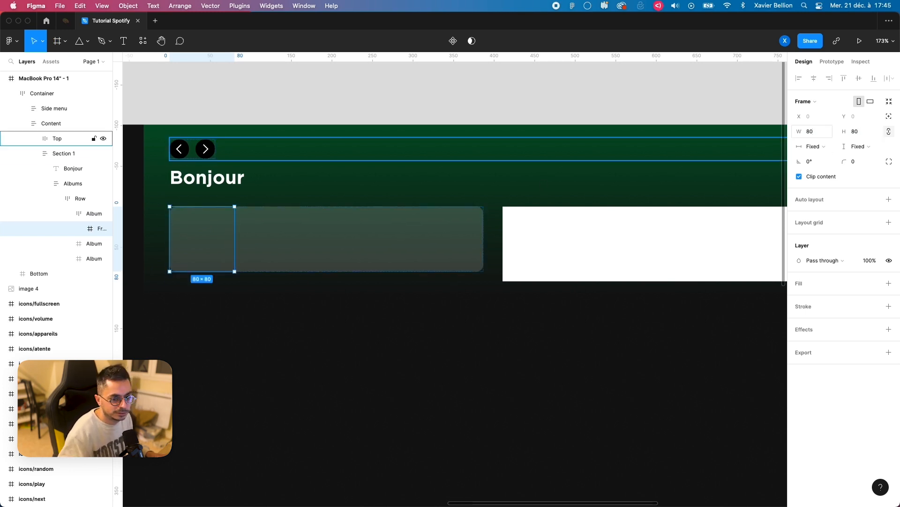
pyautogui.click(889, 283)
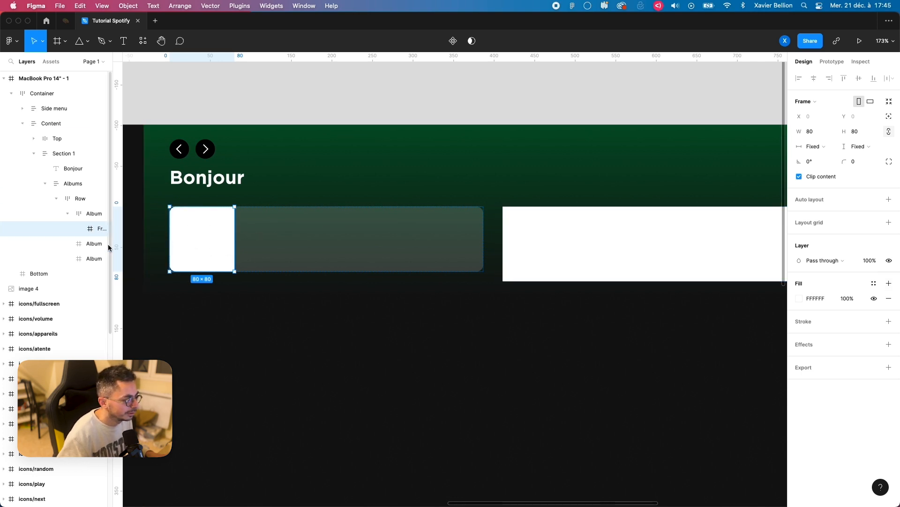
# Step: Rename the white square frame inside the first Album as Album image
pyautogui.moveTo(114, 247); pyautogui.dragTo(150, 247)
pyautogui.doubleClick(112, 229)
pyautogui.write('Album image')
pyautogui.press('Return')
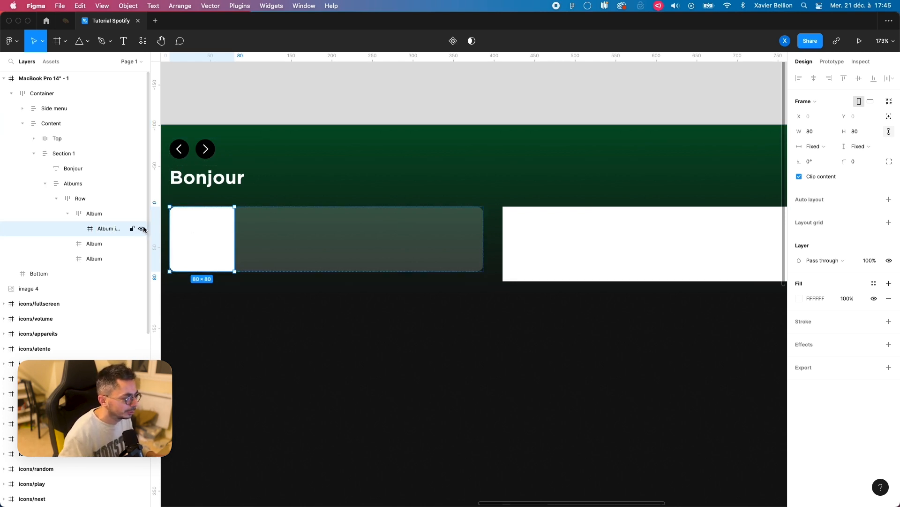
# Step: Add the text "This is mon super artist" inside the first Album, beside the album image
pyautogui.click(97, 215)
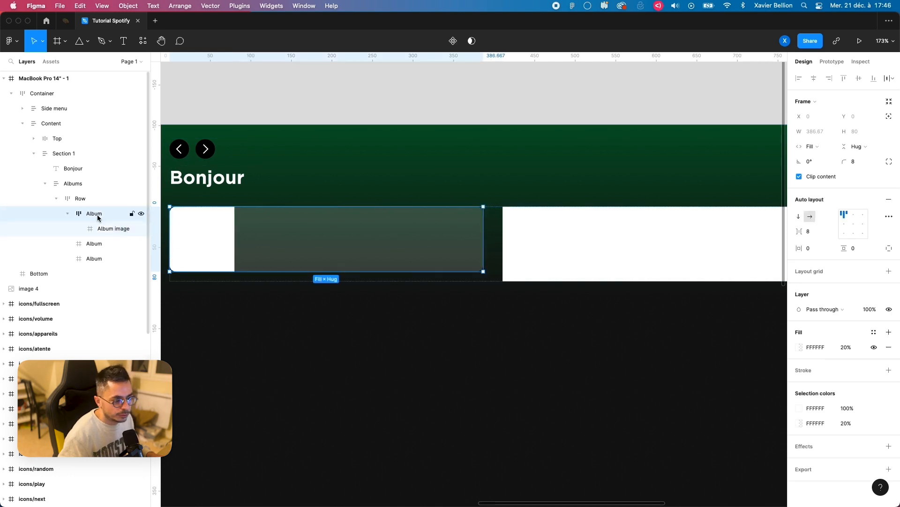
pyautogui.press('t')
pyautogui.click(297, 246)
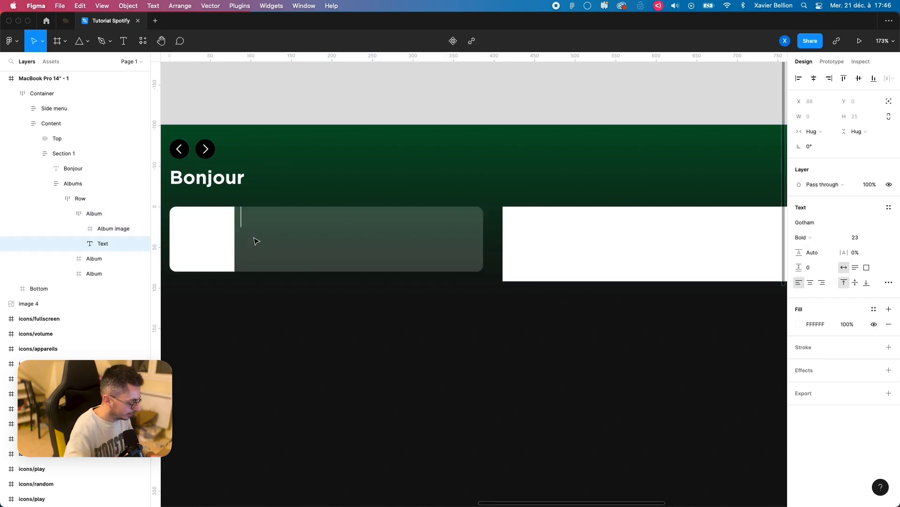
pyautogui.write('This ')
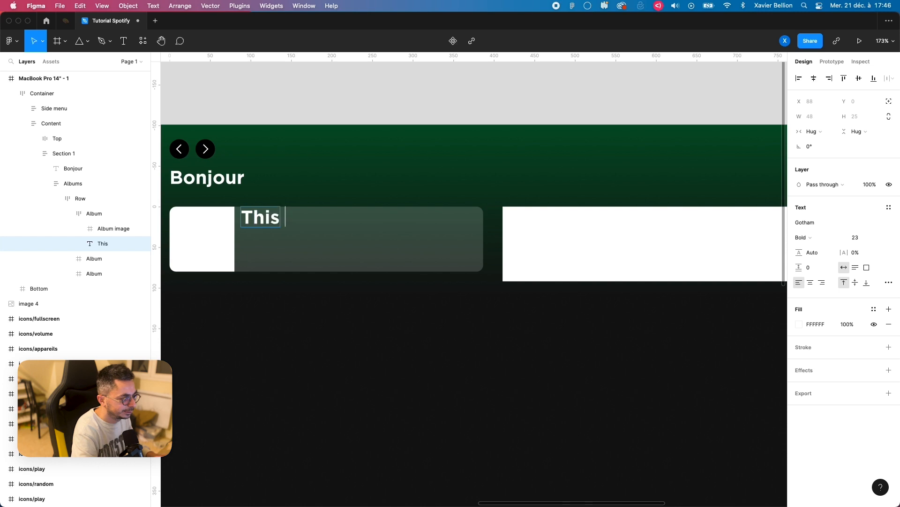
pyautogui.write('is m')
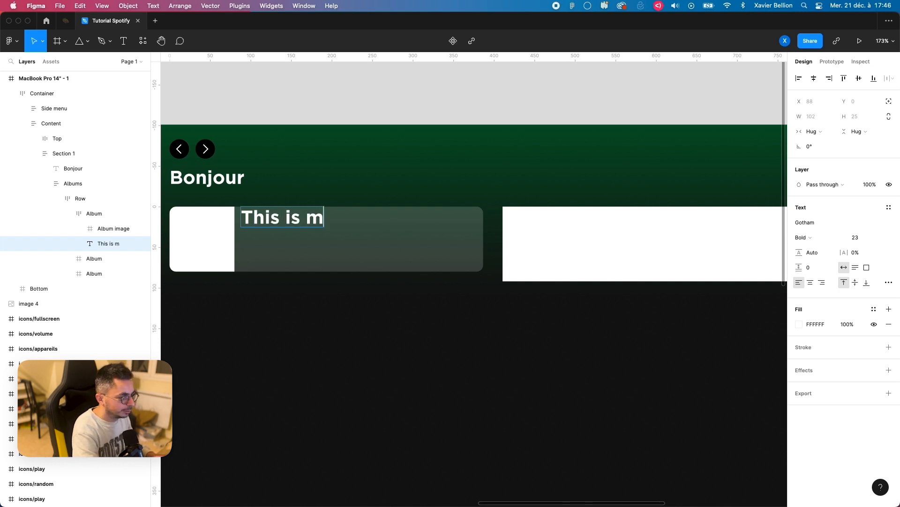
pyautogui.write('on super artist')
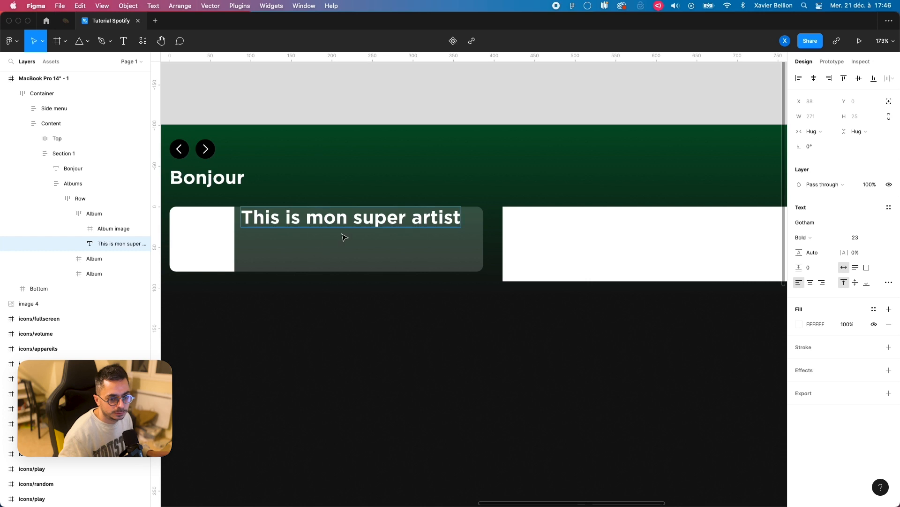
# Step: Set the font size of the first Album's title text to 16
pyautogui.press('super+a')
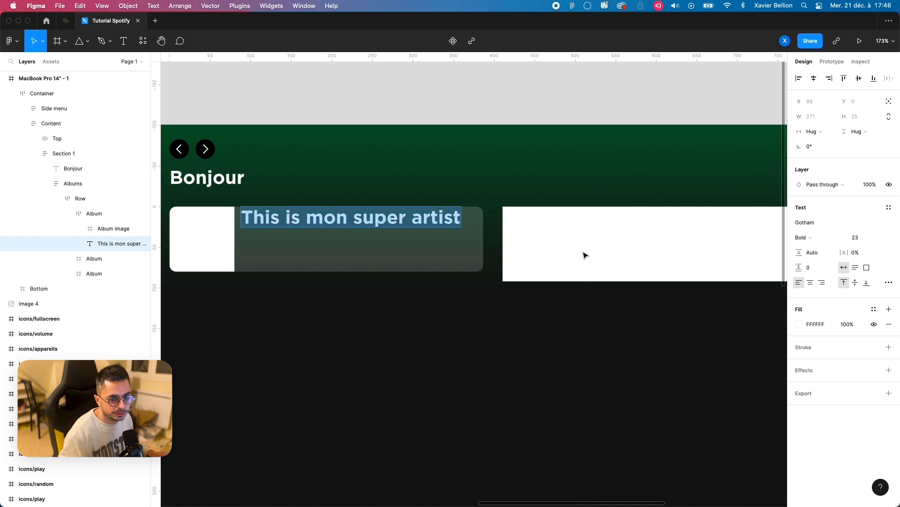
pyautogui.click(846, 237)
pyautogui.click(853, 235)
pyautogui.click(856, 238)
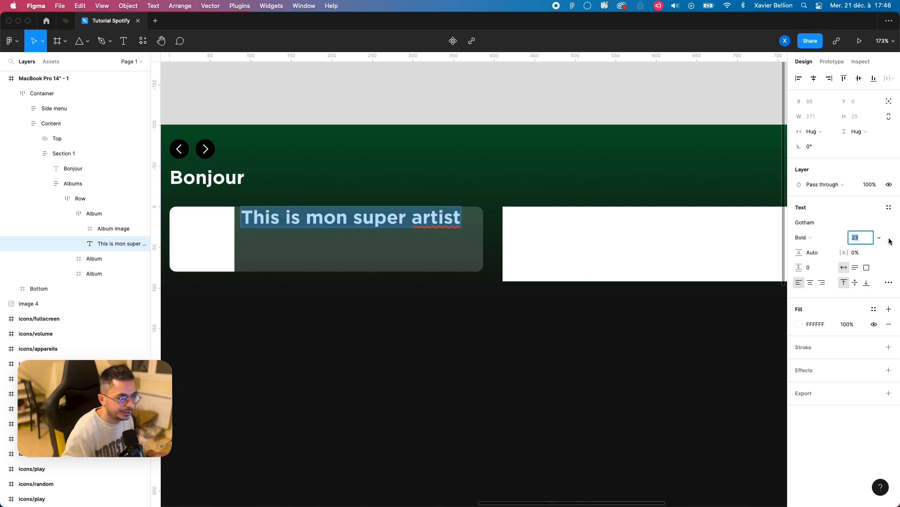
pyautogui.press('Return')
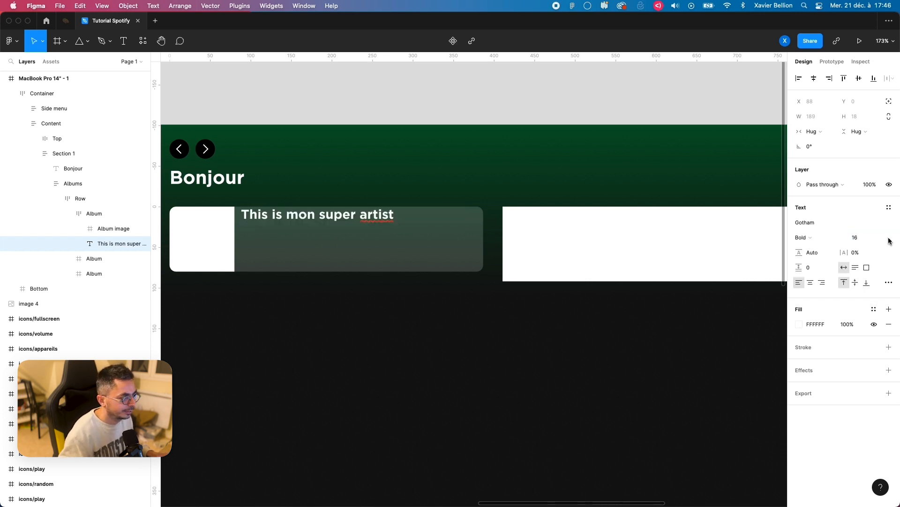
# Step: Align the first Album's contents to the left, vertically centred
pyautogui.click(94, 213)
pyautogui.click(844, 224)
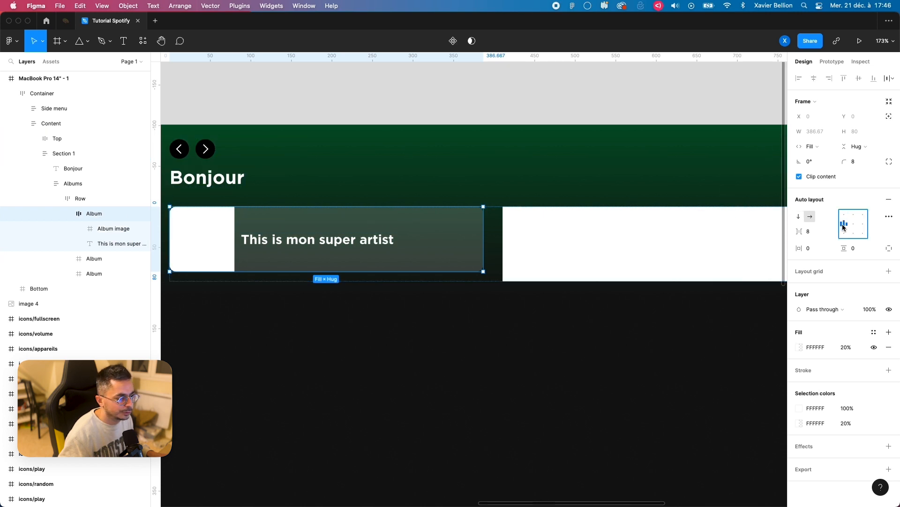
pyautogui.moveTo(247, 229); pyautogui.dragTo(302, 199)
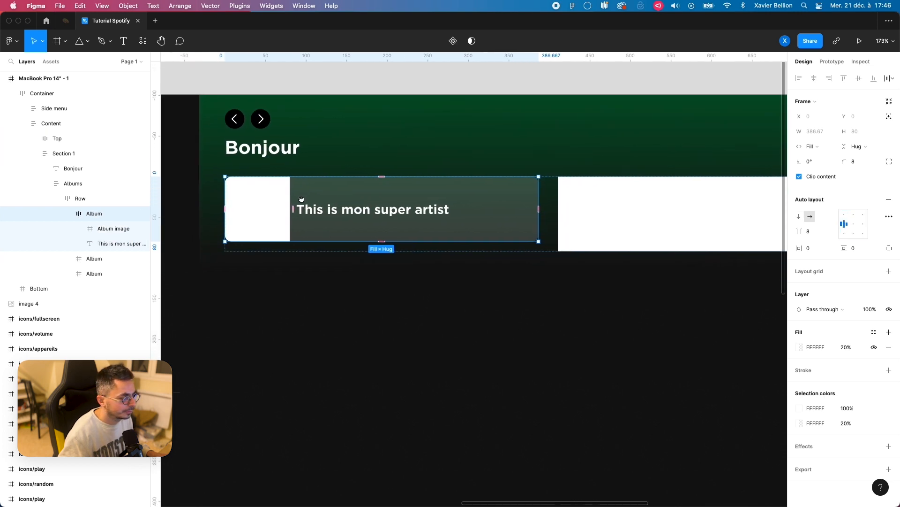
# Step: Delete the two blank Album frames from the Row
pyautogui.click(68, 214)
pyautogui.click(98, 229)
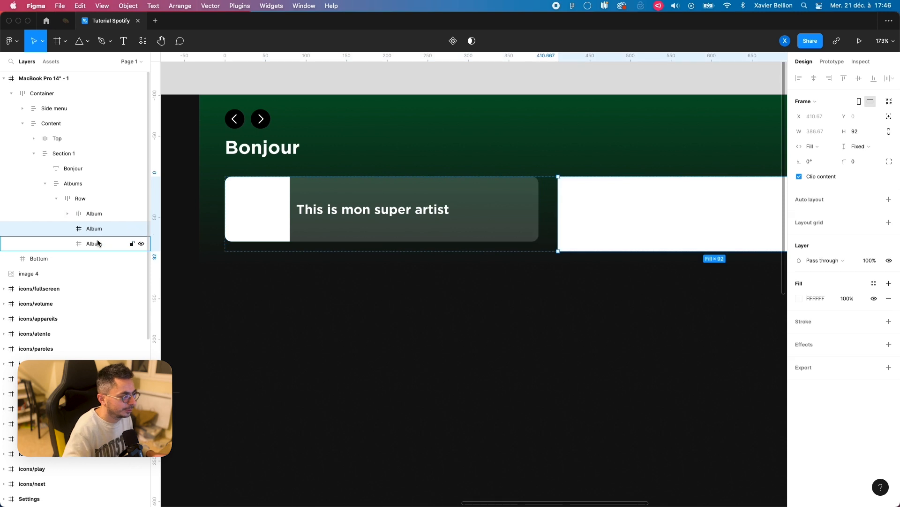
pyautogui.keyDown('shift'); pyautogui.click(97, 243); pyautogui.keyUp('shift')
pyautogui.press('Delete')
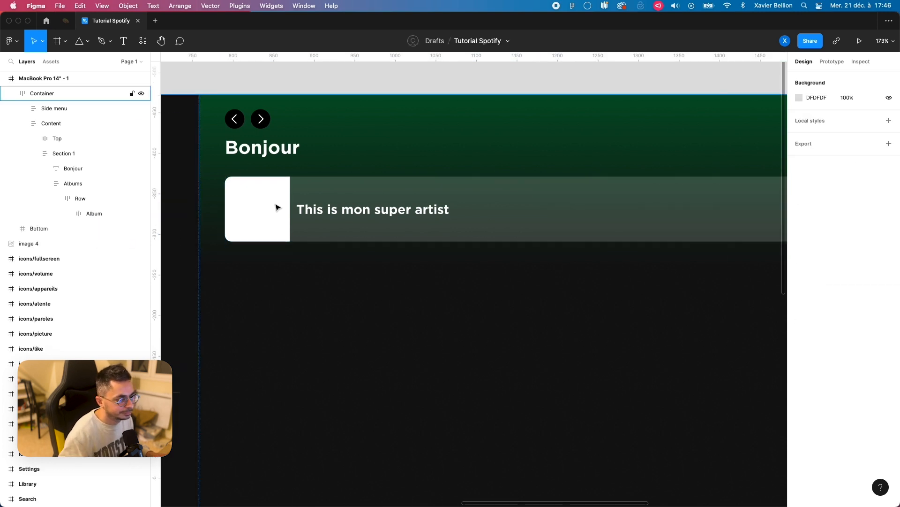
# Step: Duplicate the finished Album twice to get three album cards in the Row
pyautogui.scroll(-6, 274, 205)
pyautogui.click(89, 215)
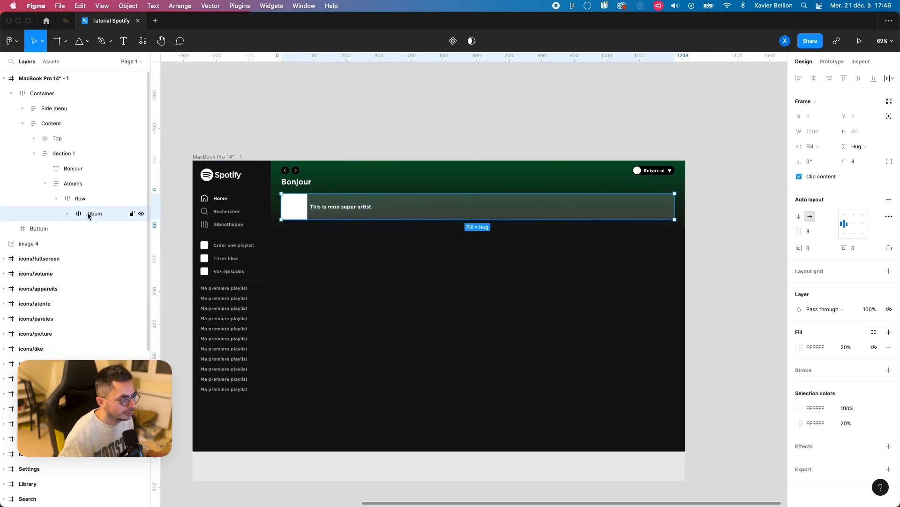
pyautogui.press('super+d')
pyautogui.press('super+d')
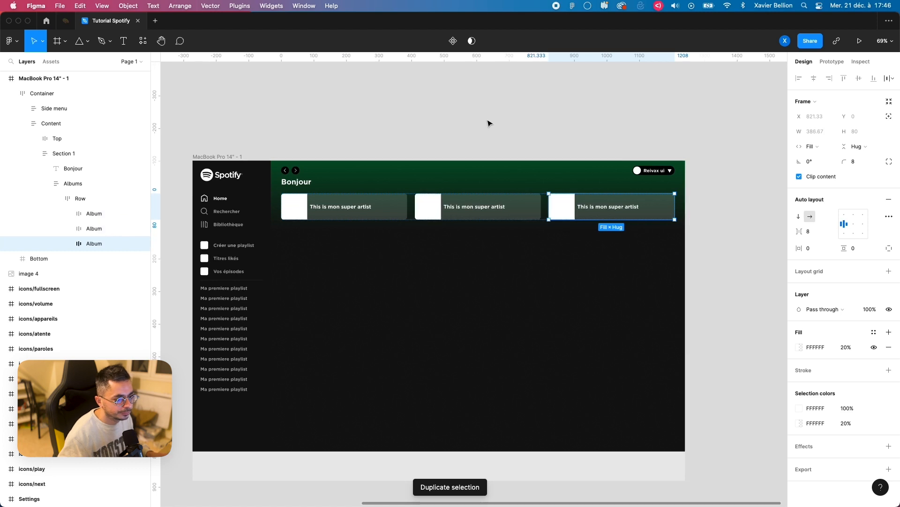
pyautogui.click(470, 123)
# Step: Set the spacing between image and title to 16 in all three Album cards
pyautogui.scroll(3, 467, 162)
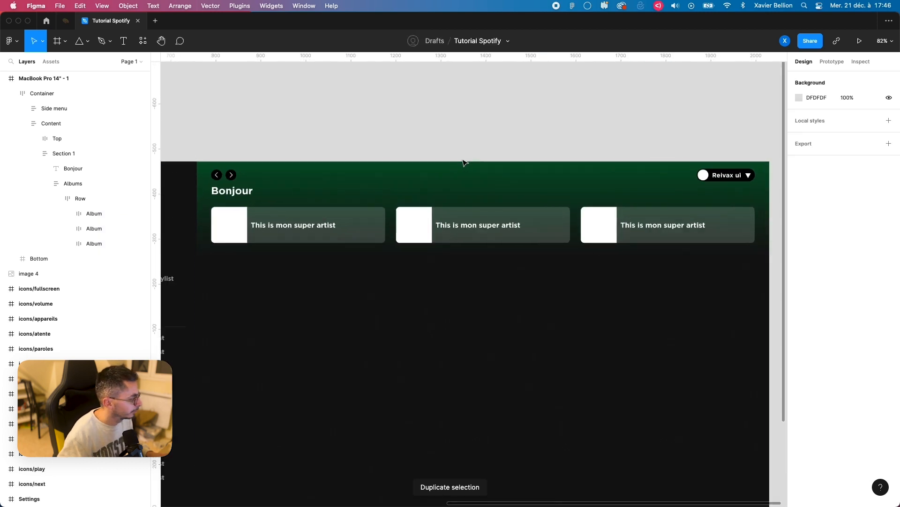
pyautogui.doubleClick(255, 232)
pyautogui.doubleClick(255, 232)
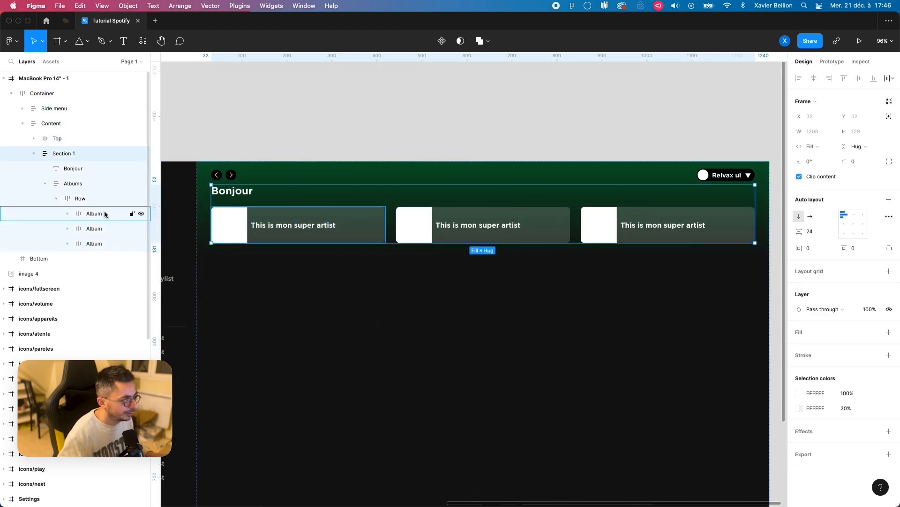
pyautogui.click(102, 214)
pyautogui.keyDown('shift'); pyautogui.click(93, 242); pyautogui.keyUp('shift')
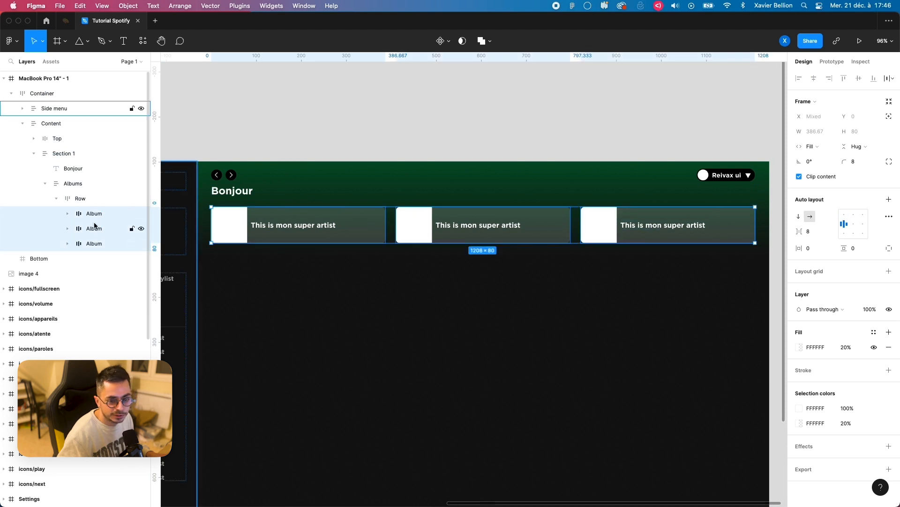
pyautogui.click(816, 231)
pyautogui.press('Return')
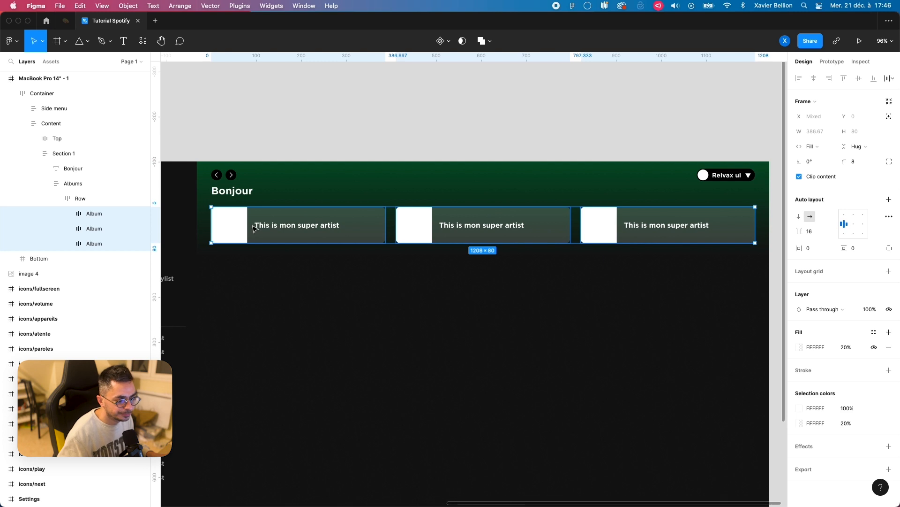
pyautogui.click(358, 123)
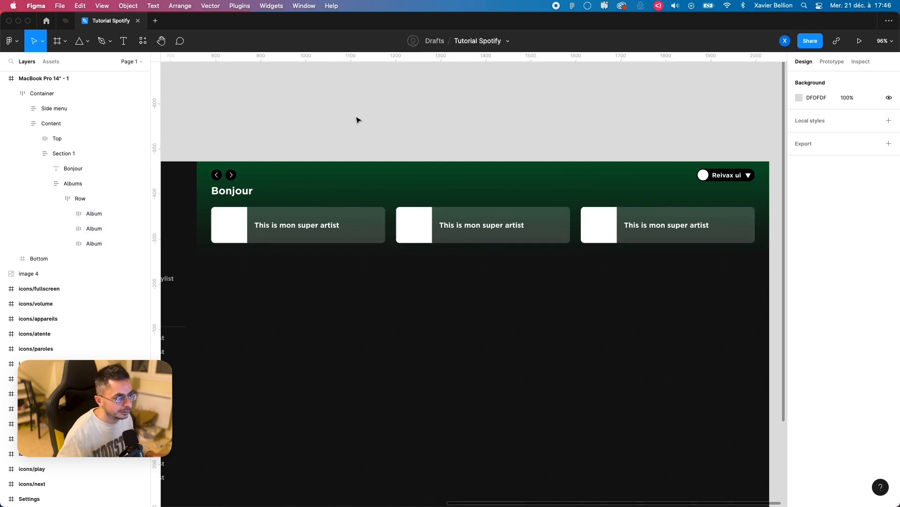
# Step: Widen the MacBook Pro 14" frame to about 1791 to test the album cards' responsiveness, and undo the resize
pyautogui.scroll(-5, 372, 149)
pyautogui.click(267, 150)
pyautogui.scroll(2, 300, 173)
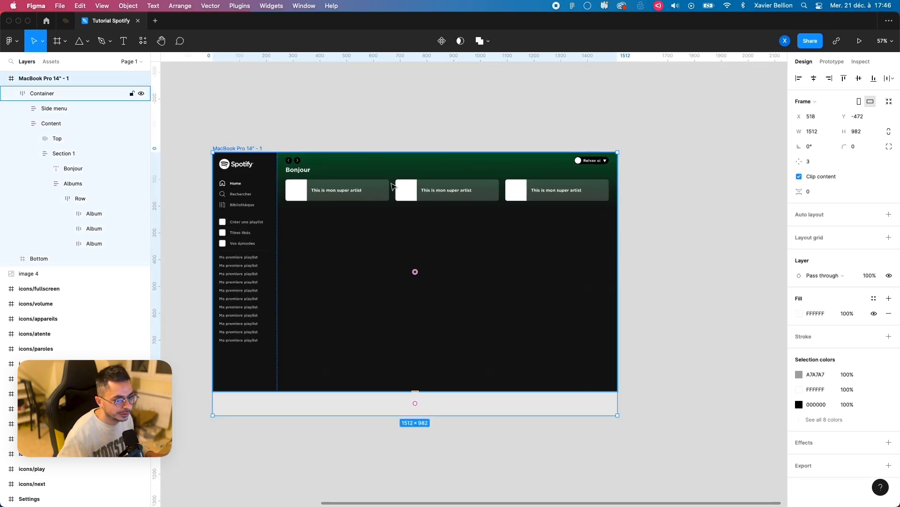
pyautogui.moveTo(617, 214); pyautogui.dragTo(692, 216)
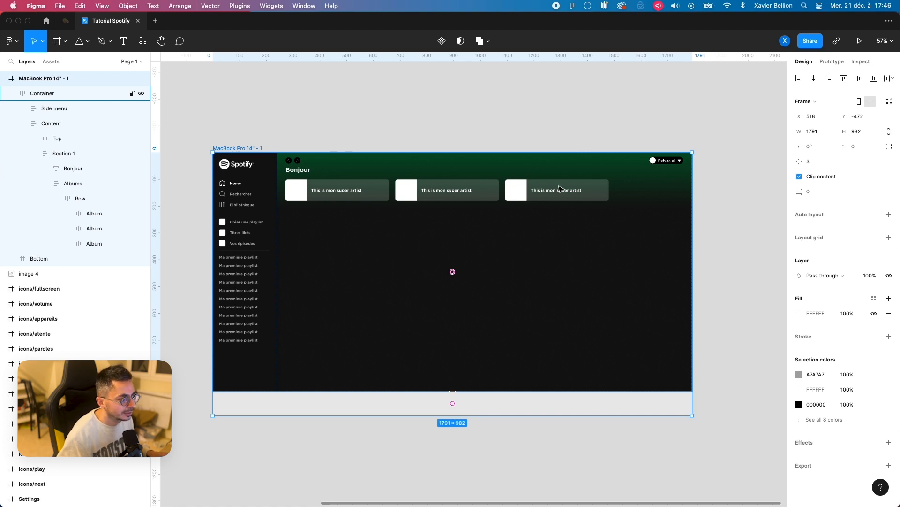
pyautogui.press('super+z')
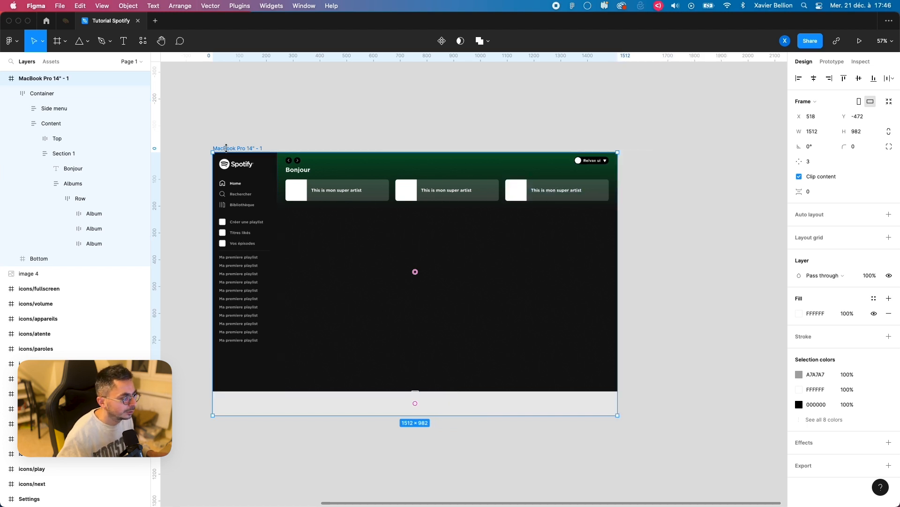
# Step: Set the width of the Albums frame in Section 1 to Fill container
pyautogui.click(70, 153)
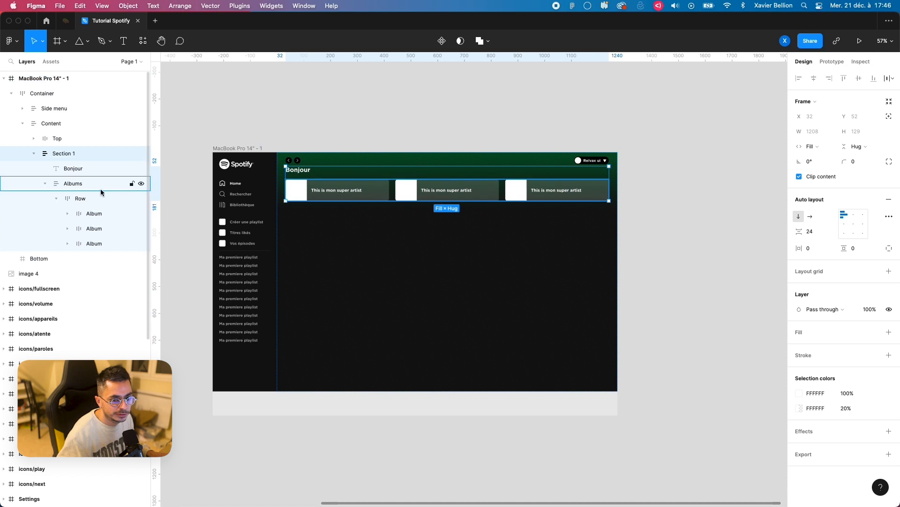
pyautogui.click(77, 182)
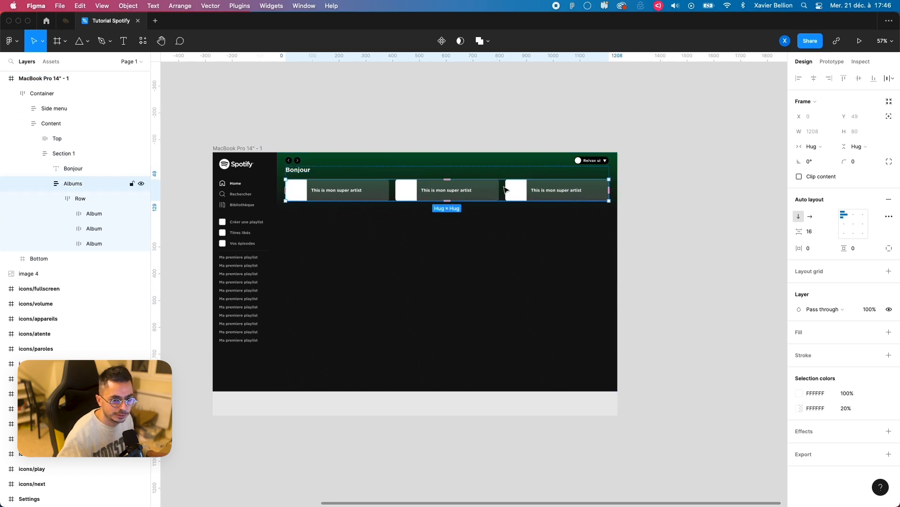
pyautogui.click(821, 148)
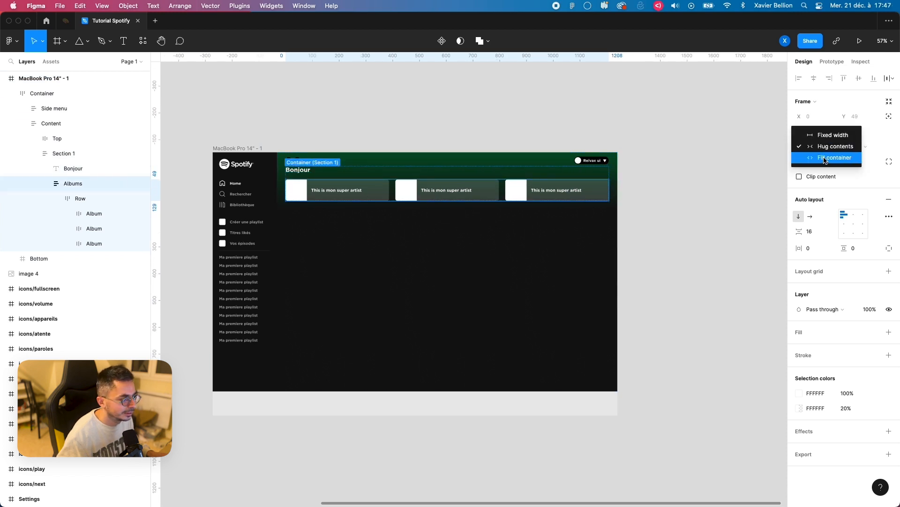
pyautogui.click(826, 161)
# Step: Set the width of the Row inside Albums to Fill container
pyautogui.click(83, 198)
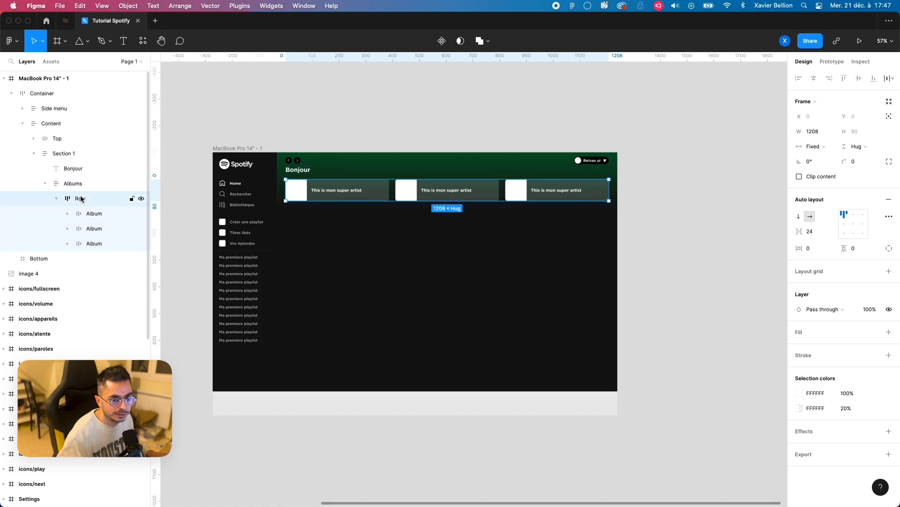
pyautogui.click(820, 148)
pyautogui.click(821, 169)
pyautogui.press('Return')
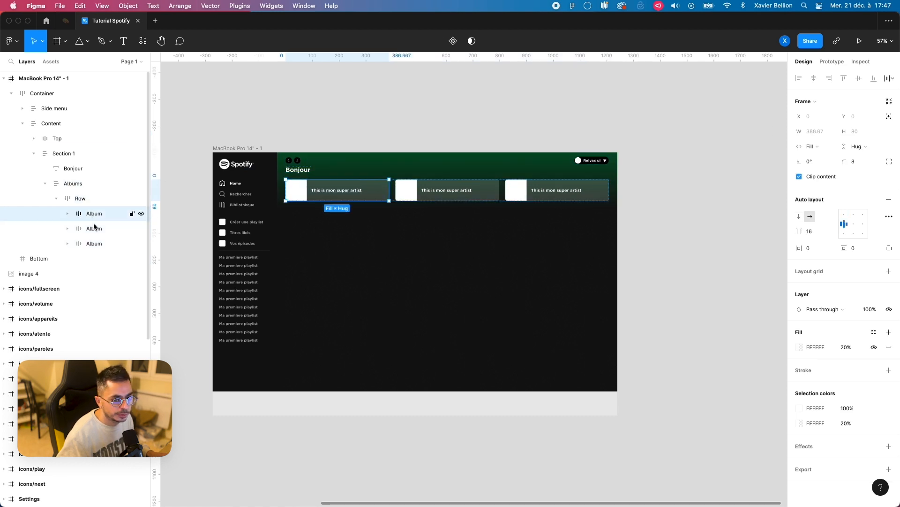
pyautogui.click(301, 137)
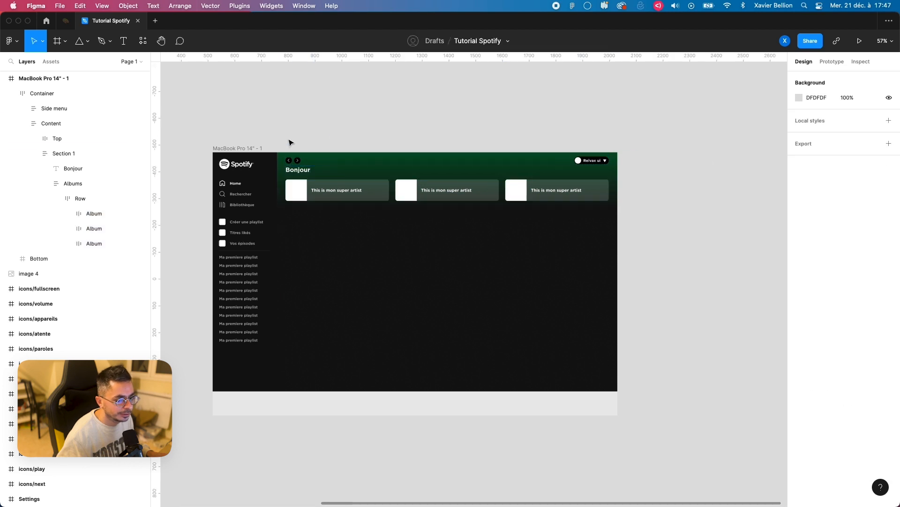
# Step: Test the Row's responsiveness by changing the MacBook Pro 14" frame's width, and restore it to 1512
pyautogui.click(248, 148)
pyautogui.moveTo(619, 221)
pyautogui.mouseDown()
pyautogui.moveTo(725, 217)
pyautogui.moveTo(592, 215)
pyautogui.moveTo(681, 216)
pyautogui.moveTo(630, 217)
pyautogui.mouseUp()
pyautogui.click(289, 190)
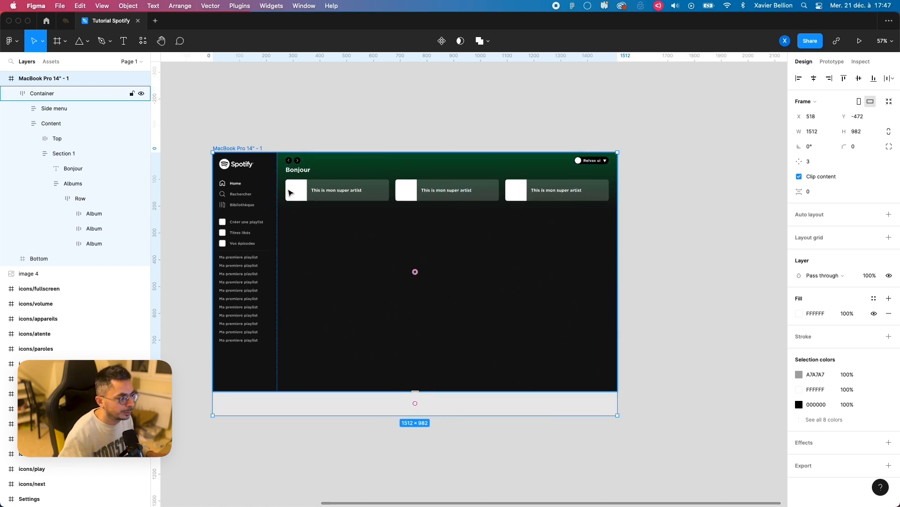
# Step: Duplicate the Row of three Album cards inside Albums to make a second row
pyautogui.scroll(5, 311, 205)
pyautogui.click(64, 201)
pyautogui.click(57, 198)
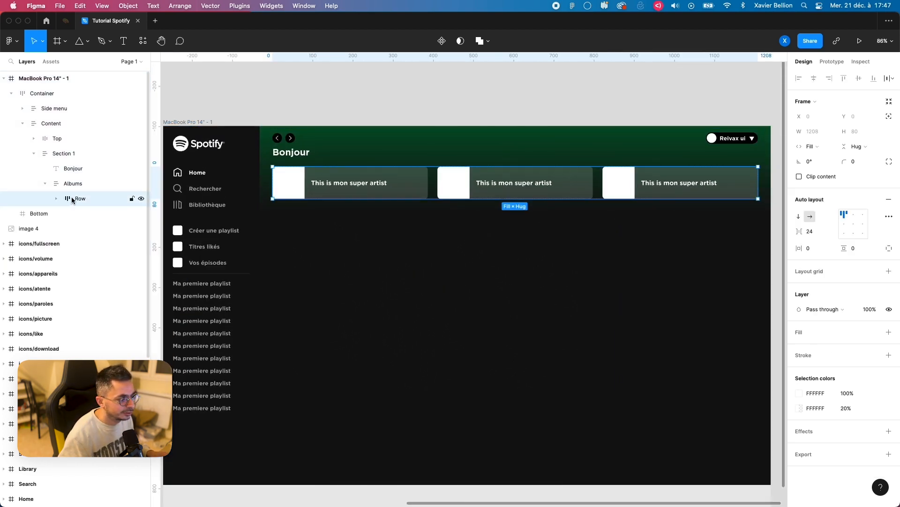
pyautogui.press('super+d')
pyautogui.click(553, 74)
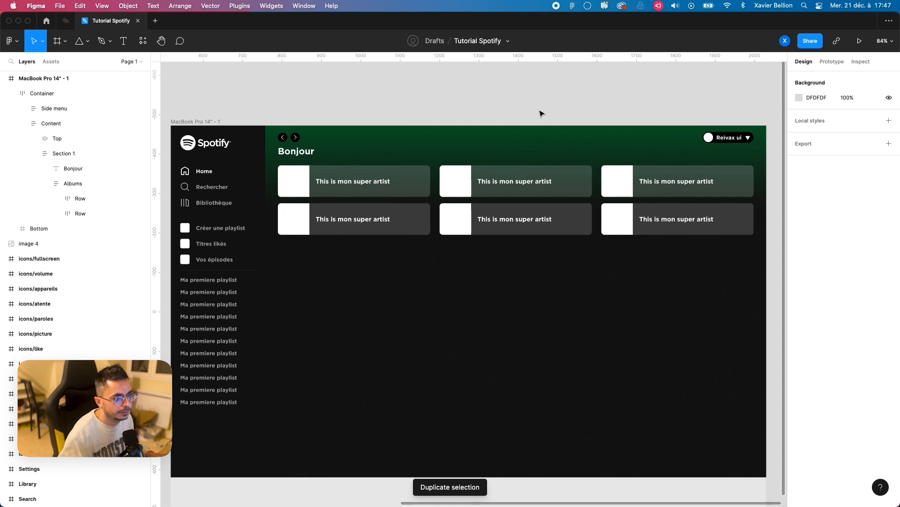
# Step: Set the vertical spacing between items in the Content frame to 40
pyautogui.scroll(-2, 539, 113)
pyautogui.hscroll(2, 539, 114)
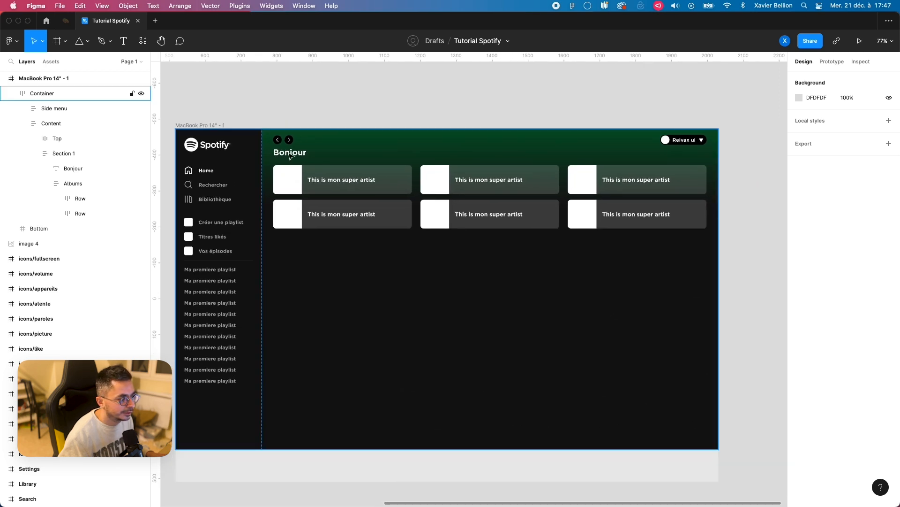
pyautogui.click(290, 157)
pyautogui.click(60, 153)
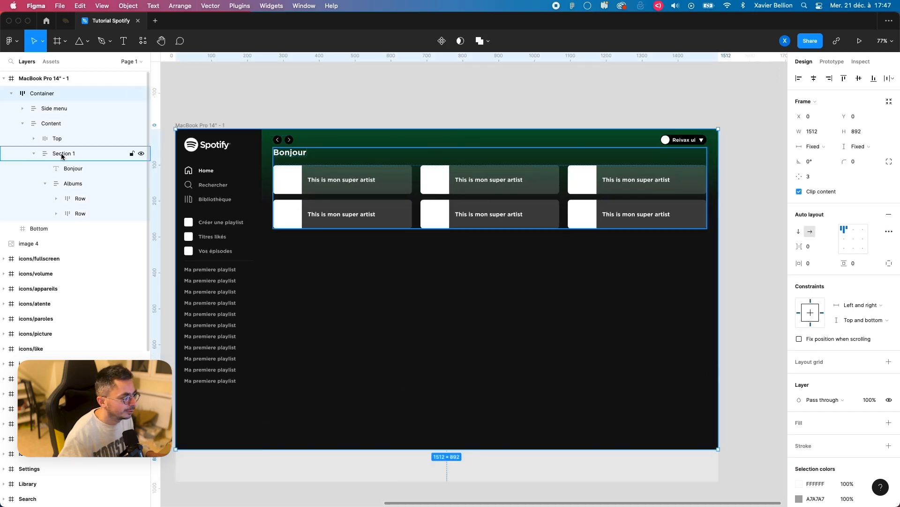
pyautogui.click(35, 154)
pyautogui.click(56, 124)
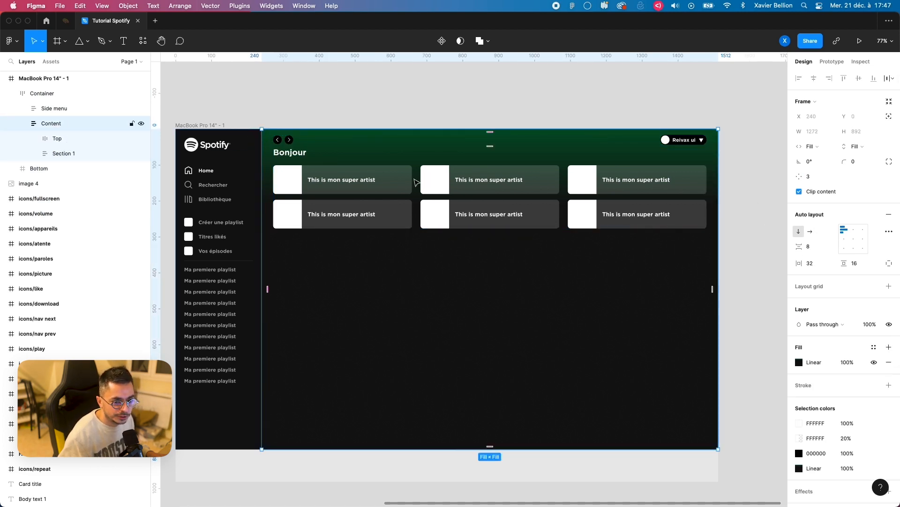
pyautogui.click(817, 246)
pyautogui.write('40')
pyautogui.press('Return')
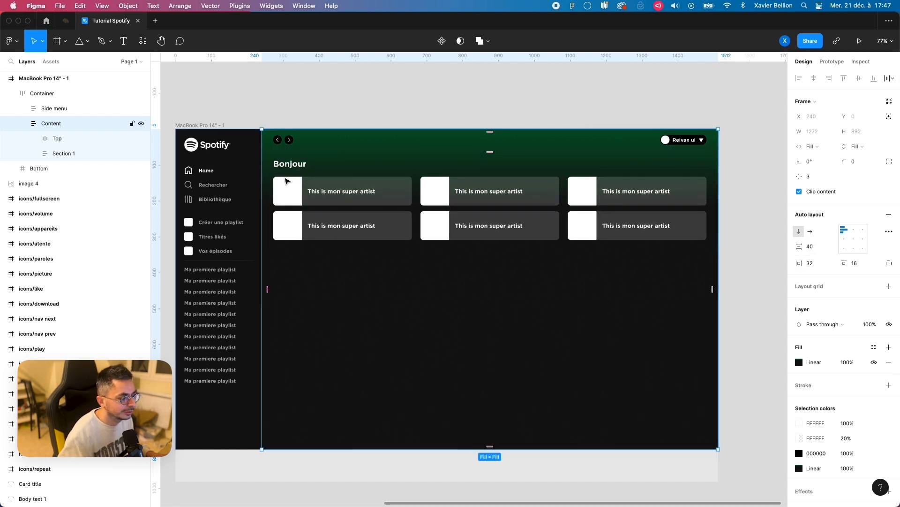
pyautogui.click(65, 153)
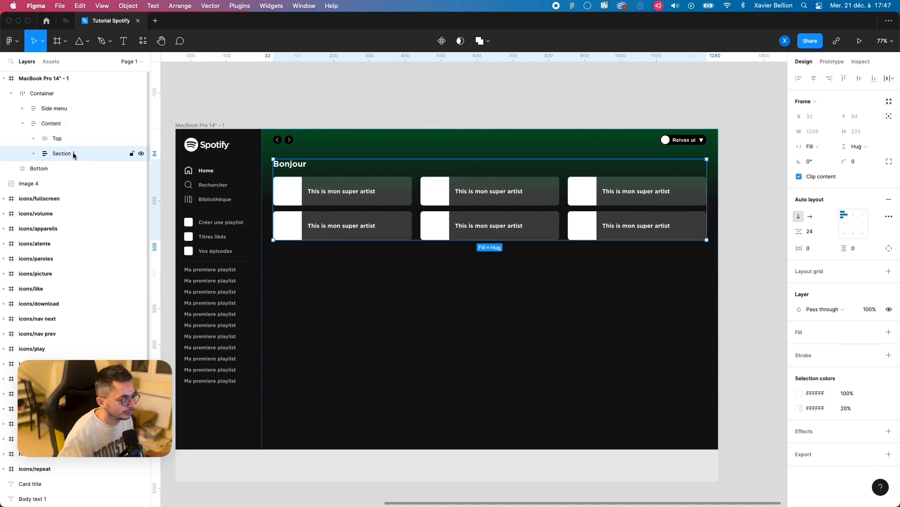
pyautogui.press('super+d')
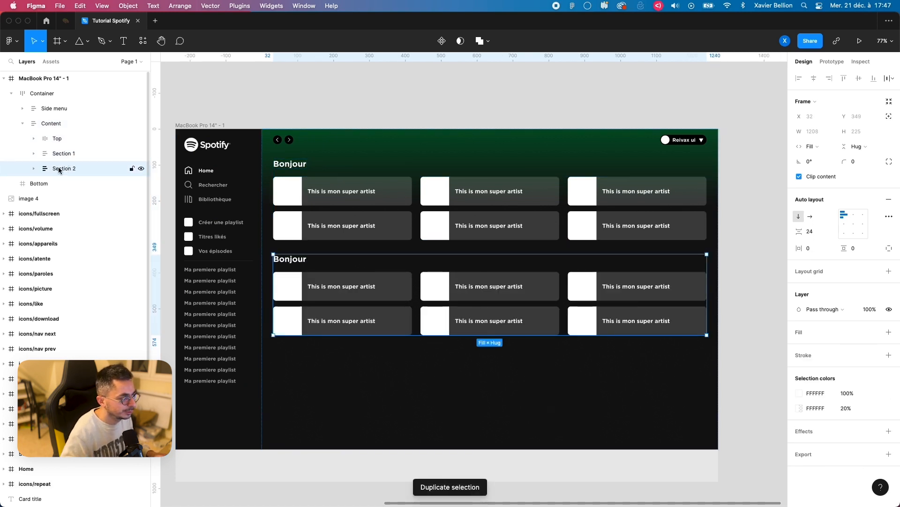
pyautogui.press('BackSpace')
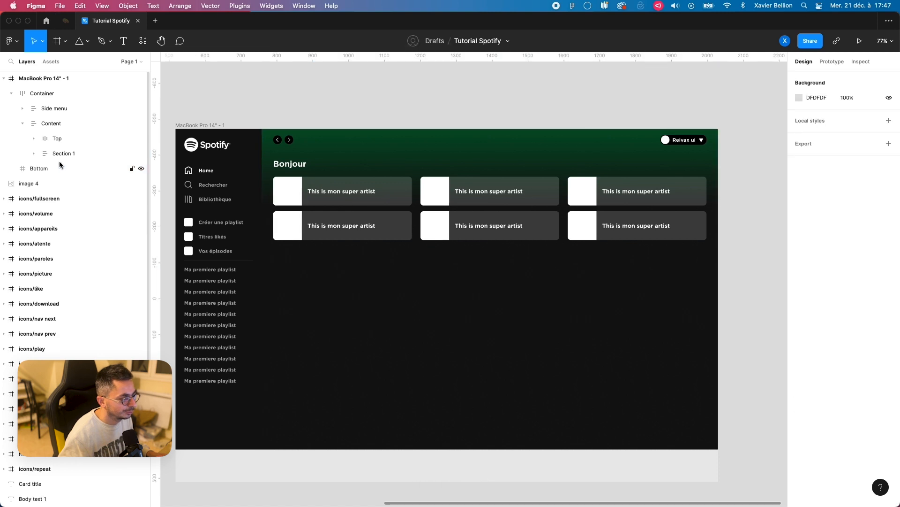
# Step: Create a vertical auto layout frame about 235 high below Section 1 in Content, with its width set to Fill container
pyautogui.click(63, 150)
pyautogui.press('f')
pyautogui.moveTo(285, 251); pyautogui.dragTo(420, 338)
pyautogui.click(814, 147)
pyautogui.click(817, 157)
pyautogui.hotkey('shift', 'a')
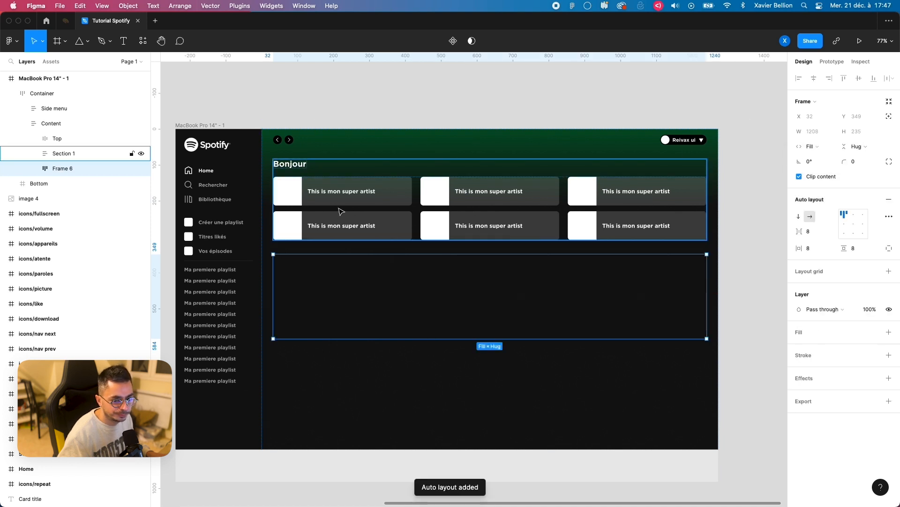
pyautogui.click(799, 217)
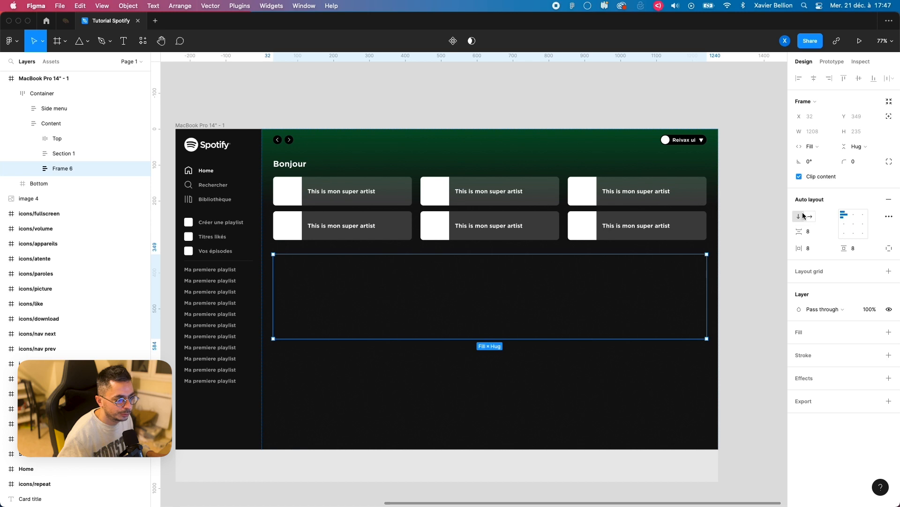
# Step: Copy the Bonjour title from Section 1, and rename the empty frame below Section 1 as "Section 2"
pyautogui.doubleClick(294, 169)
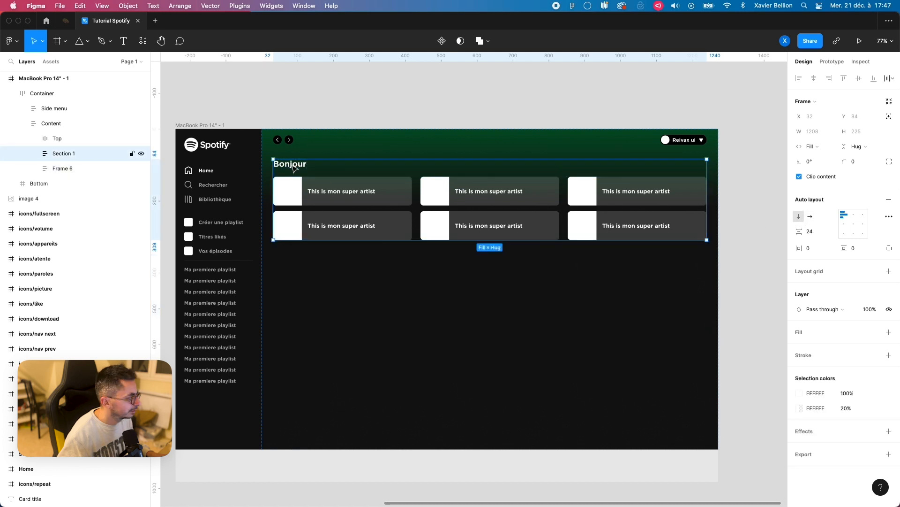
pyautogui.click(317, 276)
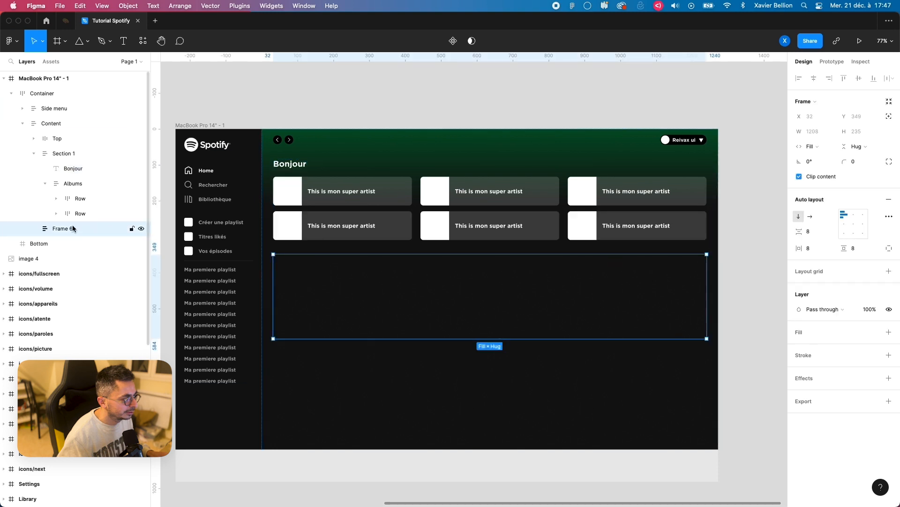
pyautogui.doubleClick(80, 229)
pyautogui.write('Section 2')
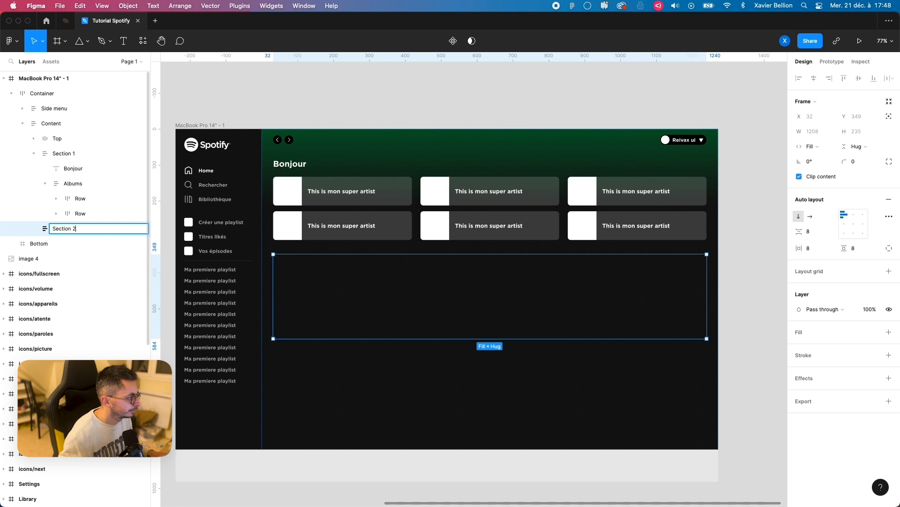
pyautogui.press('Return')
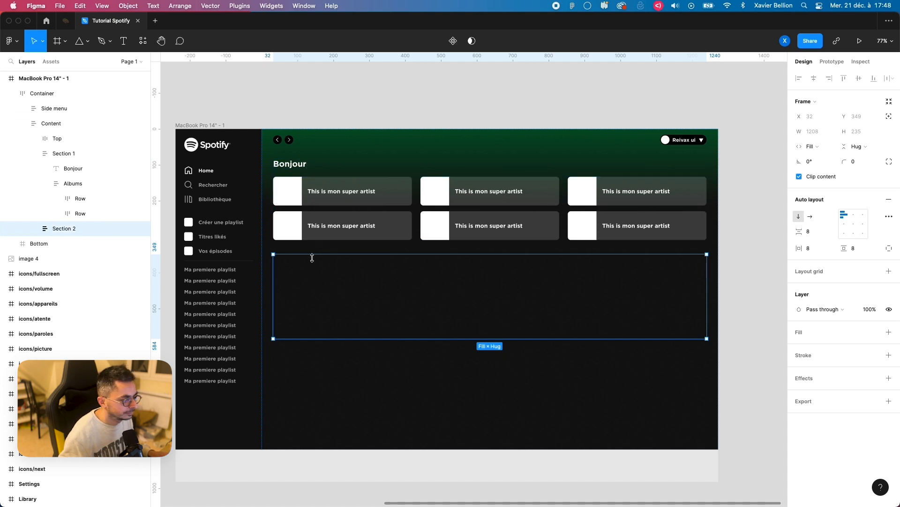
# Step: Paste the Bonjour title into Section 2 and set that frame's horizontal and vertical padding to 0
pyautogui.press('super+v')
pyautogui.click(337, 268)
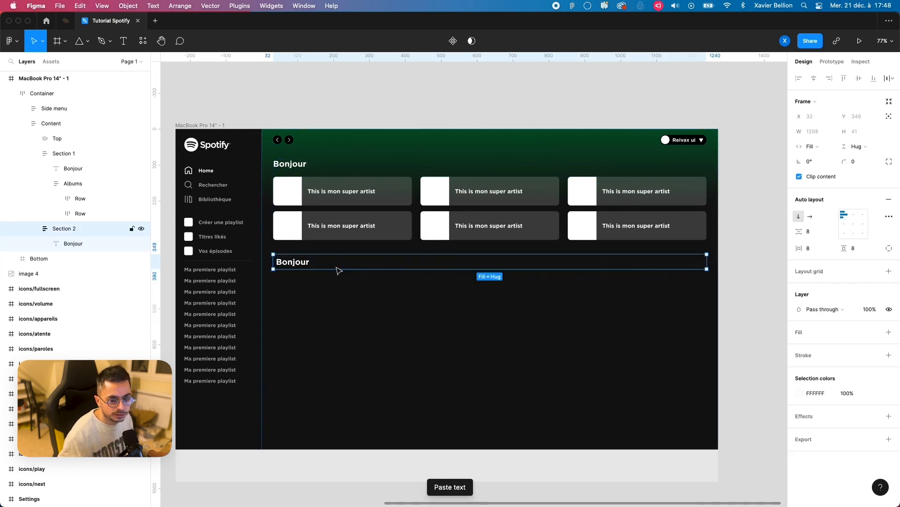
pyautogui.keyDown('super'); pyautogui.click(815, 250); pyautogui.keyUp('super')
pyautogui.write('0')
pyautogui.press('Return')
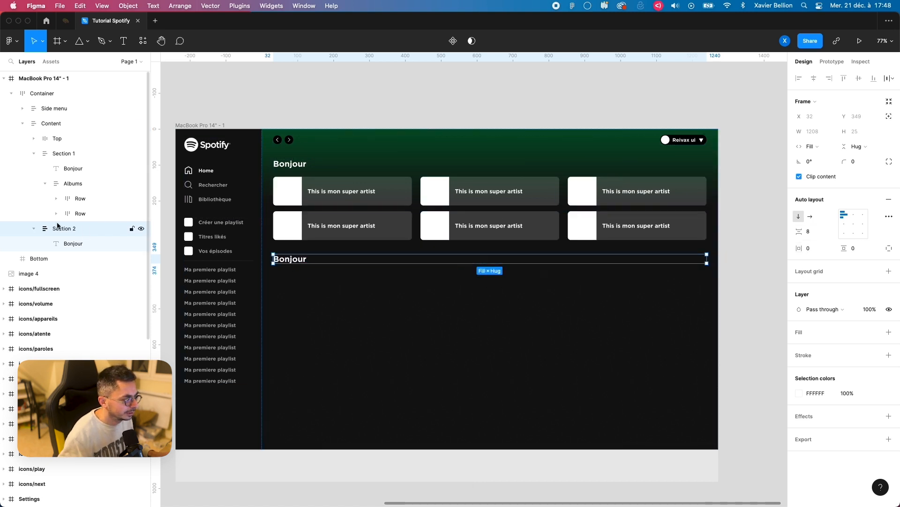
# Step: Change the title text in Section 2 to "Vos mix préférés"
pyautogui.click(80, 242)
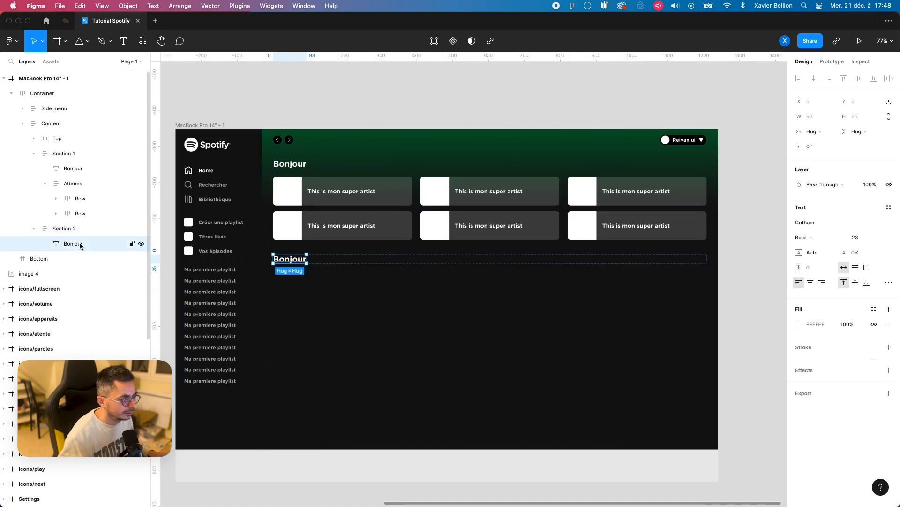
pyautogui.doubleClick(287, 259)
pyautogui.write('Vos mix préférés')
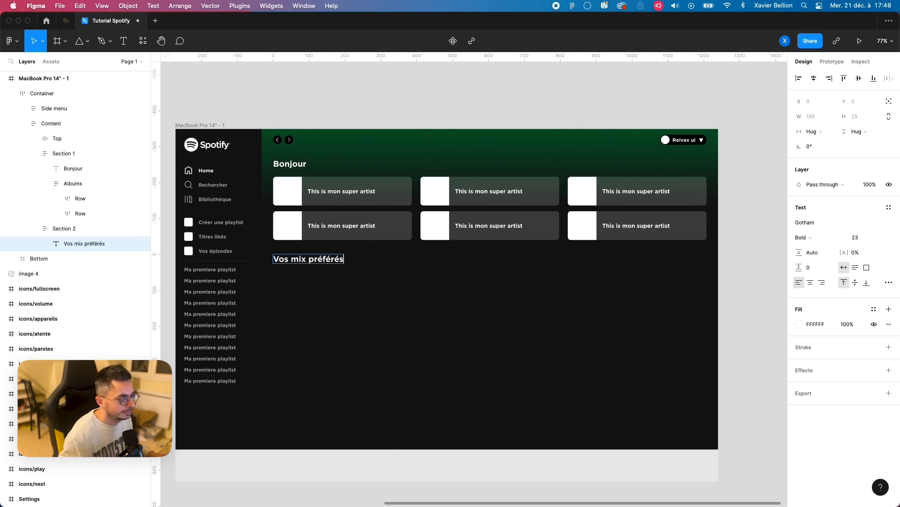
pyautogui.press('Escape')
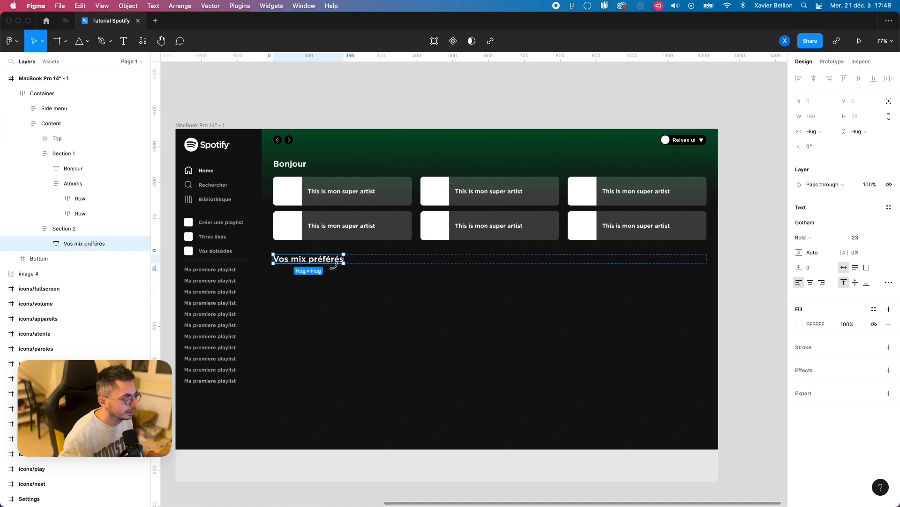
# Step: Draw a frame about 186 by 157 under the title in Section 2 and set its width to Fill container
pyautogui.click(74, 229)
pyautogui.press('f')
pyautogui.moveTo(287, 264); pyautogui.dragTo(347, 322)
pyautogui.click(811, 147)
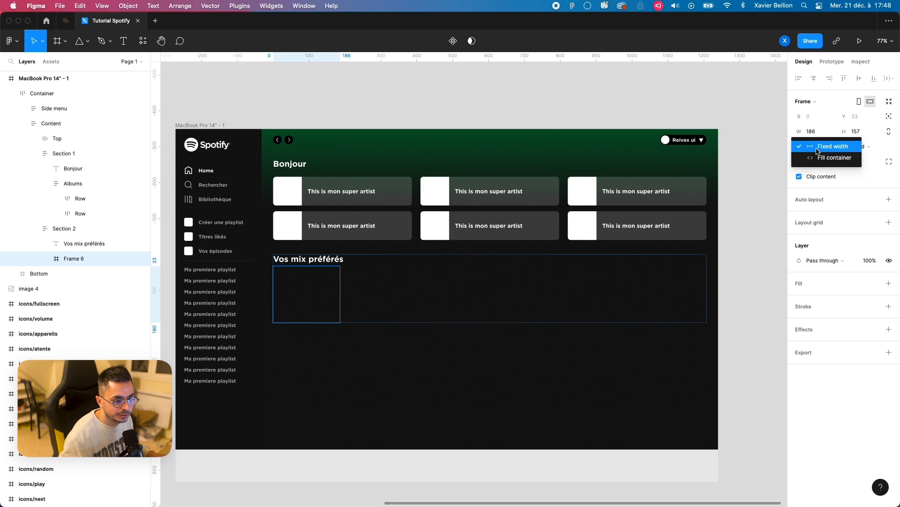
pyautogui.click(821, 157)
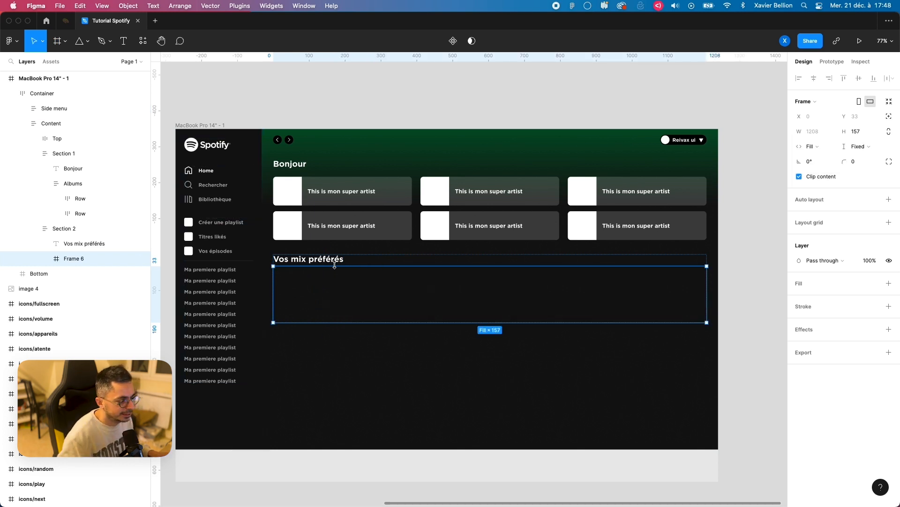
# Step: Give the new frame under "Vos mix préférés" a horizontal auto layout with spacing 24 and padding 0
pyautogui.press('super+Tab')
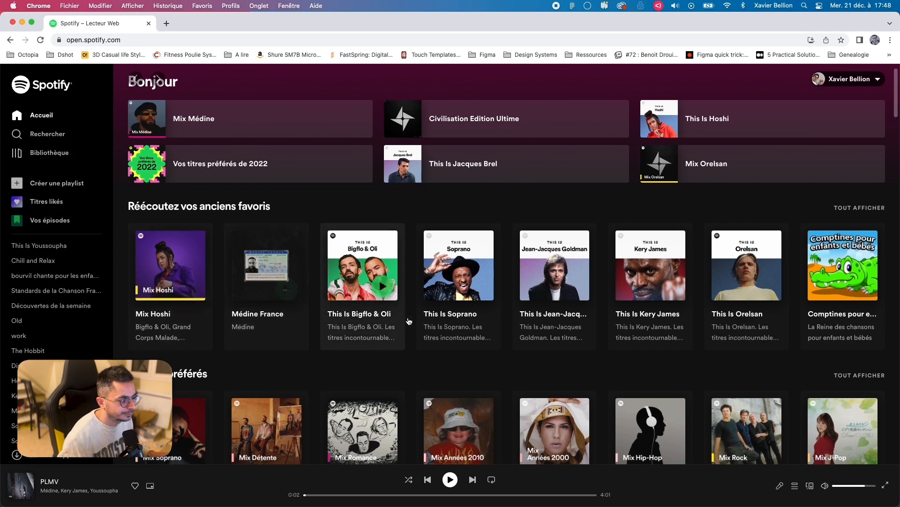
pyautogui.press('super+Tab')
pyautogui.hscroll(-2, 287, 268)
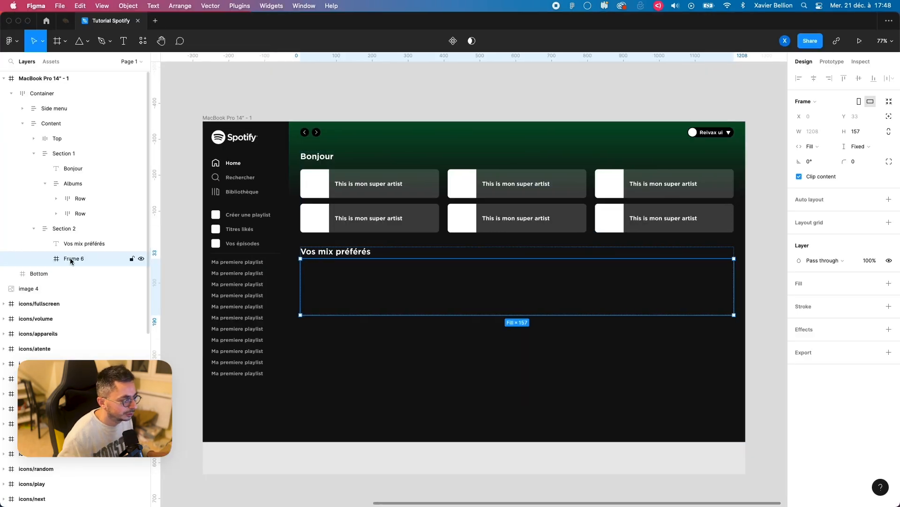
pyautogui.hotkey('shift', 'a')
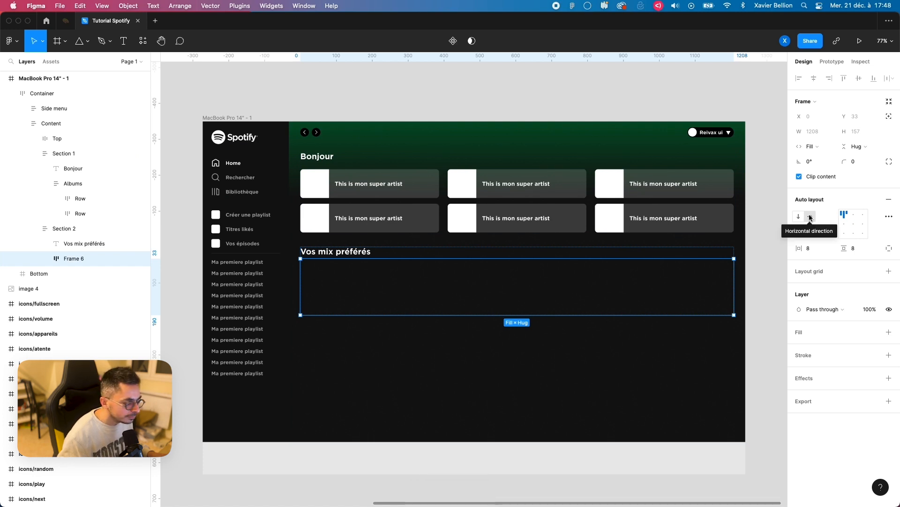
pyautogui.click(824, 235)
pyautogui.write('24')
pyautogui.press('Return')
pyautogui.keyDown('super'); pyautogui.click(820, 250); pyautogui.keyUp('super')
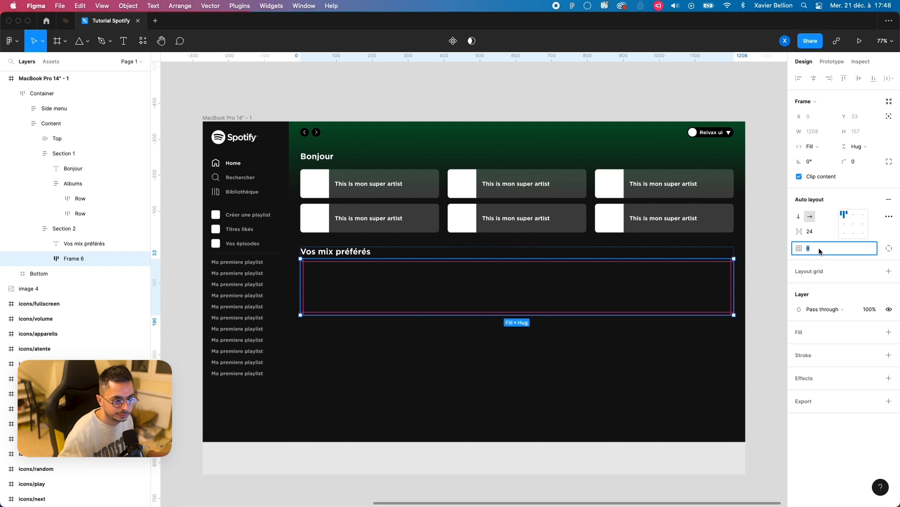
pyautogui.write('0')
pyautogui.press('Return')
# Step: Rename the horizontal auto layout frame in Section 2 as "Mix list"
pyautogui.press('super+r')
pyautogui.write('M')
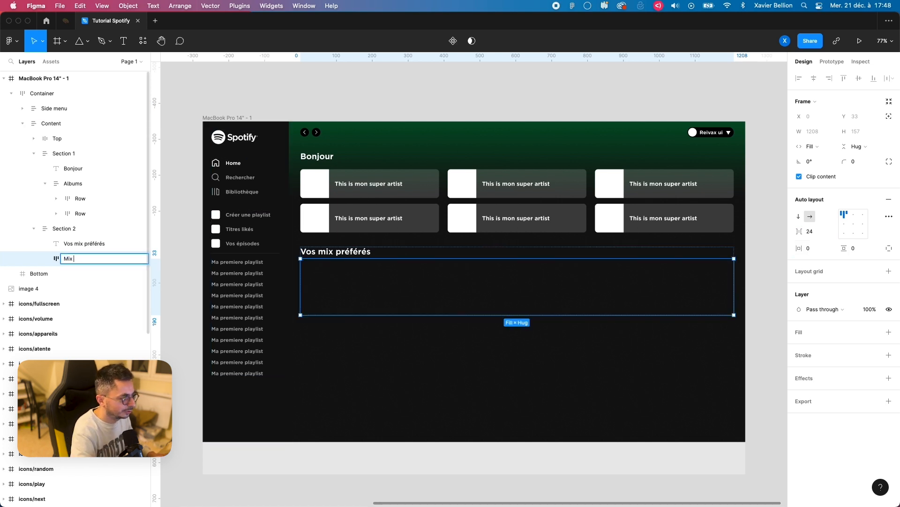
pyautogui.press('Return')
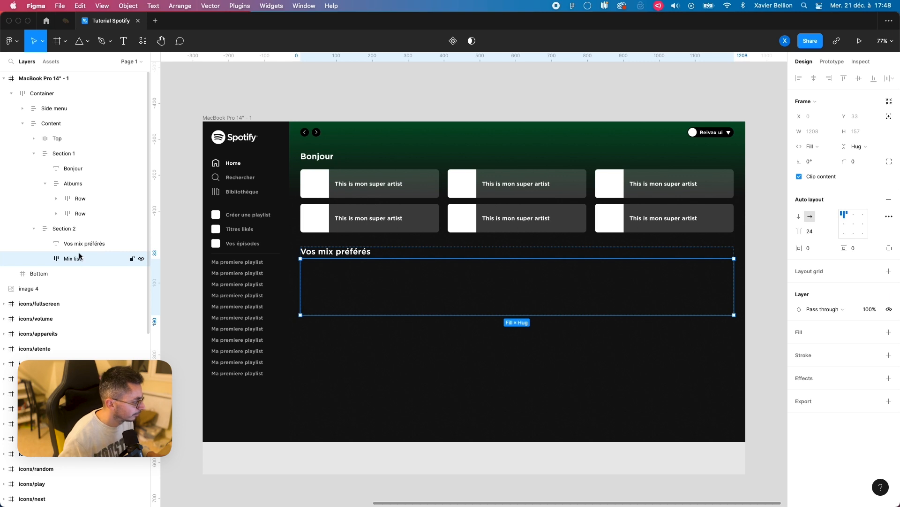
# Step: Draw a frame about 173 by 208 inside Mix list, add vertical auto layout to it, and name it "Card"
pyautogui.press('f')
pyautogui.moveTo(311, 264); pyautogui.dragTo(364, 334)
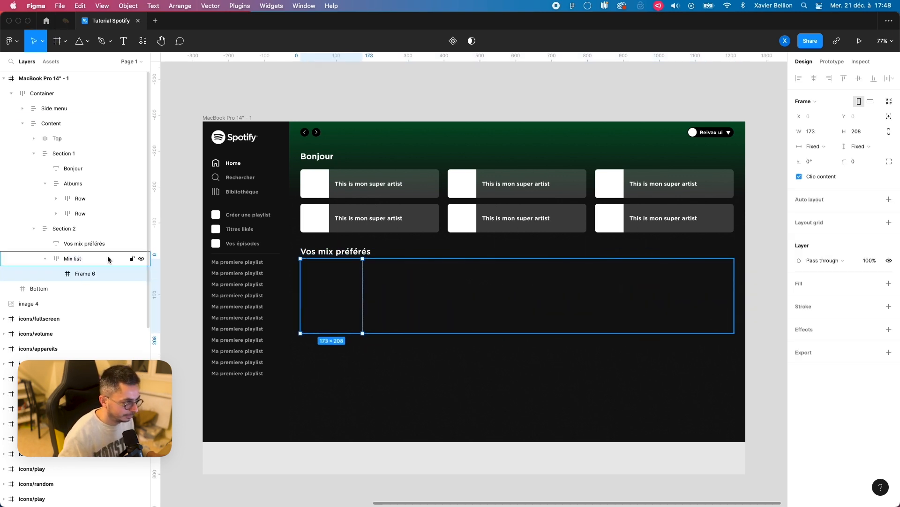
pyautogui.hotkey('shift', 'a')
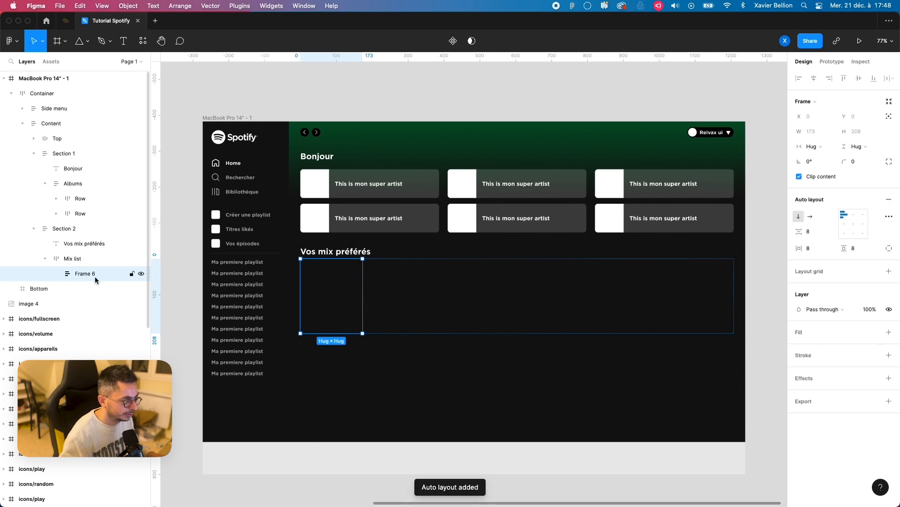
pyautogui.doubleClick(95, 277)
pyautogui.write('Card')
pyautogui.press('Return')
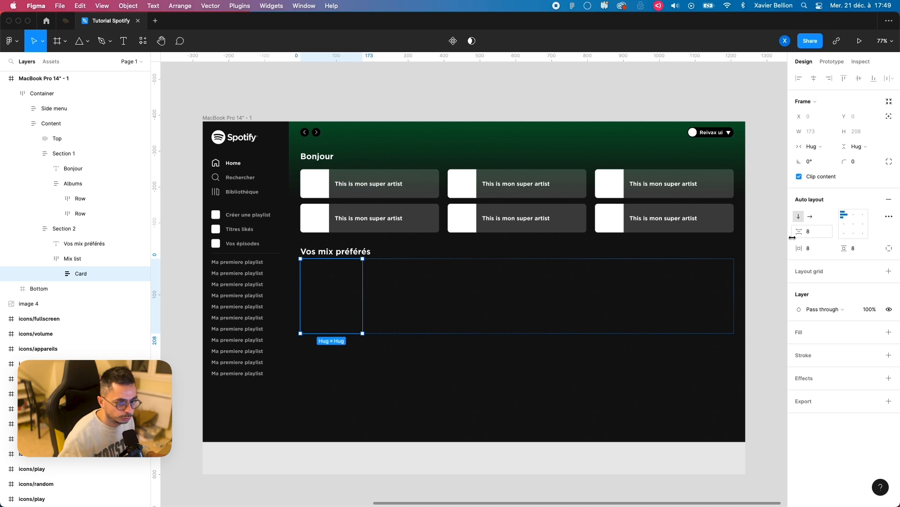
# Step: Set the Card's horizontal and vertical padding to 16 and its corner radius to 16
pyautogui.click(820, 250)
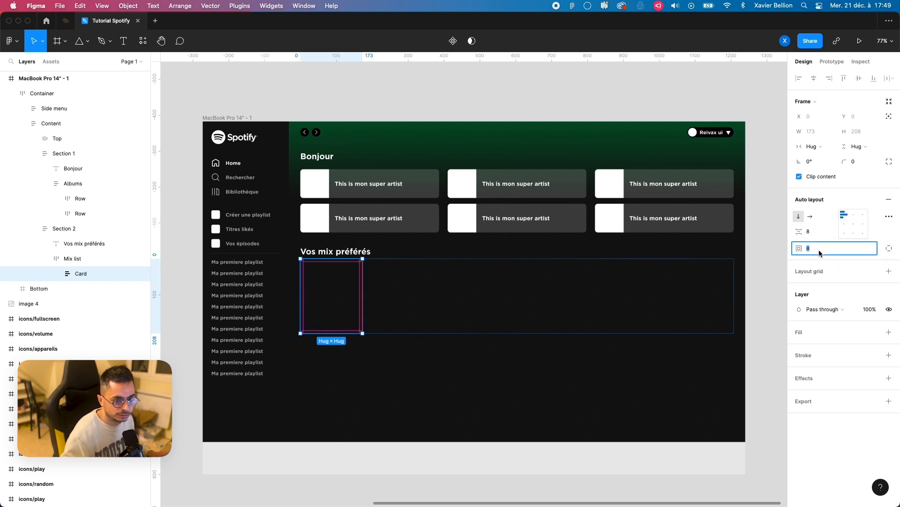
pyautogui.press('Return')
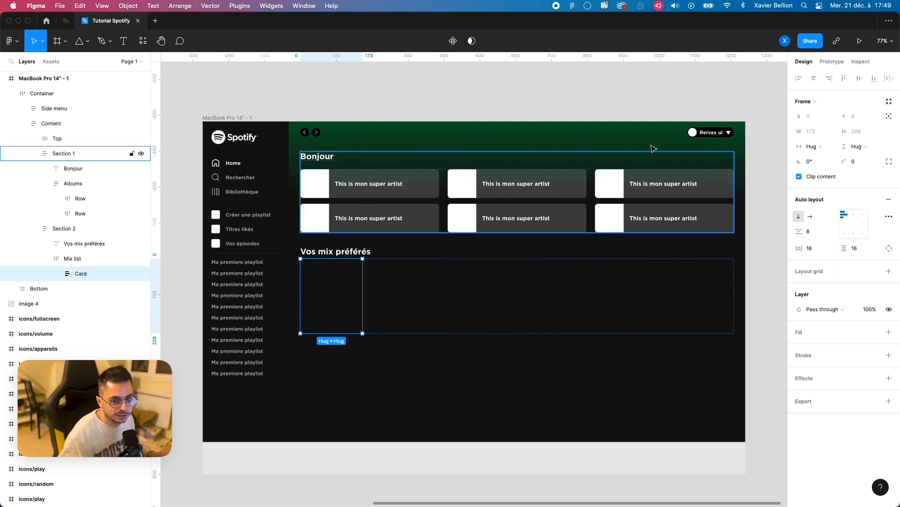
pyautogui.write('16')
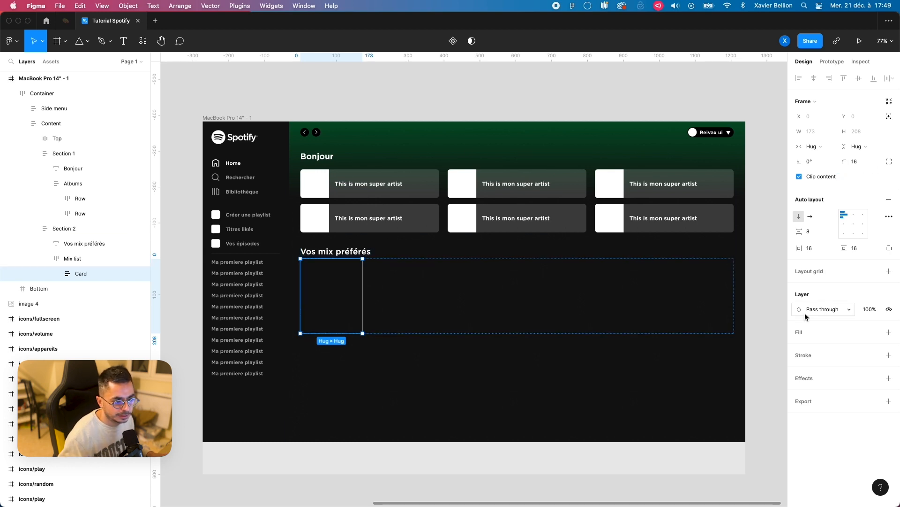
# Step: Fill the Card with the Border colour 2E2E2E sampled from the Colors swatches
pyautogui.scroll(-5, 485, 257)
pyautogui.moveTo(330, 247); pyautogui.dragTo(525, 245)
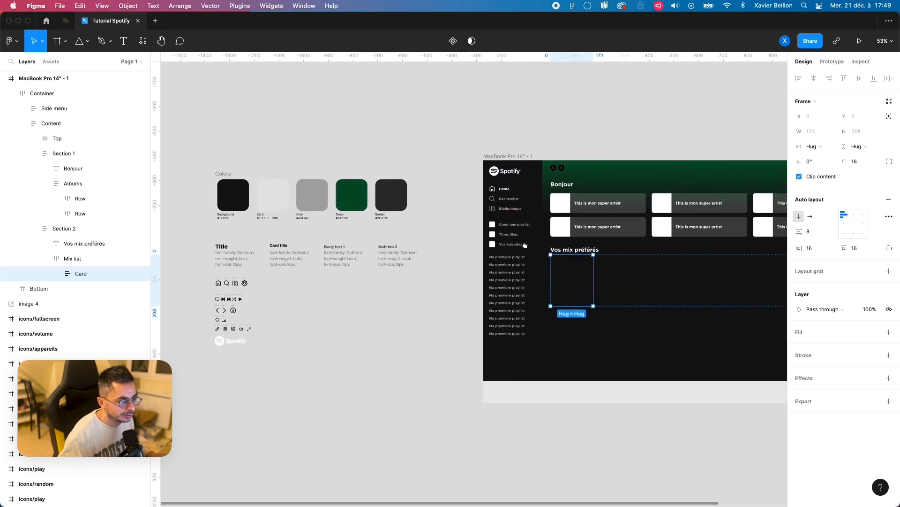
pyautogui.scroll(5, 408, 227)
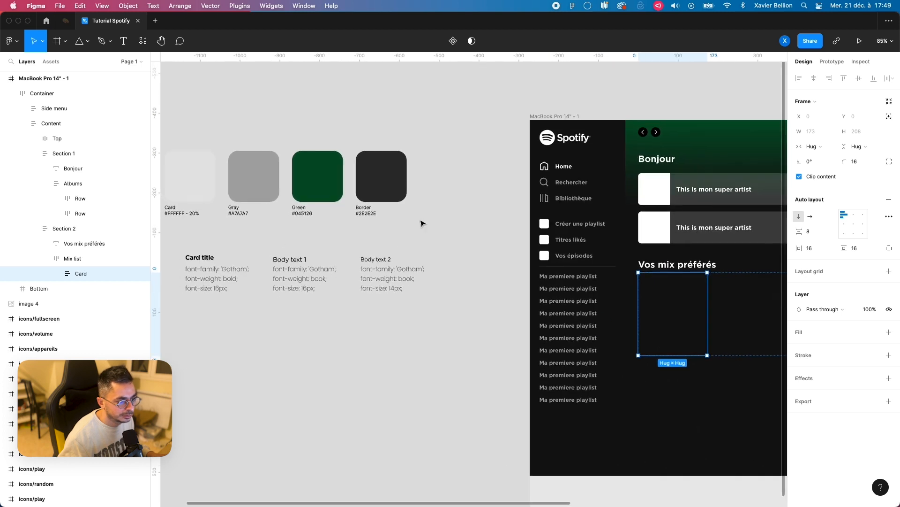
pyautogui.hotkey('shift', 'c')
pyautogui.hotkey('ctrl', 'c')
pyautogui.click(386, 183)
pyautogui.moveTo(474, 267); pyautogui.dragTo(241, 247)
pyautogui.click(265, 299)
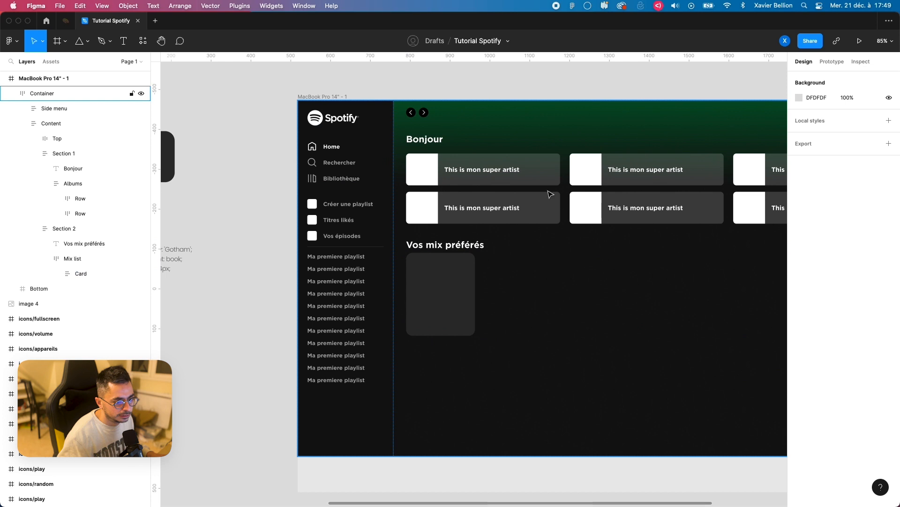
# Step: Set the corner radius of the Card in Mix list to 8
pyautogui.click(434, 295)
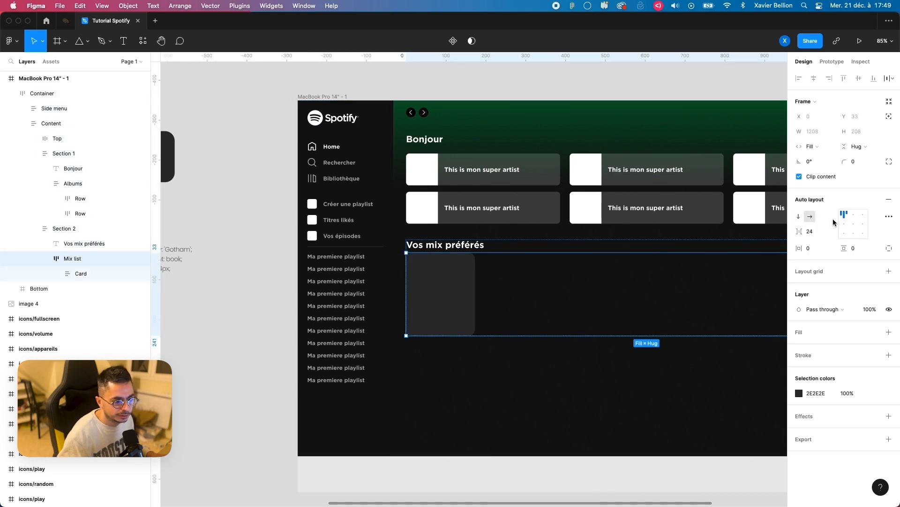
pyautogui.click(452, 289)
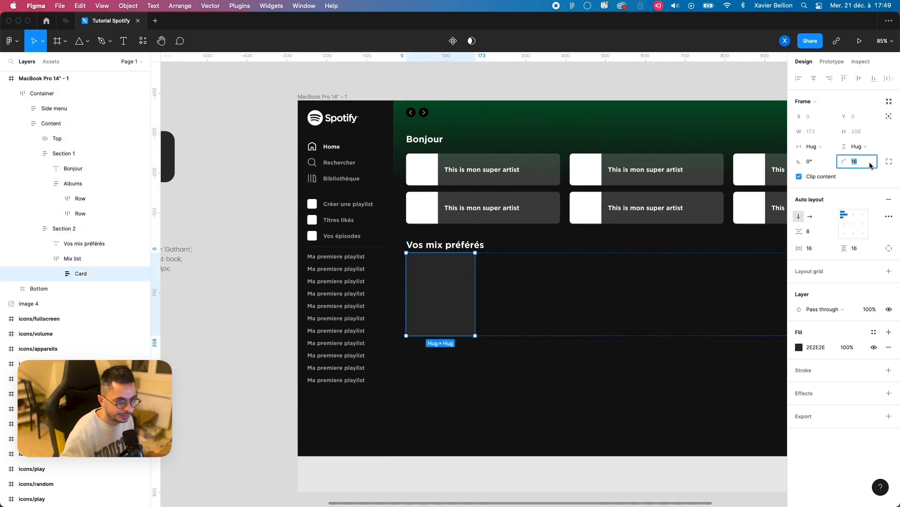
pyautogui.click(267, 327)
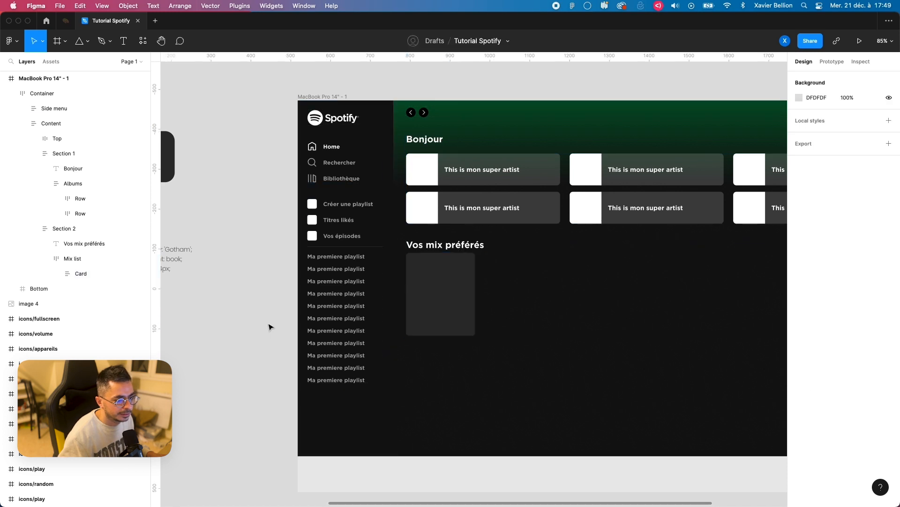
# Step: Draw a square frame inside the Mix list Card and set its size to 150 by 150
pyautogui.scroll(5, 432, 291)
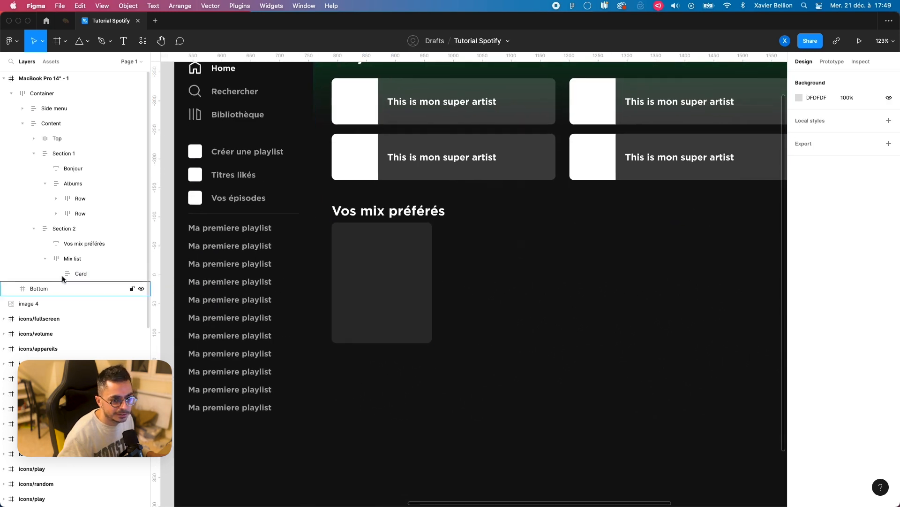
pyautogui.click(62, 275)
pyautogui.press('super+Tab')
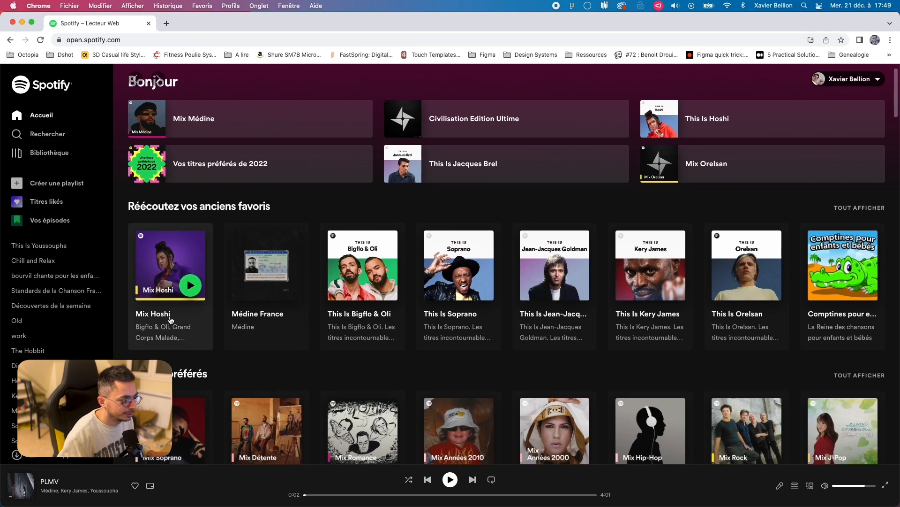
pyautogui.press('super+Tab')
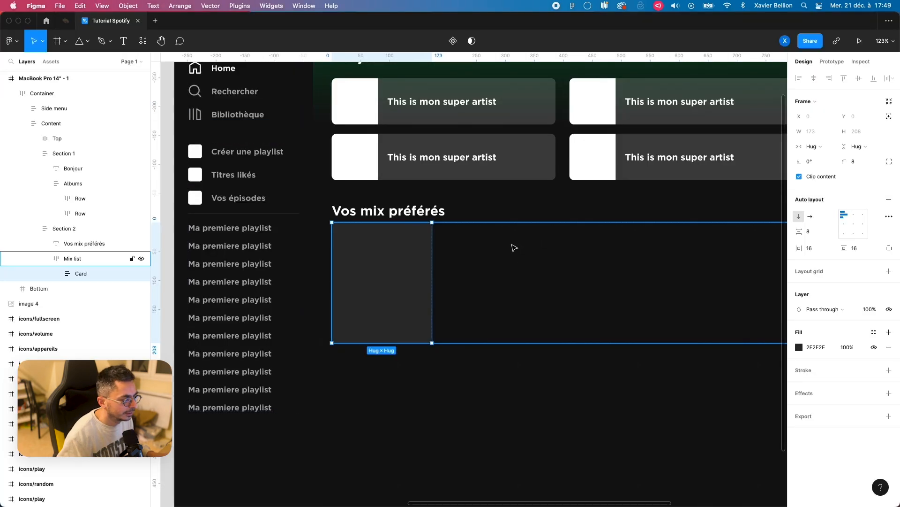
pyautogui.press('f')
pyautogui.moveTo(348, 229); pyautogui.dragTo(427, 309)
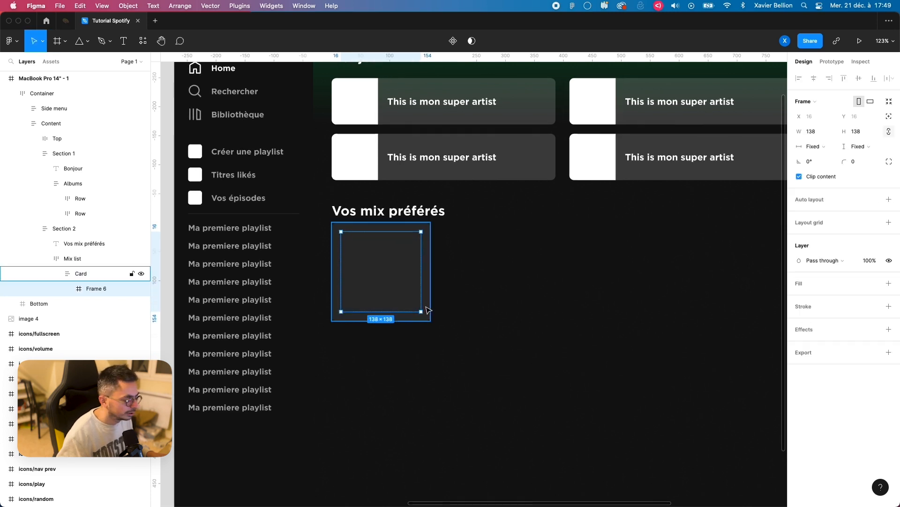
pyautogui.write('150')
pyautogui.press('Return')
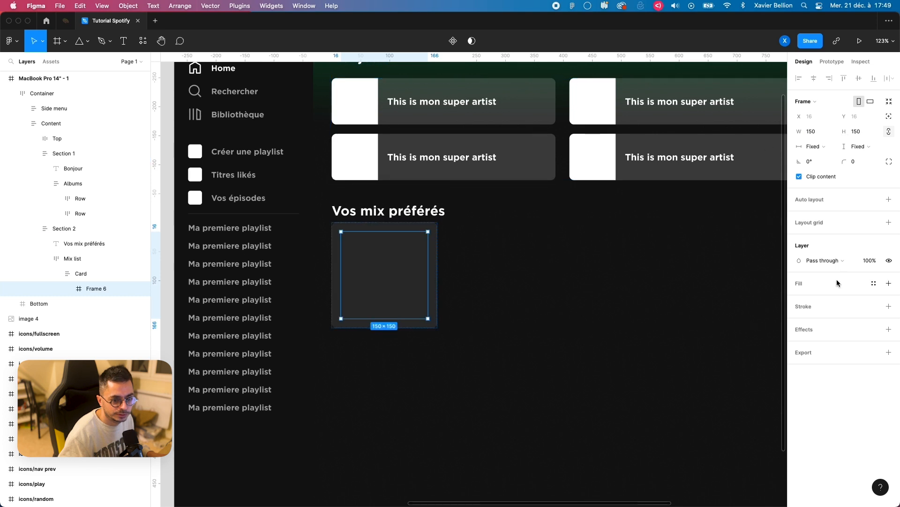
# Step: Give the 150 by 150 frame inside the Card a white FFFFFF fill and a corner radius of 8
pyautogui.click(889, 283)
pyautogui.click(857, 162)
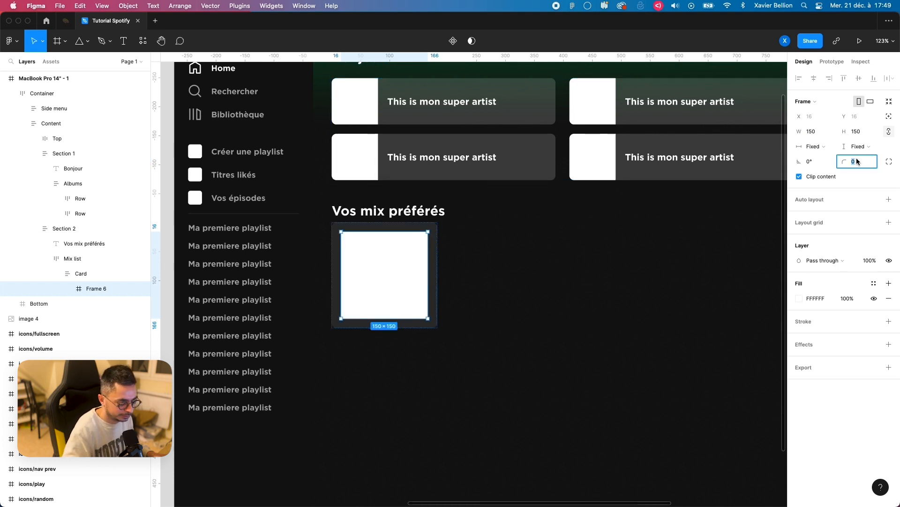
pyautogui.write('8')
pyautogui.press('Return')
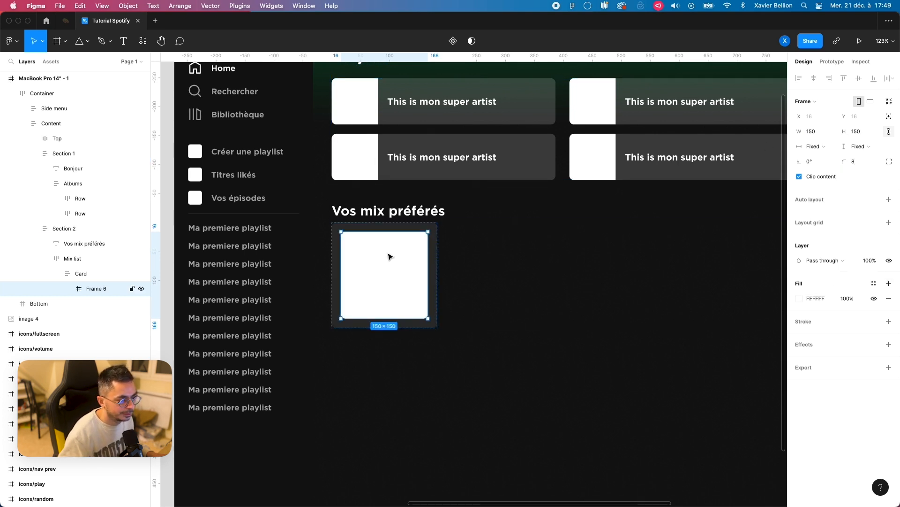
pyautogui.click(316, 280)
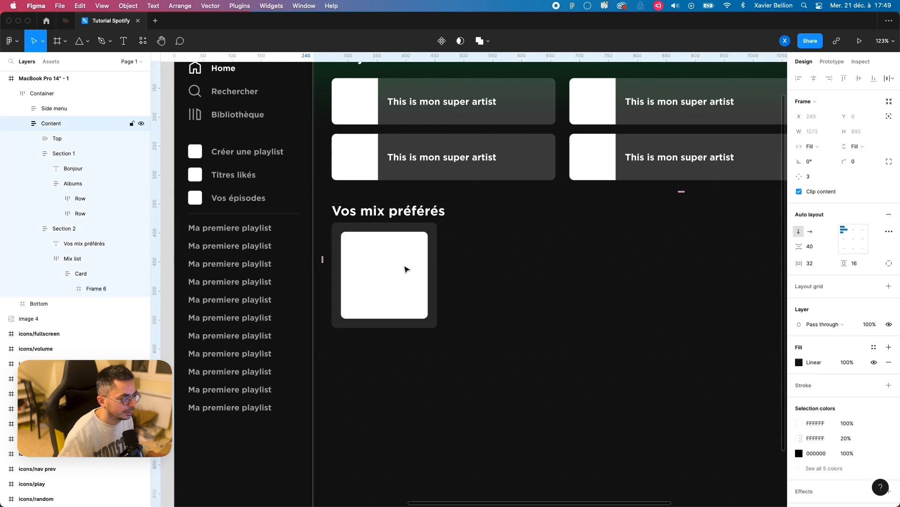
# Step: Rename the white square frame inside the Card as Image
pyautogui.click(406, 269)
pyautogui.doubleClick(93, 288)
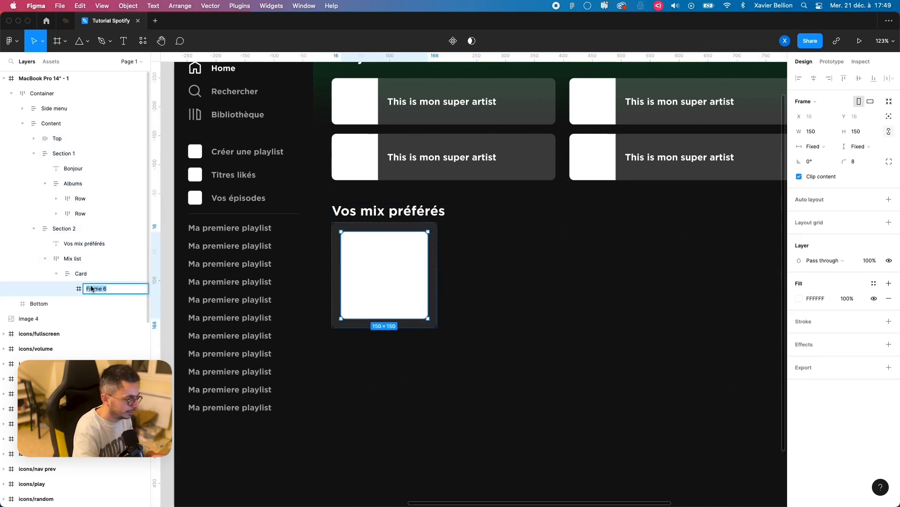
pyautogui.write('Image')
pyautogui.press('Return')
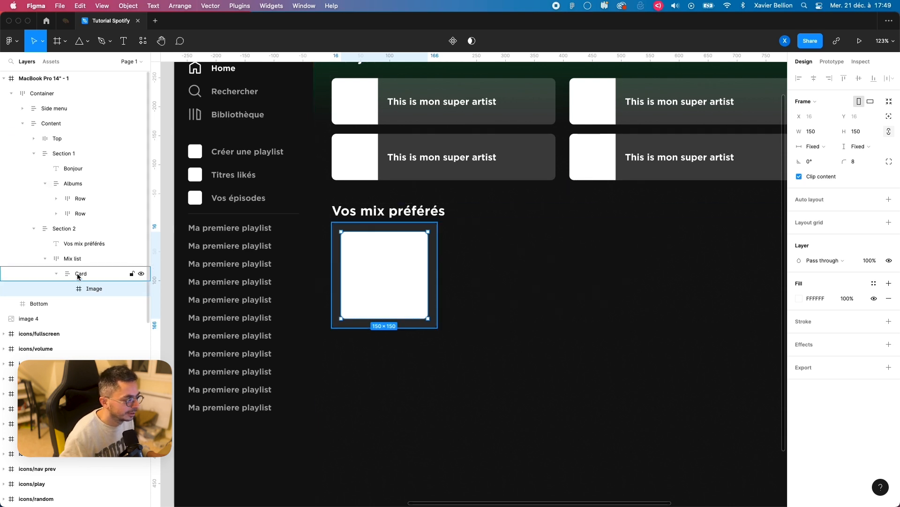
# Step: Add the text "Artist name" below the Image in the Card and set its font size to 16
pyautogui.click(94, 274)
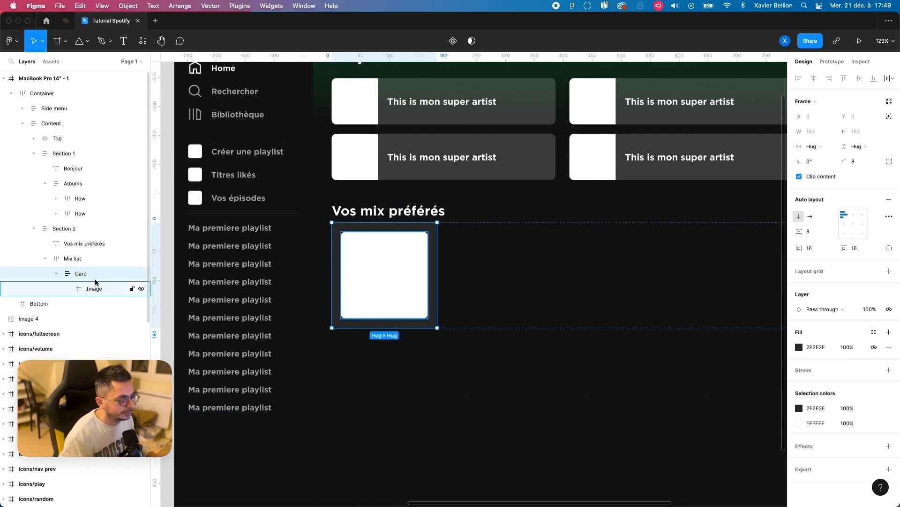
pyautogui.press('t')
pyautogui.click(353, 326)
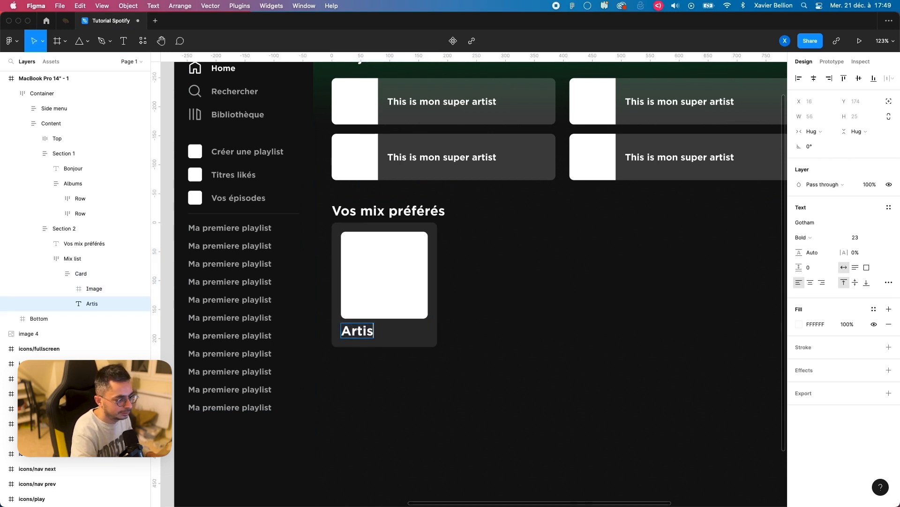
pyautogui.write('Artist name')
pyautogui.press('Escape')
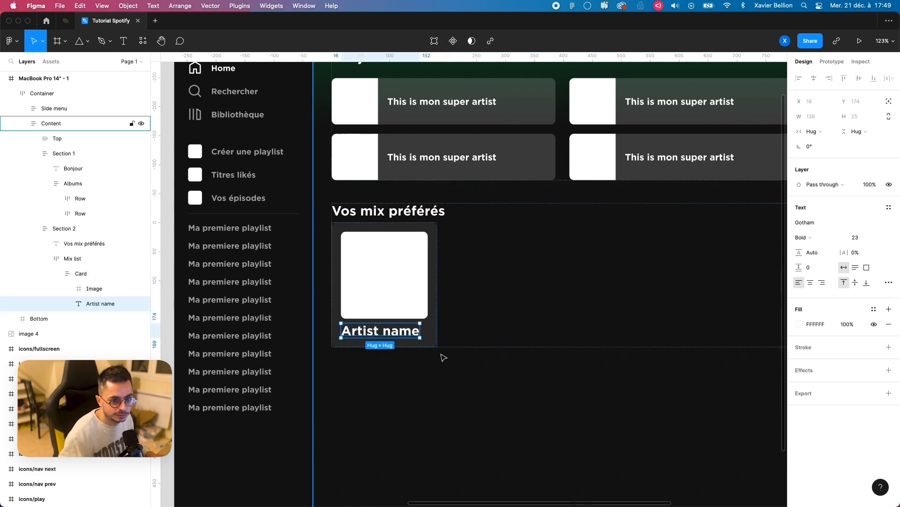
pyautogui.write('16')
pyautogui.press('Return')
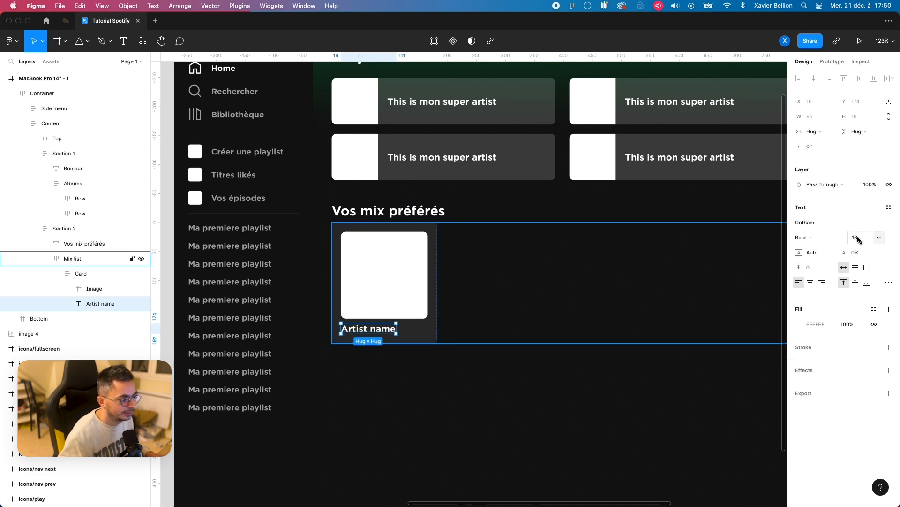
# Step: Extend the artist name text with "fsdf dsf dsfdsfds" and set its horizontal resizing to Fill so it wraps within the Card
pyautogui.click(819, 131)
pyautogui.click(818, 141)
pyautogui.doubleClick(334, 329)
pyautogui.doubleClick(385, 330)
pyautogui.write('fsdf dsf dsfdsfds')
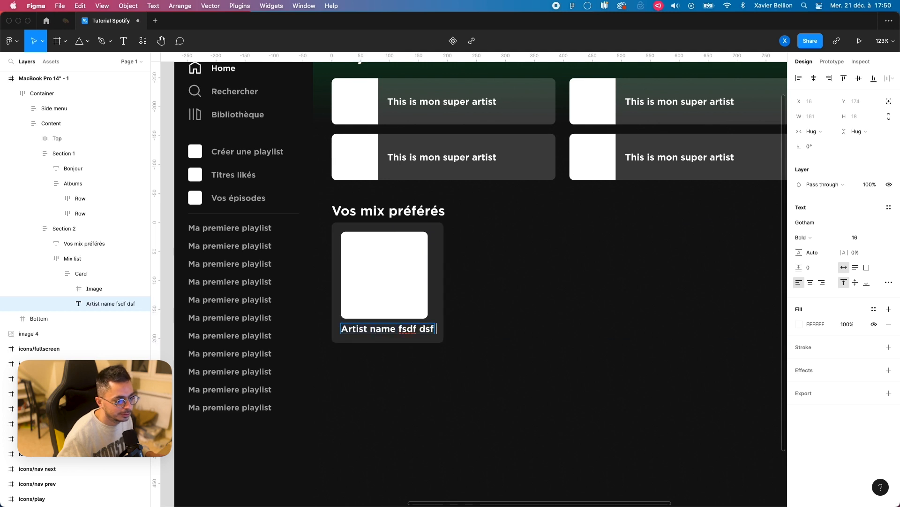
pyautogui.press('Escape')
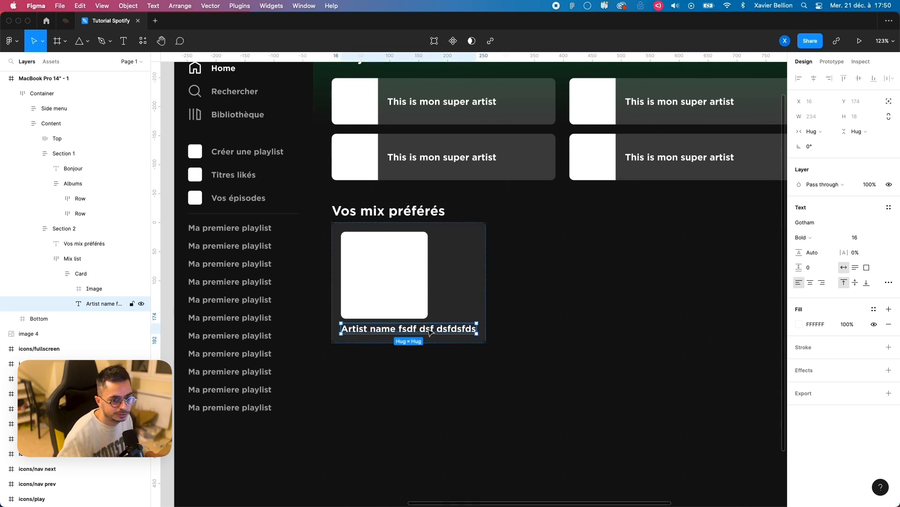
pyautogui.click(811, 131)
pyautogui.click(818, 143)
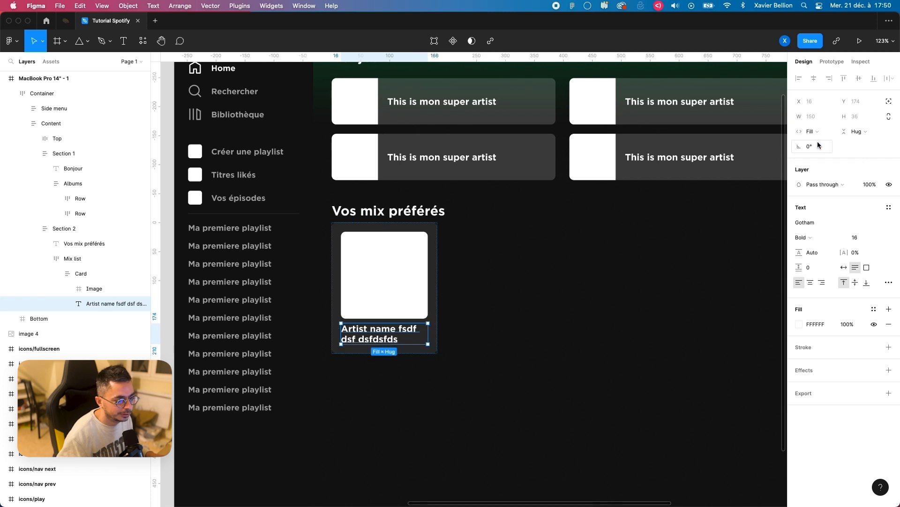
pyautogui.click(370, 383)
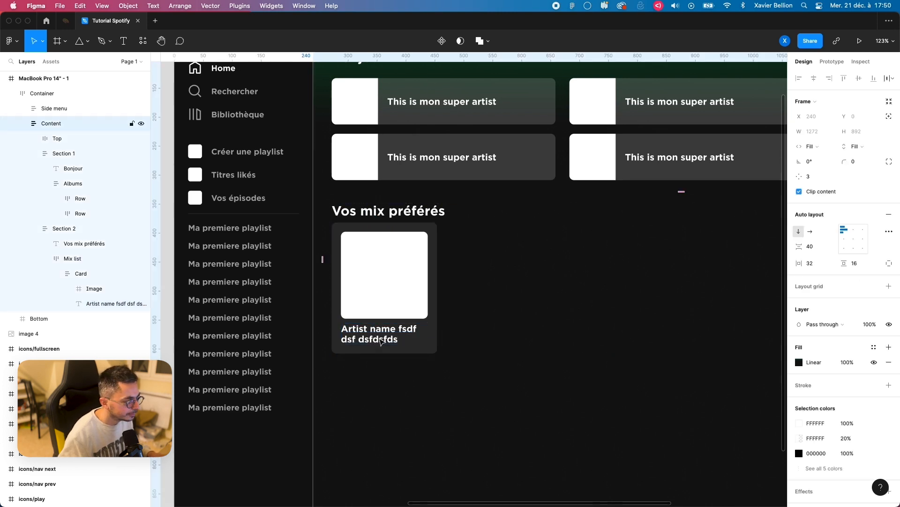
# Step: Duplicate the artist name text inside the Card and set the copy's font size to 14
pyautogui.click(96, 304)
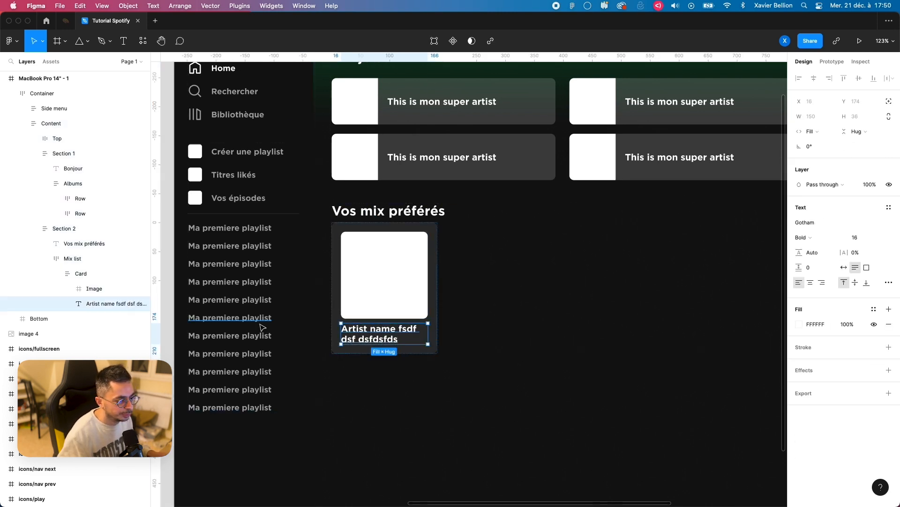
pyautogui.press('super+d')
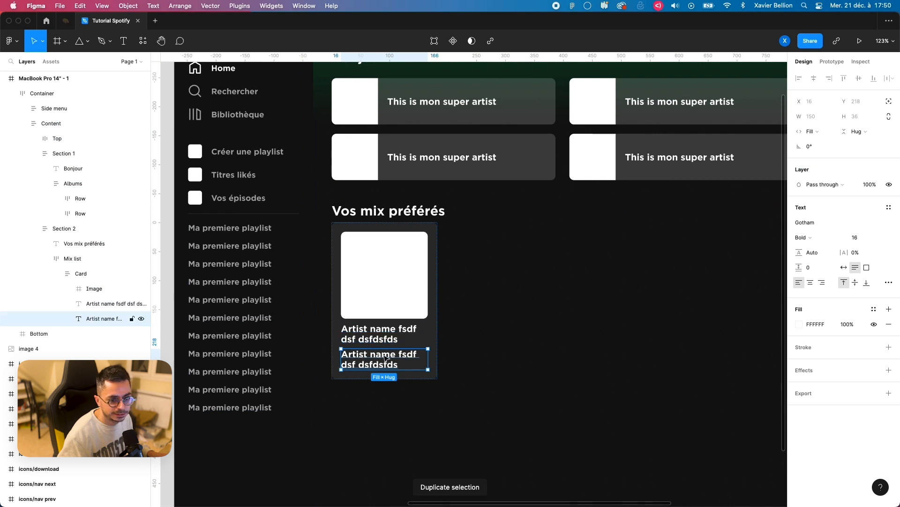
pyautogui.click(865, 237)
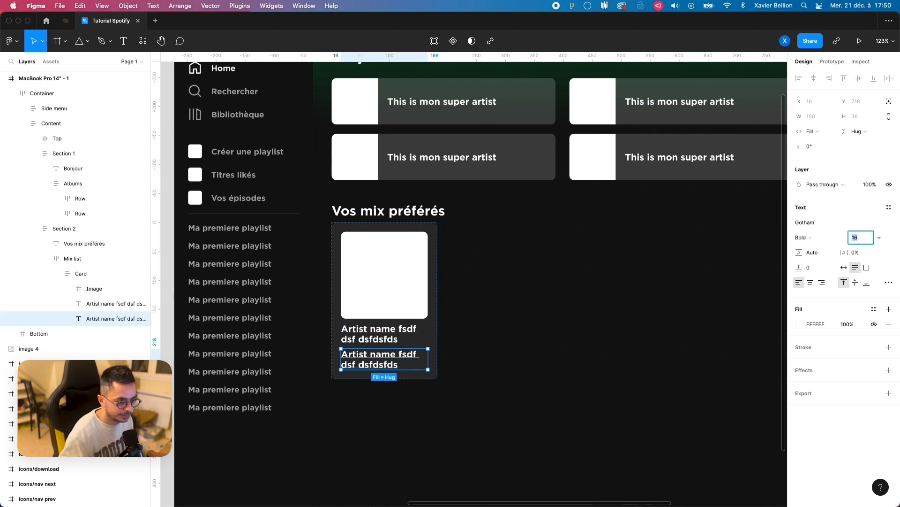
pyautogui.write('14')
pyautogui.press('Return')
# Step: Try the Light font weight on the duplicated text and return it to Bold
pyautogui.click(813, 243)
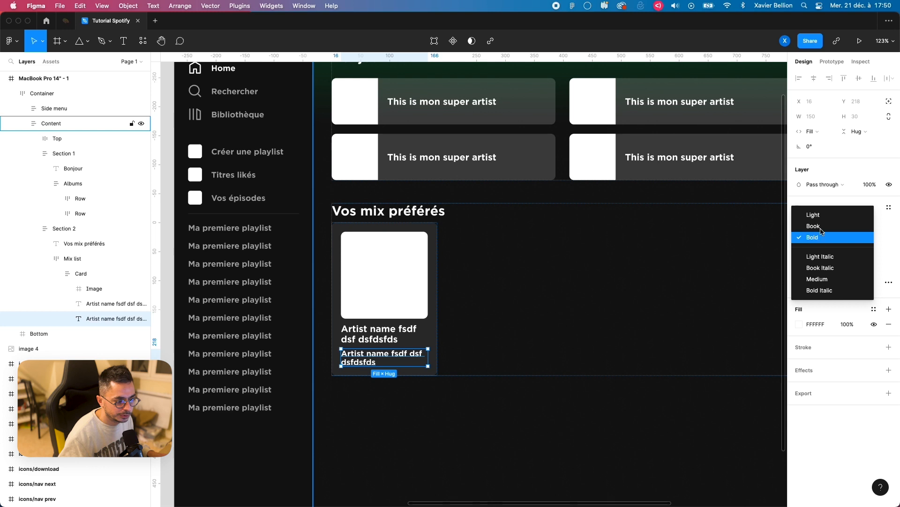
pyautogui.click(820, 218)
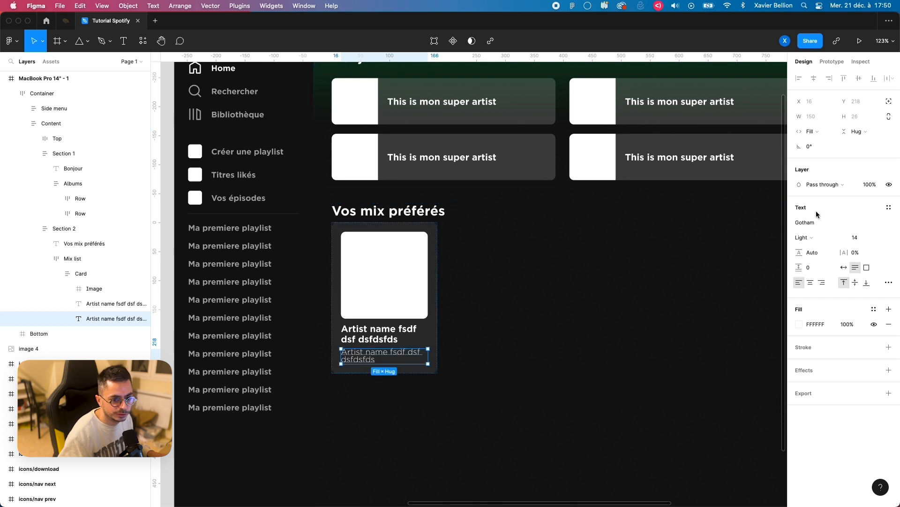
pyautogui.click(814, 223)
pyautogui.click(831, 239)
pyautogui.click(816, 257)
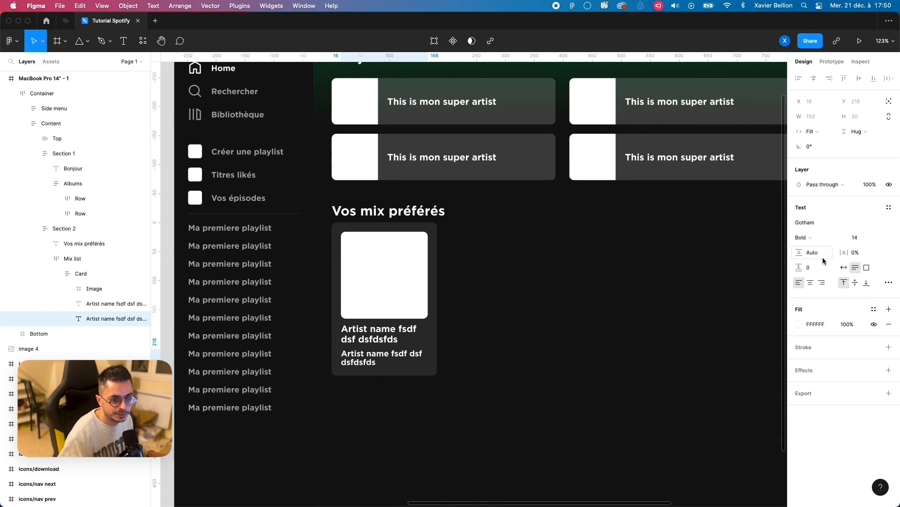
# Step: Fill the duplicated text with the Gray colour A7A7A7 sampled from the Colors swatches
pyautogui.scroll(-5, 667, 318)
pyautogui.hscroll(-10, 483, 317)
pyautogui.press('i')
pyautogui.click(425, 219)
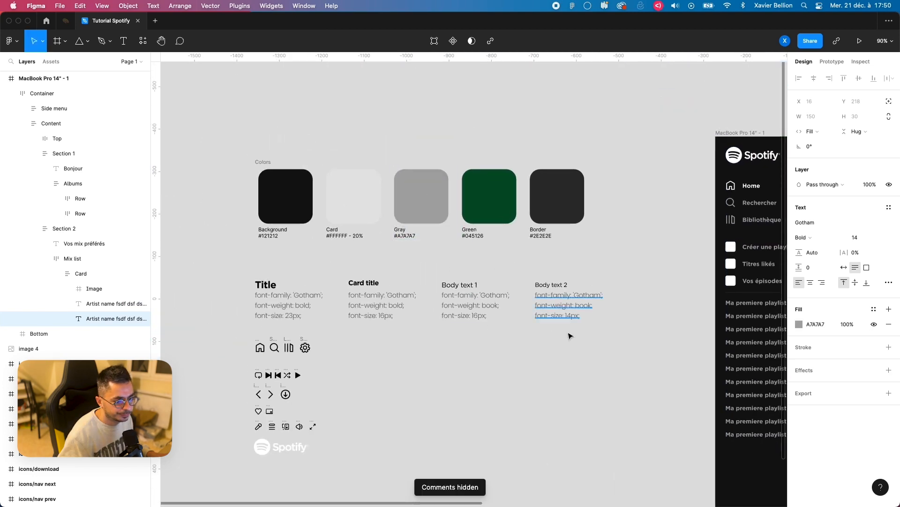
pyautogui.hscroll(10, 539, 312)
pyautogui.click(471, 343)
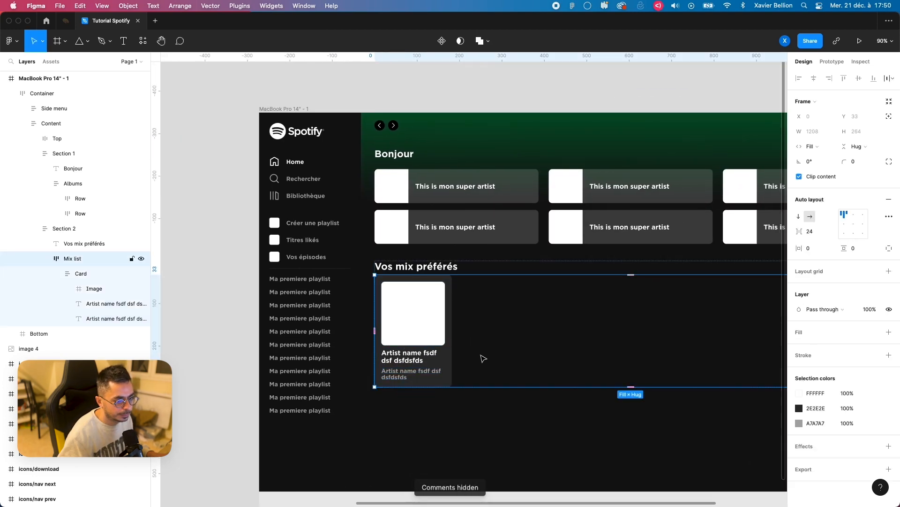
pyautogui.click(210, 346)
# Step: Set the font weight of the gray text in the Card to Light
pyautogui.scroll(-2, 209, 346)
pyautogui.keyDown('super'); pyautogui.click(396, 371); pyautogui.keyUp('super')
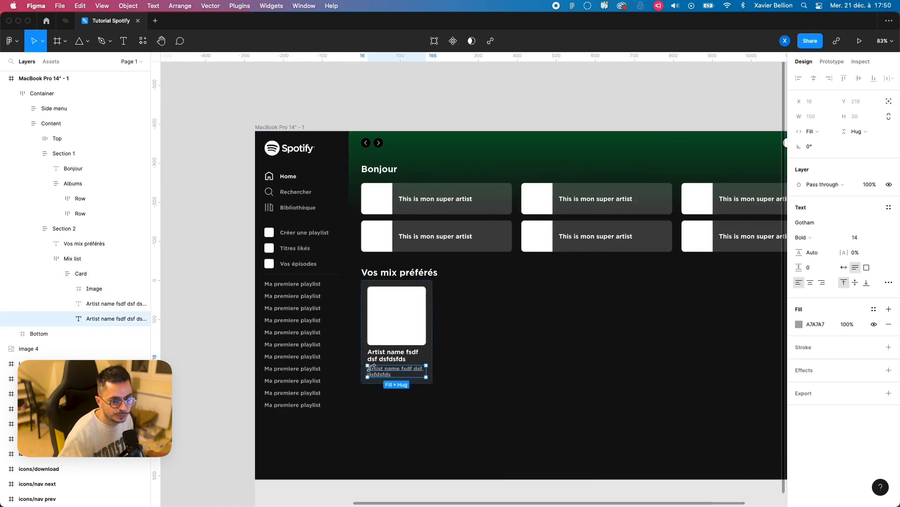
pyautogui.click(826, 237)
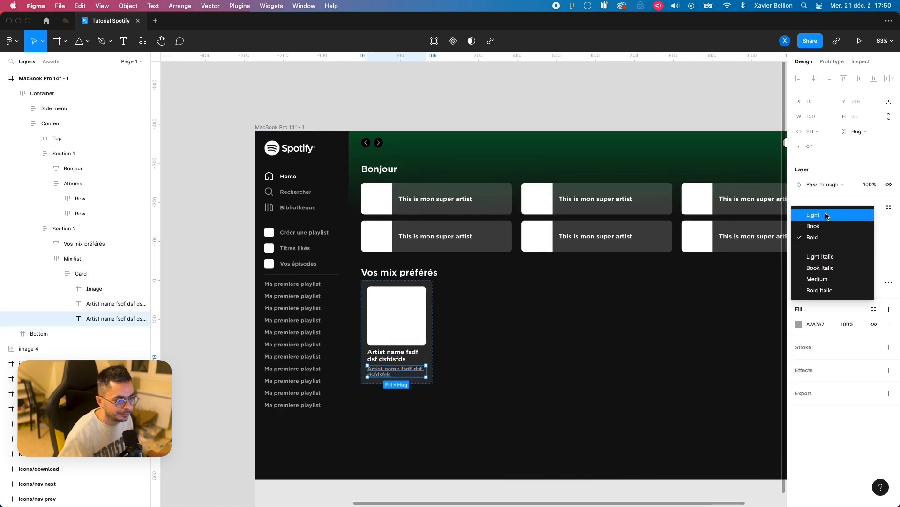
pyautogui.click(826, 215)
pyautogui.click(258, 373)
pyautogui.click(214, 368)
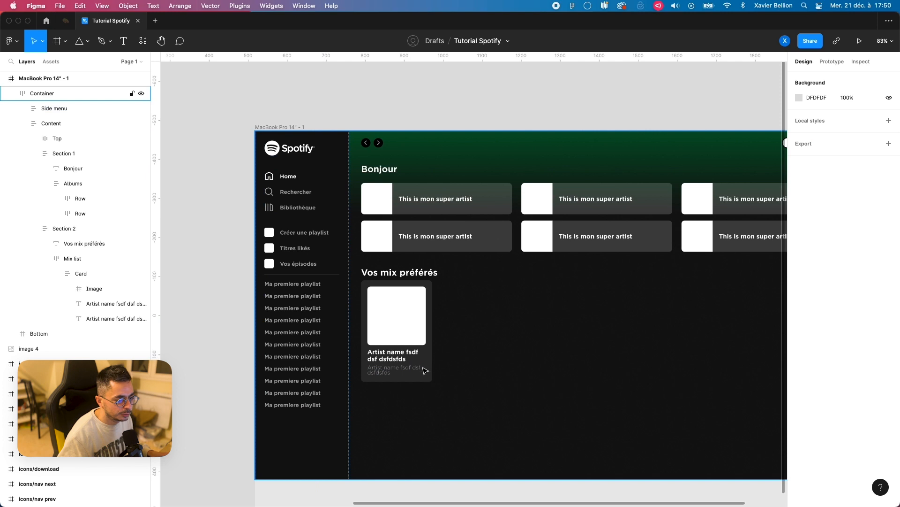
# Step: Replace the wording of the gray secondary text below the artist name in the Card
pyautogui.scroll(3, 425, 371)
pyautogui.click(371, 372)
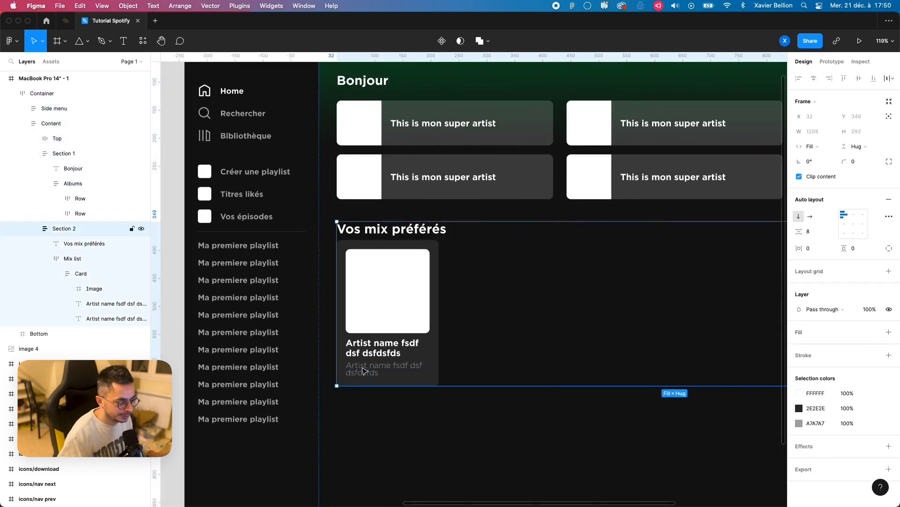
pyautogui.doubleClick(363, 371)
pyautogui.doubleClick(363, 368)
pyautogui.write('Artist 1, Artist 2, Artist 3...')
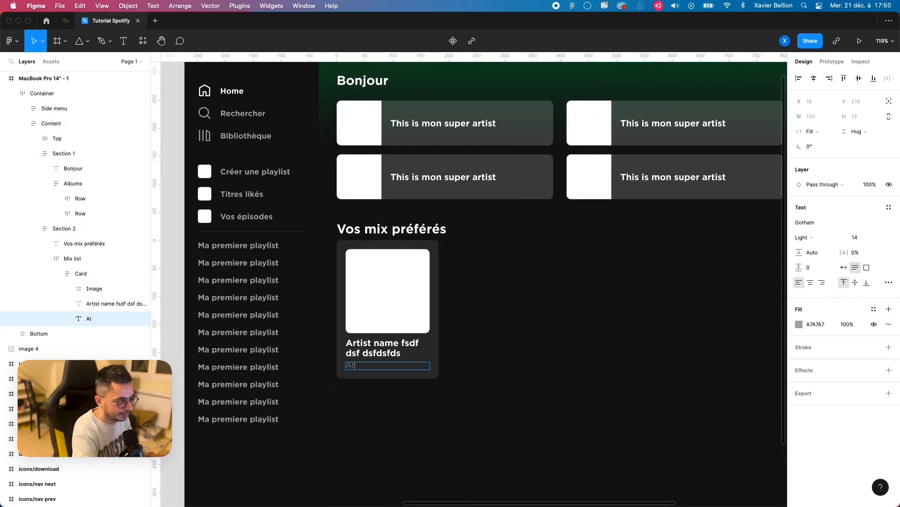
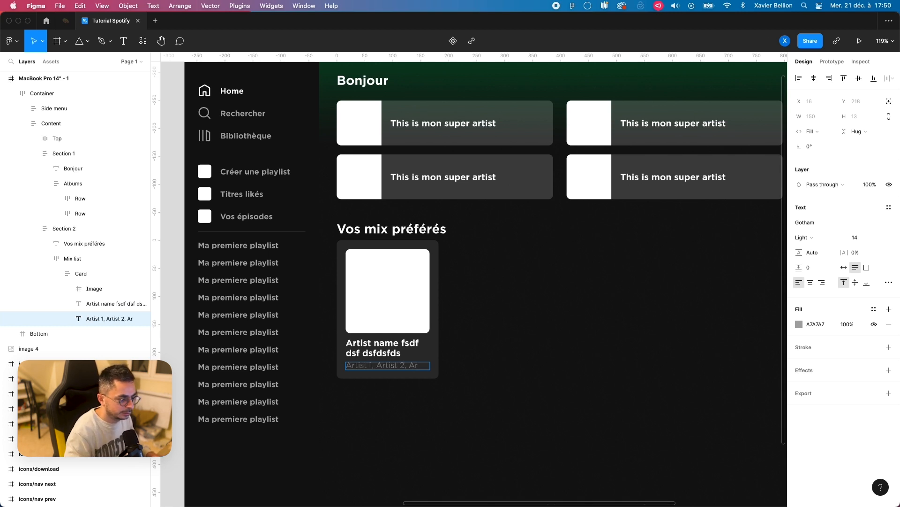
# Step: Finish the gray secondary text in the Card as "Artist 1, Artist 2, Artist 3..."
pyautogui.write('rtist 1, Artist 2, Artist 3...')
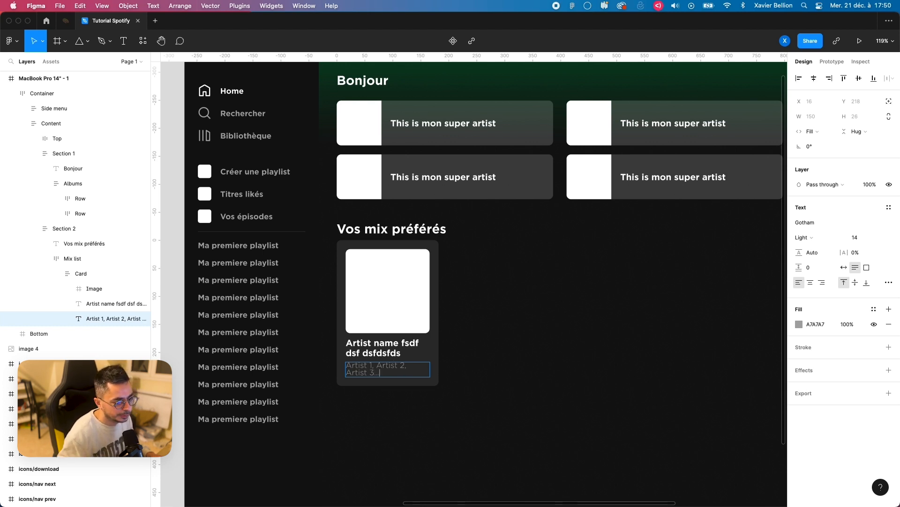
pyautogui.click(446, 379)
# Step: Set the line height of the Card's gray secondary text to 16
pyautogui.scroll(-1, 443, 405)
pyautogui.scroll(-3, 436, 396)
pyautogui.click(235, 375)
pyautogui.doubleClick(391, 368)
pyautogui.doubleClick(391, 368)
pyautogui.doubleClick(391, 367)
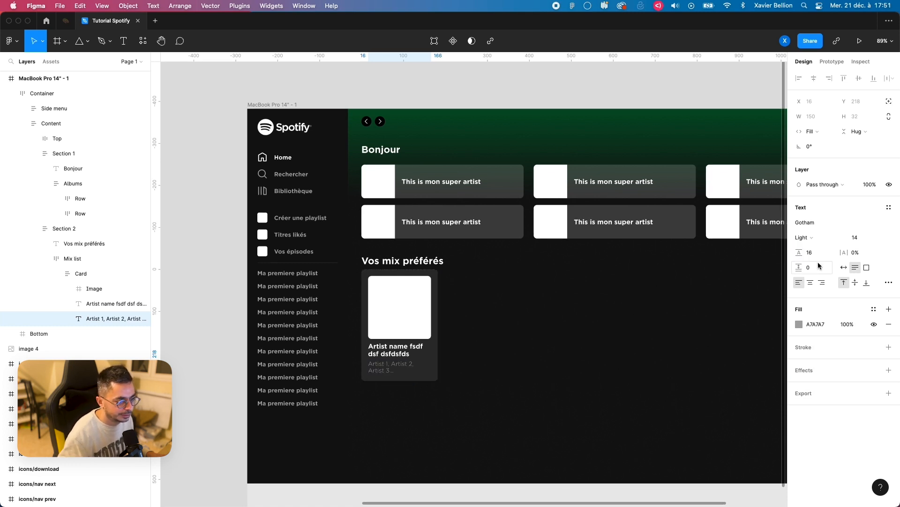
pyautogui.click(210, 389)
pyautogui.click(478, 380)
pyautogui.scroll(3, 465, 376)
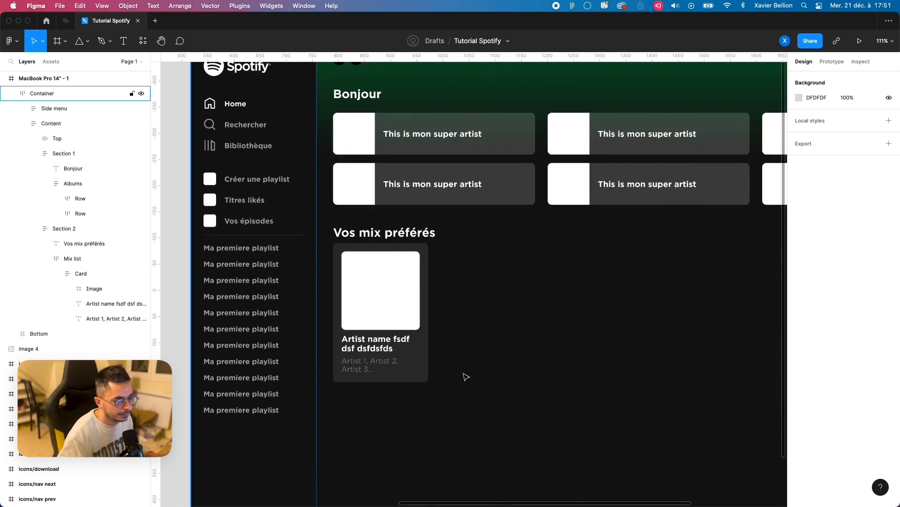
# Step: Shorten the bold title in the Card to "Artist name"
pyautogui.keyDown('super'); pyautogui.click(384, 339); pyautogui.keyUp('super')
pyautogui.doubleClick(391, 339)
pyautogui.moveTo(391, 339); pyautogui.dragTo(447, 371)
pyautogui.press('BackSpace')
pyautogui.click(451, 374)
pyautogui.click(374, 415)
pyautogui.hscroll(-5, 425, 419)
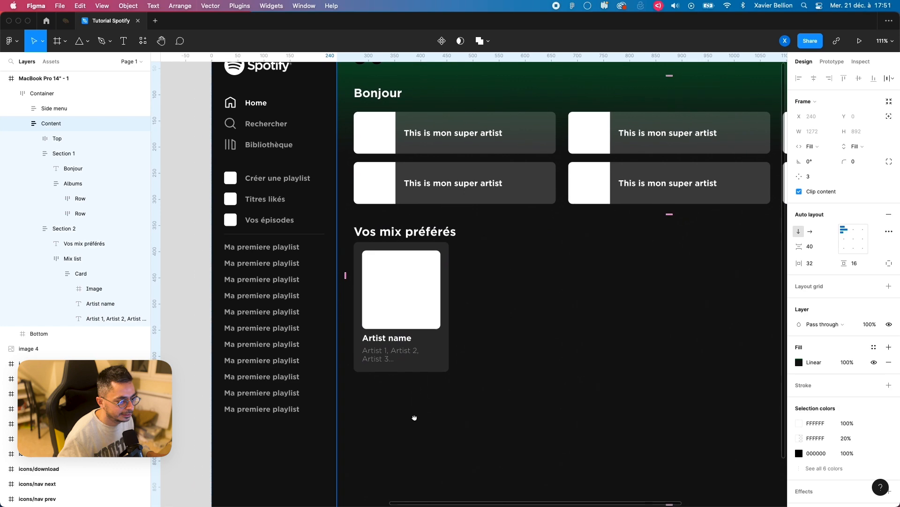
# Step: Check the card background on the Spotify web player, return to Figma and change the Card's fill to 232323
pyautogui.click(206, 342)
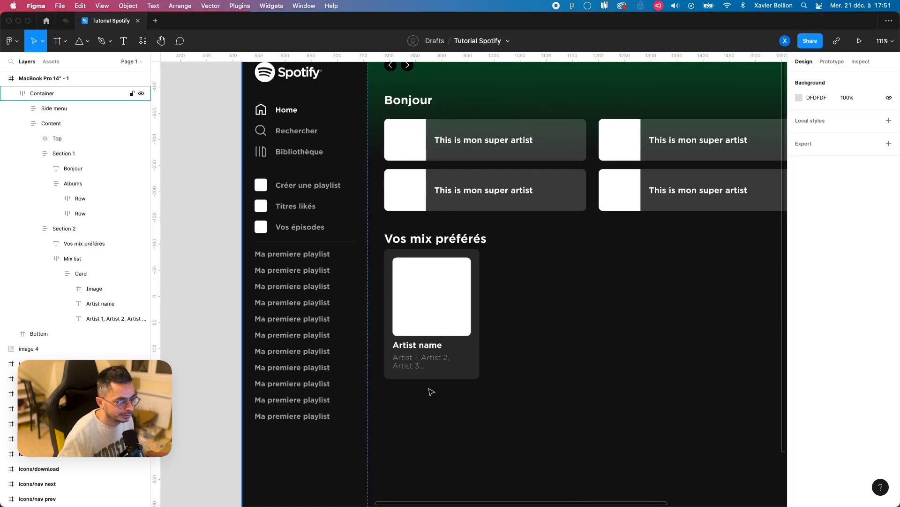
pyautogui.click(451, 365)
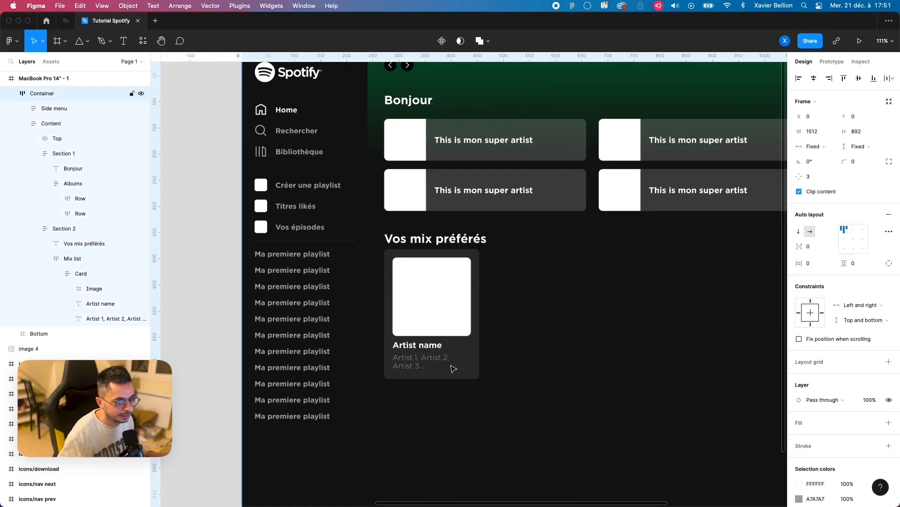
pyautogui.doubleClick(454, 369)
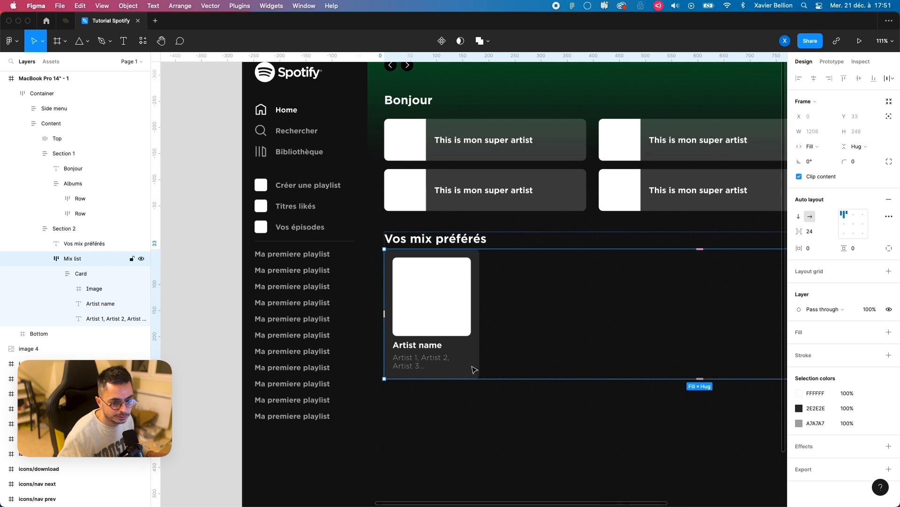
pyautogui.click(474, 369)
pyautogui.click(799, 347)
pyautogui.click(689, 402)
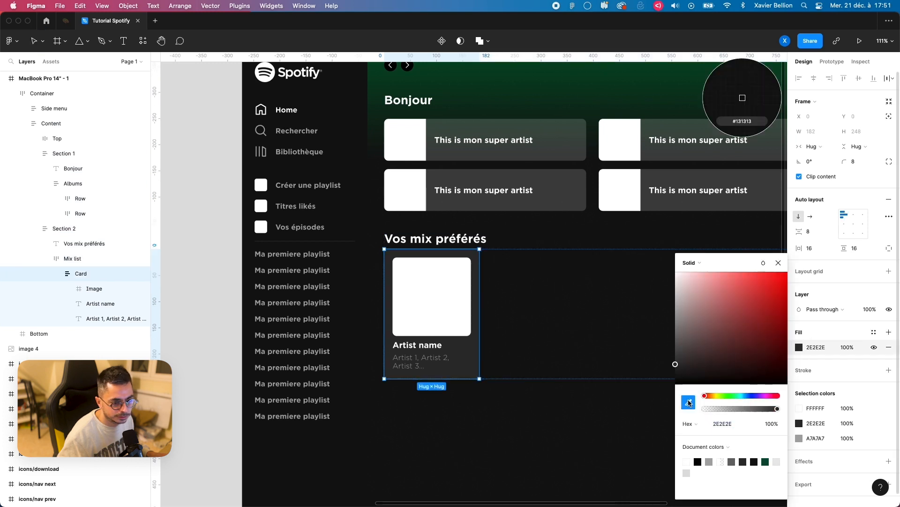
pyautogui.click(599, 342)
pyautogui.moveTo(677, 376); pyautogui.dragTo(674, 374)
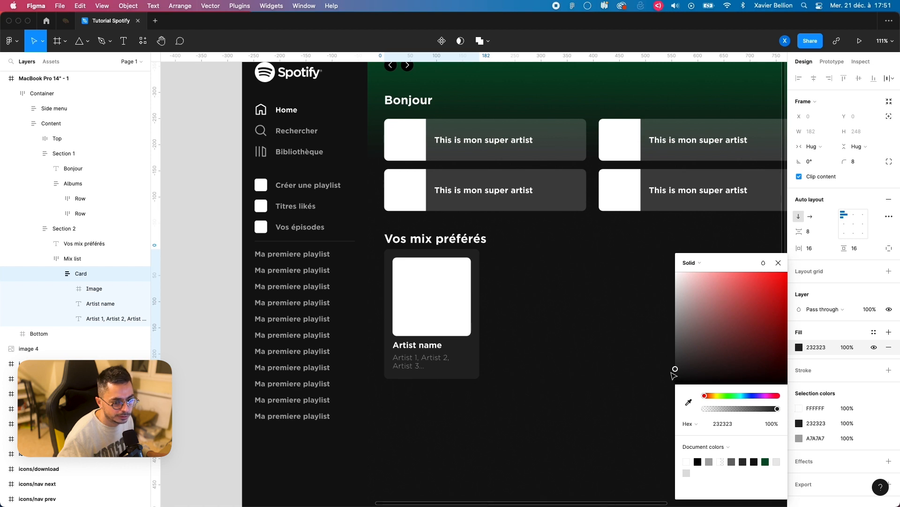
pyautogui.click(780, 266)
pyautogui.click(225, 350)
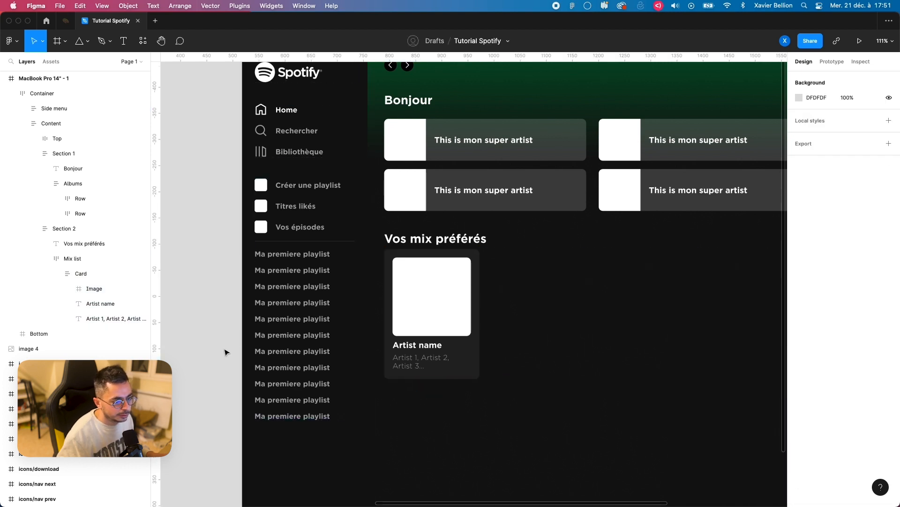
# Step: Duplicate the Card inside the Mix list until there are six cards in the row
pyautogui.scroll(-4, 264, 348)
pyautogui.scroll(4, 408, 342)
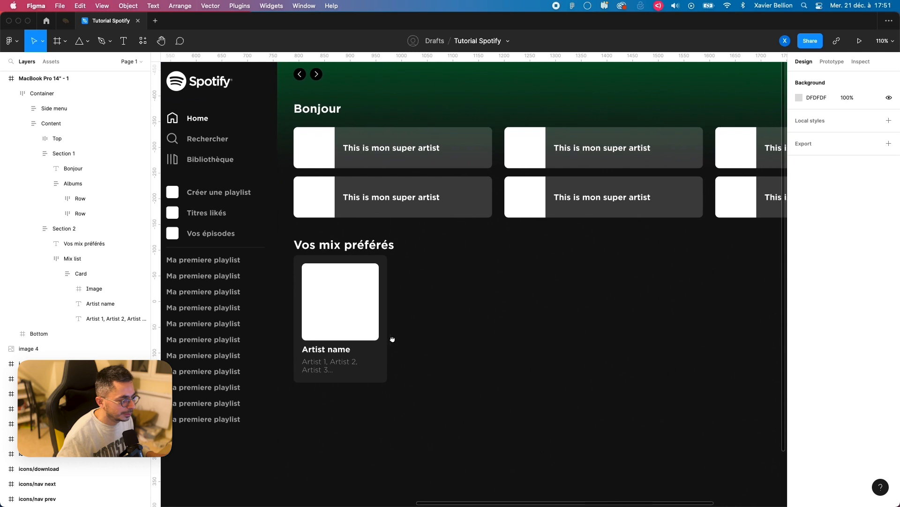
pyautogui.click(89, 274)
pyautogui.click(56, 273)
pyautogui.press('super+d')
pyautogui.scroll(-4, 409, 319)
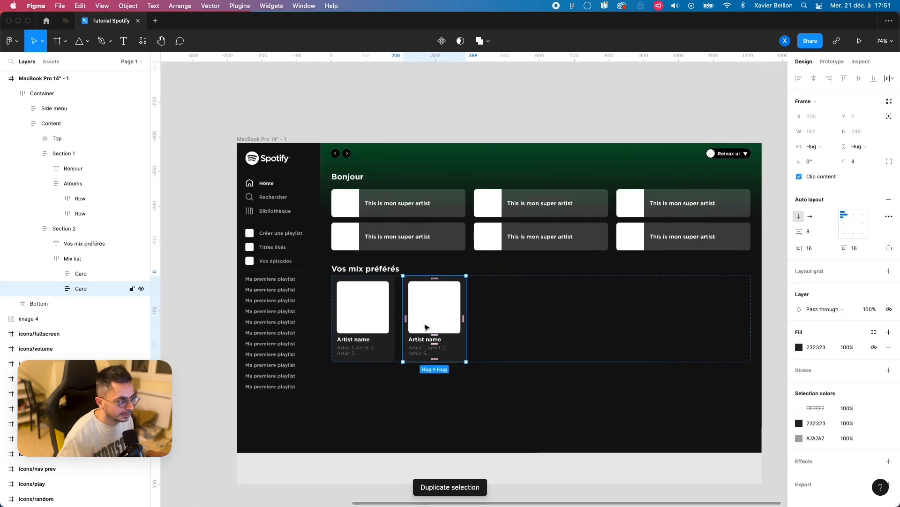
pyautogui.press('super+d')
pyautogui.press('super+d')
pyautogui.press('super+d')
pyautogui.press('super+d')
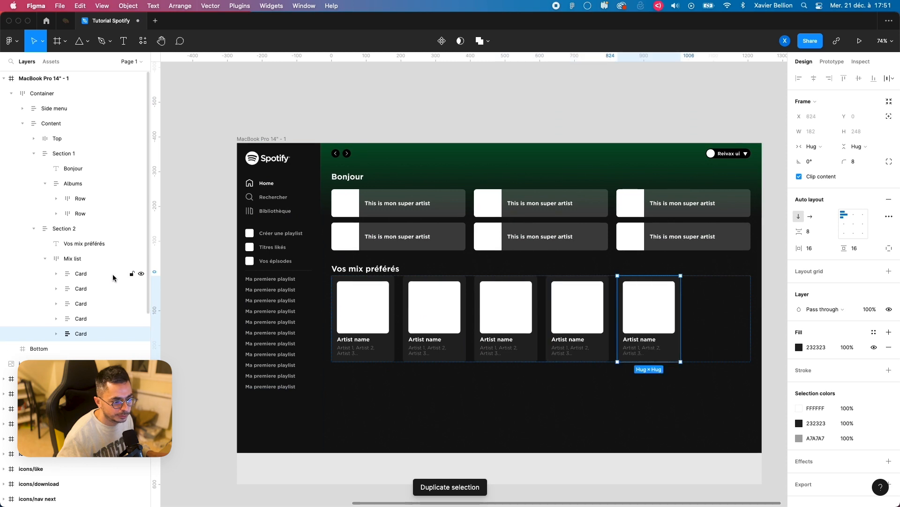
# Step: Set the width of all six cards in the Mix list to Fill container
pyautogui.keyDown('shift'); pyautogui.click(127, 274); pyautogui.keyUp('shift')
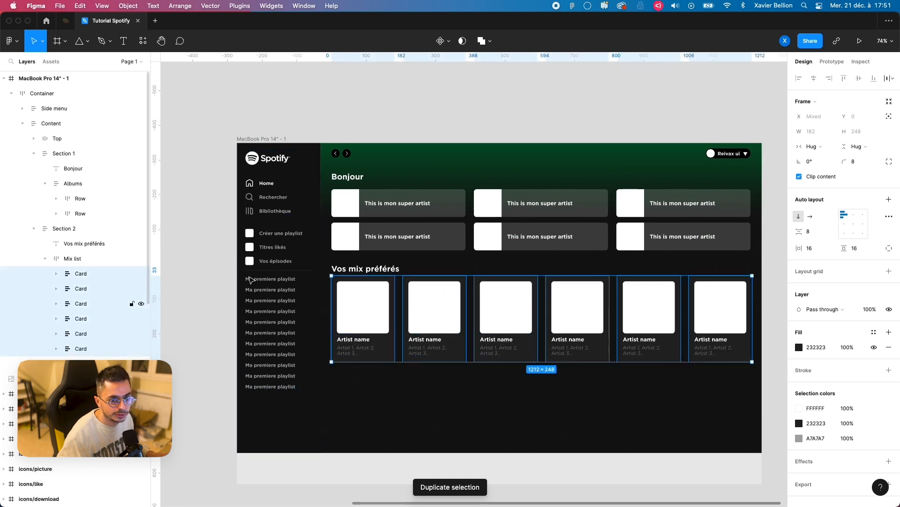
pyautogui.click(808, 147)
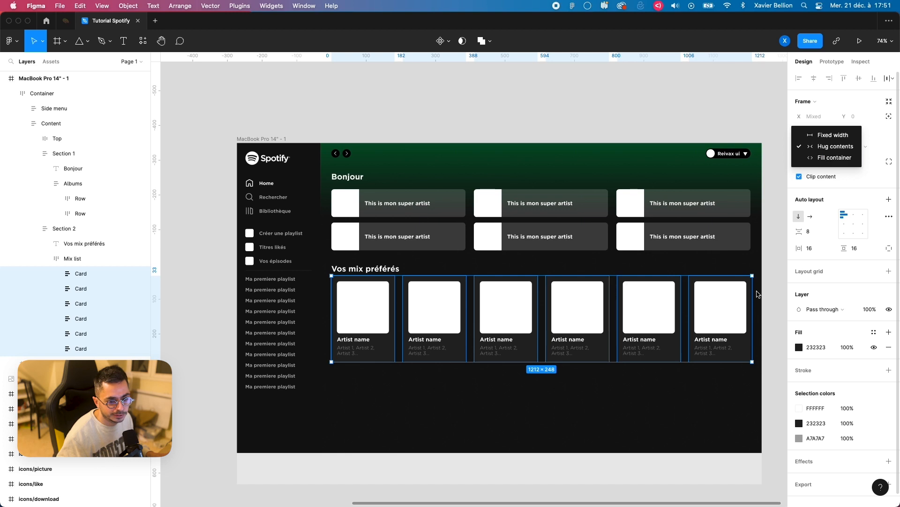
pyautogui.press('Escape')
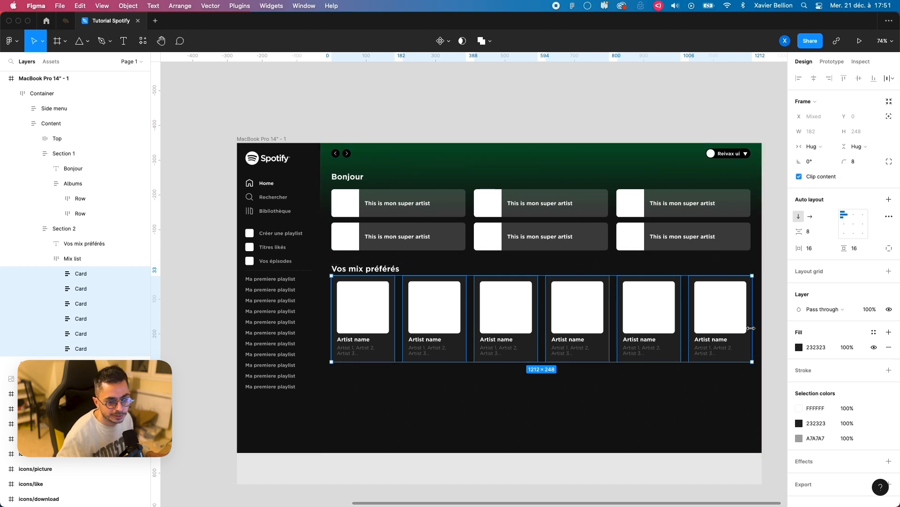
pyautogui.scroll(5, 760, 320)
pyautogui.scroll(5, 761, 320)
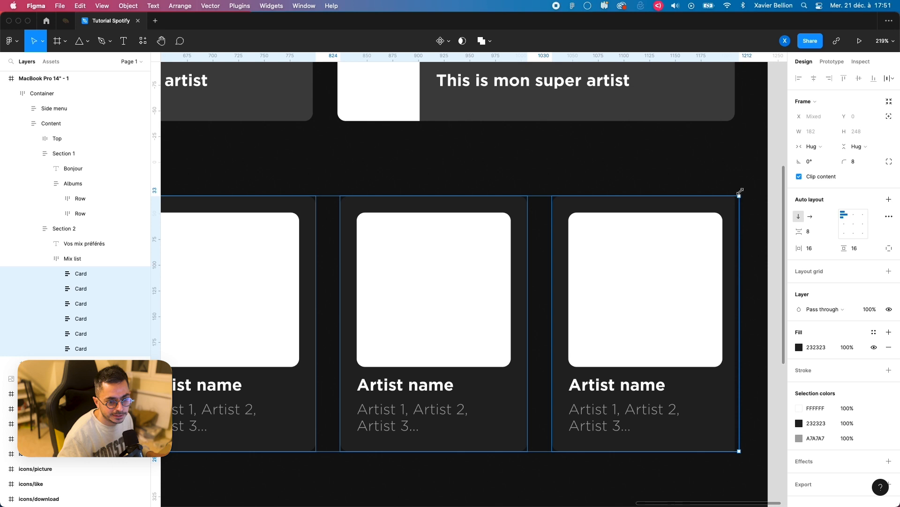
pyautogui.click(811, 146)
pyautogui.click(813, 156)
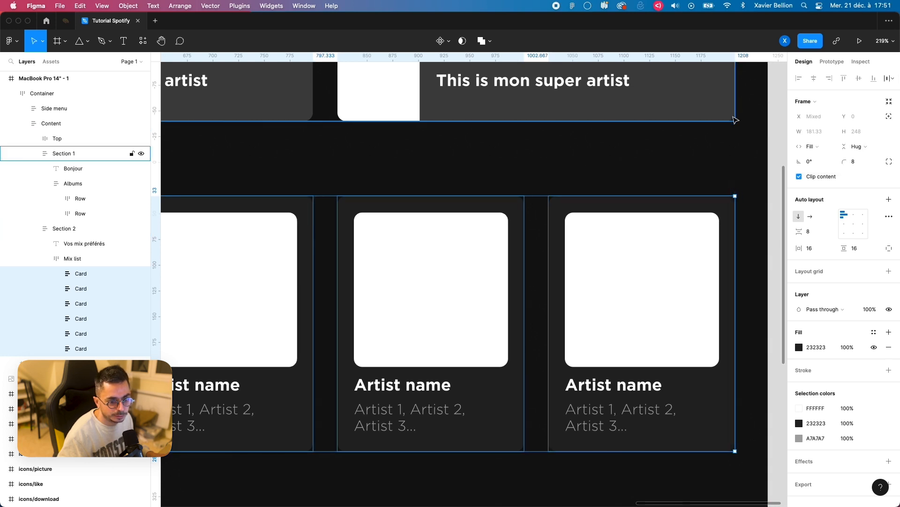
pyautogui.hotkey('shift', '1')
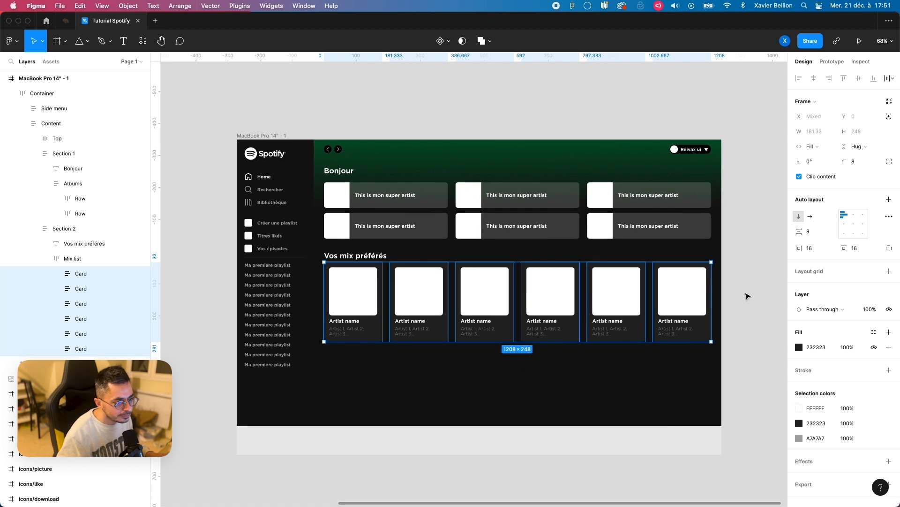
pyautogui.click(189, 263)
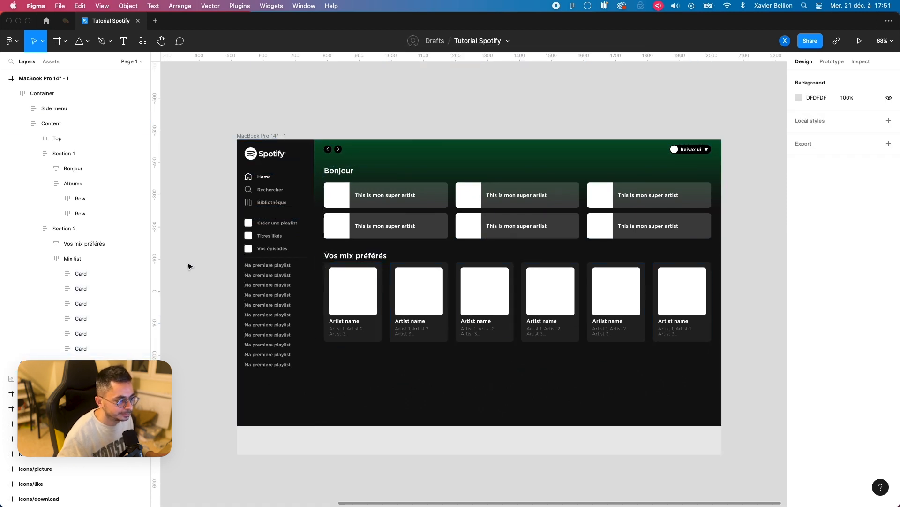
# Step: Test the layout by widening the MacBook Pro 14" frame to about 1681 px, and undo the resize
pyautogui.click(264, 137)
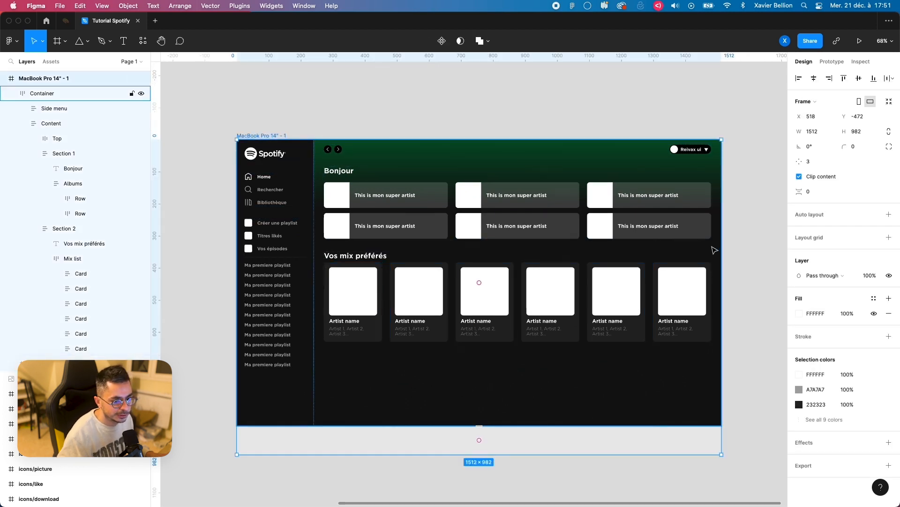
pyautogui.moveTo(722, 255); pyautogui.dragTo(781, 253)
pyautogui.moveTo(730, 252); pyautogui.dragTo(758, 249)
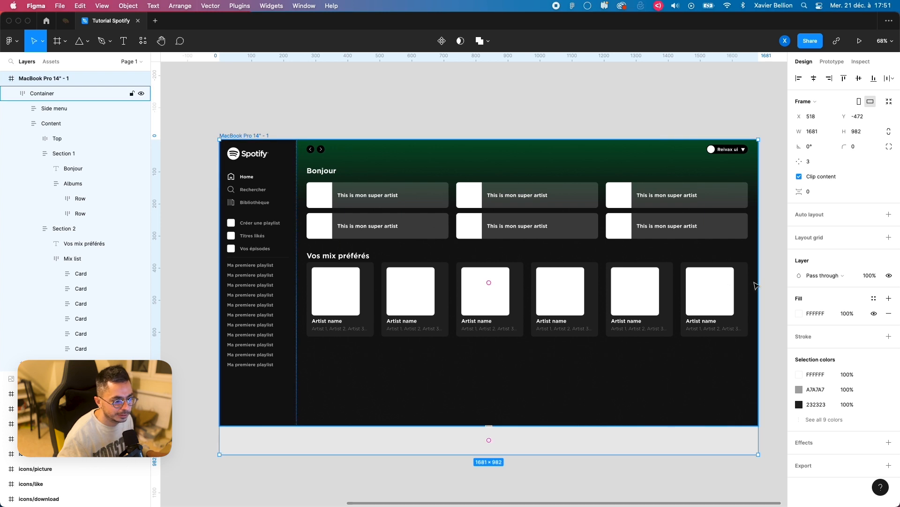
pyautogui.press('super+z')
# Step: Try setting the width of the first card's Image to Fill container
pyautogui.doubleClick(355, 300)
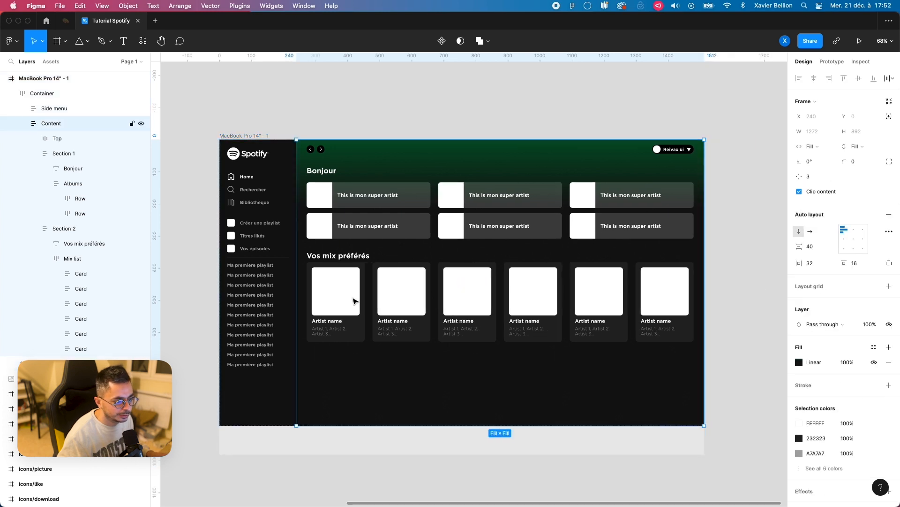
pyautogui.doubleClick(355, 301)
pyautogui.doubleClick(355, 301)
pyautogui.doubleClick(355, 301)
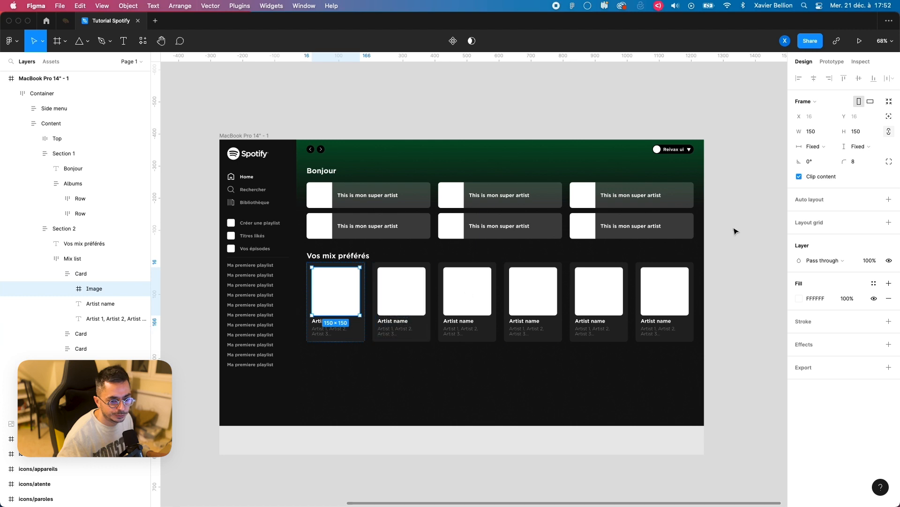
pyautogui.click(826, 148)
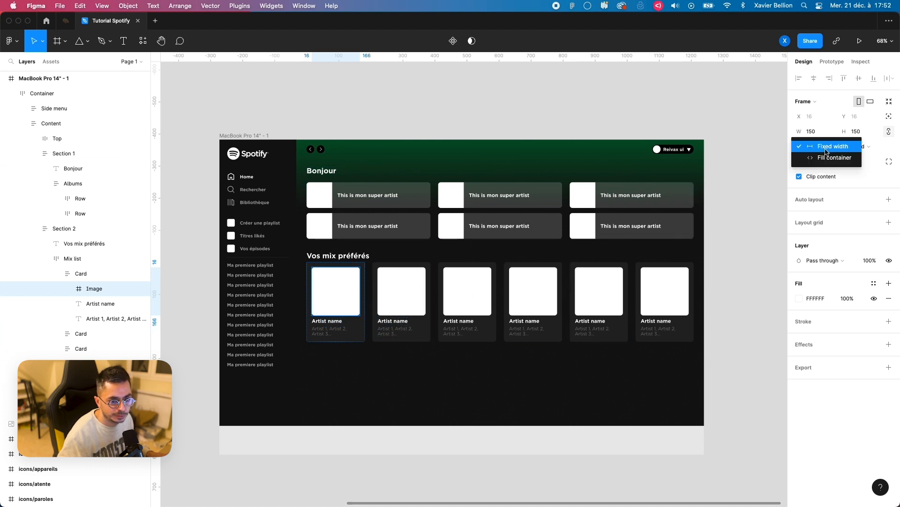
pyautogui.click(826, 149)
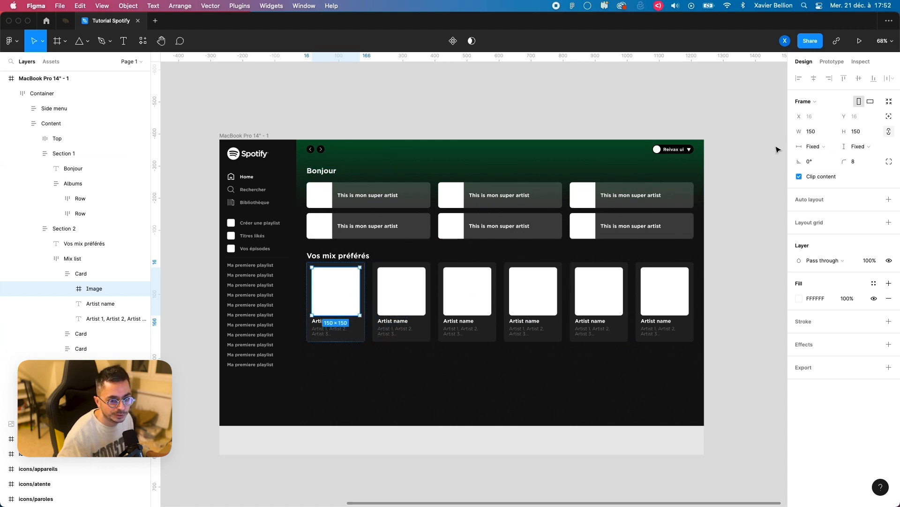
pyautogui.click(823, 148)
pyautogui.click(824, 156)
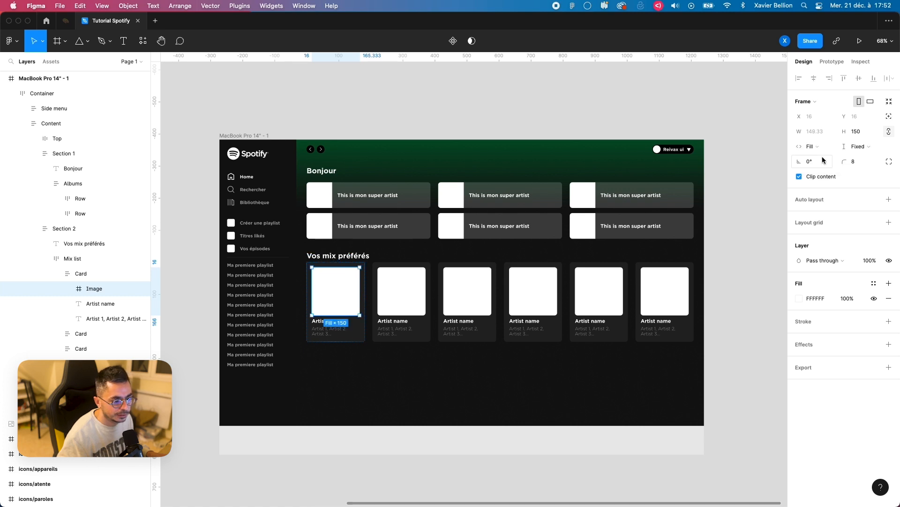
# Step: Test how the first card's Image follows a change in the MacBook Pro 14" frame's width, and undo the resize
pyautogui.click(707, 284)
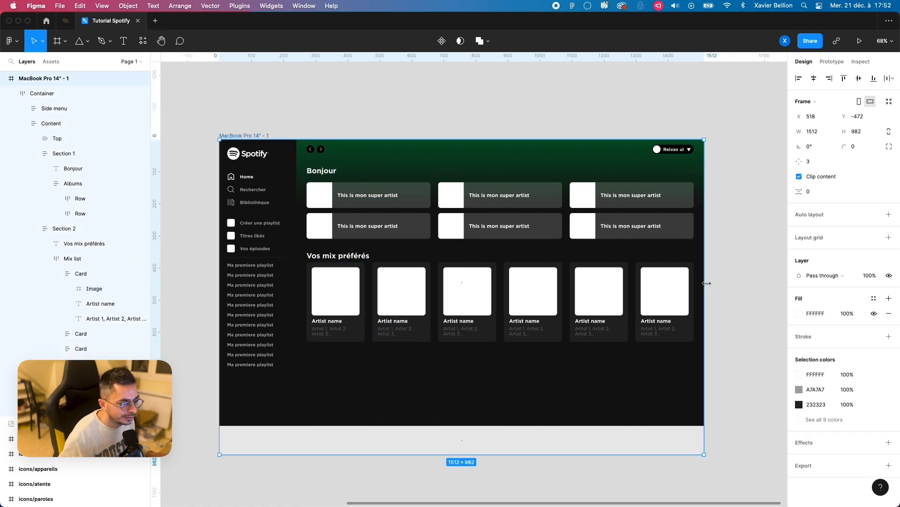
pyautogui.moveTo(707, 284); pyautogui.dragTo(688, 284)
pyautogui.press('super+z')
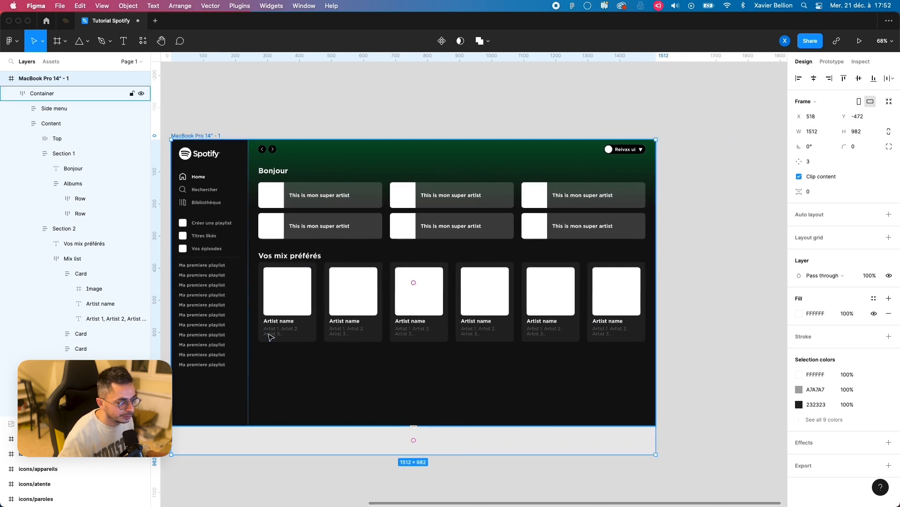
# Step: Set the width of the first card's Image to Fixed width
pyautogui.doubleClick(288, 296)
pyautogui.doubleClick(289, 296)
pyautogui.doubleClick(287, 296)
pyautogui.doubleClick(287, 296)
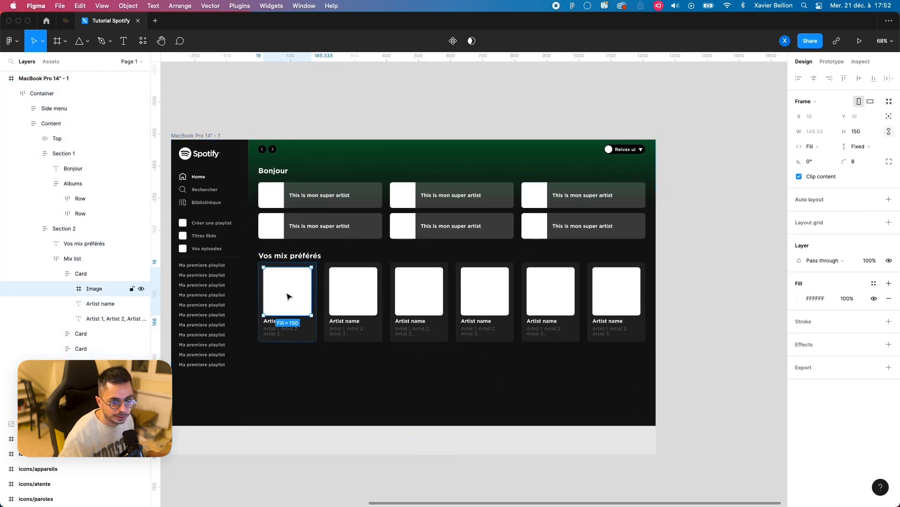
pyautogui.click(814, 151)
pyautogui.click(814, 137)
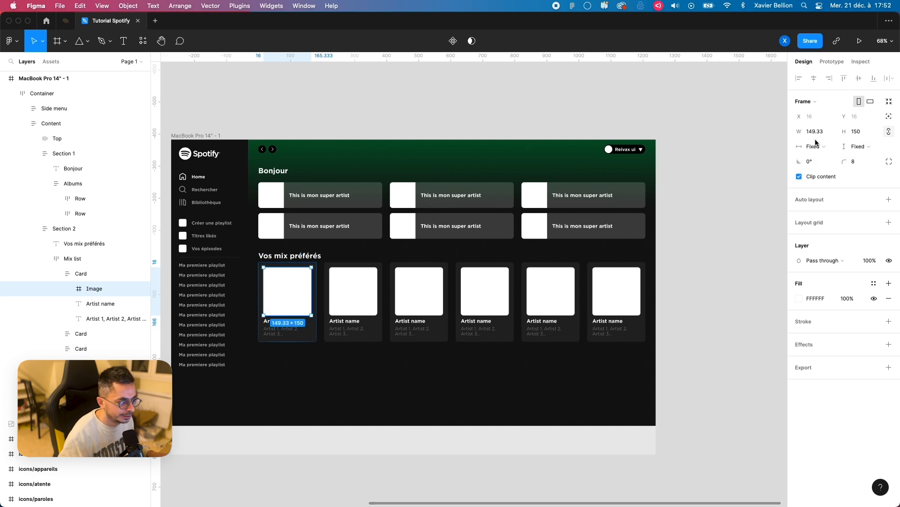
# Step: Wrap the first card's Image in a frame named "Image Container" and set that frame's width to Fill container
pyautogui.press('super+alt+g')
pyautogui.doubleClick(100, 289)
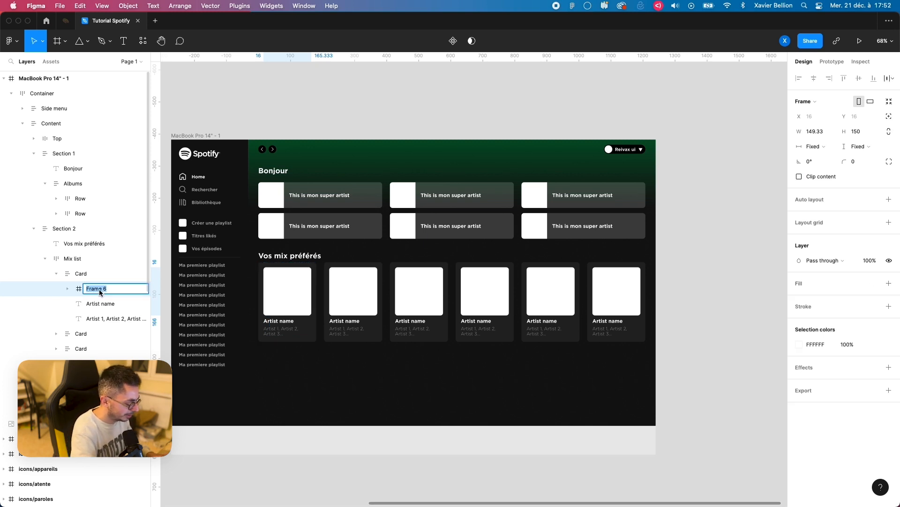
pyautogui.write('Image Container')
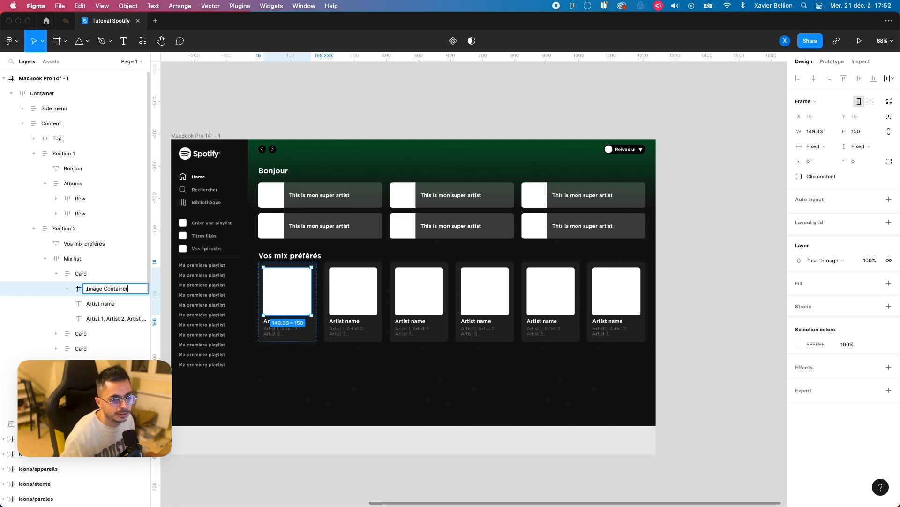
pyautogui.press('Return')
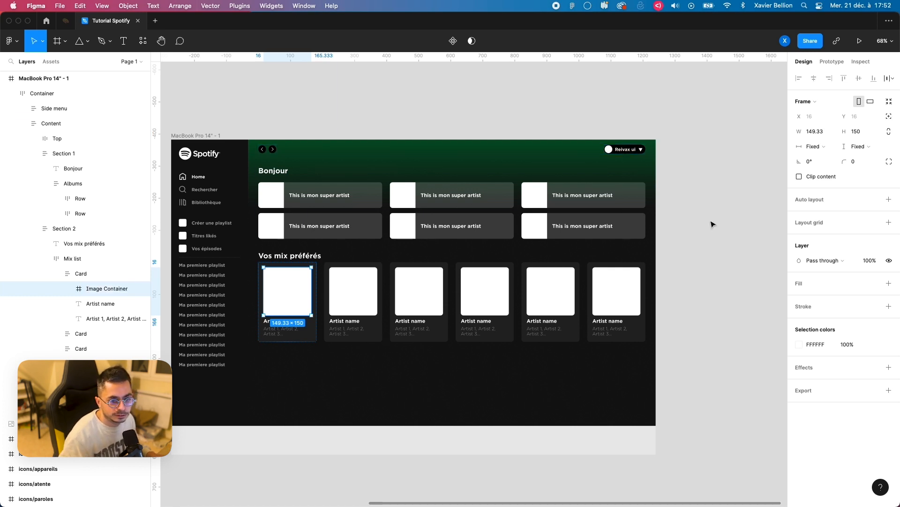
pyautogui.click(813, 146)
pyautogui.click(816, 157)
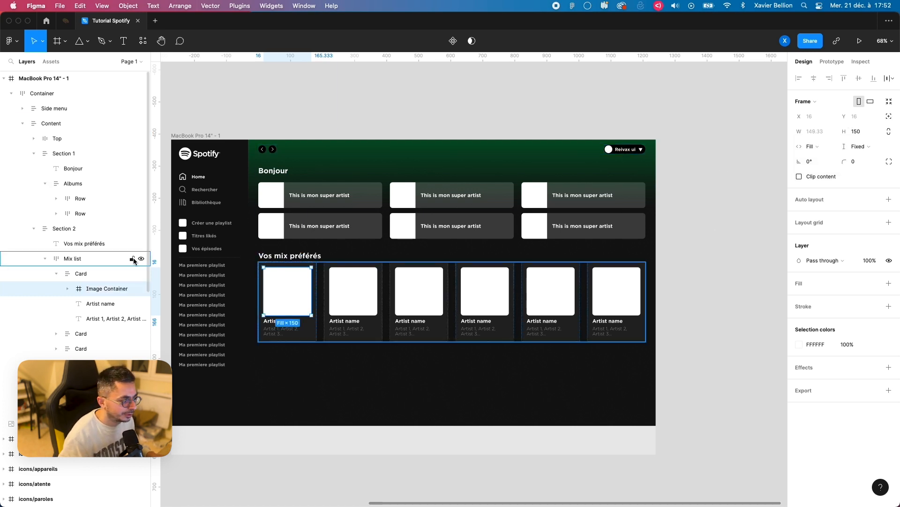
# Step: Apply auto layout to the first card's Image Container and select the Image inside it
pyautogui.hotkey('shift', 'a')
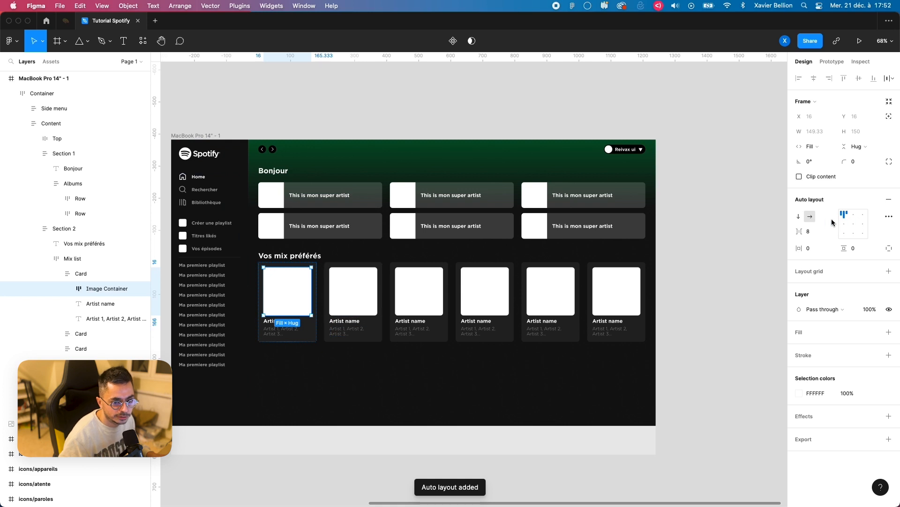
pyautogui.click(241, 120)
pyautogui.click(67, 288)
pyautogui.click(94, 304)
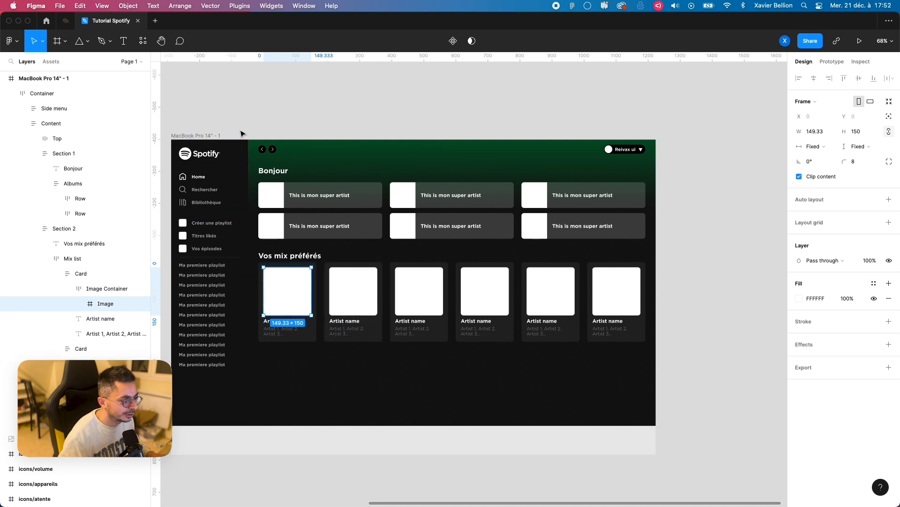
# Step: Widen the MacBook Pro 14" frame to 1931 to test the first card's Image Container, and undo the resize
pyautogui.click(226, 118)
pyautogui.click(209, 136)
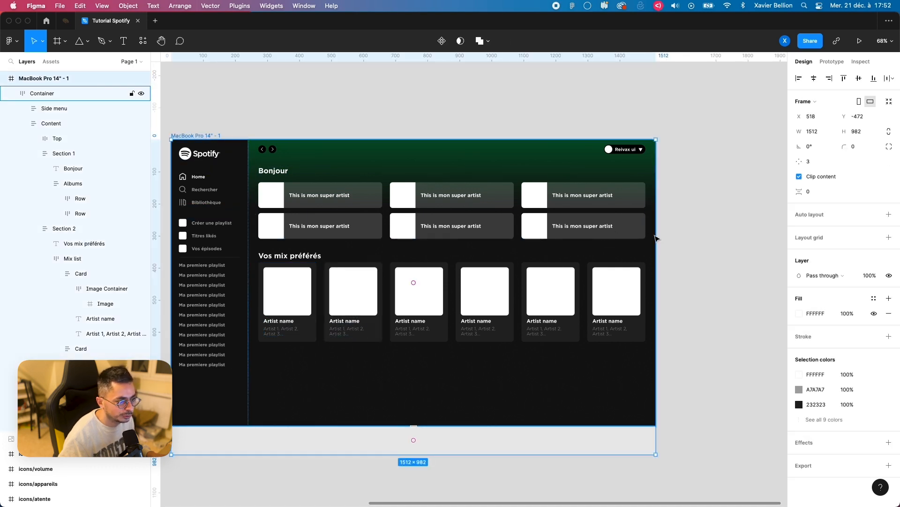
pyautogui.moveTo(656, 239); pyautogui.dragTo(701, 246)
pyautogui.moveTo(247, 285); pyautogui.dragTo(399, 273)
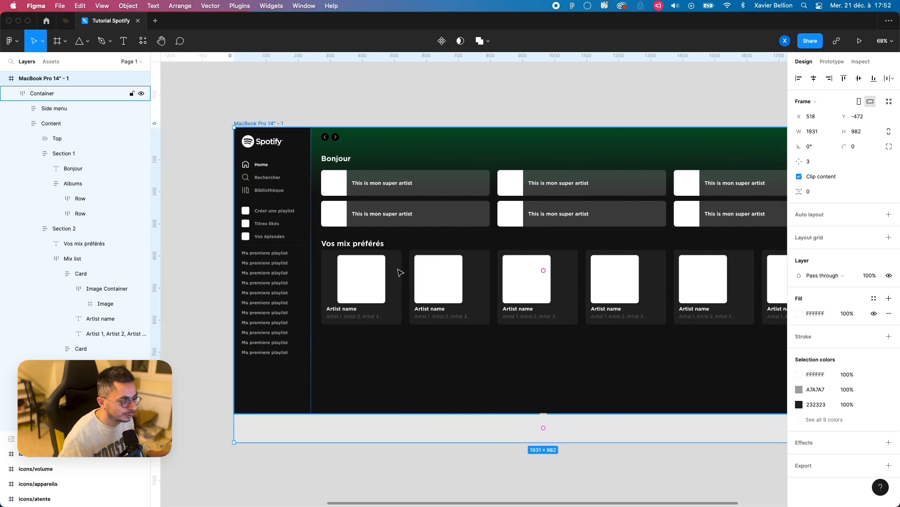
pyautogui.press('super+z')
# Step: Ungroup the first card's Image Container and set the width of its Image to Fill container
pyautogui.click(102, 289)
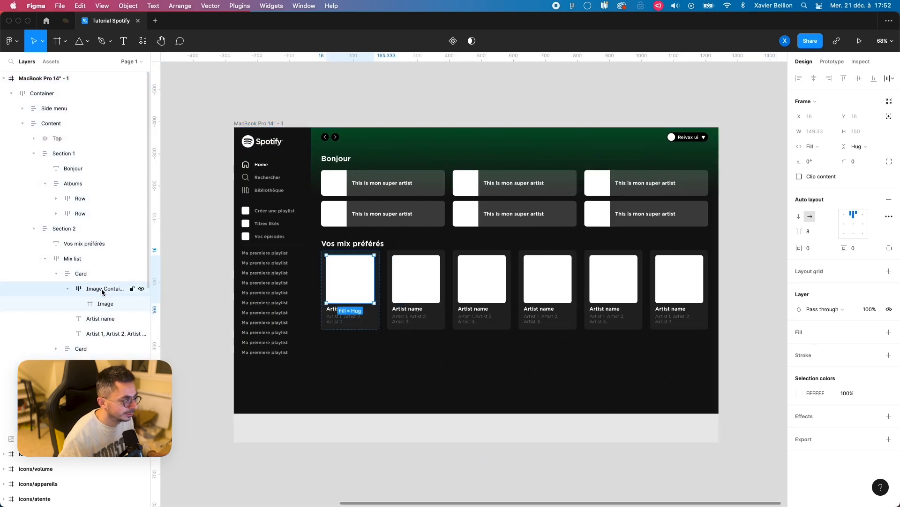
pyautogui.press('shift+super+g')
pyautogui.click(95, 293)
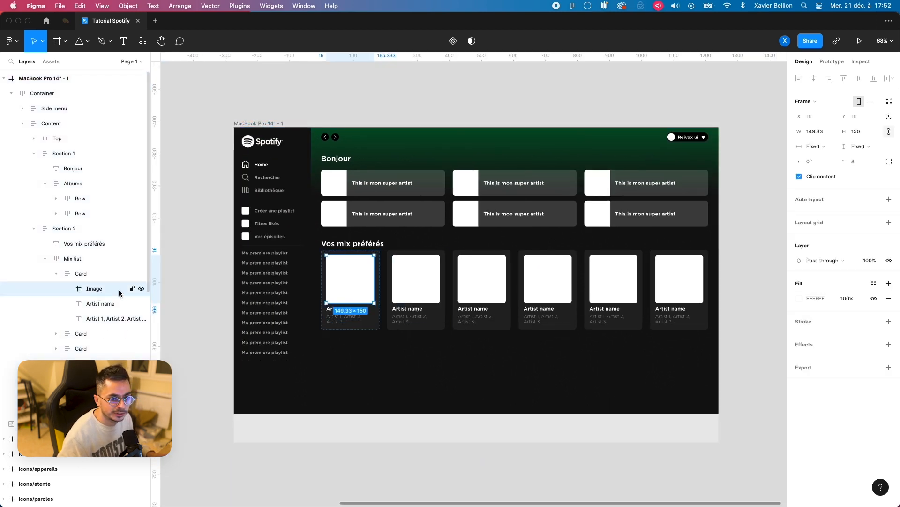
pyautogui.click(813, 146)
pyautogui.click(820, 158)
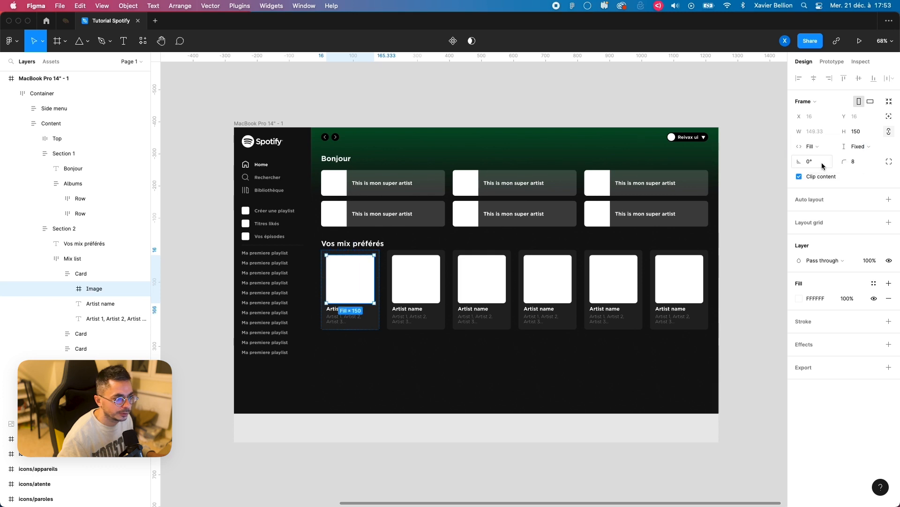
# Step: Test the first card's fill-width Image by resizing the MacBook Pro 14" frame, and restore the frame's width to 1512
pyautogui.click(326, 102)
pyautogui.click(270, 123)
pyautogui.hscroll(3, 494, 166)
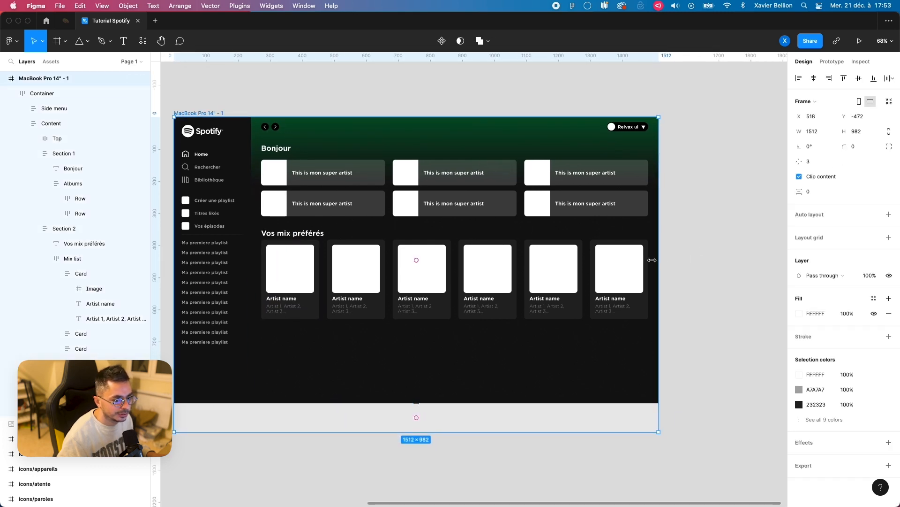
pyautogui.moveTo(659, 259)
pyautogui.mouseDown()
pyautogui.moveTo(759, 259)
pyautogui.moveTo(602, 255)
pyautogui.moveTo(745, 255)
pyautogui.moveTo(656, 254)
pyautogui.mouseUp()
pyautogui.hscroll(-2, 351, 250)
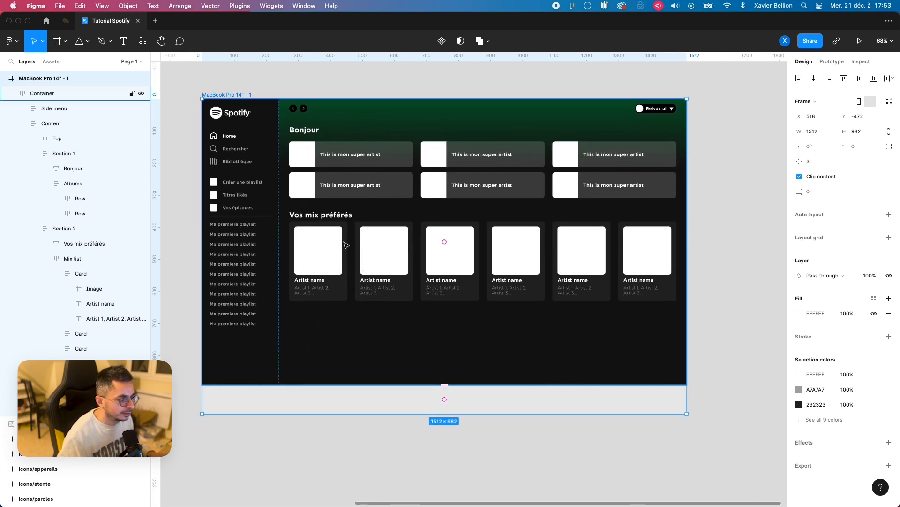
# Step: Duplicate Section 2 within the Content frame and retitle the copy "Best of des artistes"
pyautogui.doubleClick(351, 250)
pyautogui.doubleClick(346, 243)
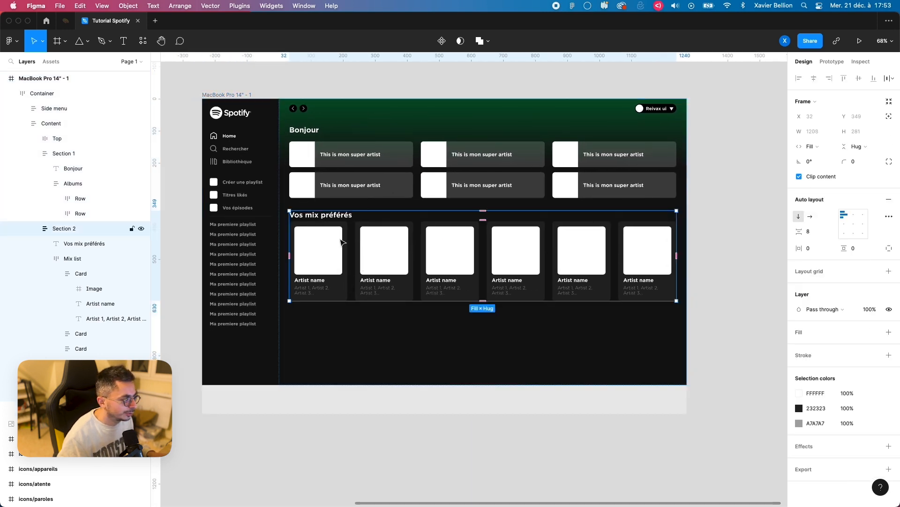
pyautogui.click(34, 229)
pyautogui.click(34, 154)
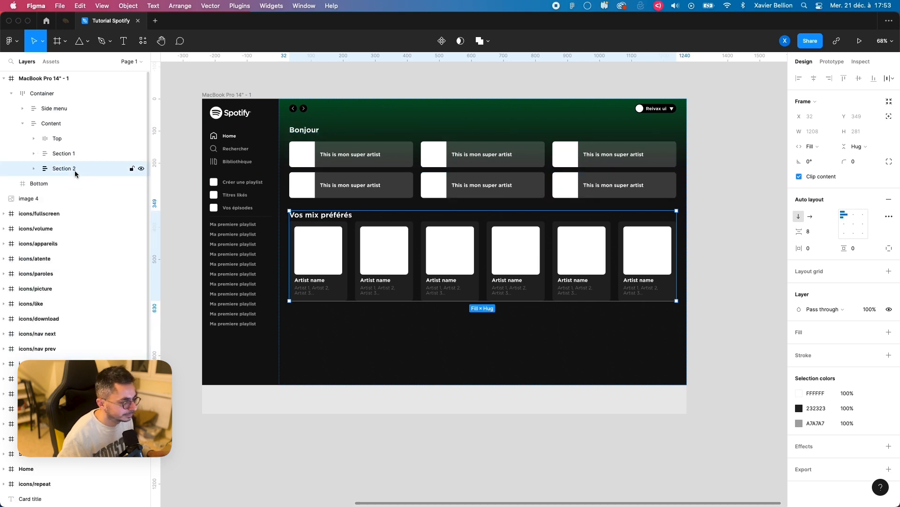
pyautogui.press('super+d')
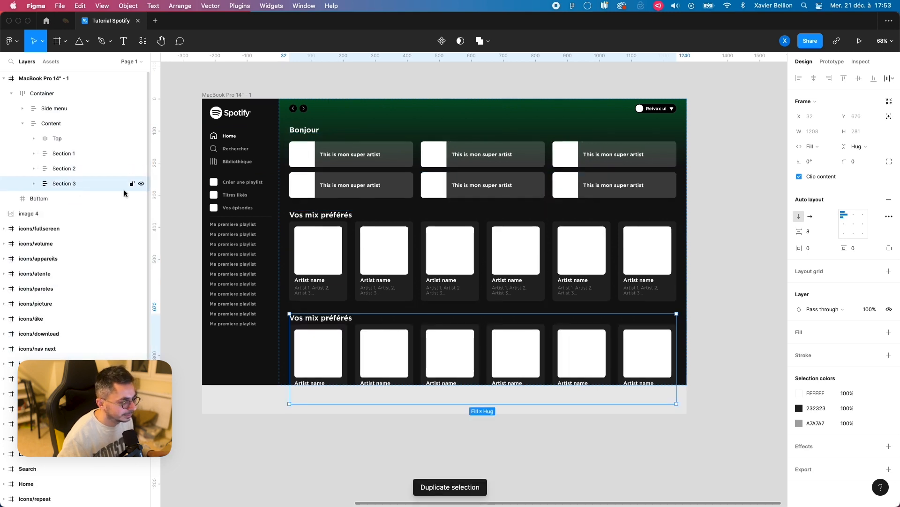
pyautogui.doubleClick(319, 320)
pyautogui.write('Best of des artistes')
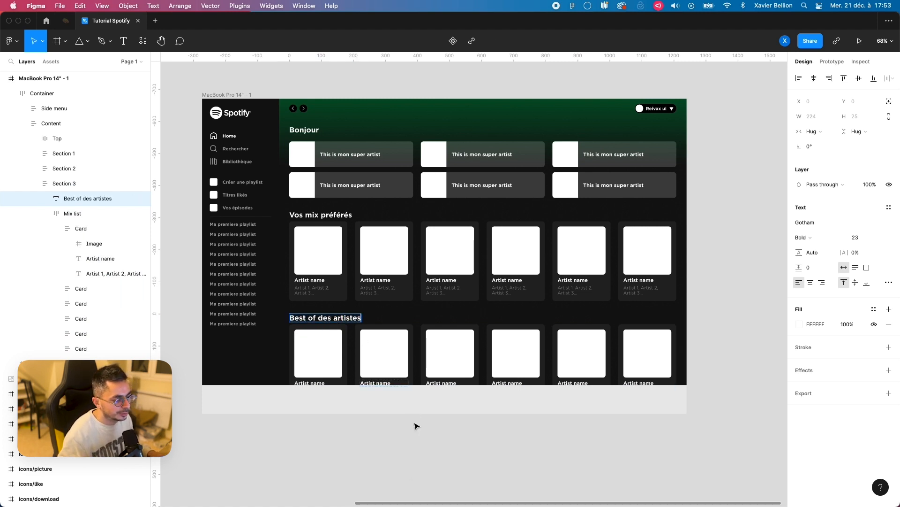
# Step: Switch to the Spotify web player in Chrome to examine its home page sections, and return to the Figma design
pyautogui.press('super+Tab')
pyautogui.scroll(-3, 444, 374)
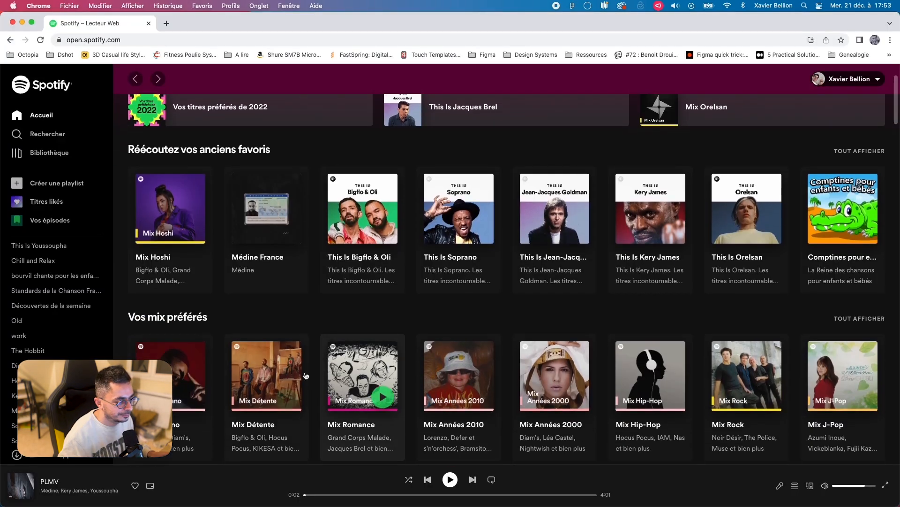
pyautogui.press('super+Tab')
pyautogui.click(372, 442)
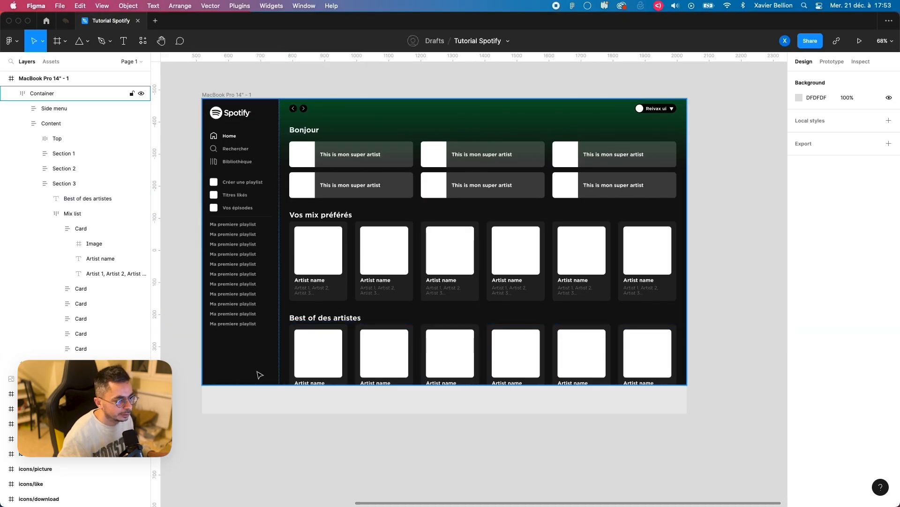
pyautogui.scroll(2, 293, 224)
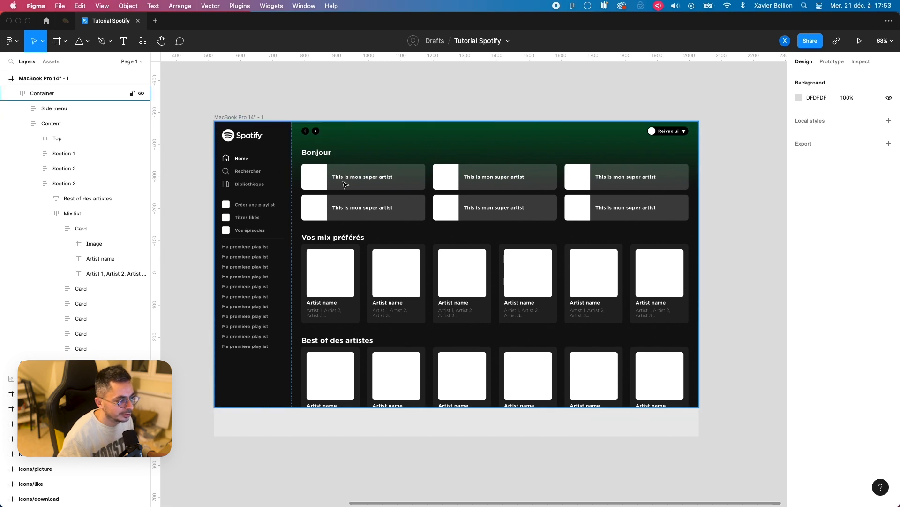
# Step: Try reordering Section 2 up and down within the Content frame, and return it to its original place
pyautogui.doubleClick(344, 265)
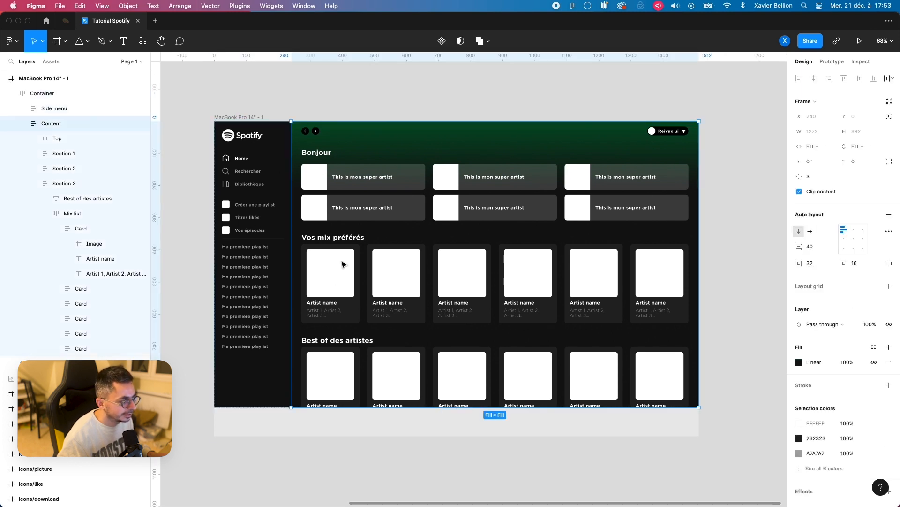
pyautogui.click(332, 264)
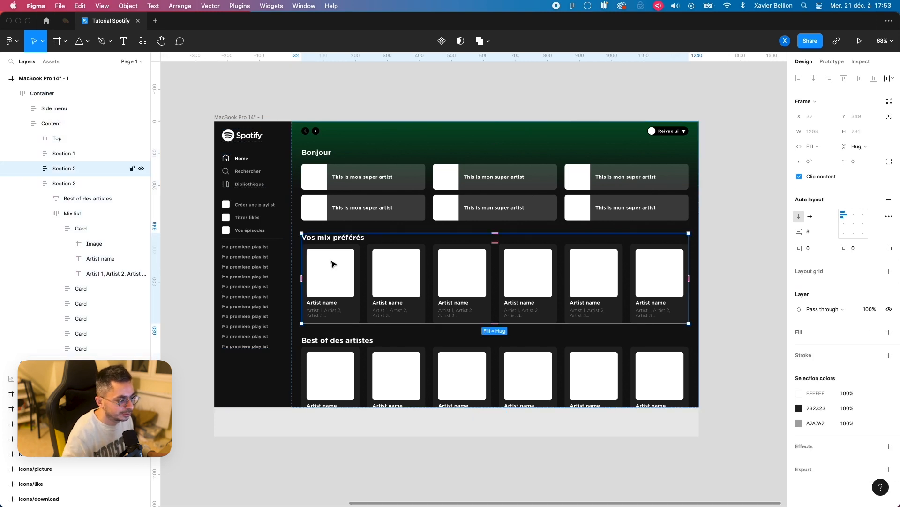
pyautogui.press('Down')
pyautogui.press('Up')
pyautogui.press('Up')
pyautogui.press('Down')
# Step: Change the title of the first album in the second row under Bonjour to "Coucou"
pyautogui.click(355, 215)
pyautogui.click(355, 215)
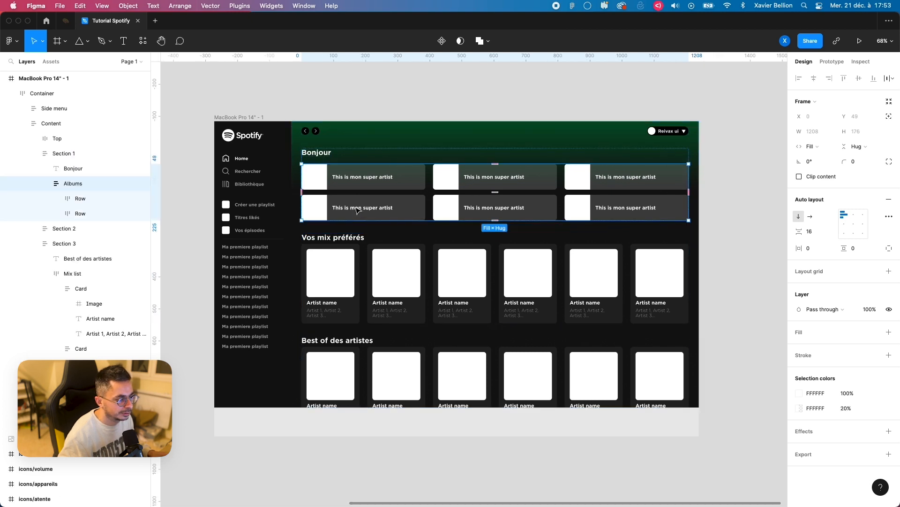
pyautogui.click(357, 210)
pyautogui.click(343, 207)
pyautogui.doubleClick(343, 206)
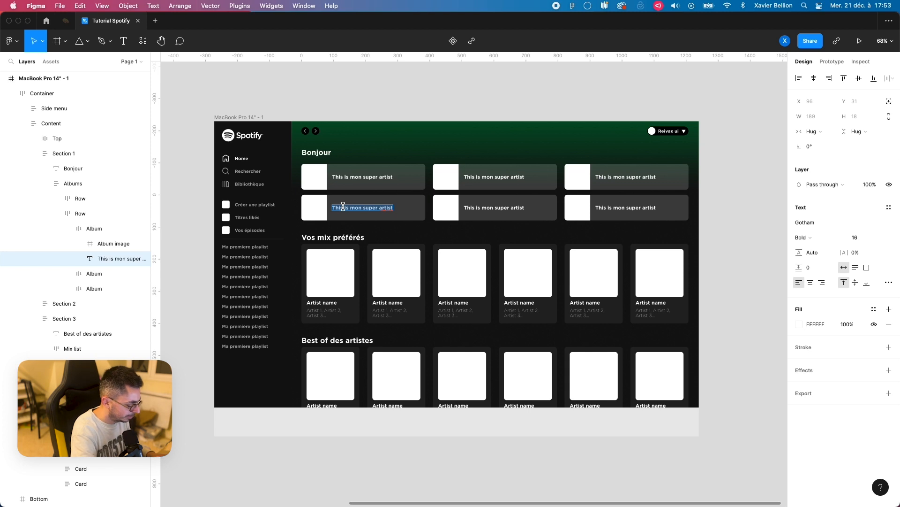
pyautogui.write('Coucou')
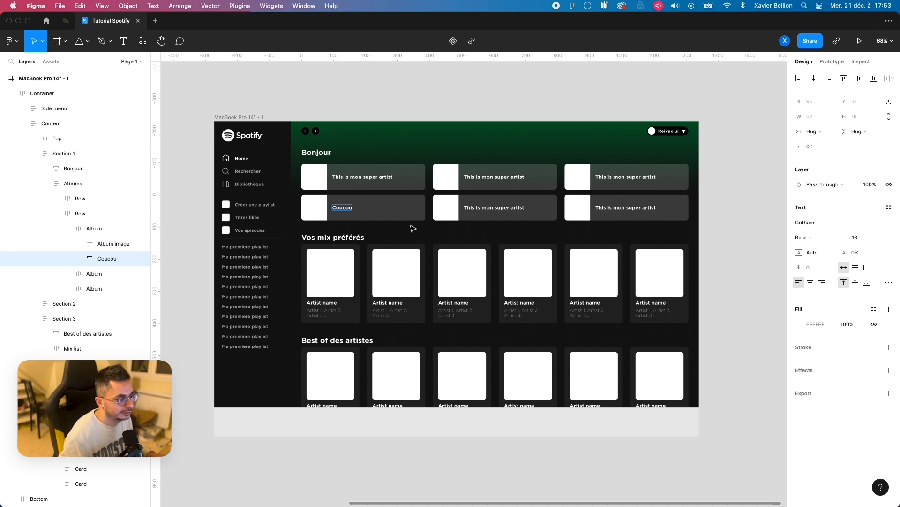
pyautogui.click(419, 242)
pyautogui.click(423, 261)
# Step: Try swapping the second album row with the first one, and put it back in second place
pyautogui.doubleClick(430, 211)
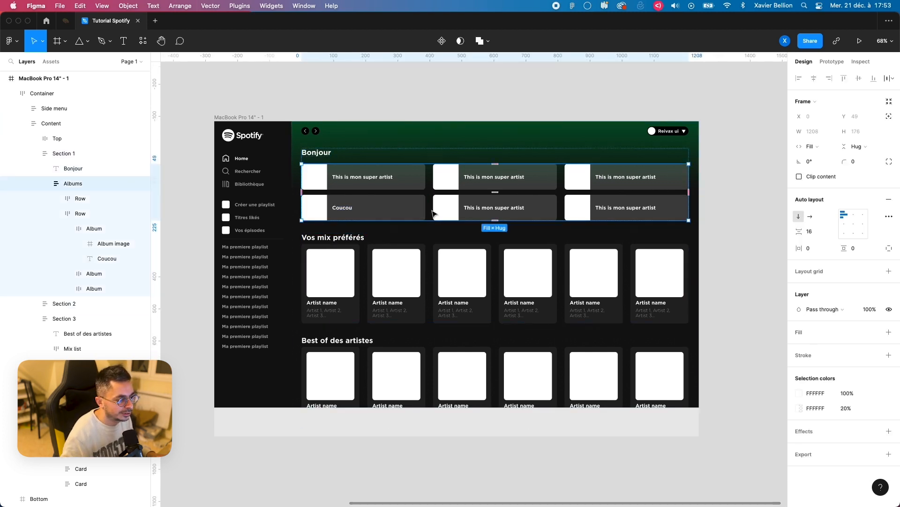
pyautogui.doubleClick(432, 214)
pyautogui.press('Up')
pyautogui.press('Down')
pyautogui.press('Up')
pyautogui.press('Down')
pyautogui.press('Up')
pyautogui.press('Down')
# Step: Try moving the "Coucou" album to the end of its row, and return it to first place
pyautogui.doubleClick(387, 208)
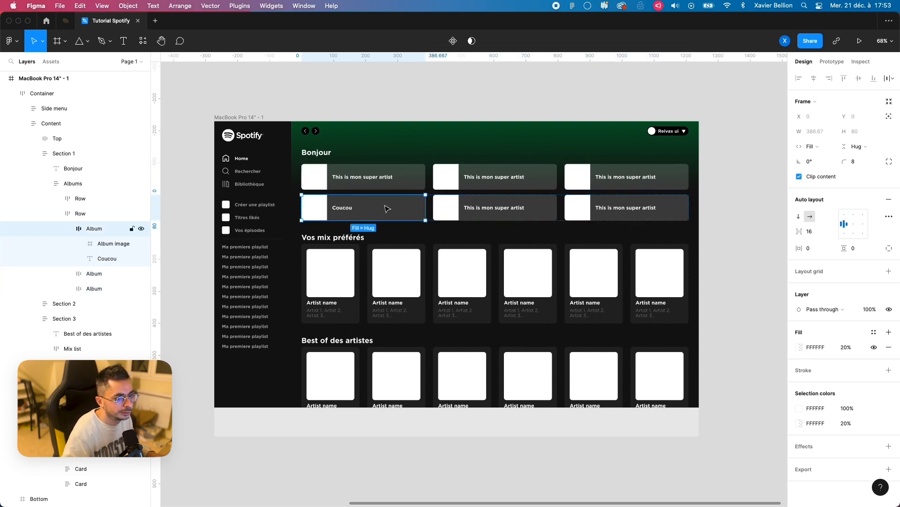
pyautogui.press('Right')
pyautogui.press('Right')
pyautogui.press('Left')
pyautogui.press('Left')
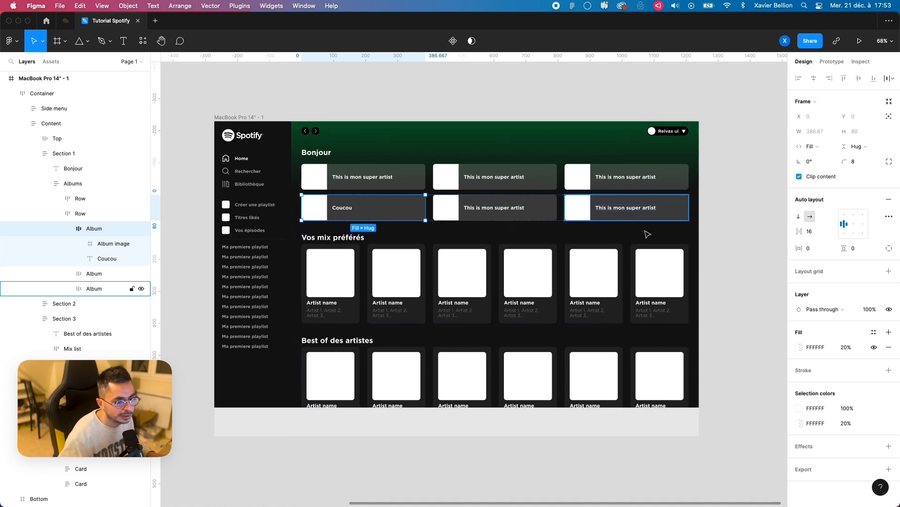
pyautogui.click(727, 252)
pyautogui.scroll(-2, 727, 252)
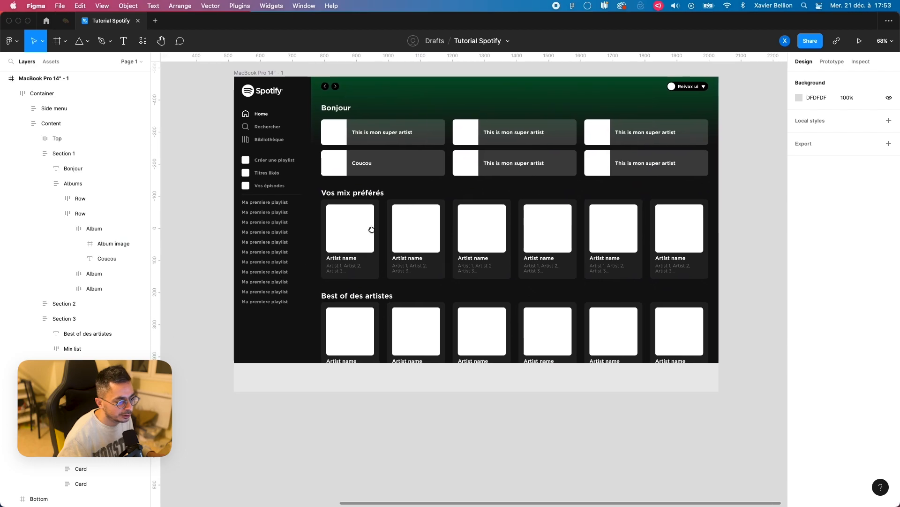
pyautogui.scroll(2, 727, 252)
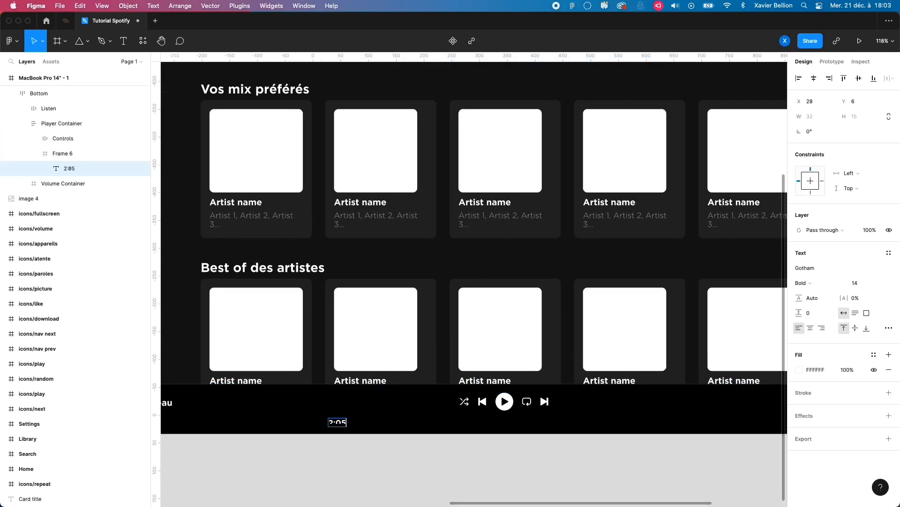
# Step: Turn Frame 6 into an auto layout frame named "Timer container" and duplicate its 2:05 label
pyautogui.doubleClick(60, 154)
pyautogui.write('container')
pyautogui.press('Return')
pyautogui.hotkey('shift', 'a')
pyautogui.press('Return')
pyautogui.press('super+d')
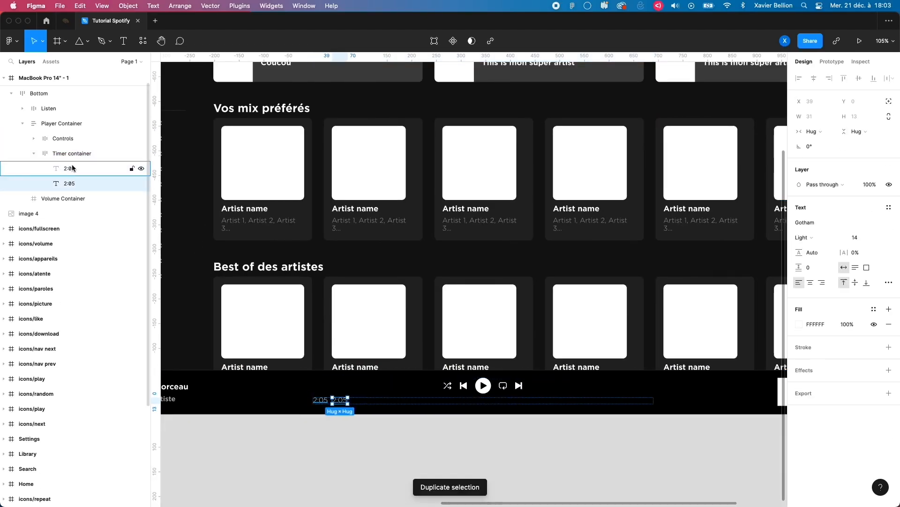
# Step: Set the Timer container's second label to 4:00 and add a 4 px high frame with Fill container width between both labels
pyautogui.click(80, 153)
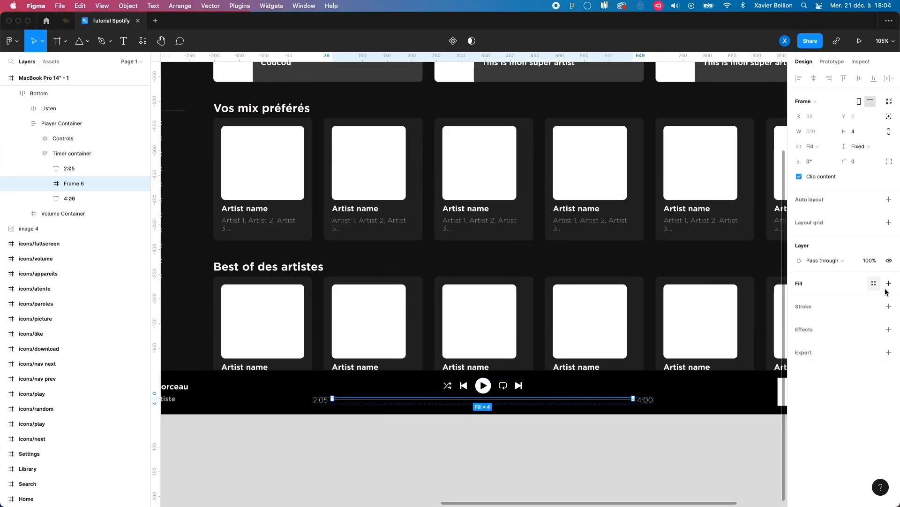
pyautogui.doubleClick(90, 188)
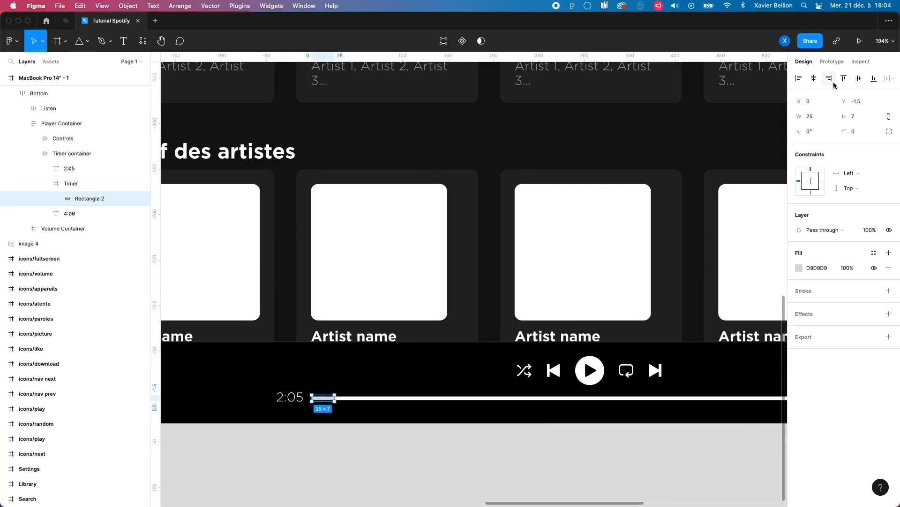
pyautogui.click(877, 115)
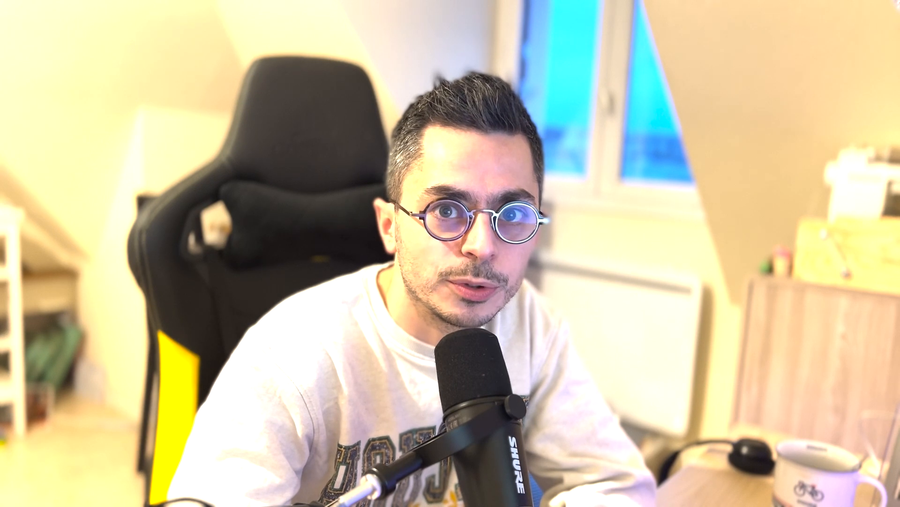